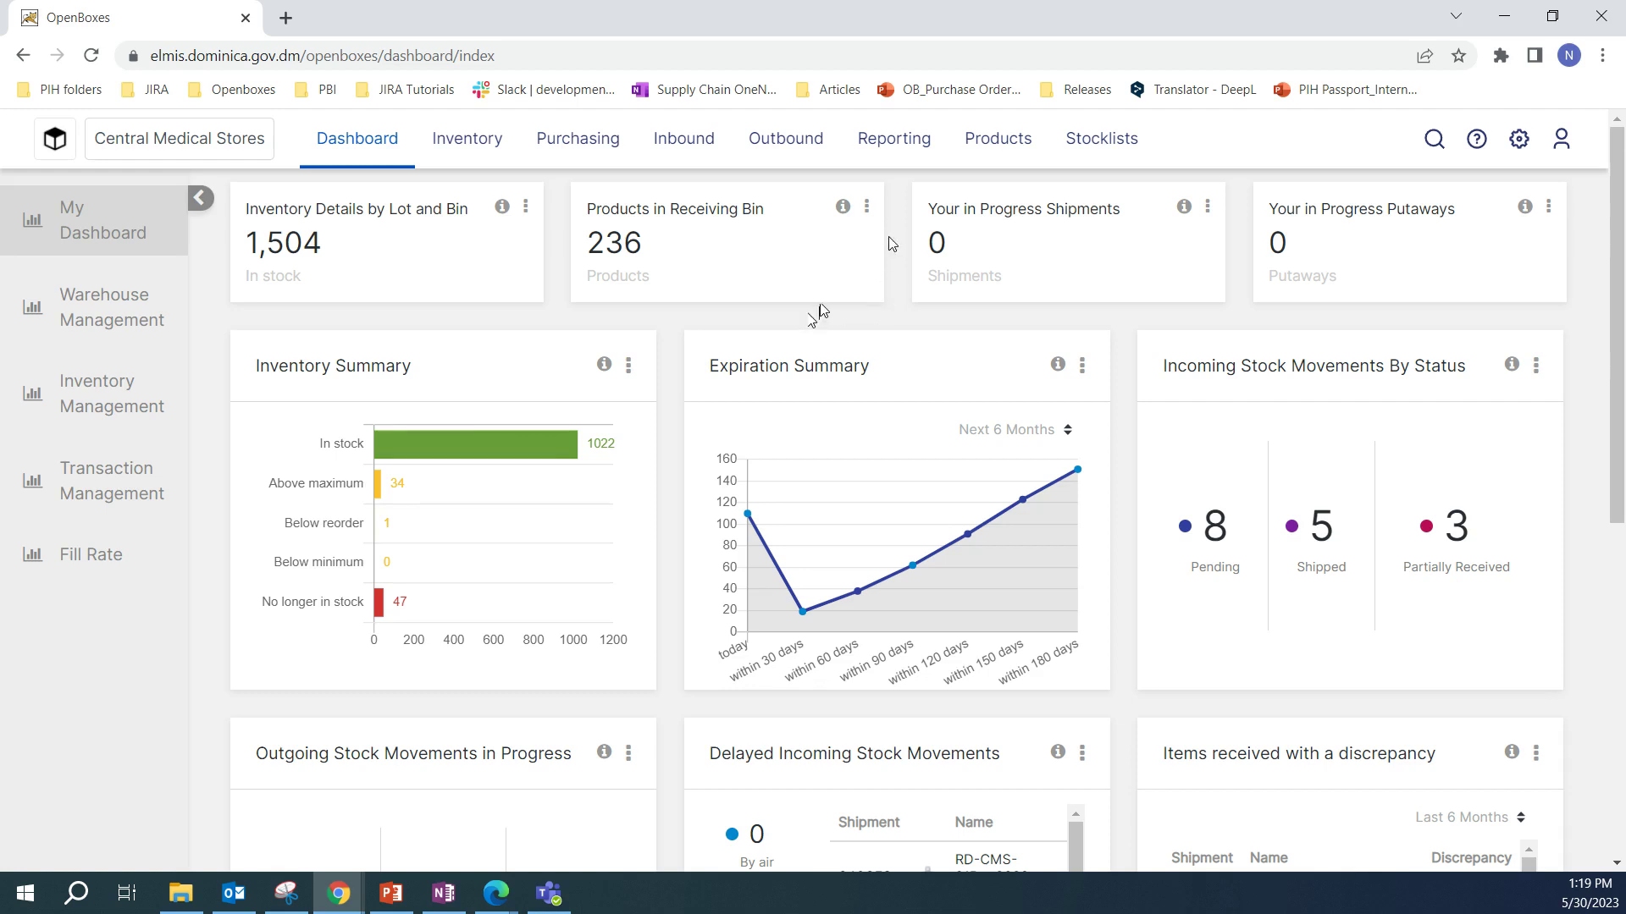
Open the Cycle Count Report from Reporting > Inventory Reports.
{"action": "mouse_move", "coordinate": [893, 153]}
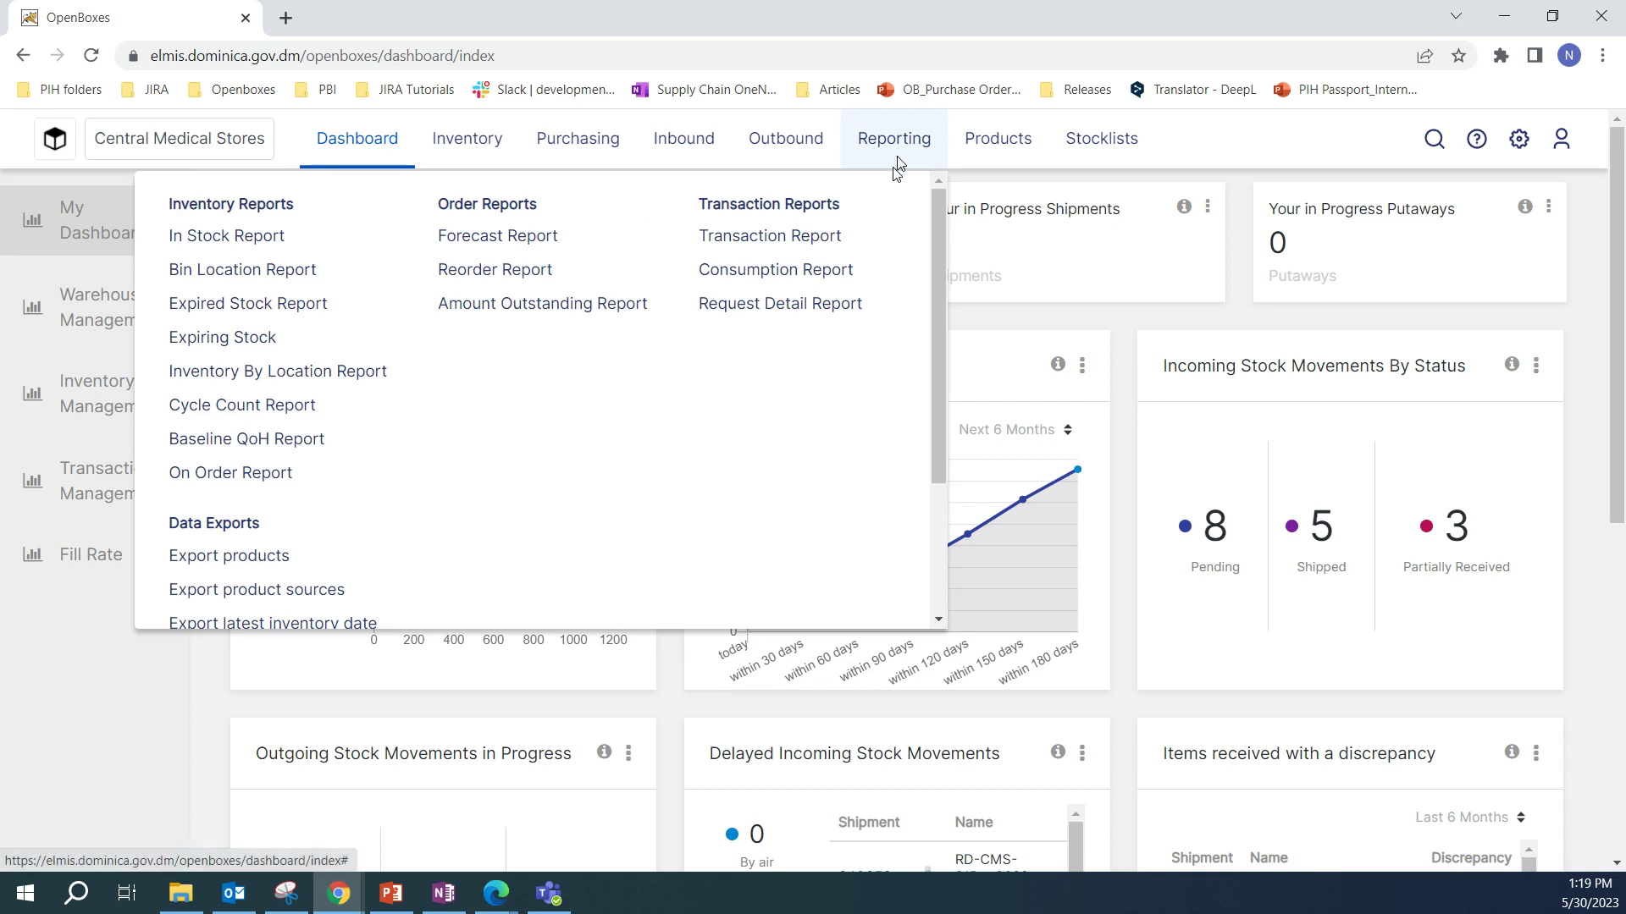
{"action": "left_click", "coordinate": [326, 410]}
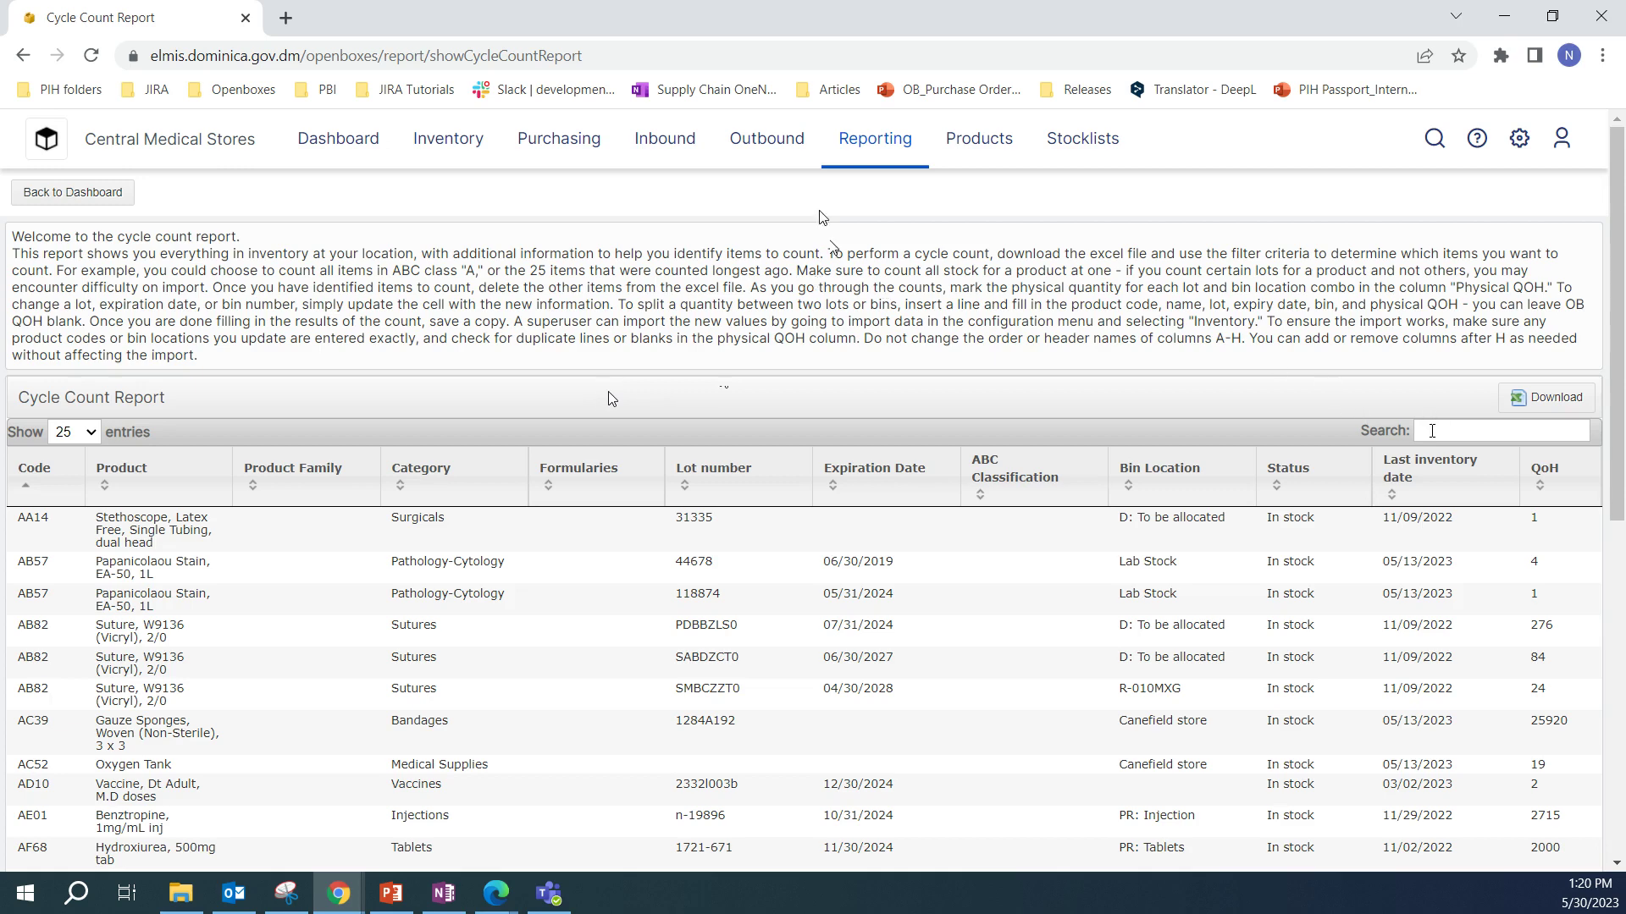
Download the Cycle Count Report as an .xls file and open it in Excel.
{"action": "left_click", "coordinate": [1432, 431]}
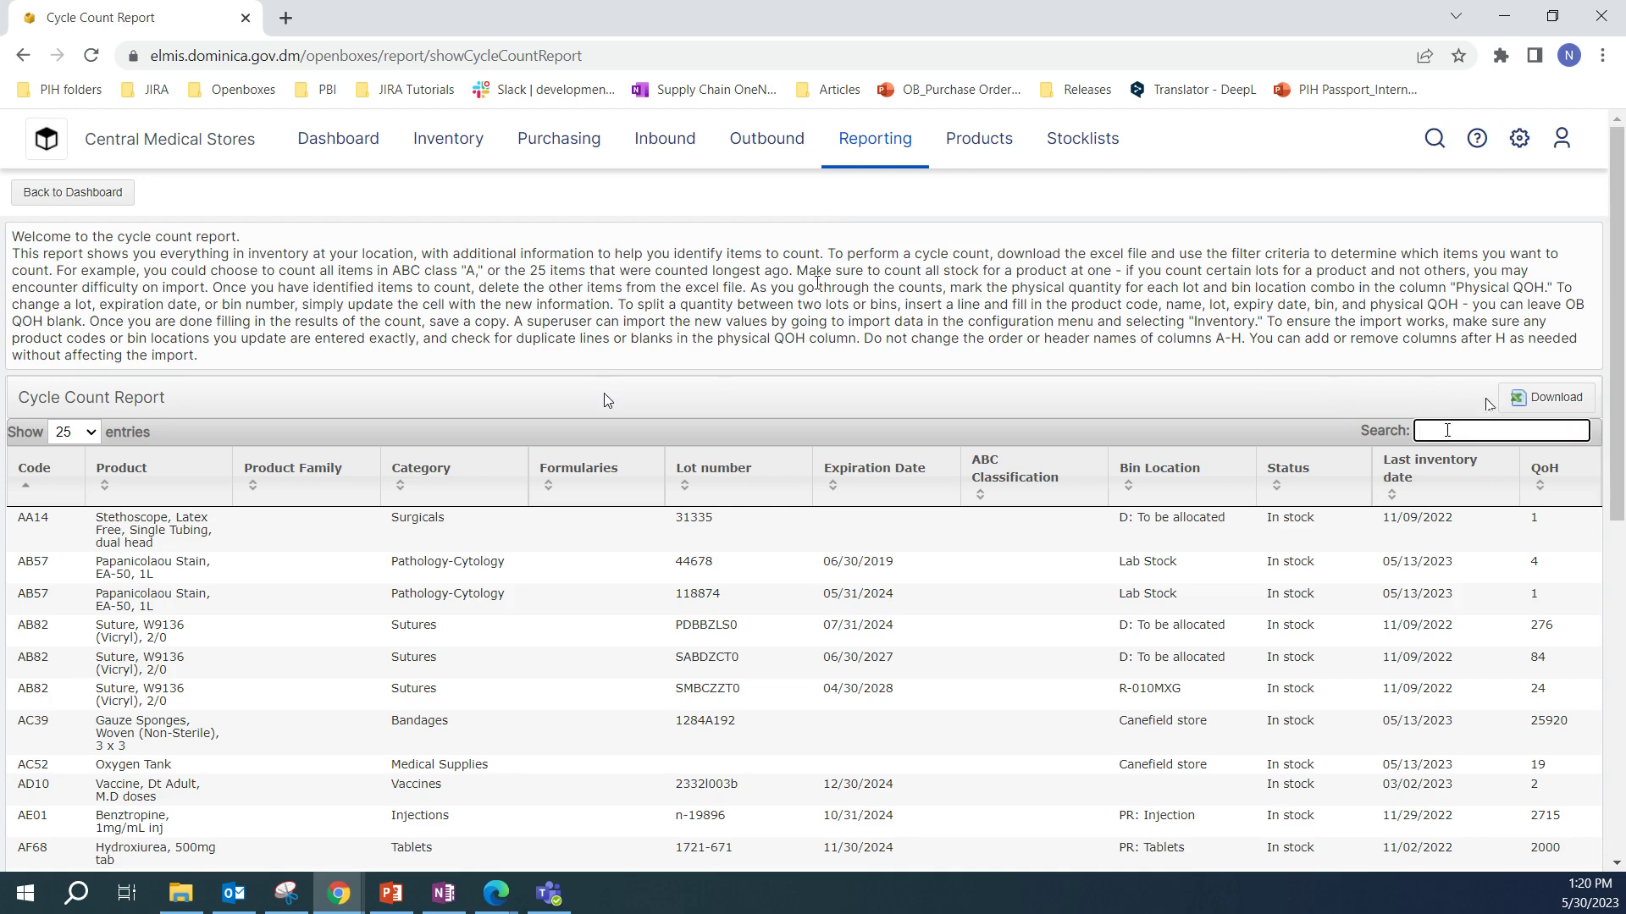
{"action": "scroll", "coordinate": [1139, 440], "scroll_direction": "down", "scroll_amount": 4}
{"action": "scroll", "coordinate": [1141, 440], "scroll_direction": "up", "scroll_amount": 4}
{"action": "scroll", "coordinate": [1141, 446], "scroll_direction": "down", "scroll_amount": 5}
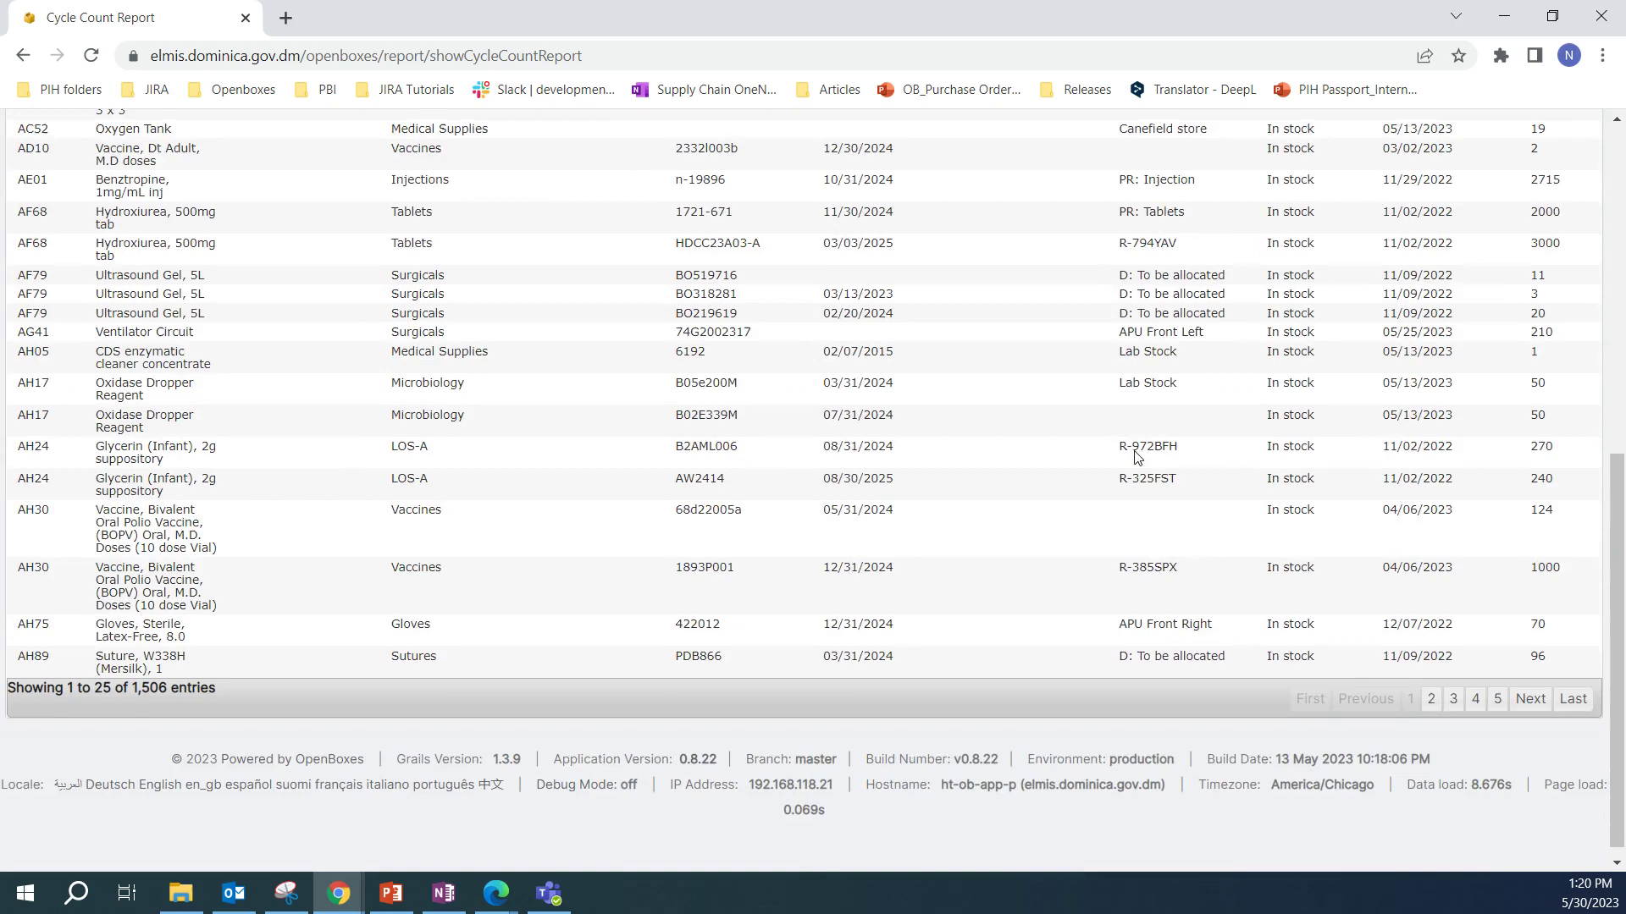
{"action": "scroll", "coordinate": [1141, 446], "scroll_direction": "up", "scroll_amount": 5}
{"action": "left_click", "coordinate": [1513, 408]}
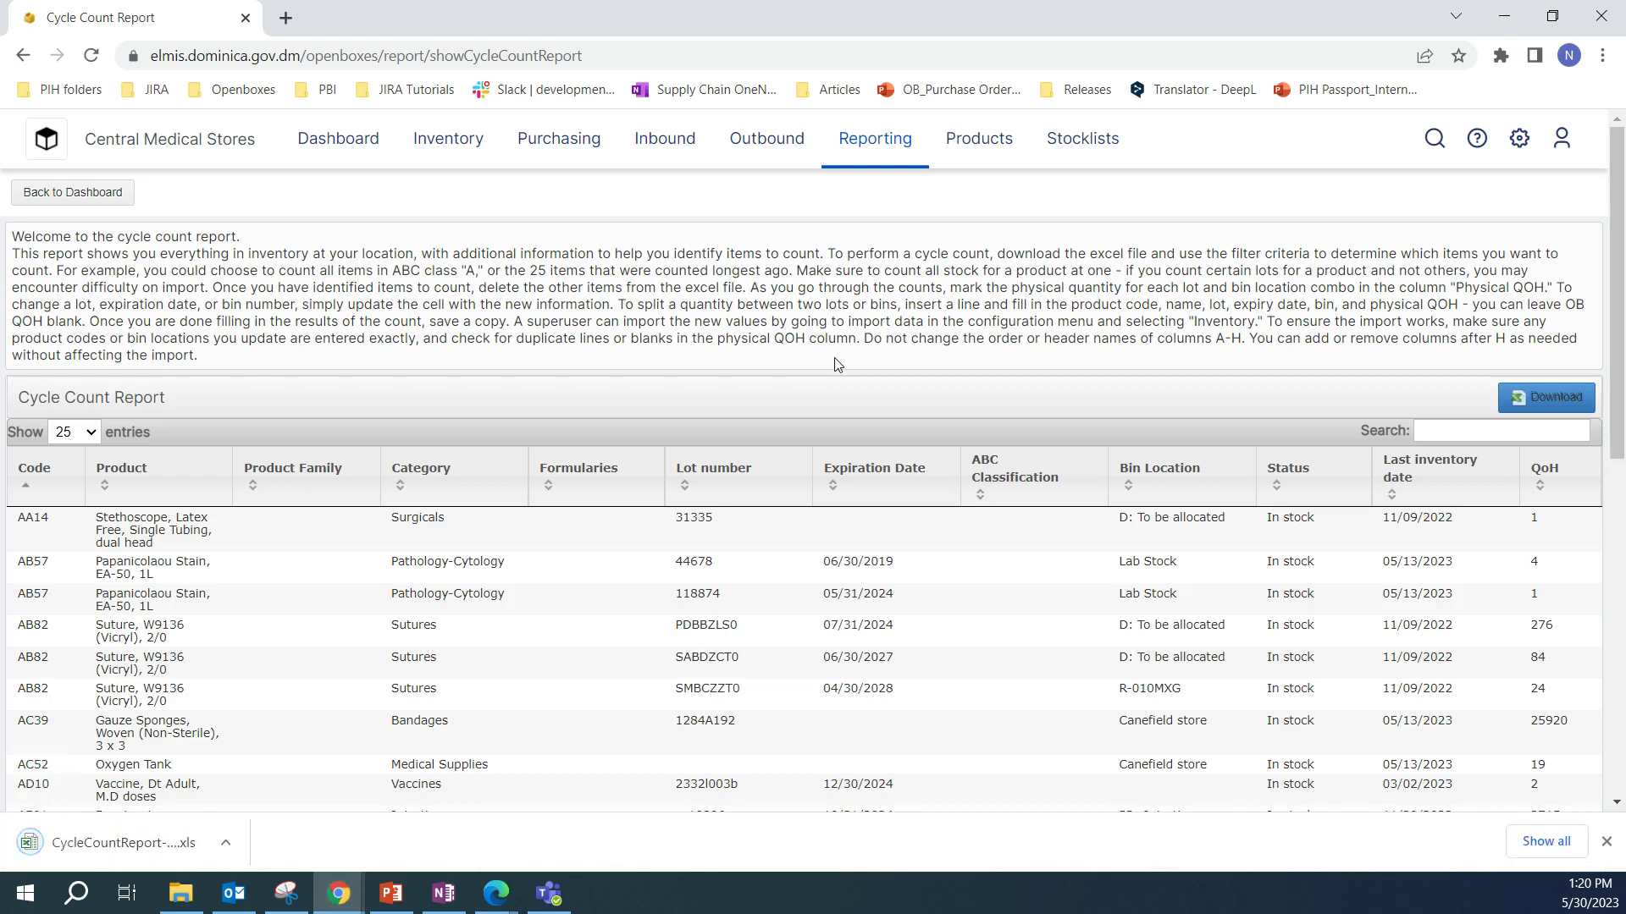
{"action": "left_click", "coordinate": [129, 843]}
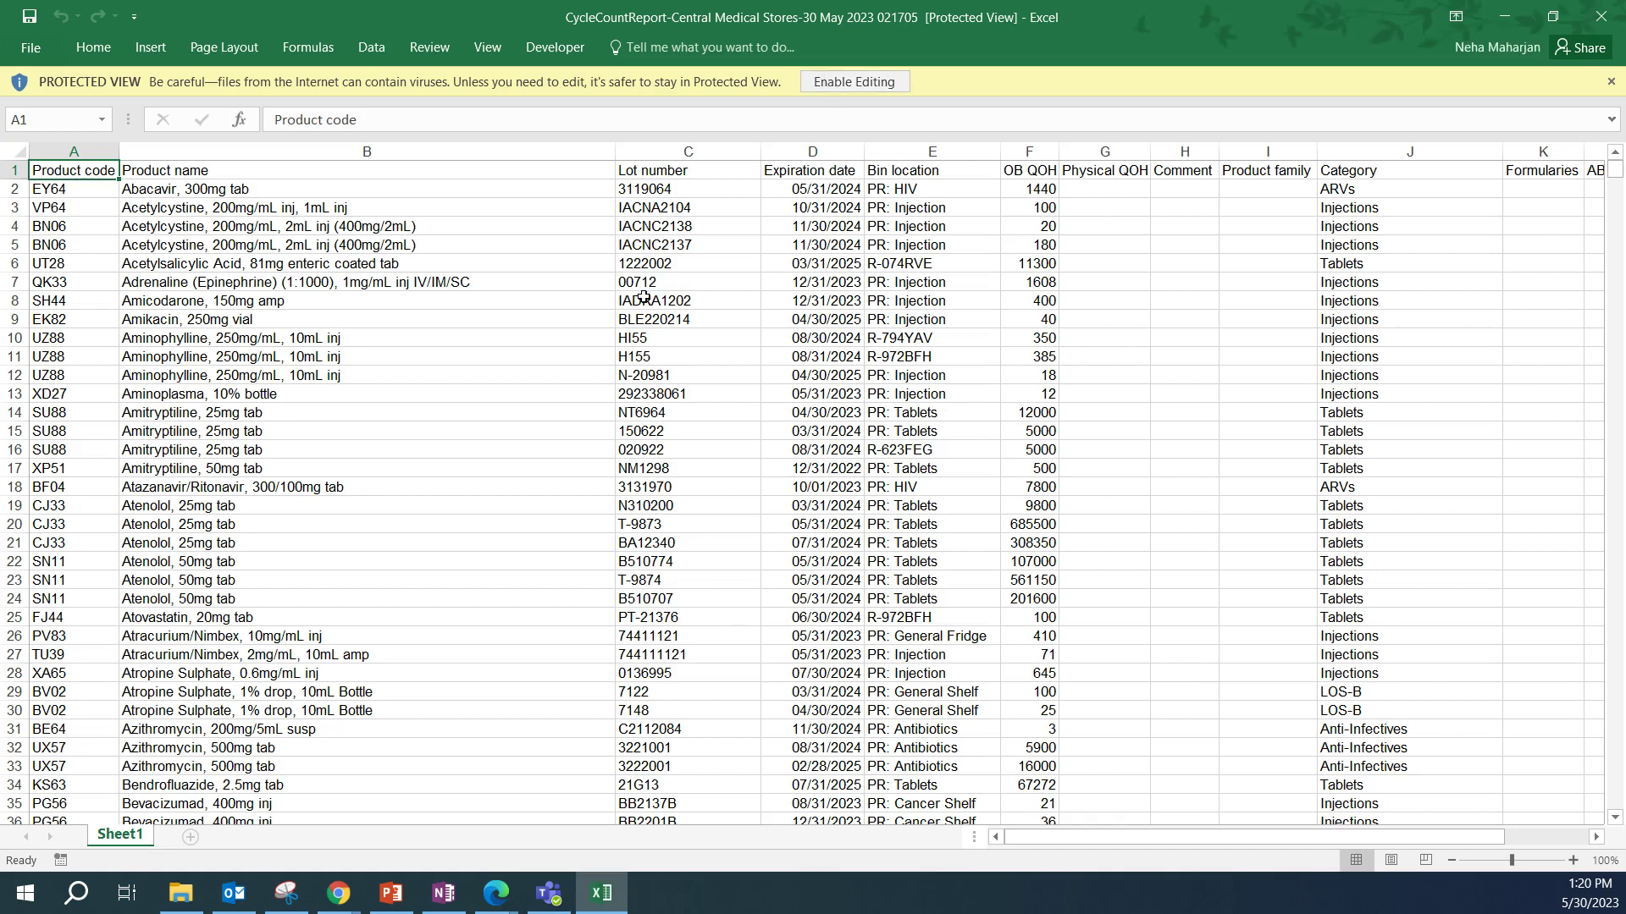
Enable editing in the workbook and review the Product code and Product name columns.
{"action": "left_click", "coordinate": [834, 85]}
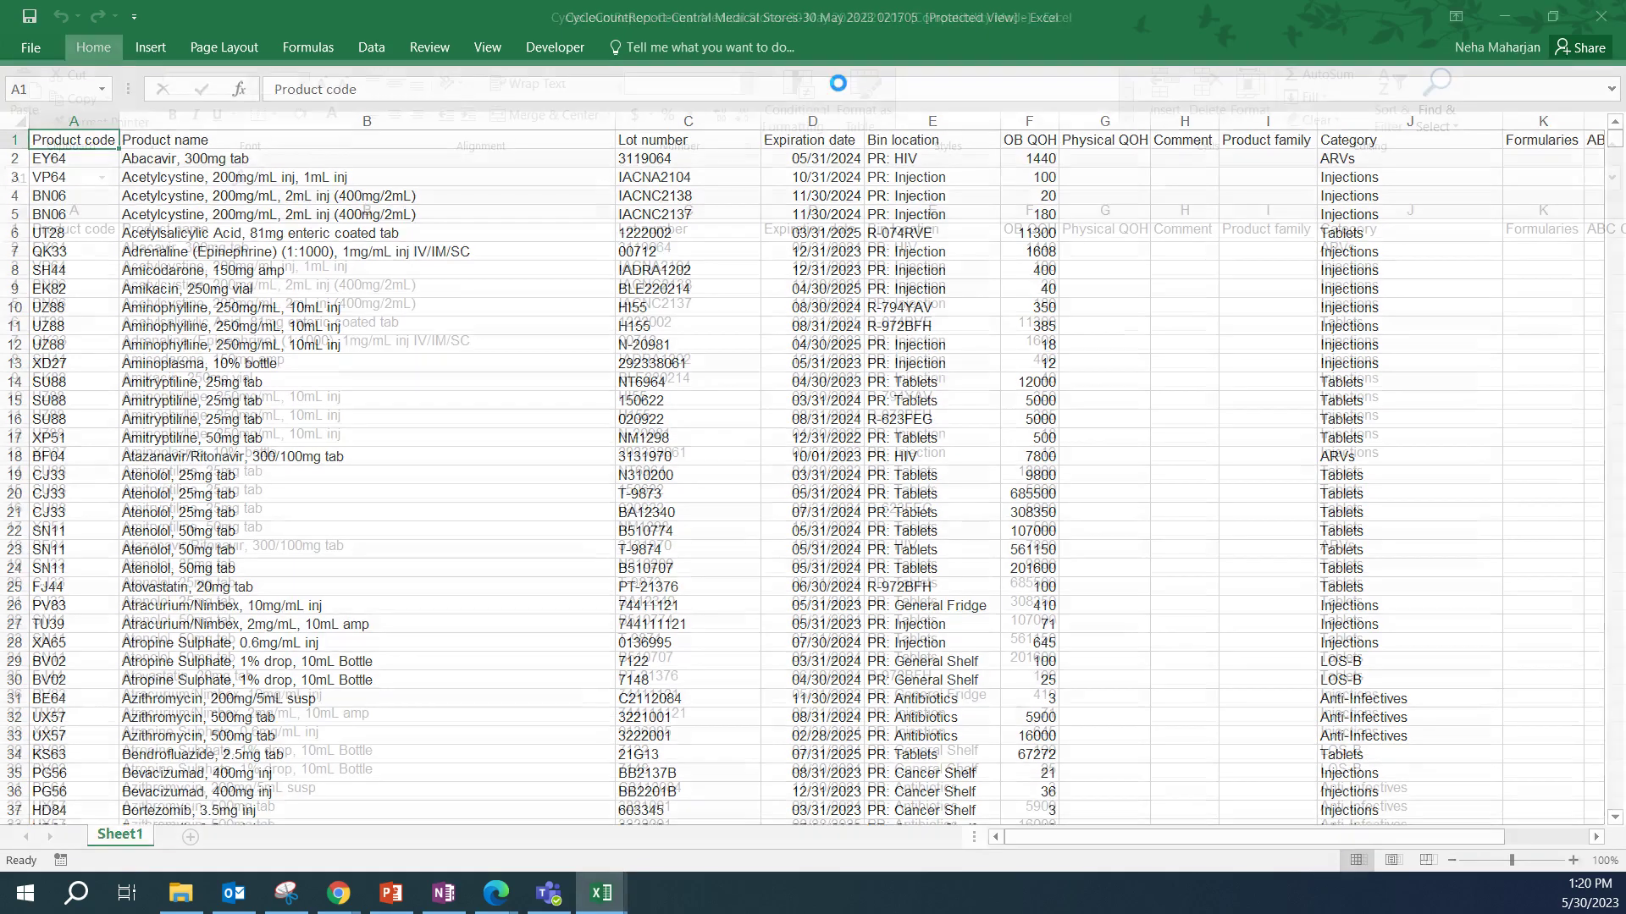
{"action": "left_click", "coordinate": [885, 389]}
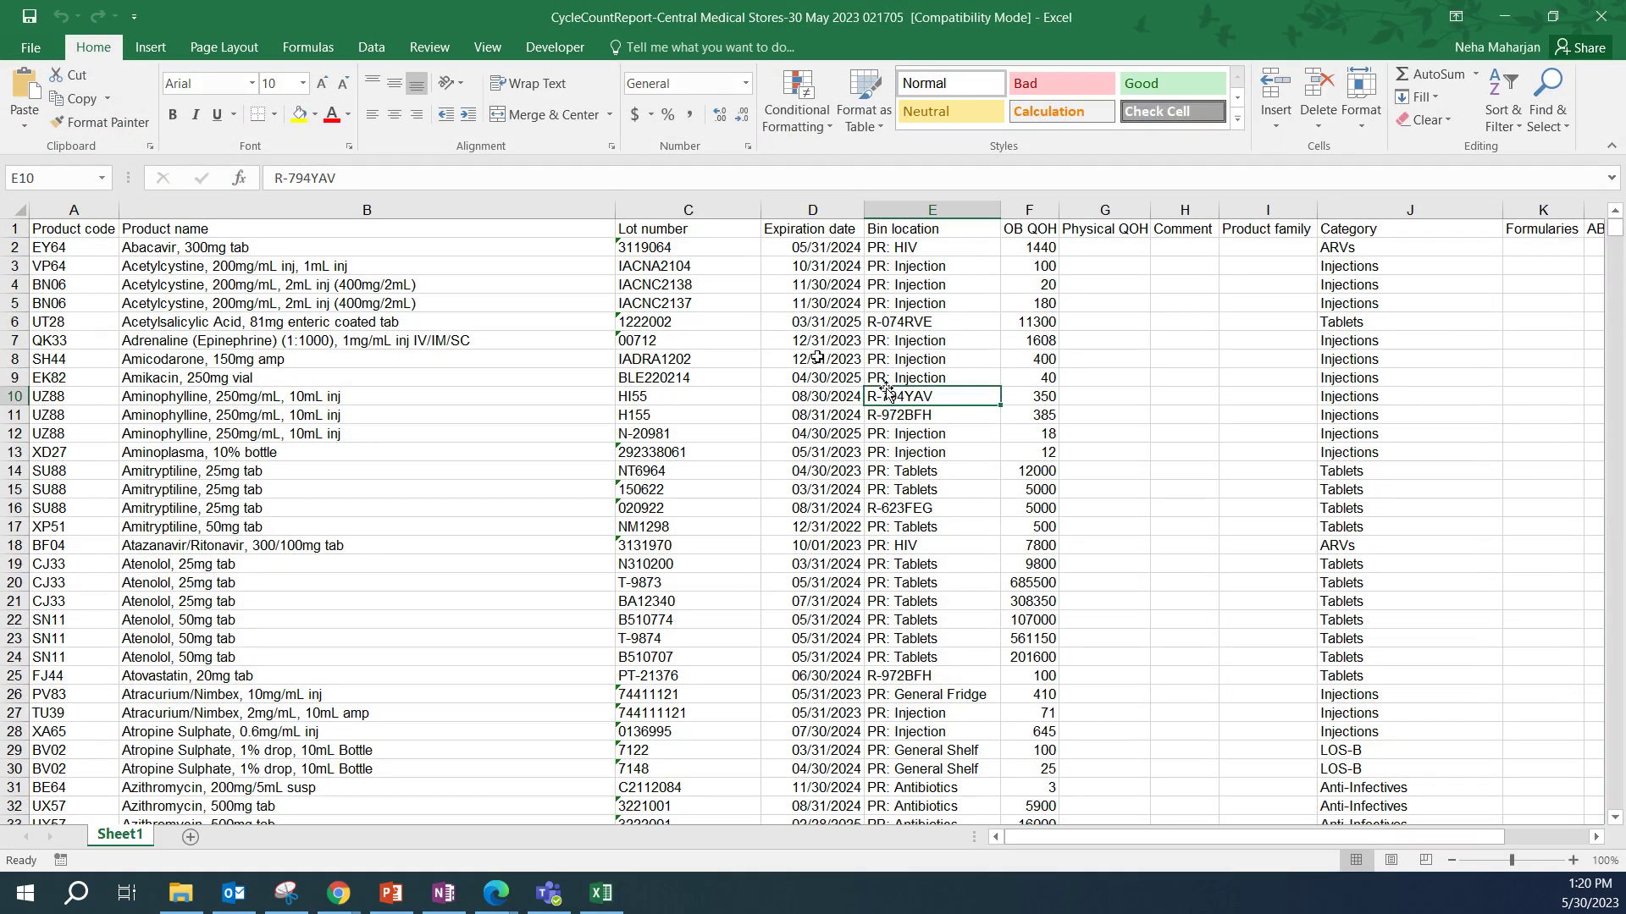
{"action": "scroll", "coordinate": [885, 389], "scroll_direction": "right", "scroll_amount": 2}
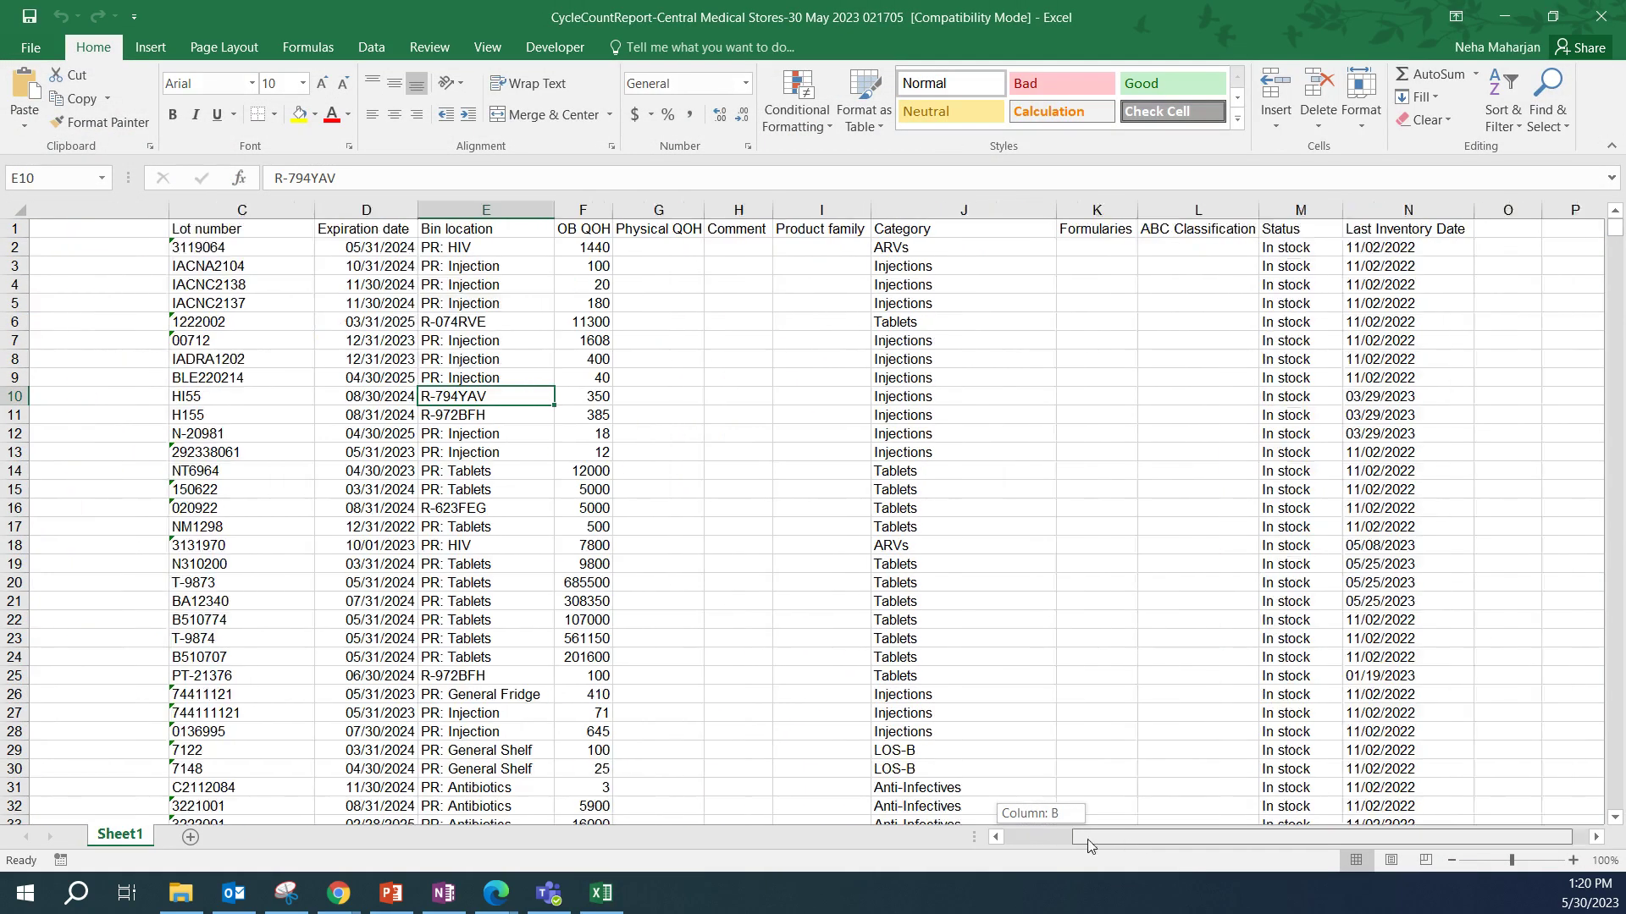
{"action": "scroll", "coordinate": [508, 508], "scroll_direction": "left", "scroll_amount": 2}
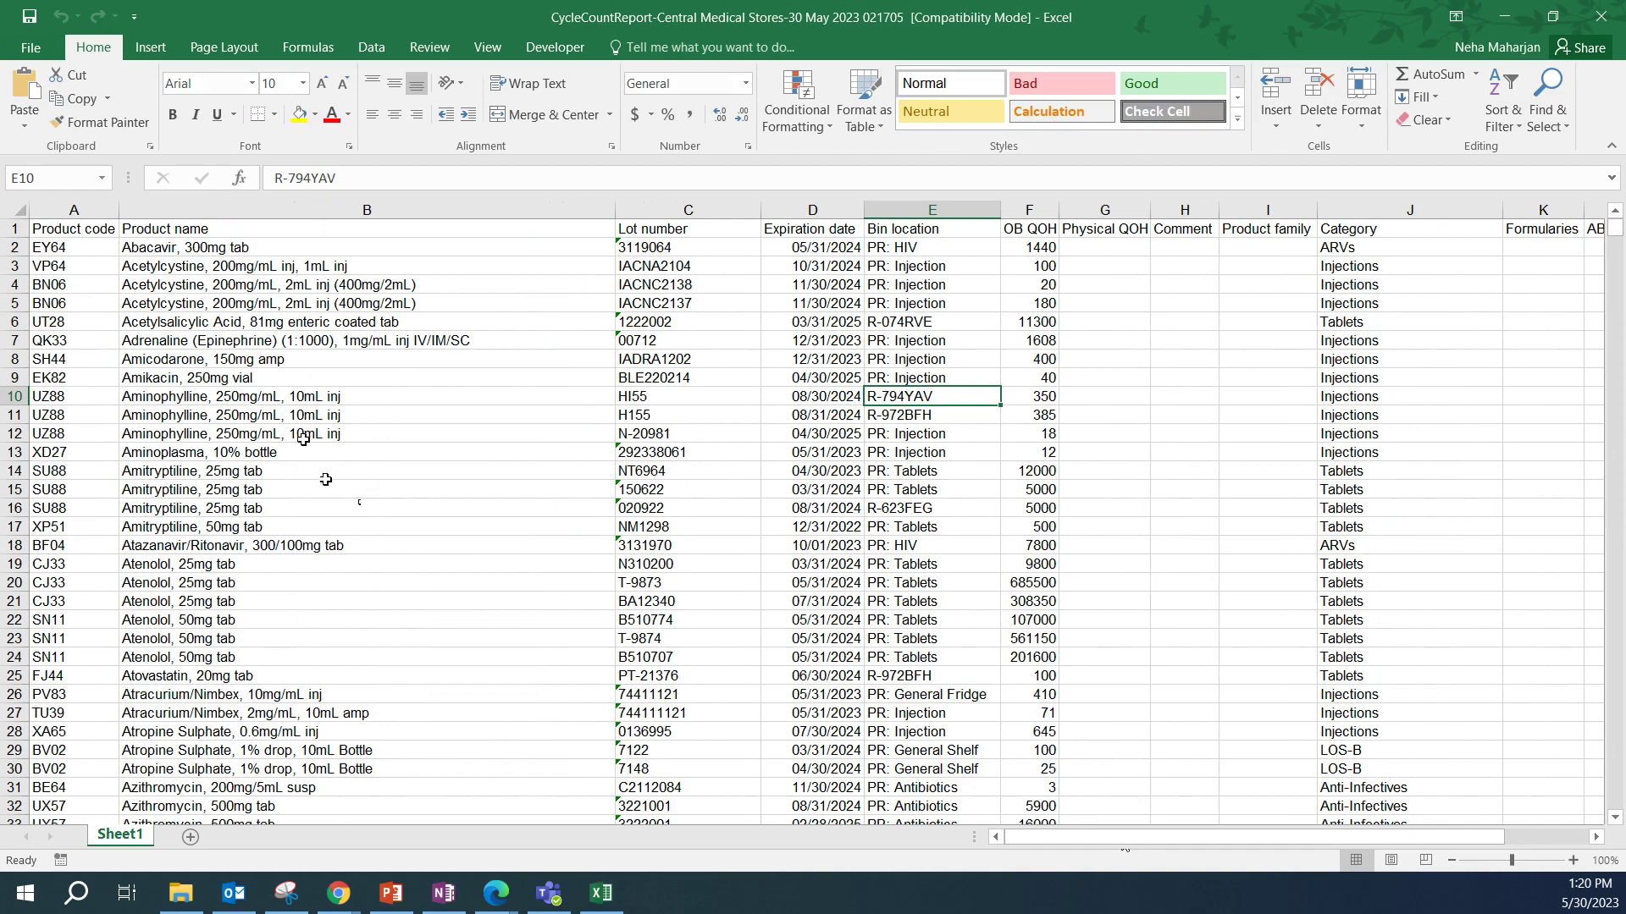
{"action": "left_click", "coordinate": [49, 209]}
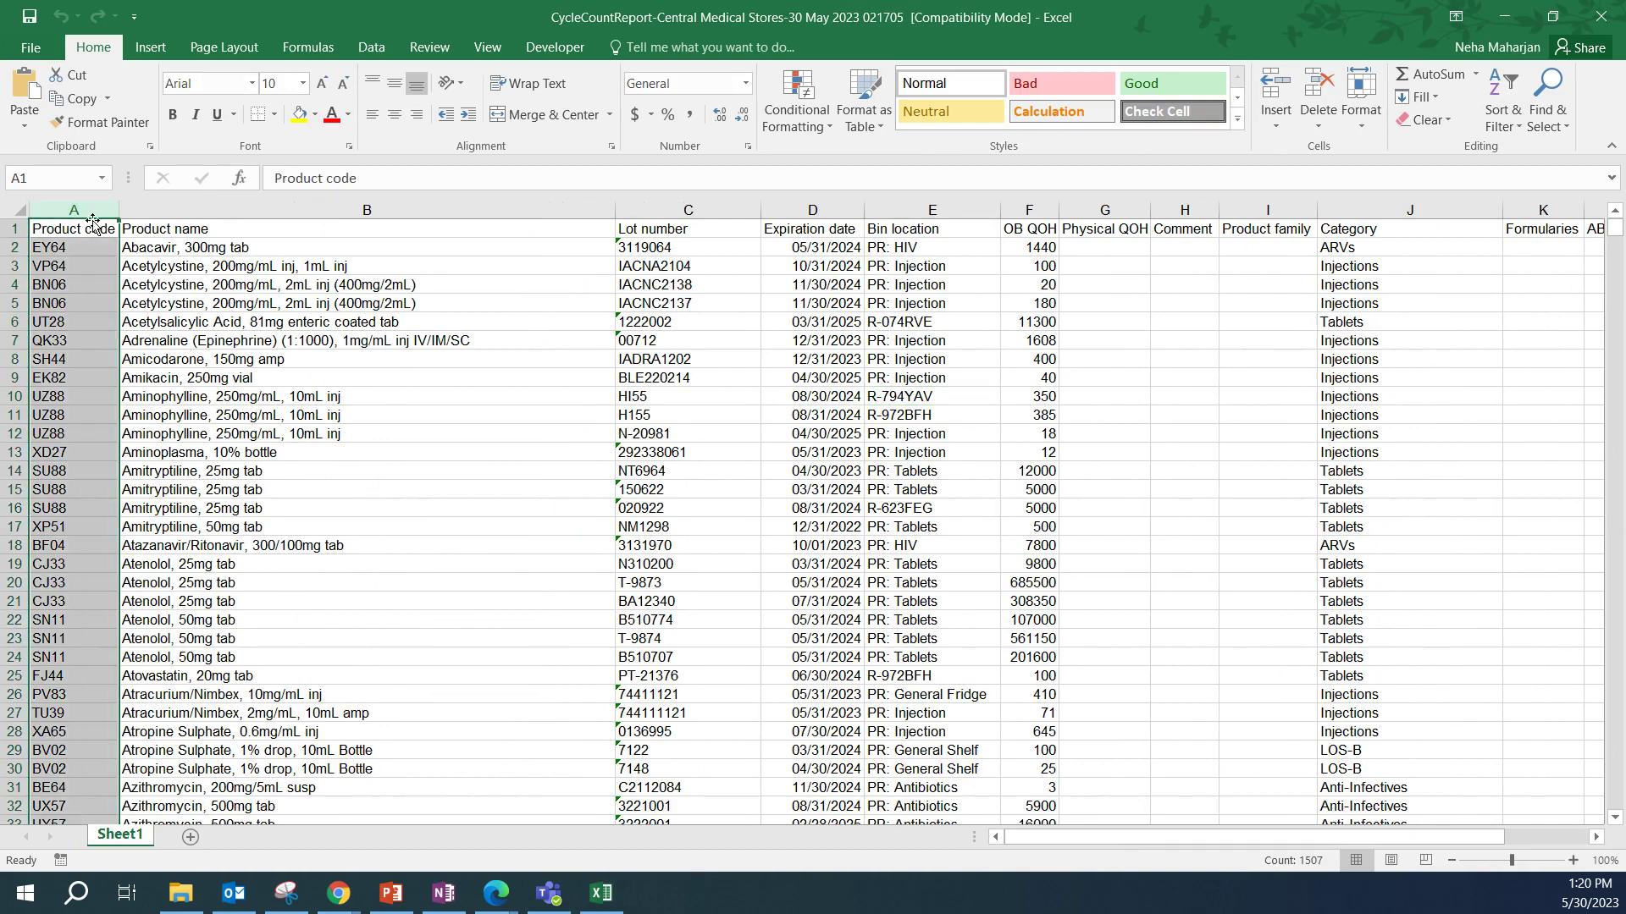
{"action": "left_click", "coordinate": [192, 207]}
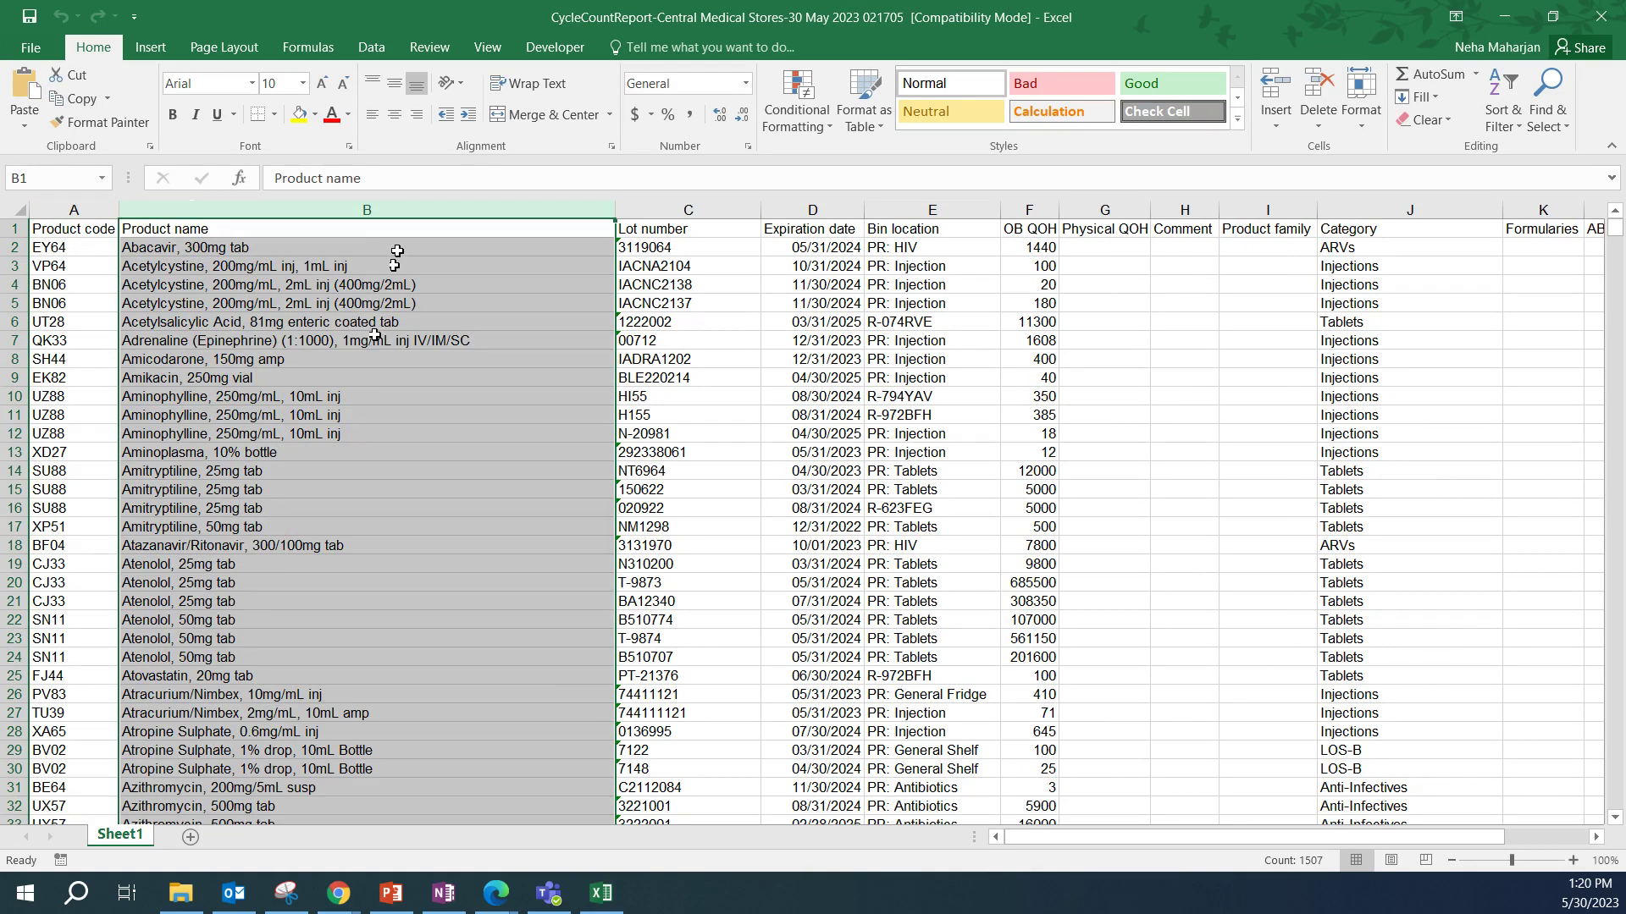
{"action": "left_click_drag", "start_coordinate": [397, 250], "coordinate": [428, 533]}
{"action": "left_click", "coordinate": [467, 413]}
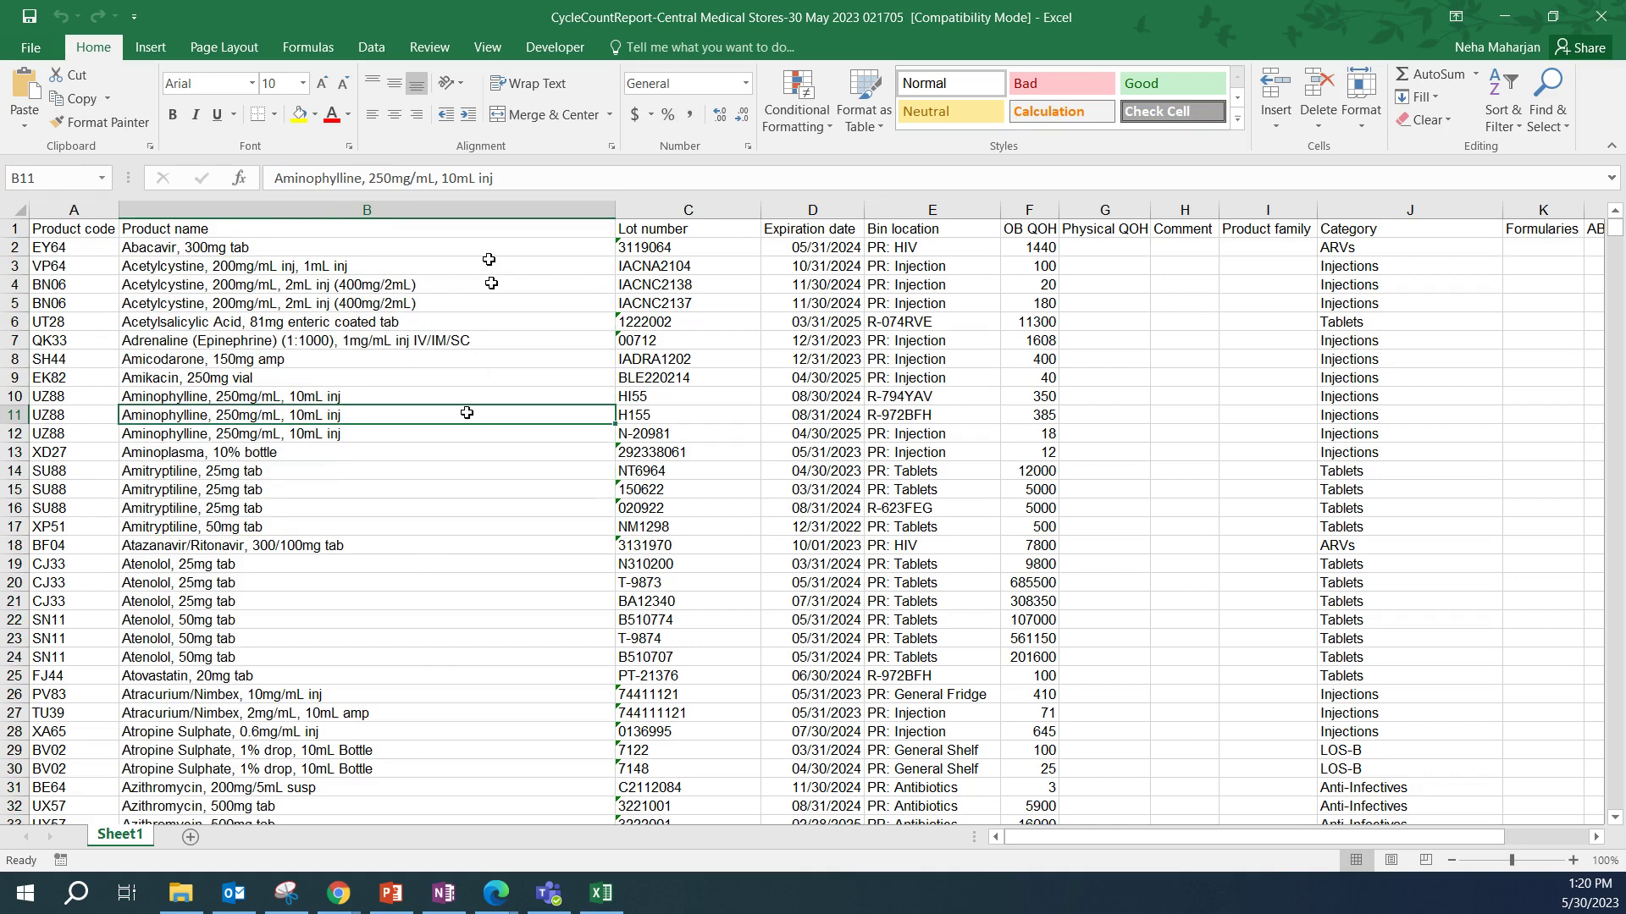
{"action": "left_click_drag", "start_coordinate": [483, 247], "coordinate": [479, 549]}
{"action": "left_click", "coordinate": [515, 345]}
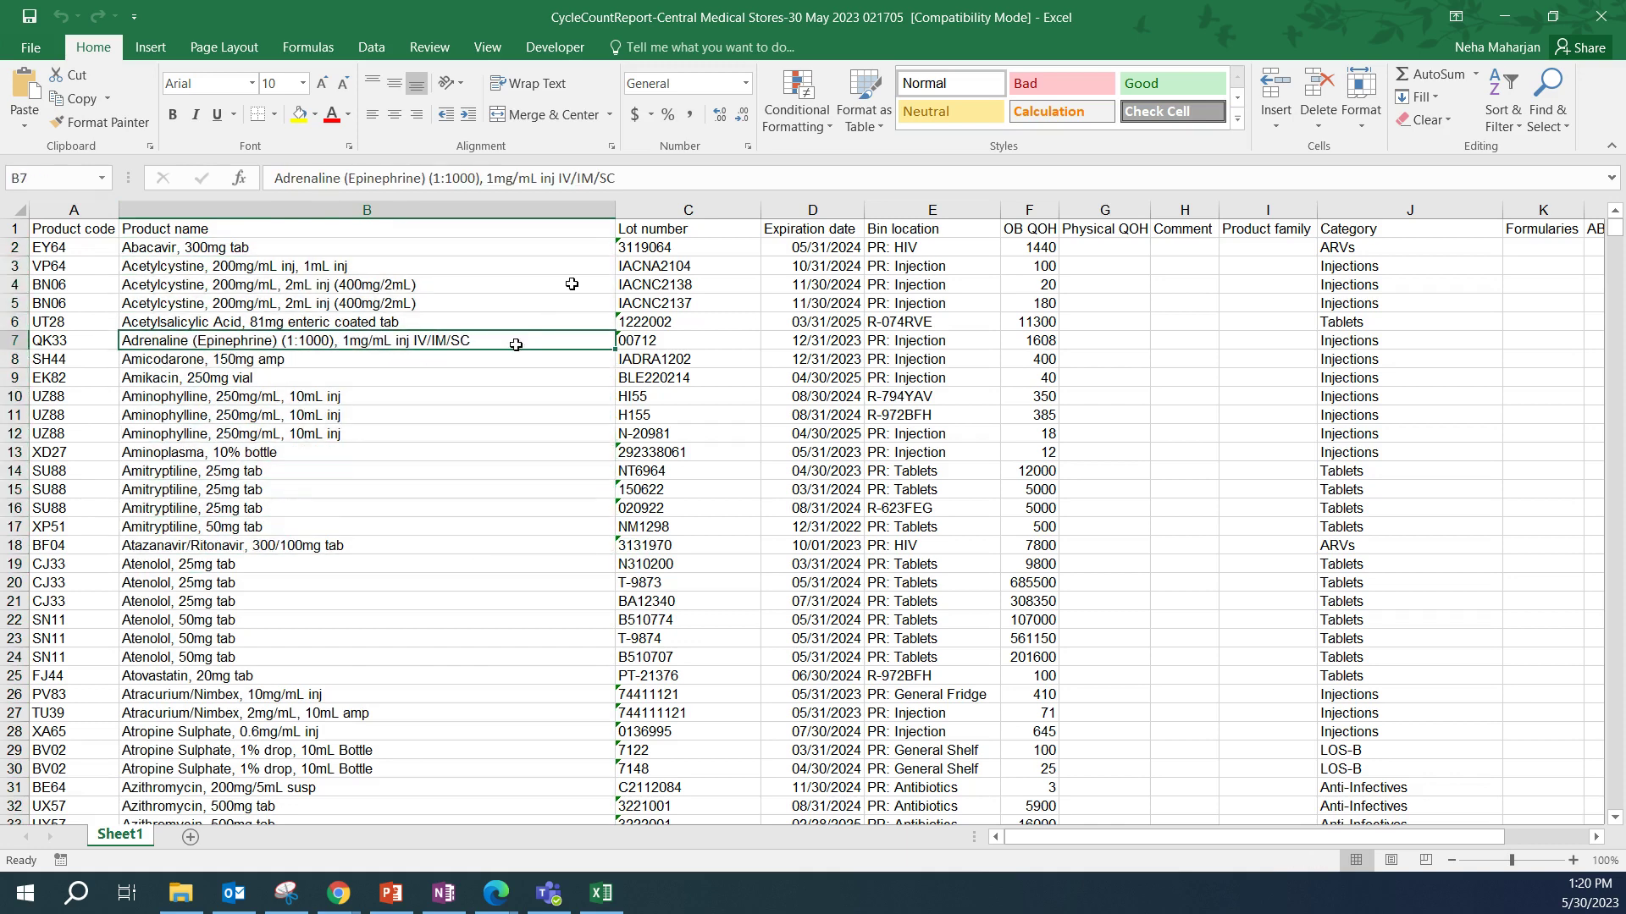
Review the Lot number, expiration, Bin location, OB QOH and empty Physical QOH columns.
{"action": "left_click", "coordinate": [672, 206]}
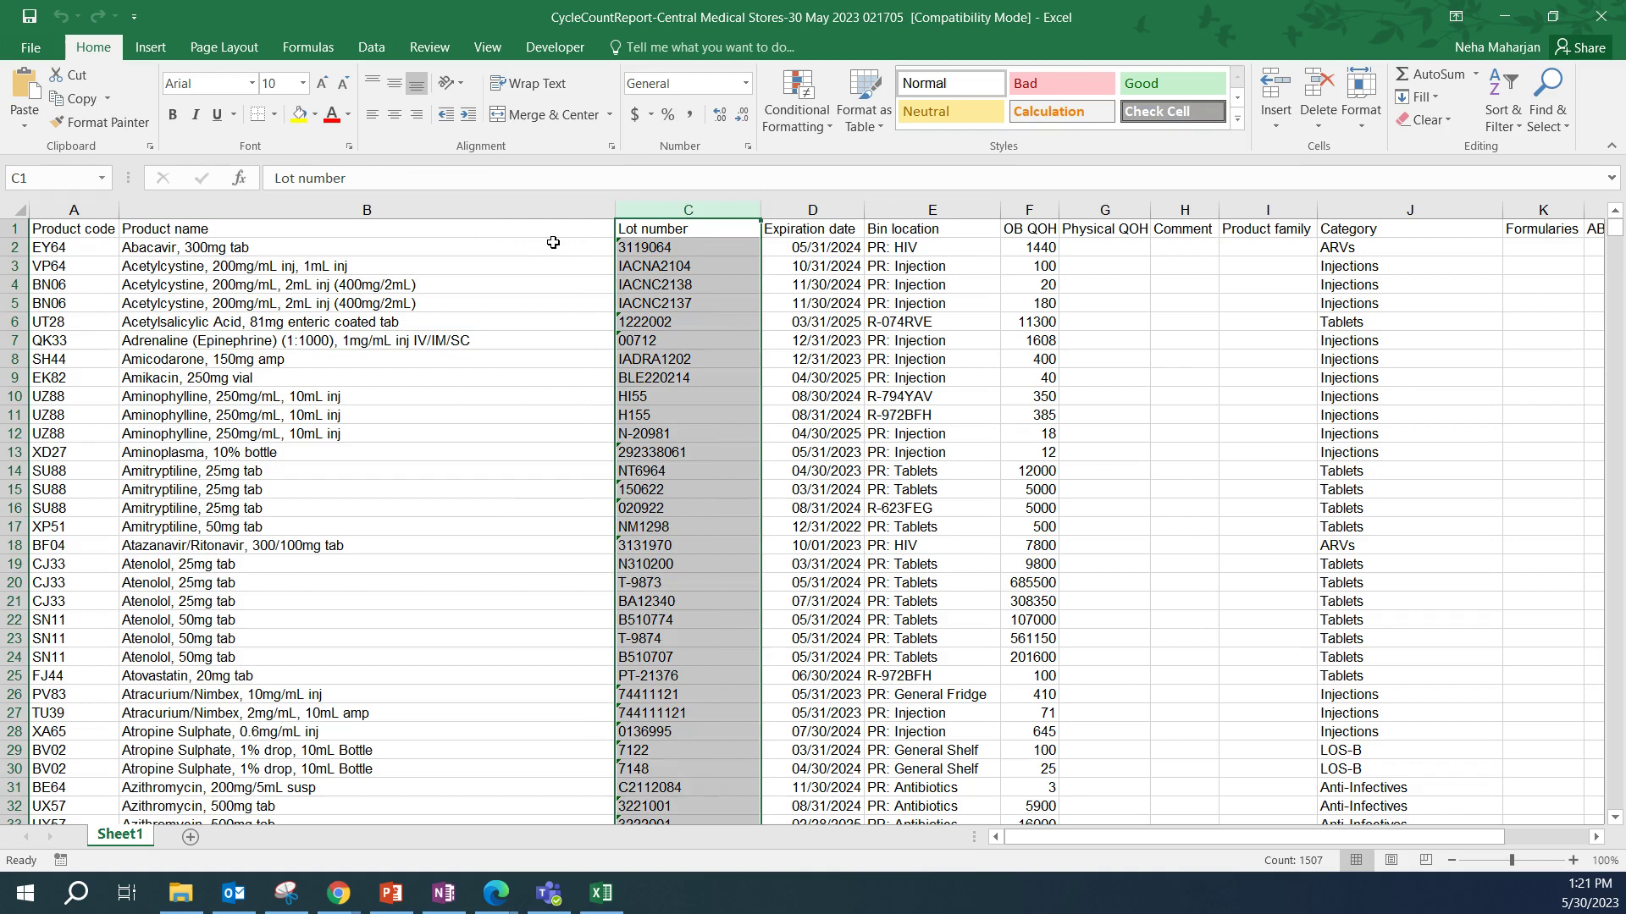
{"action": "left_click", "coordinate": [718, 249]}
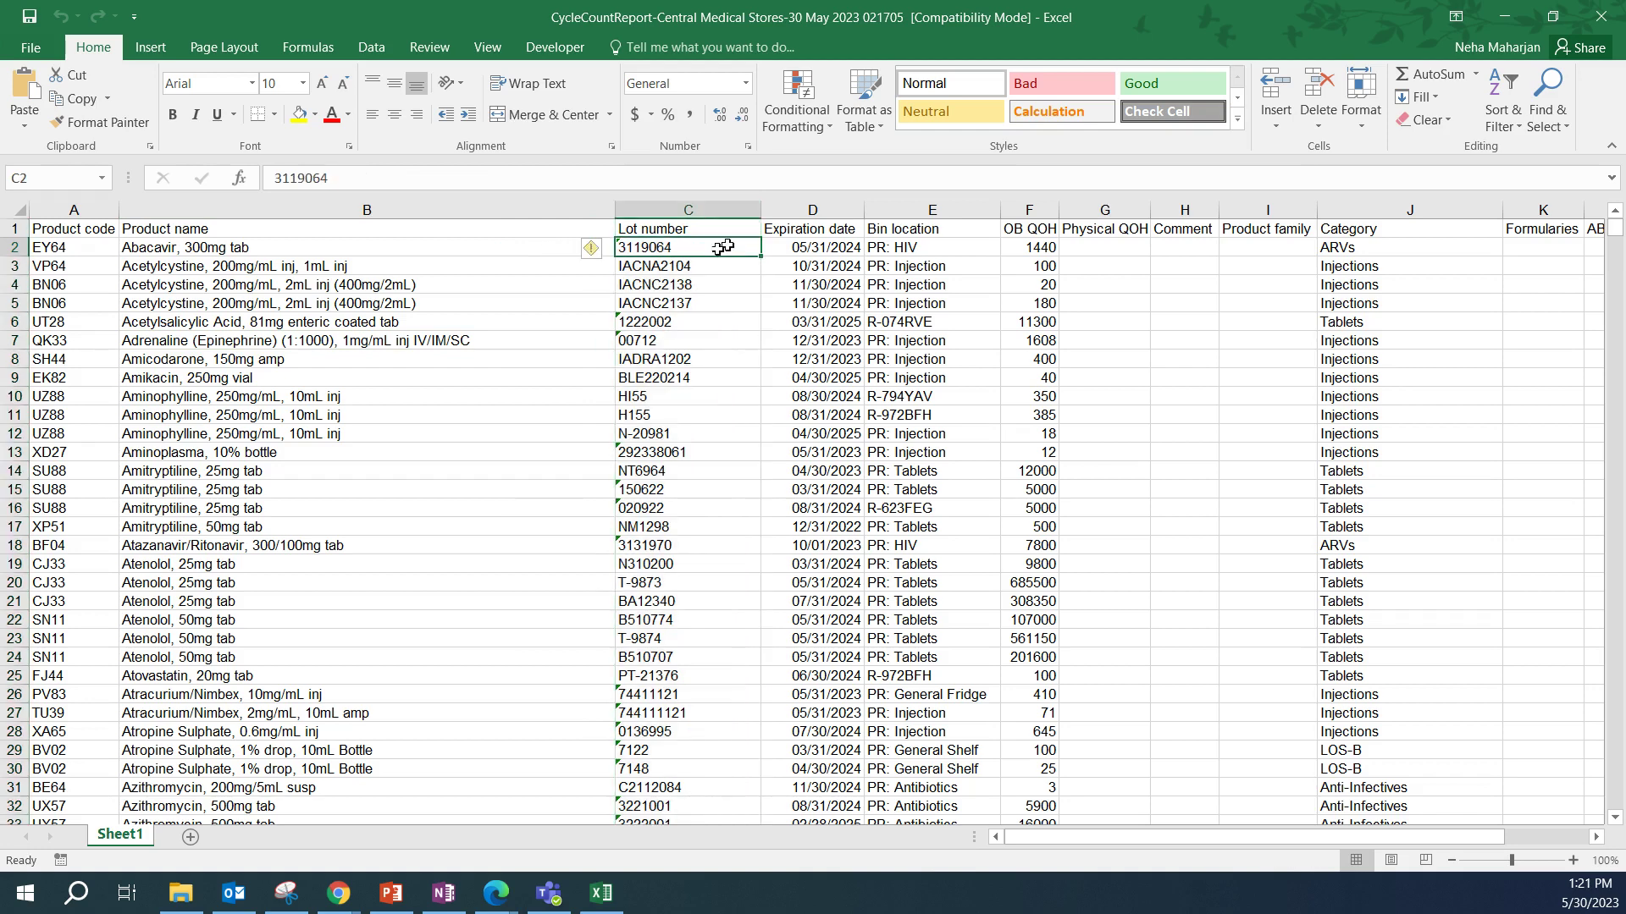
{"action": "left_click", "coordinate": [786, 251]}
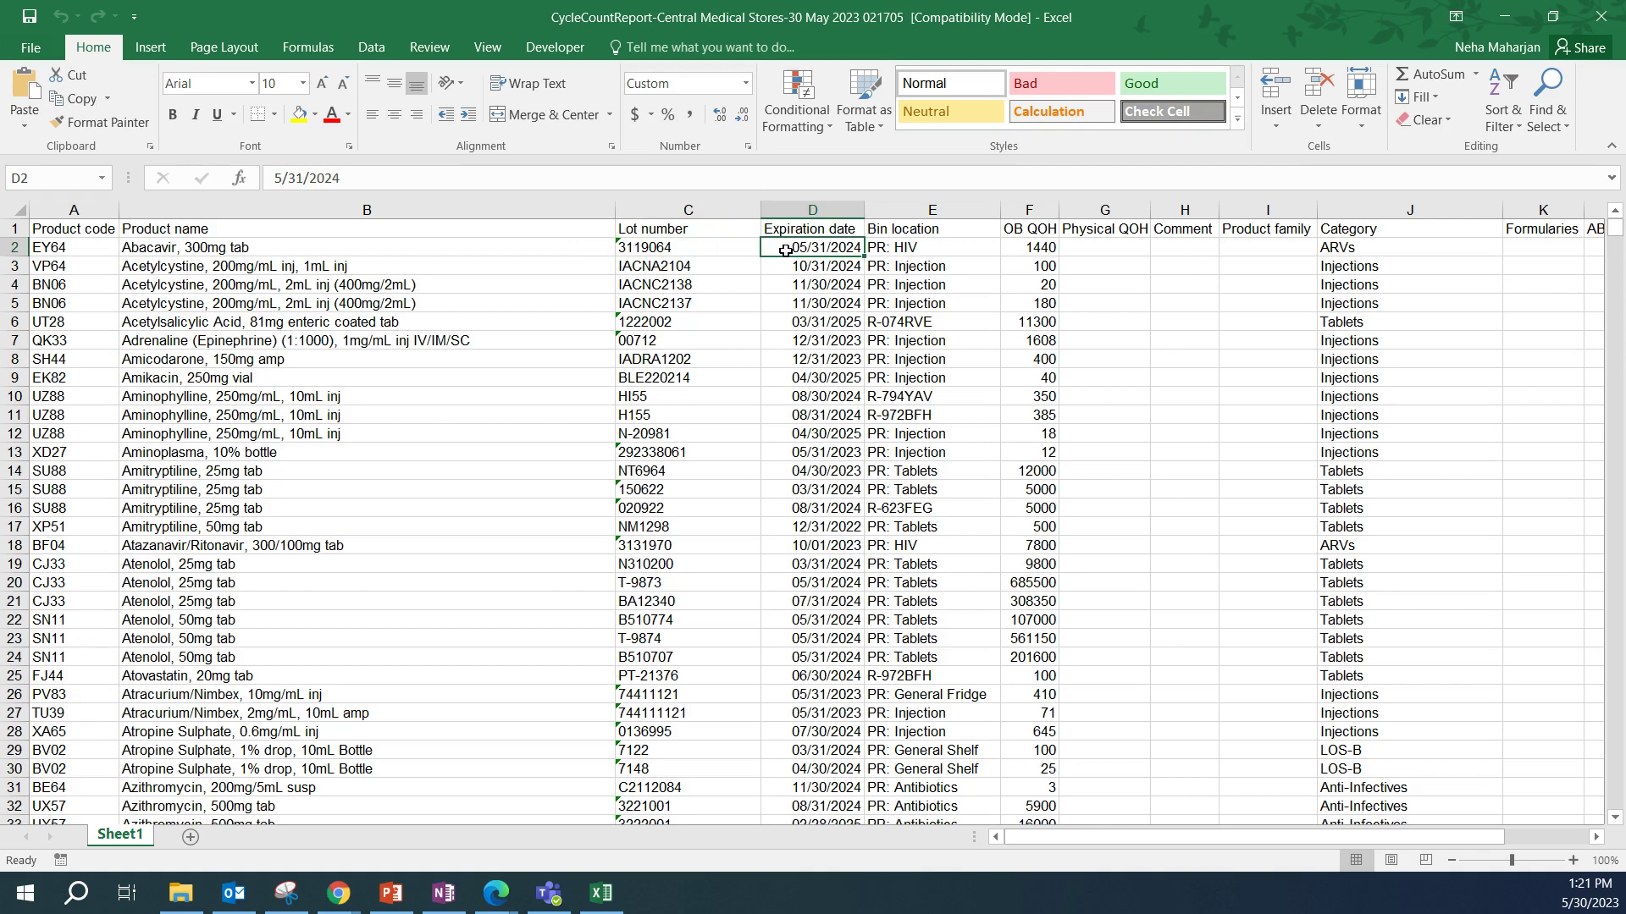
{"action": "left_click", "coordinate": [947, 209]}
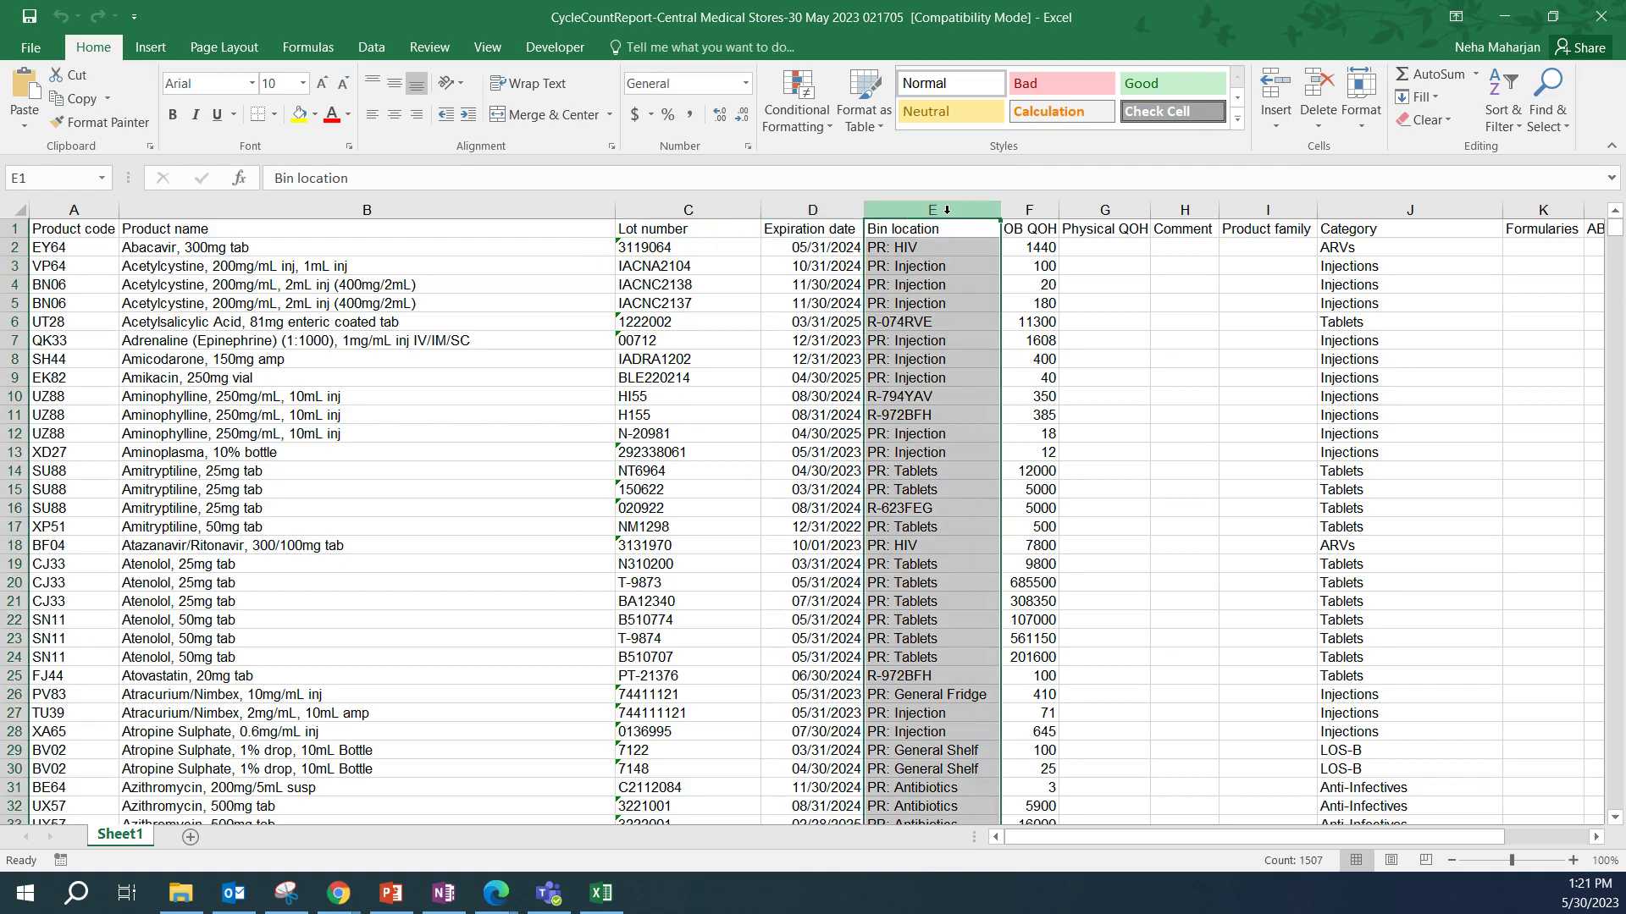
{"action": "left_click", "coordinate": [1029, 210]}
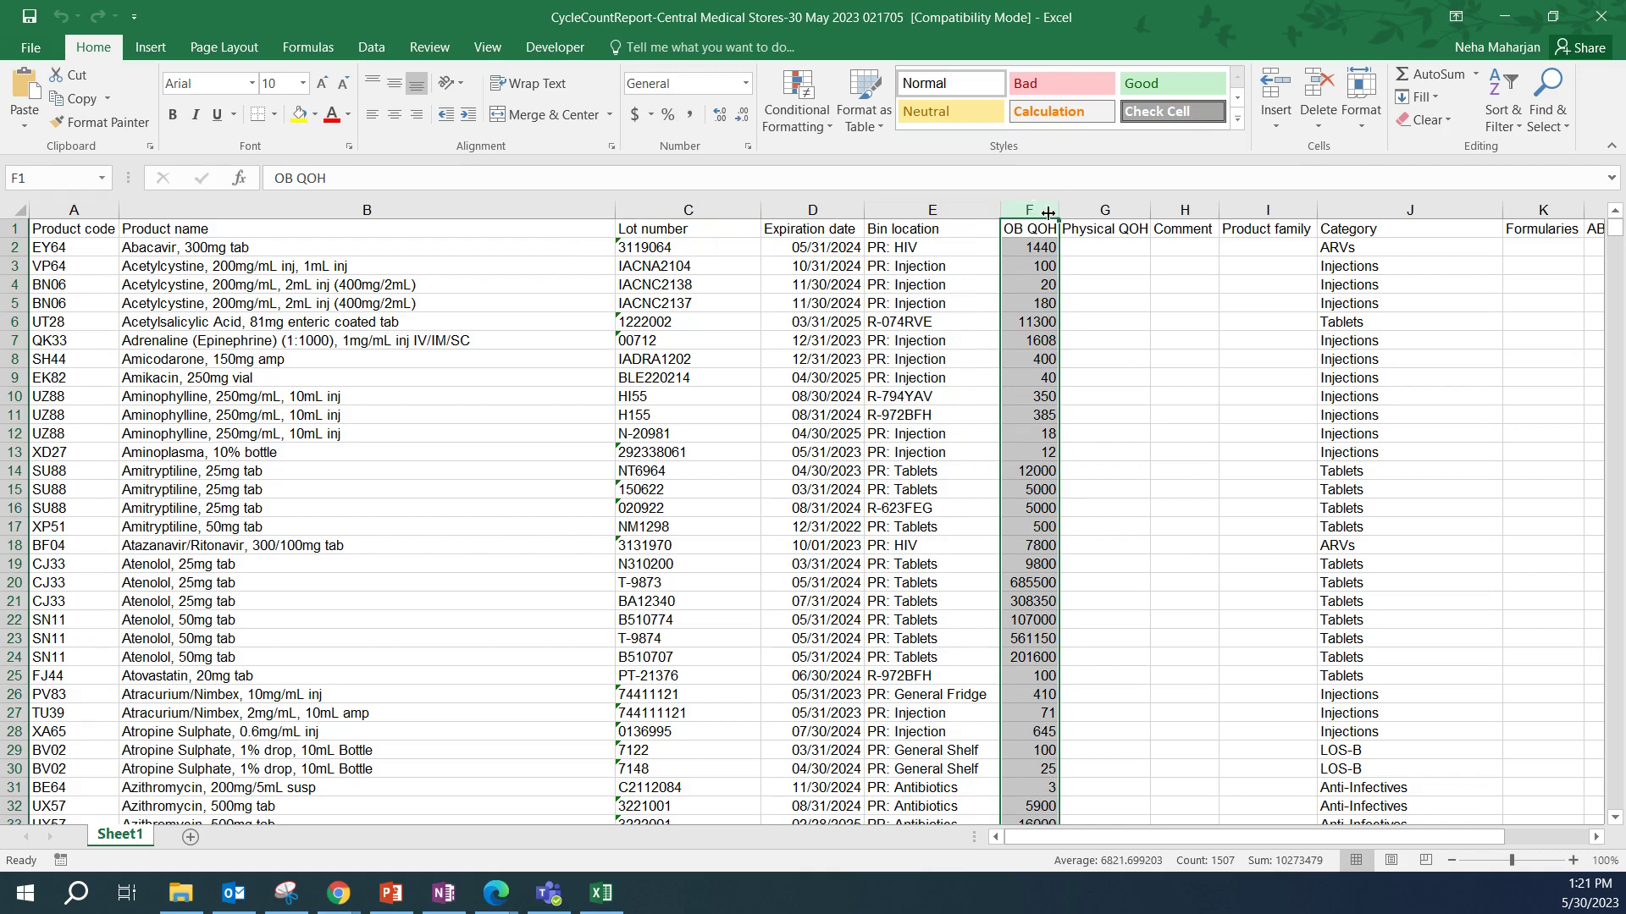
{"action": "left_click", "coordinate": [1096, 209]}
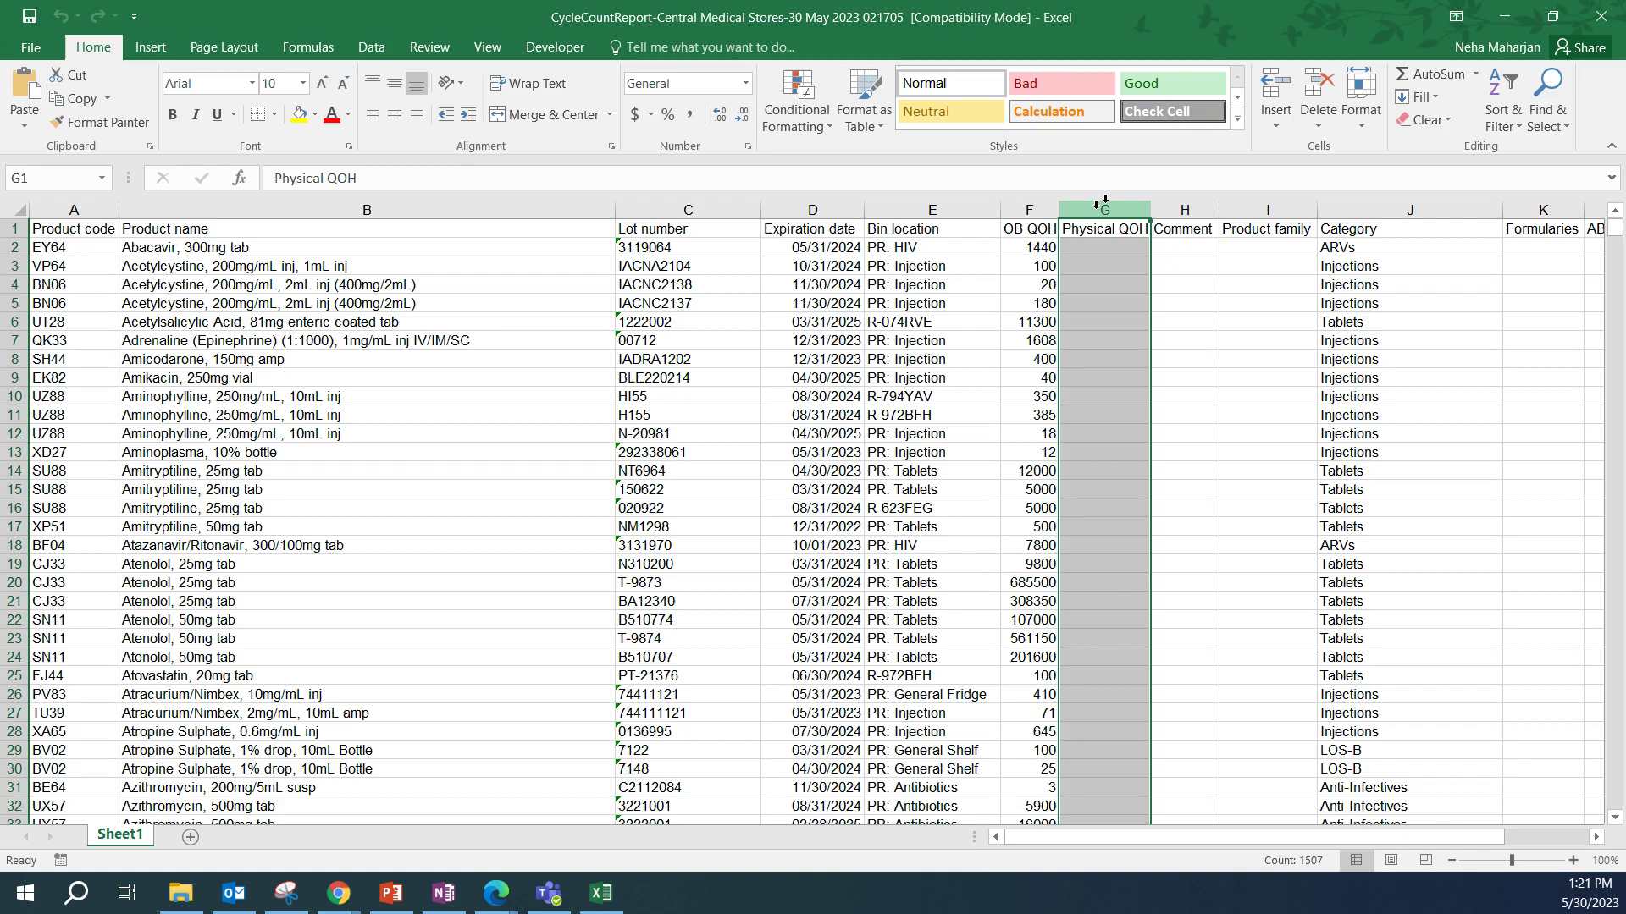
{"action": "left_click", "coordinate": [1112, 244]}
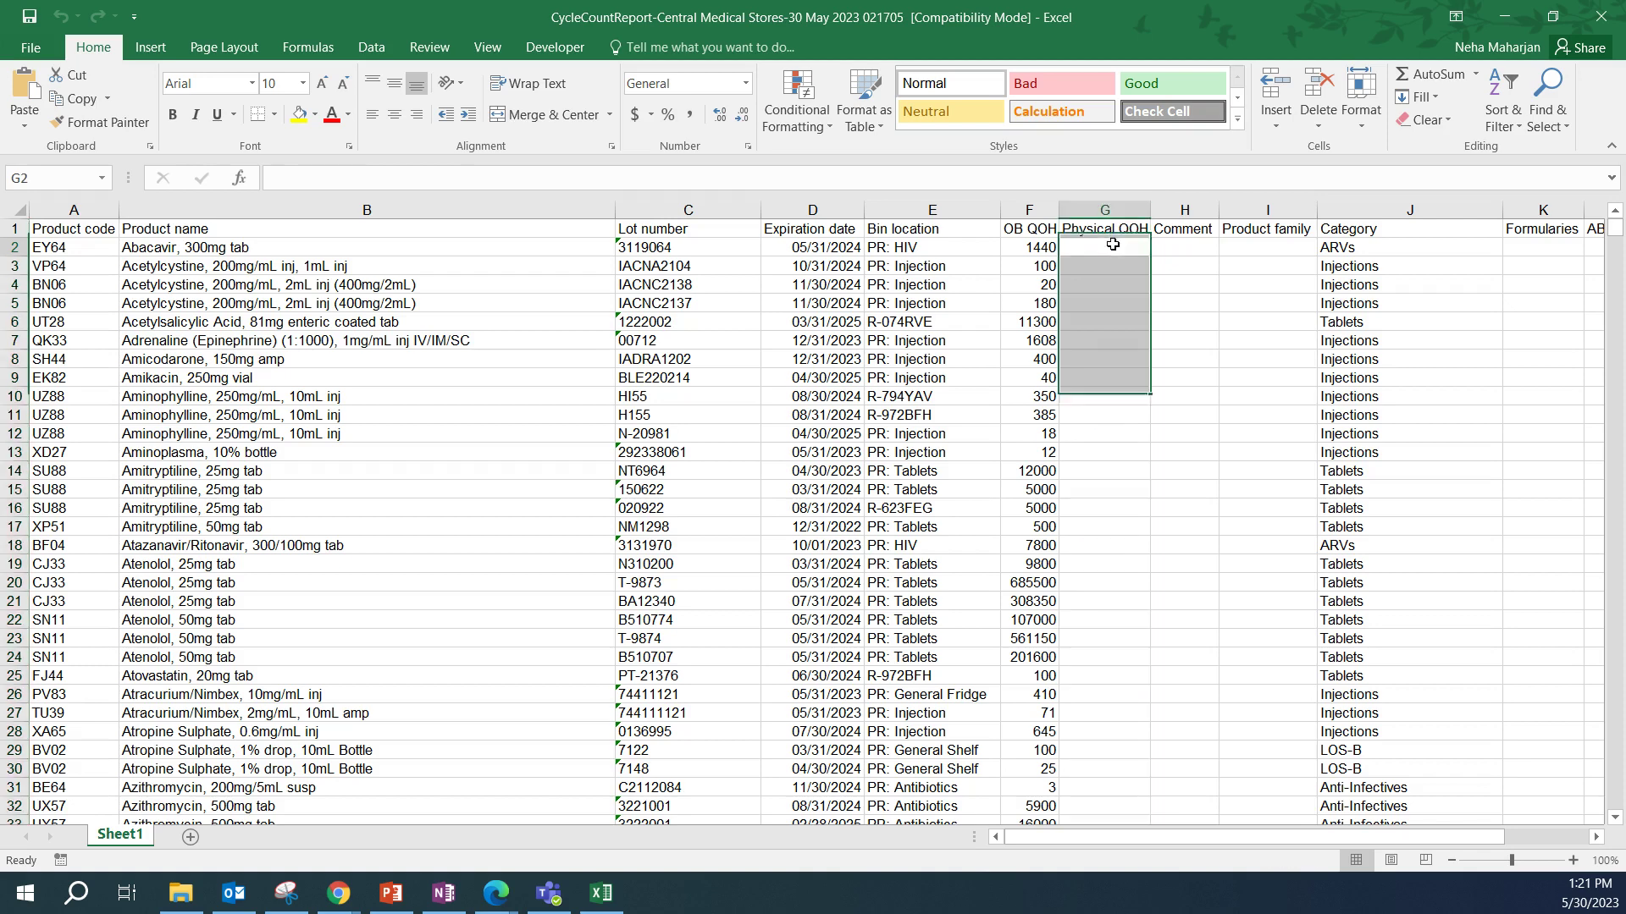
{"action": "left_click_drag", "start_coordinate": [1131, 249], "coordinate": [1137, 511]}
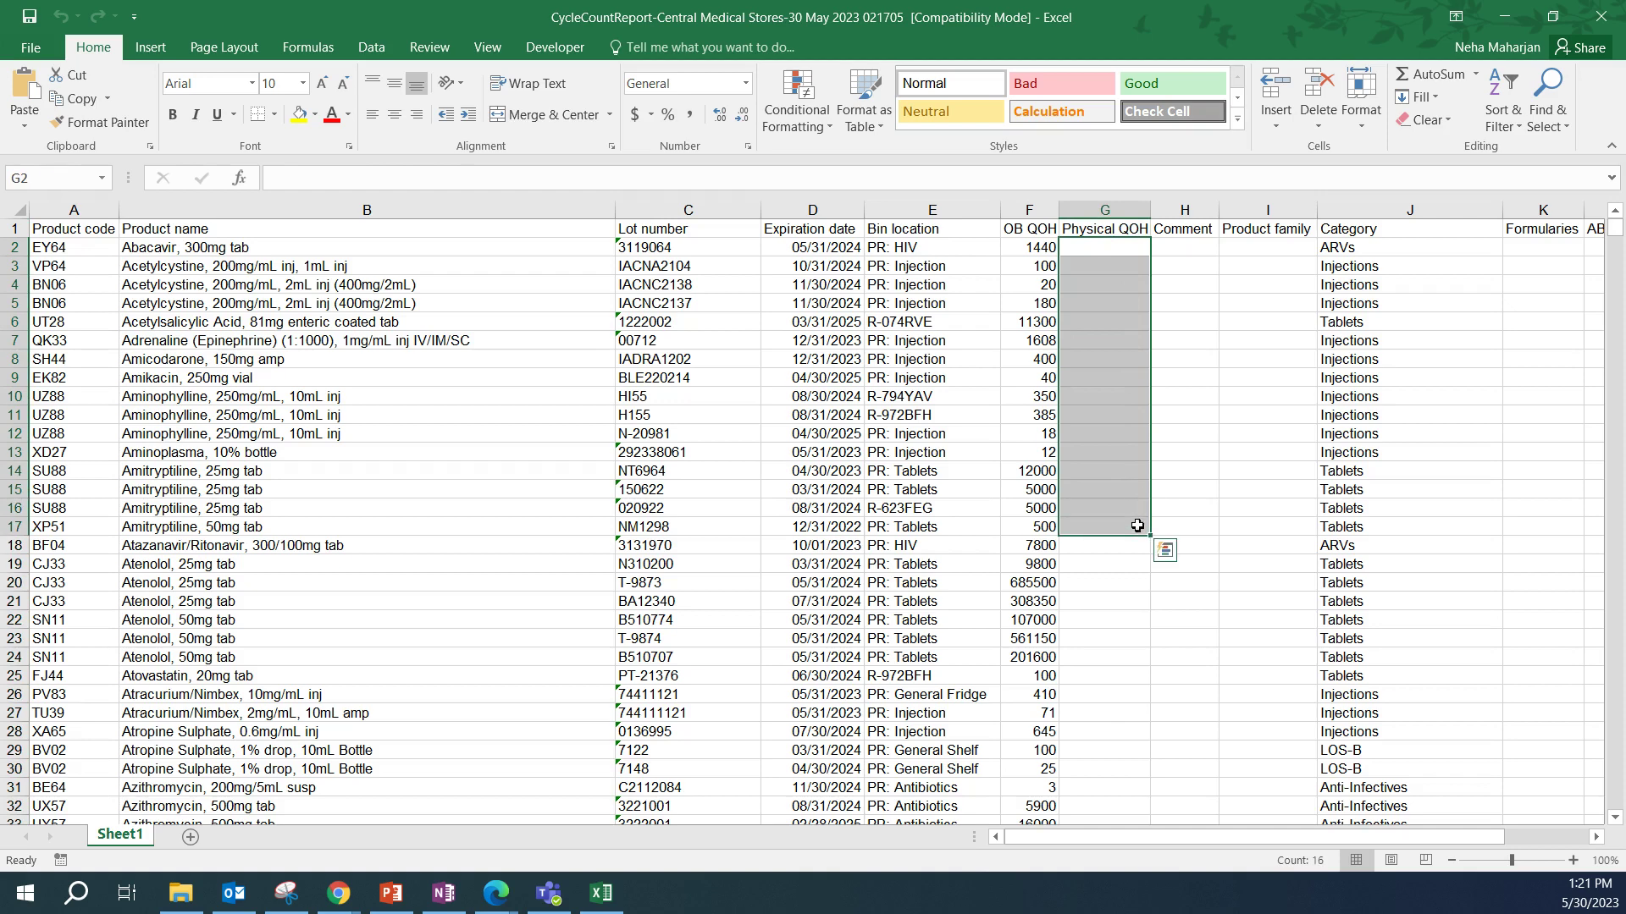
{"action": "left_click", "coordinate": [1090, 254]}
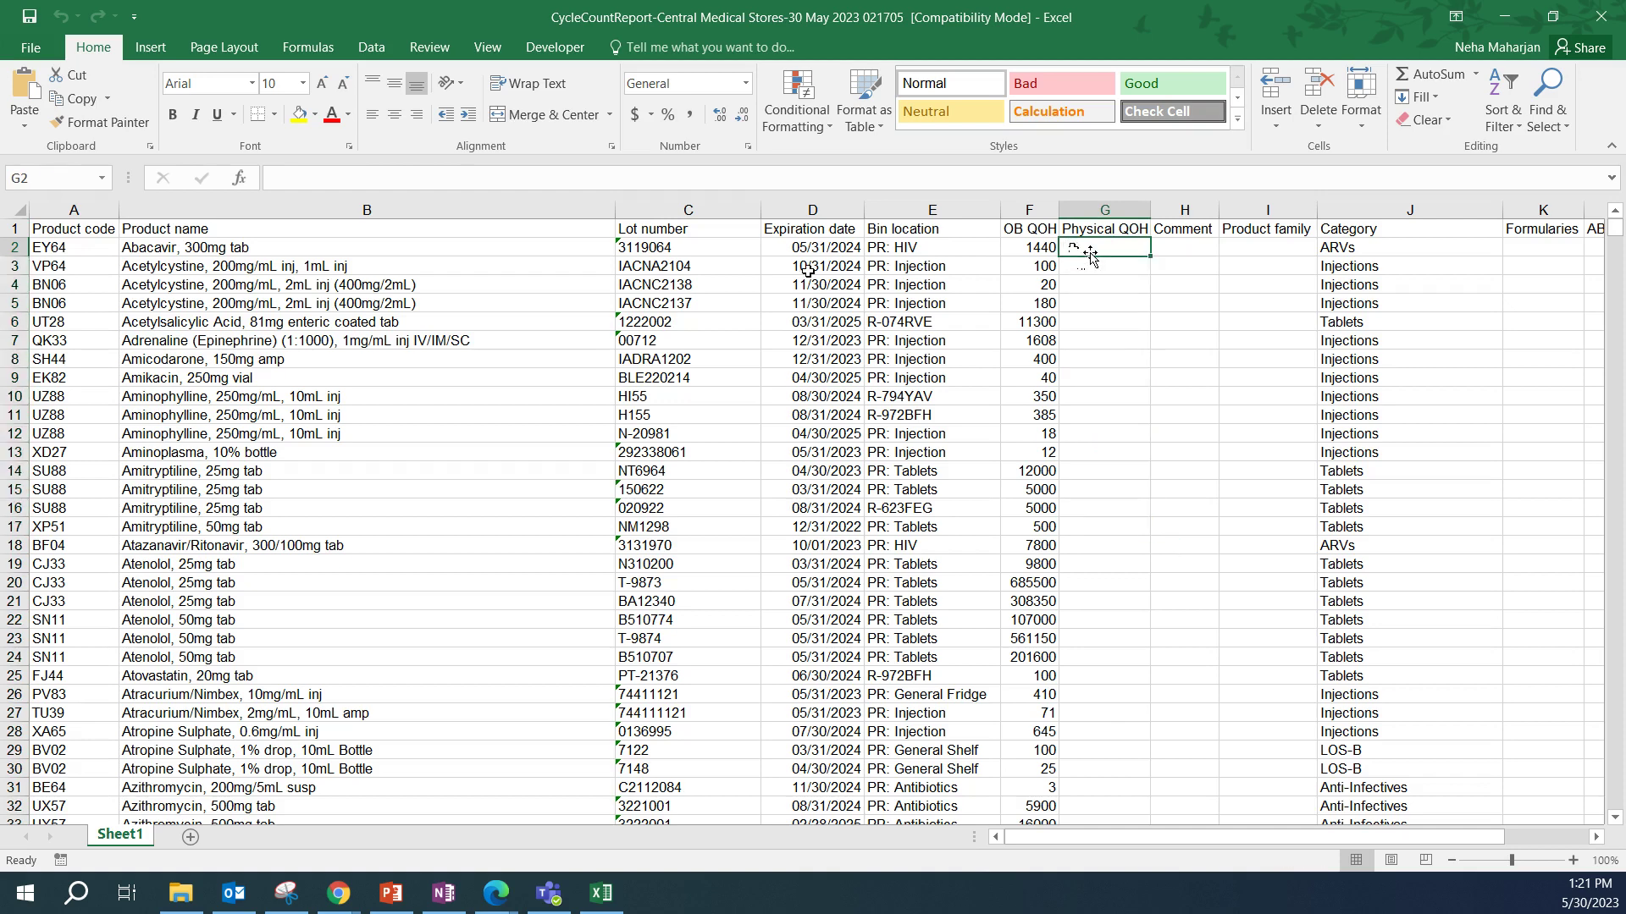
{"action": "left_click", "coordinate": [15, 247]}
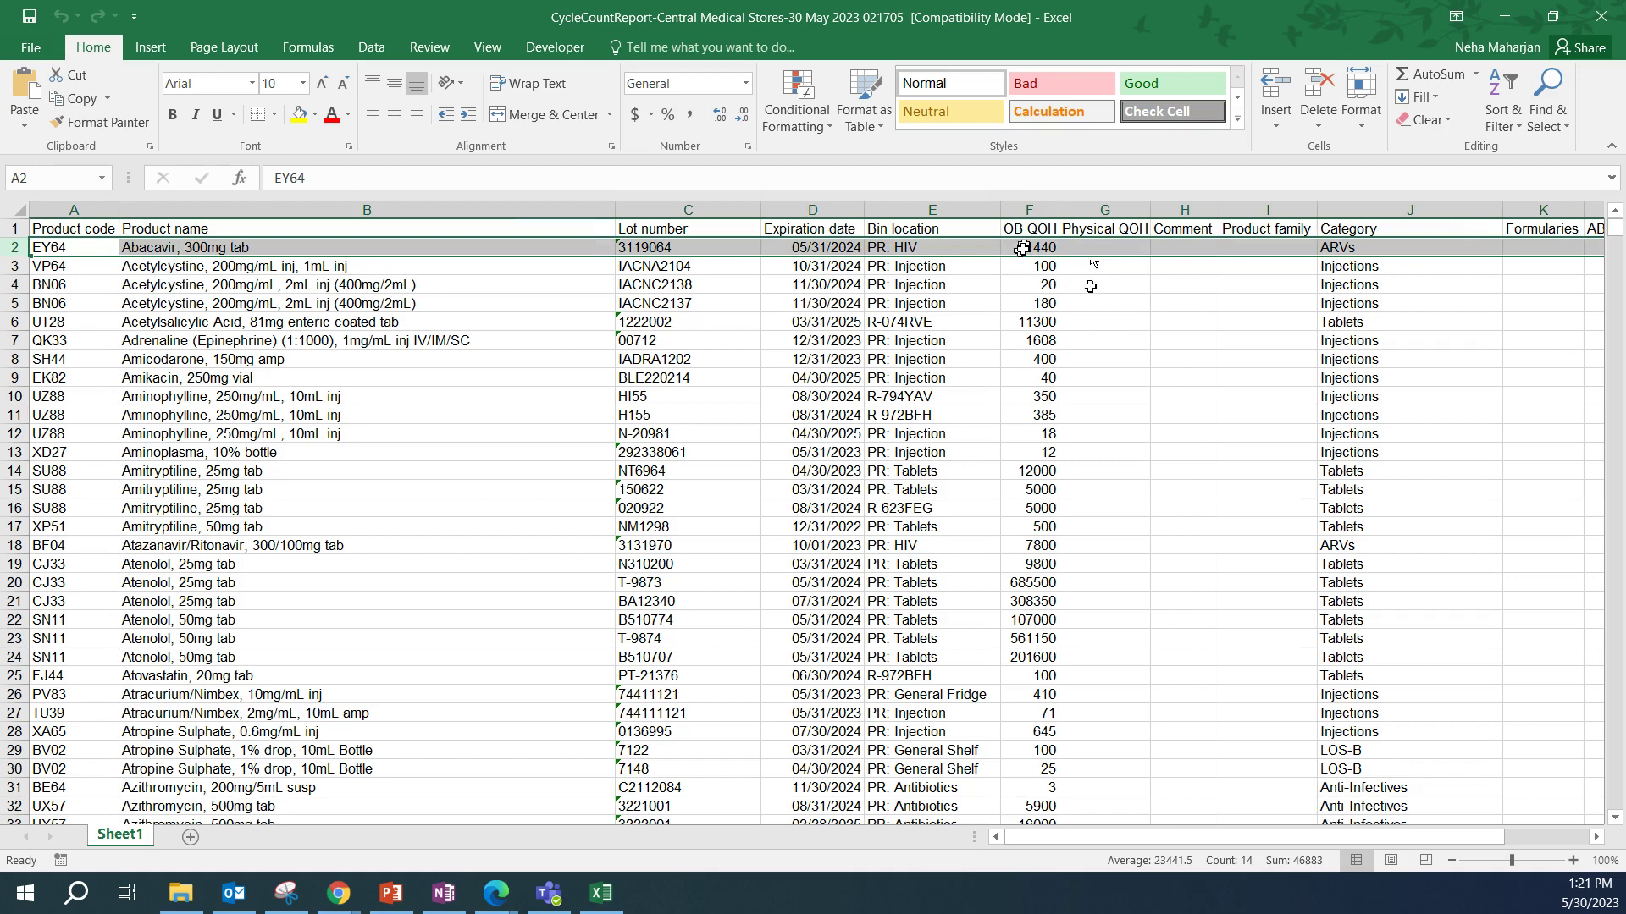
Enter a Physical QOH of 1000 for Abacavir, 300mg tab in G2, then clear it.
{"action": "left_click", "coordinate": [1115, 247]}
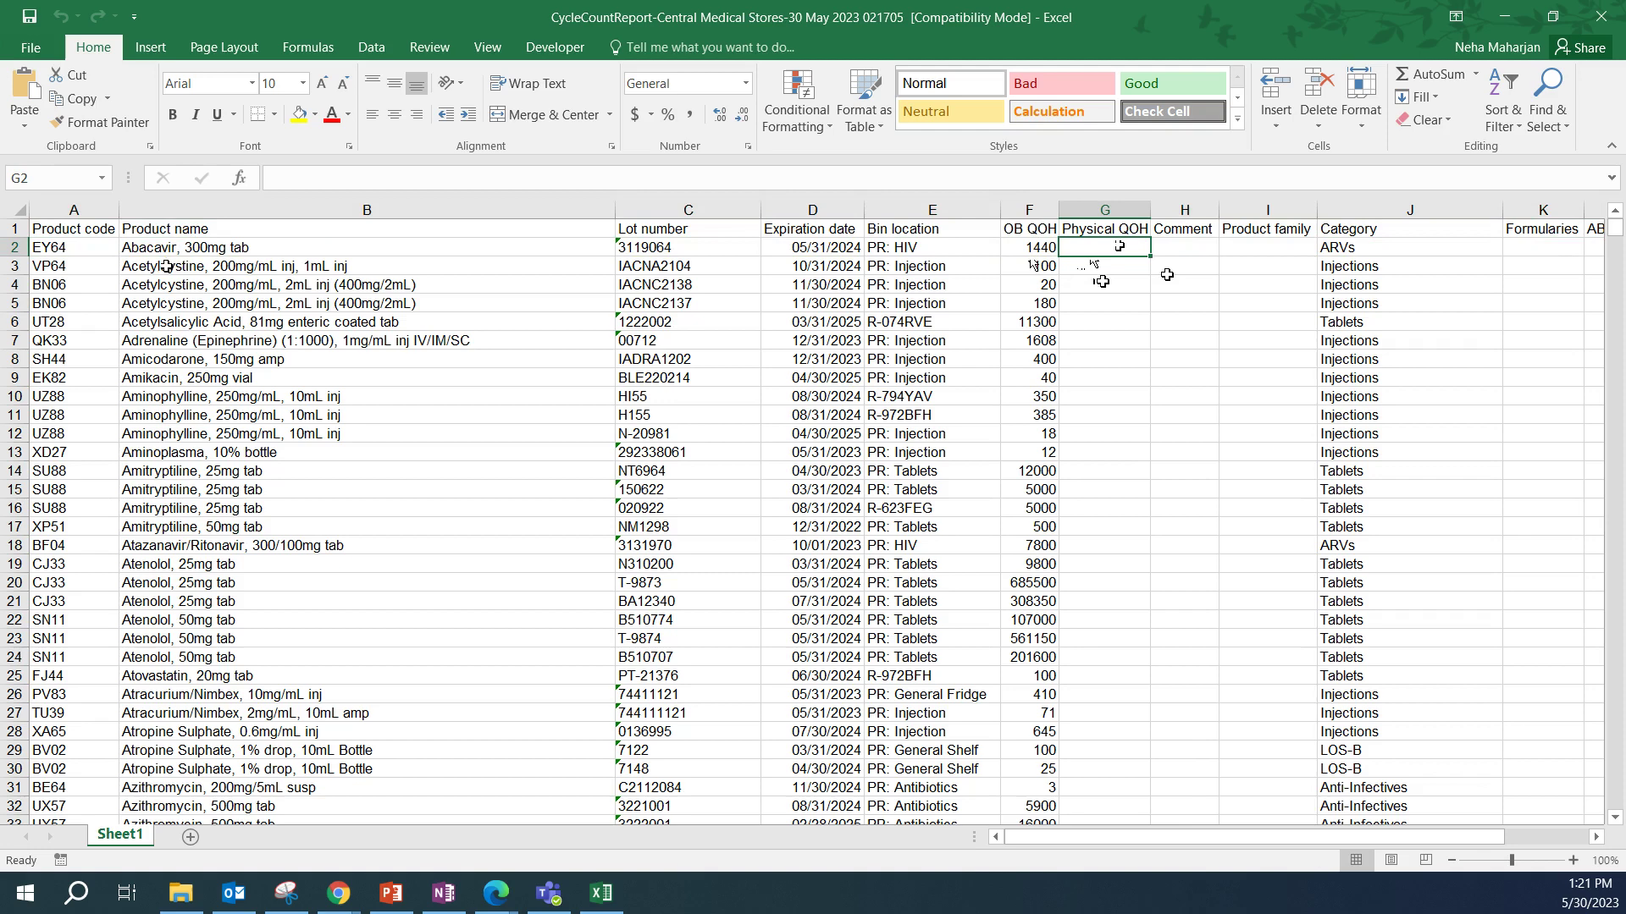
{"action": "type", "text": "144"}
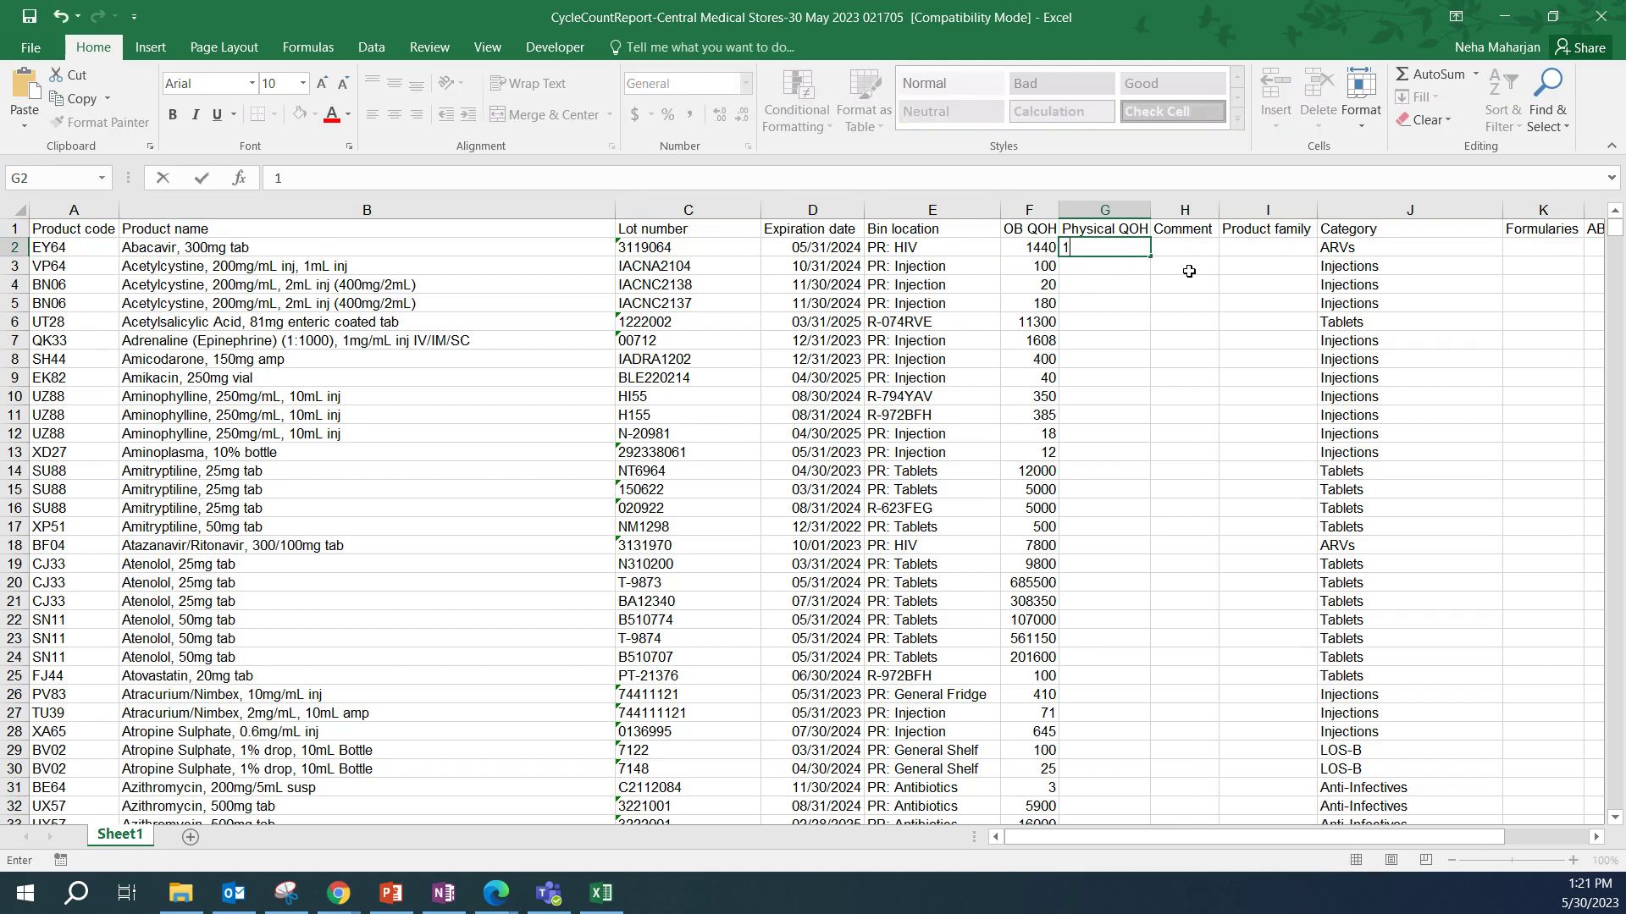
{"action": "key", "text": "BackSpace"}
{"action": "key", "text": "BackSpace"}
{"action": "key", "text": "BackSpace"}
{"action": "type", "text": "1000"}
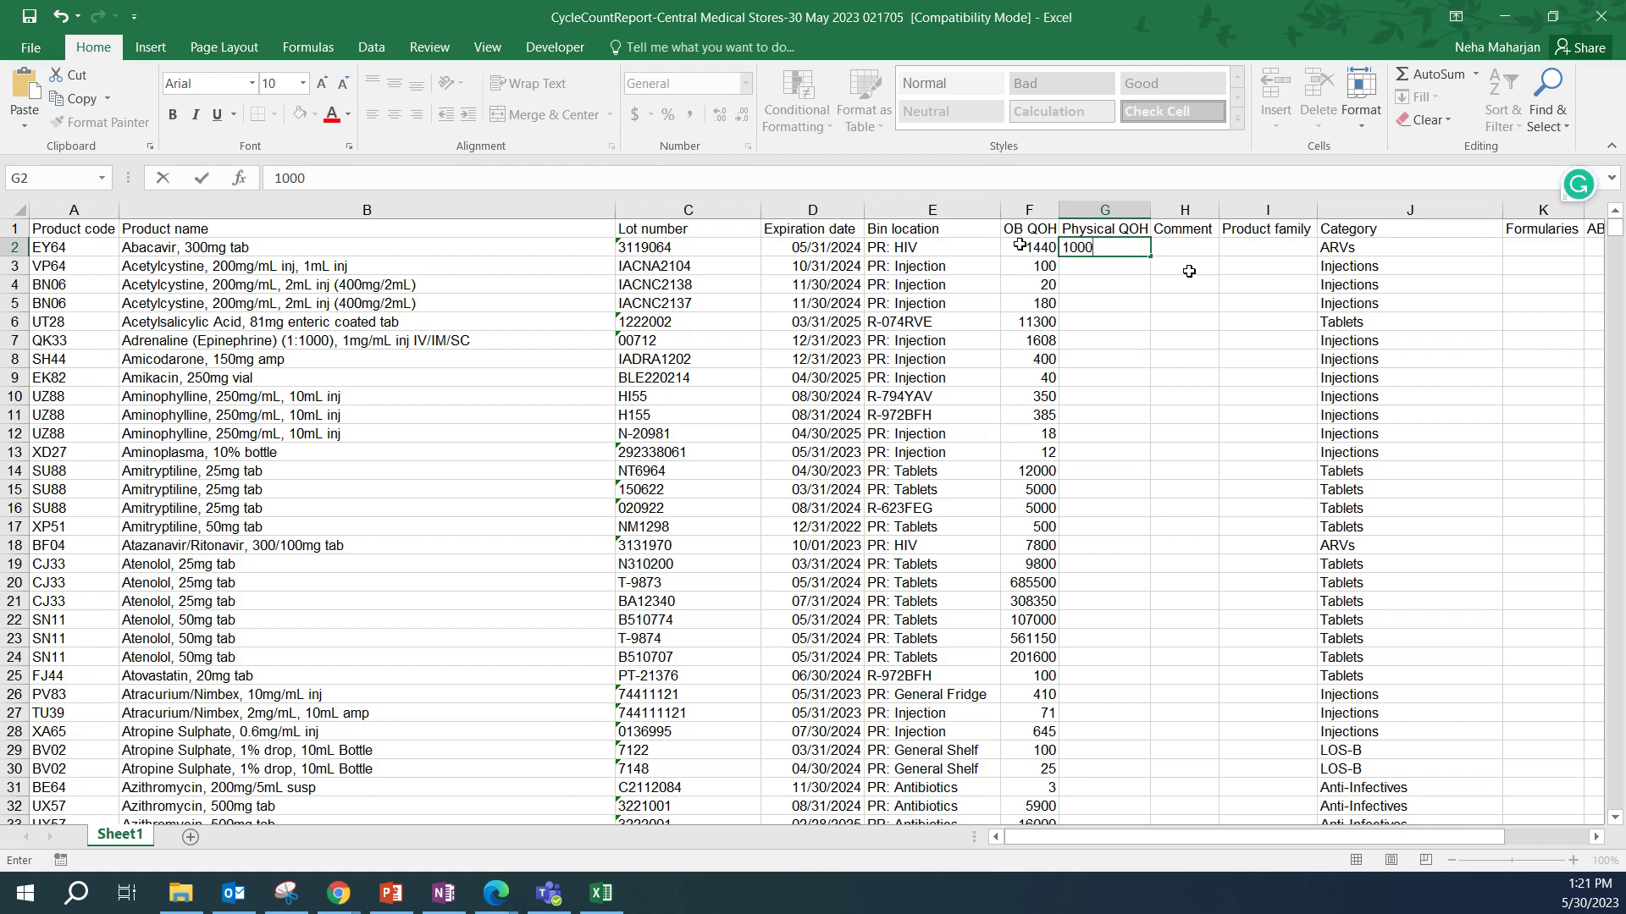
{"action": "left_click", "coordinate": [1179, 241]}
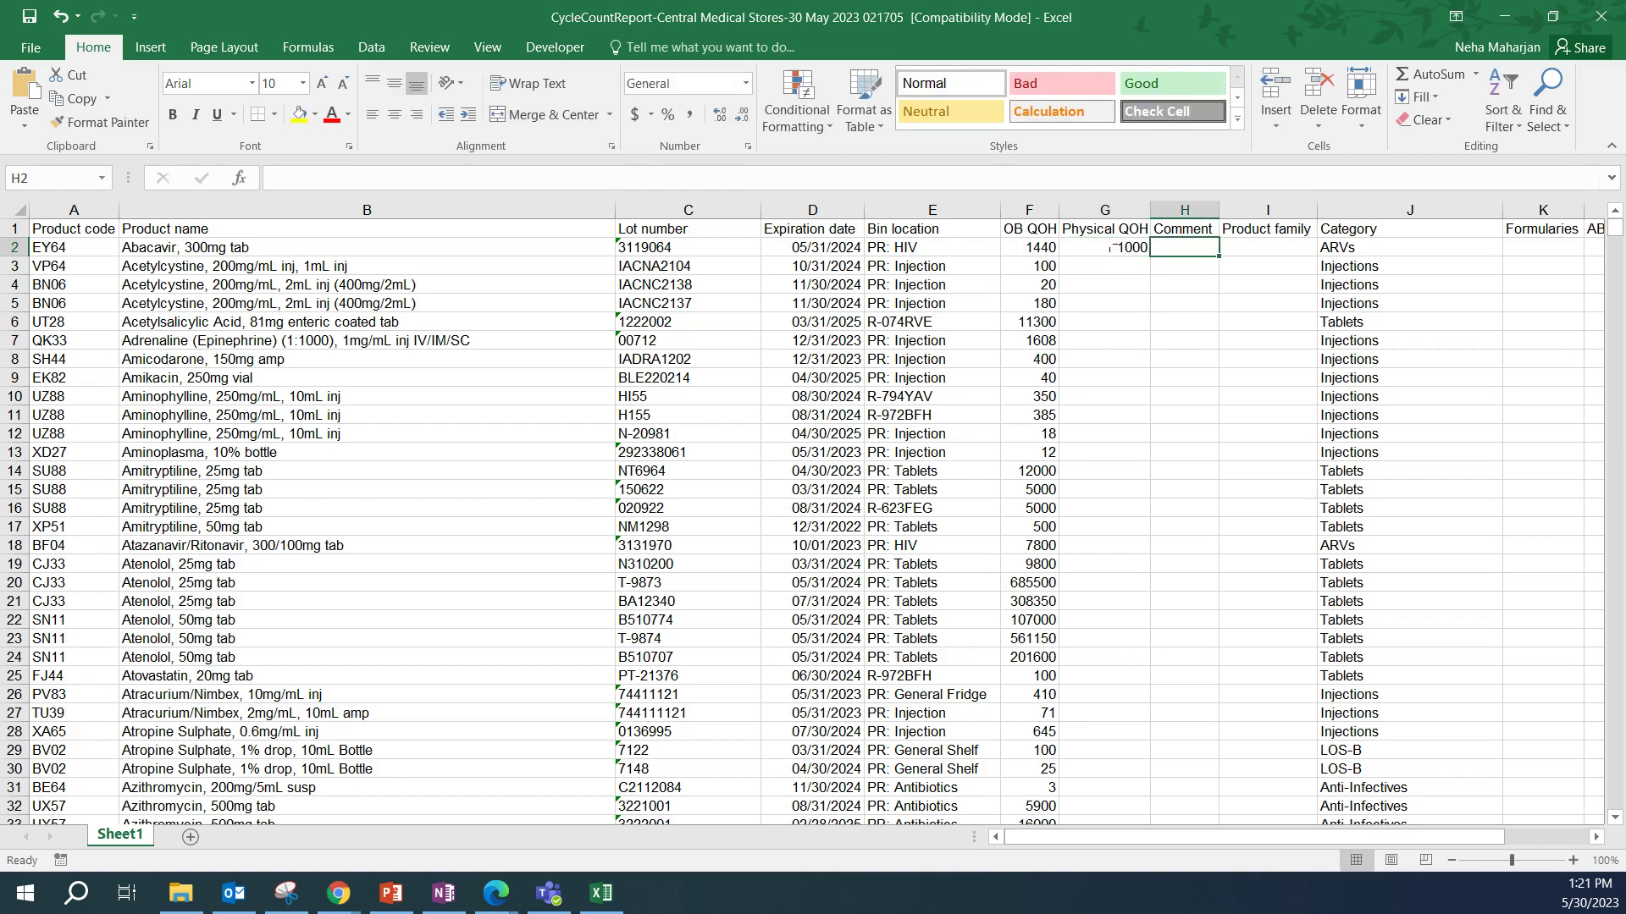
{"action": "left_click", "coordinate": [1110, 247]}
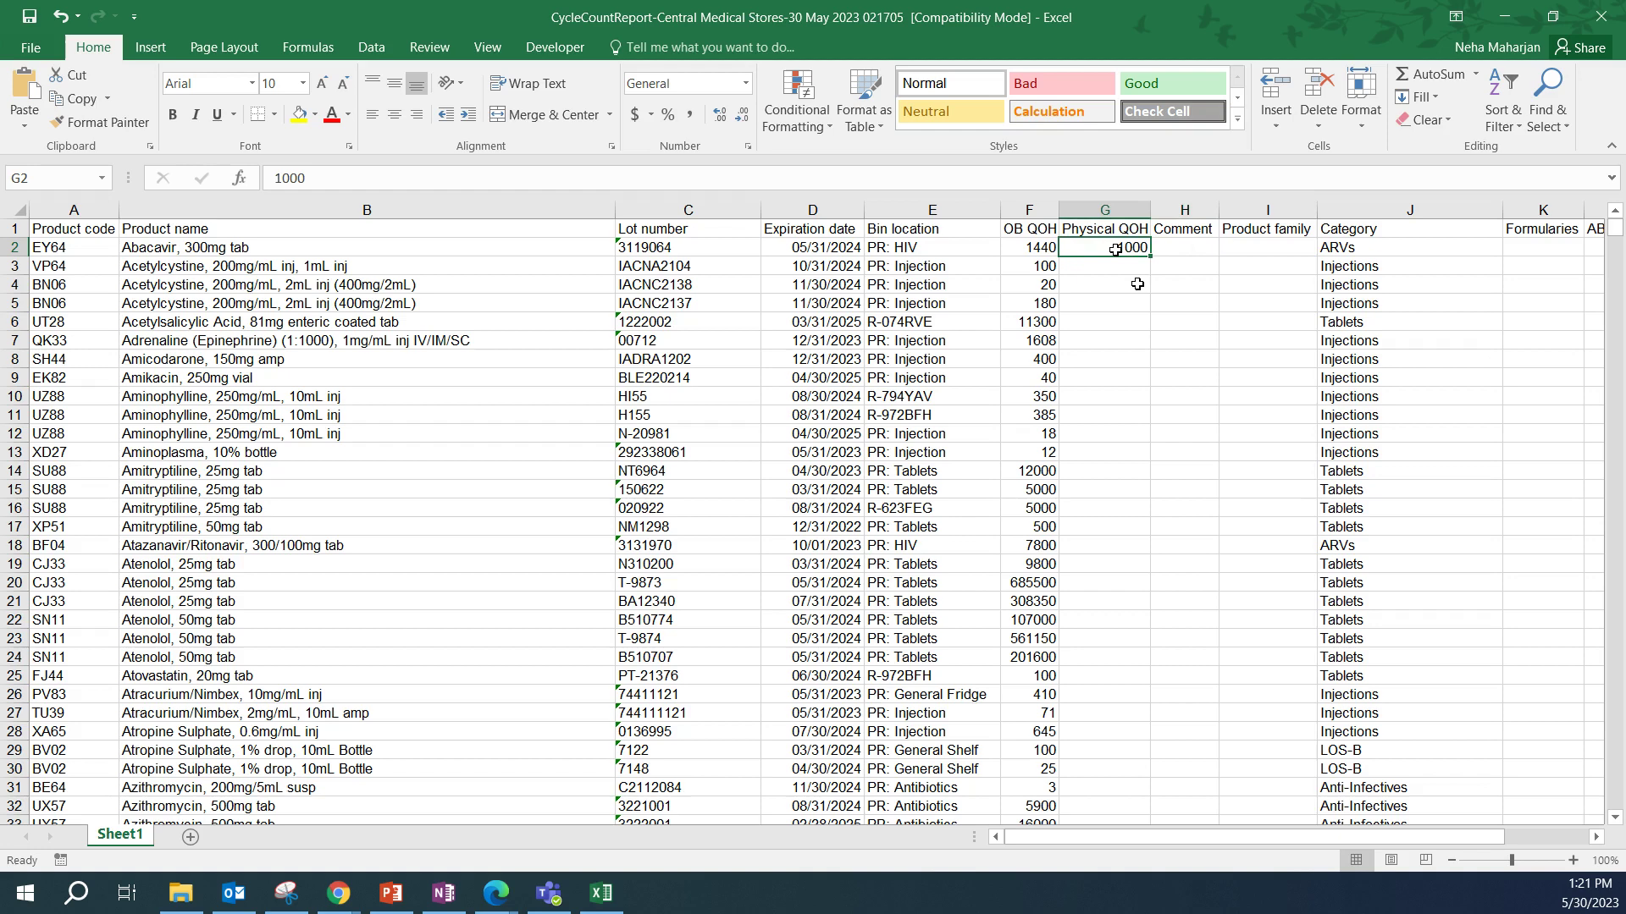
{"action": "key", "text": "BackSpace"}
{"action": "left_click", "coordinate": [1119, 209]}
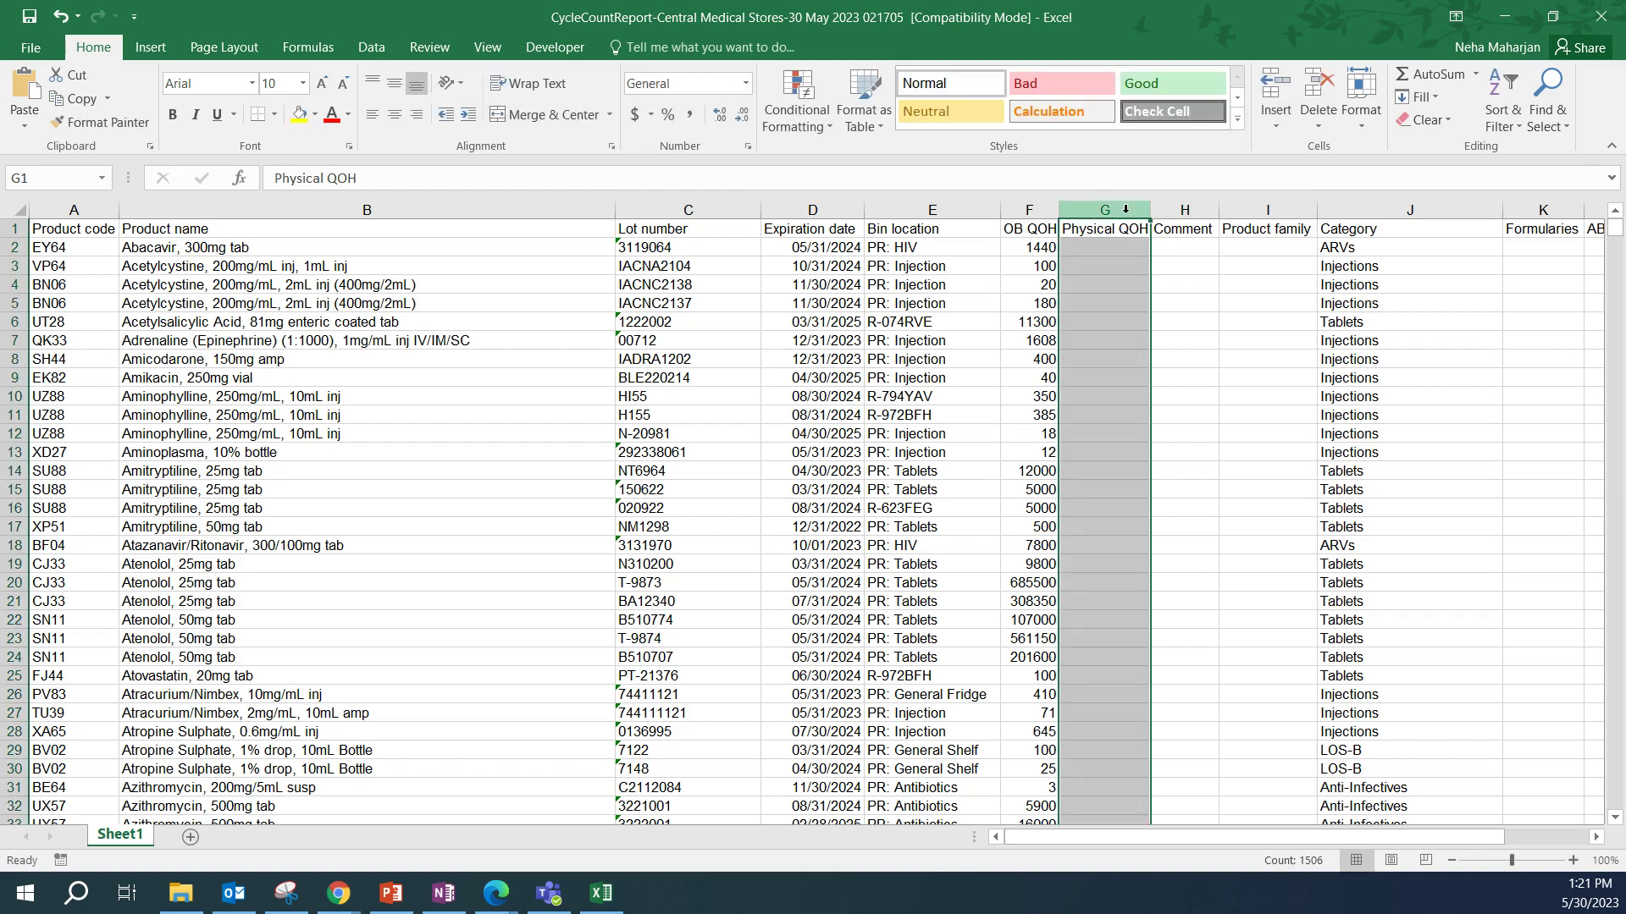
{"action": "left_click", "coordinate": [1186, 209]}
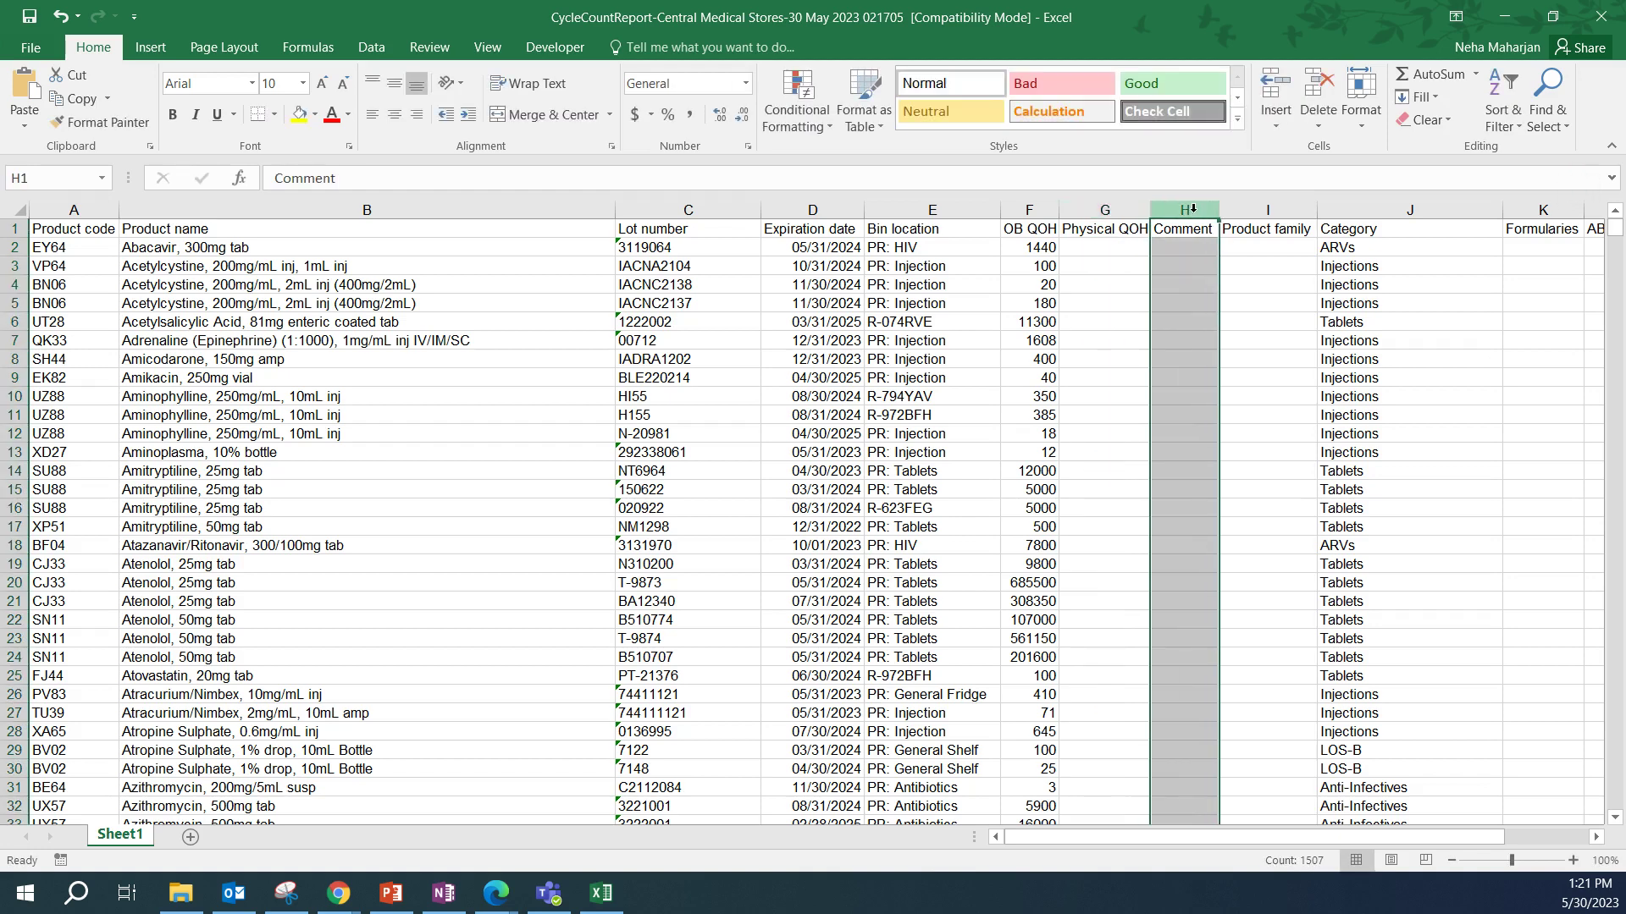
{"action": "left_click_drag", "start_coordinate": [1147, 840], "coordinate": [1224, 839]}
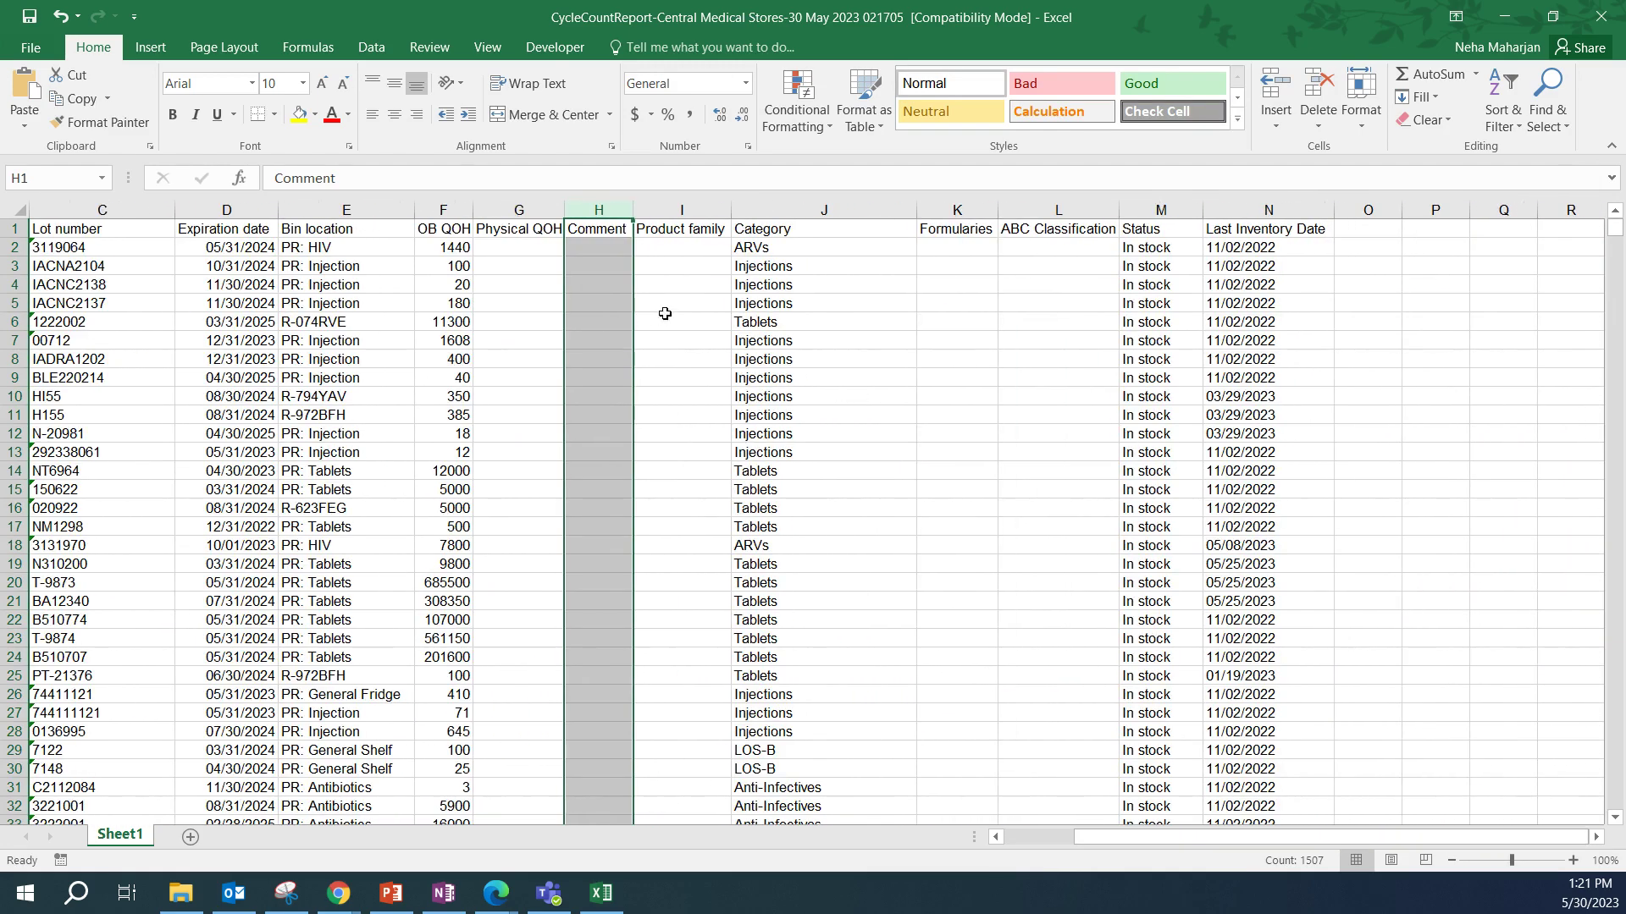
{"action": "left_click", "coordinate": [690, 211]}
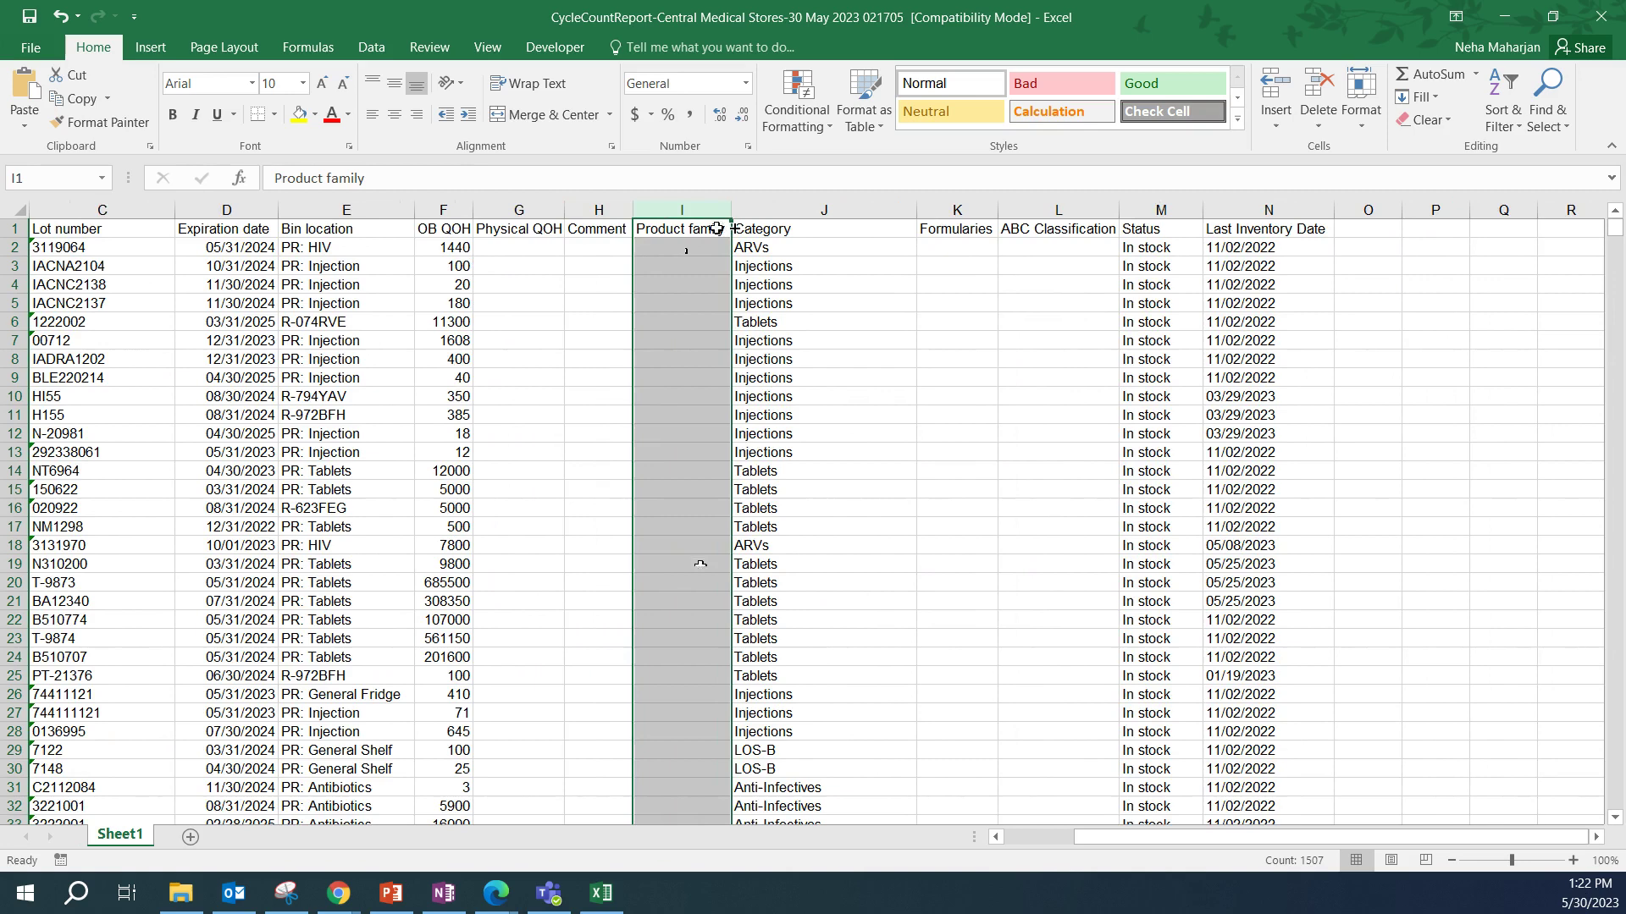
{"action": "left_click", "coordinate": [787, 284]}
{"action": "left_click", "coordinate": [795, 207]}
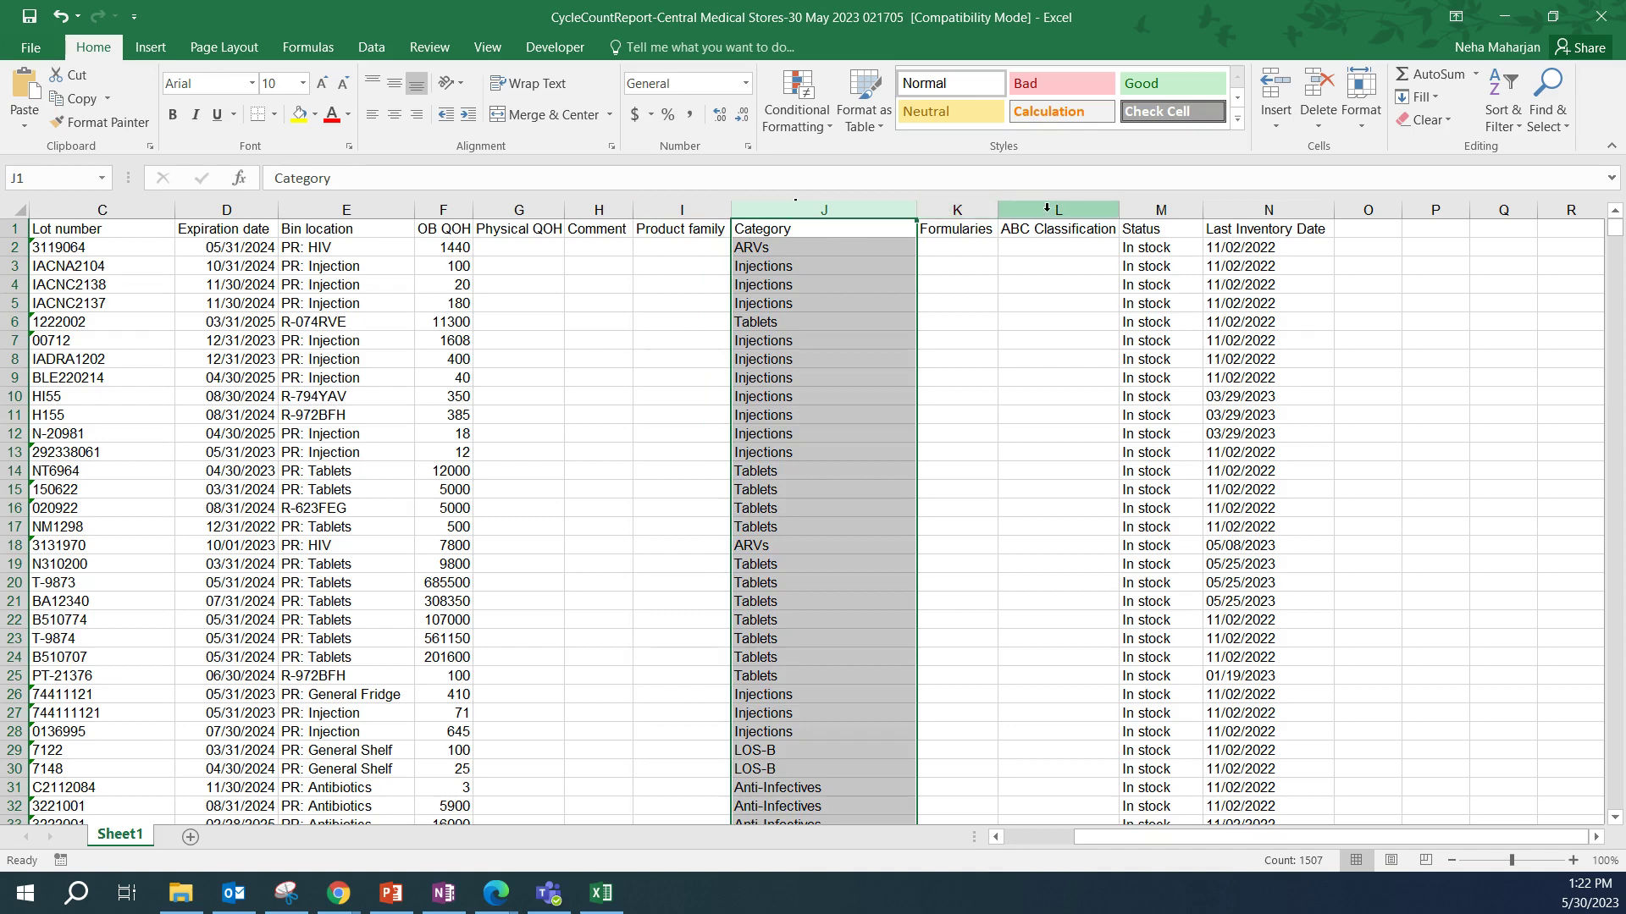
{"action": "left_click_drag", "start_coordinate": [976, 209], "coordinate": [1017, 201]}
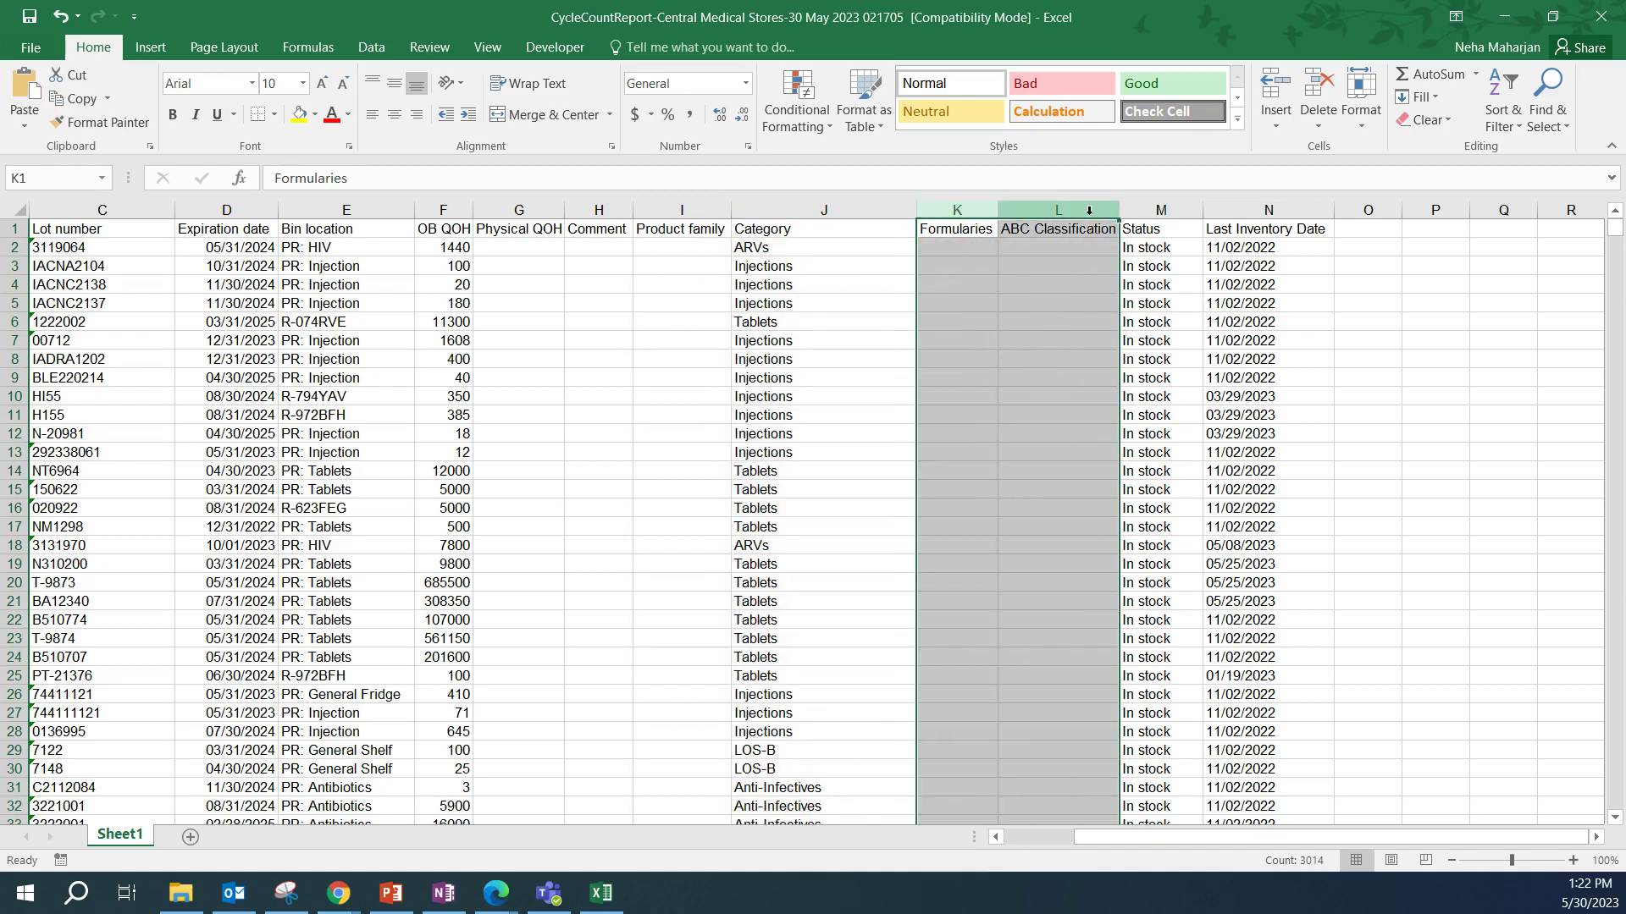
{"action": "left_click", "coordinate": [1169, 210]}
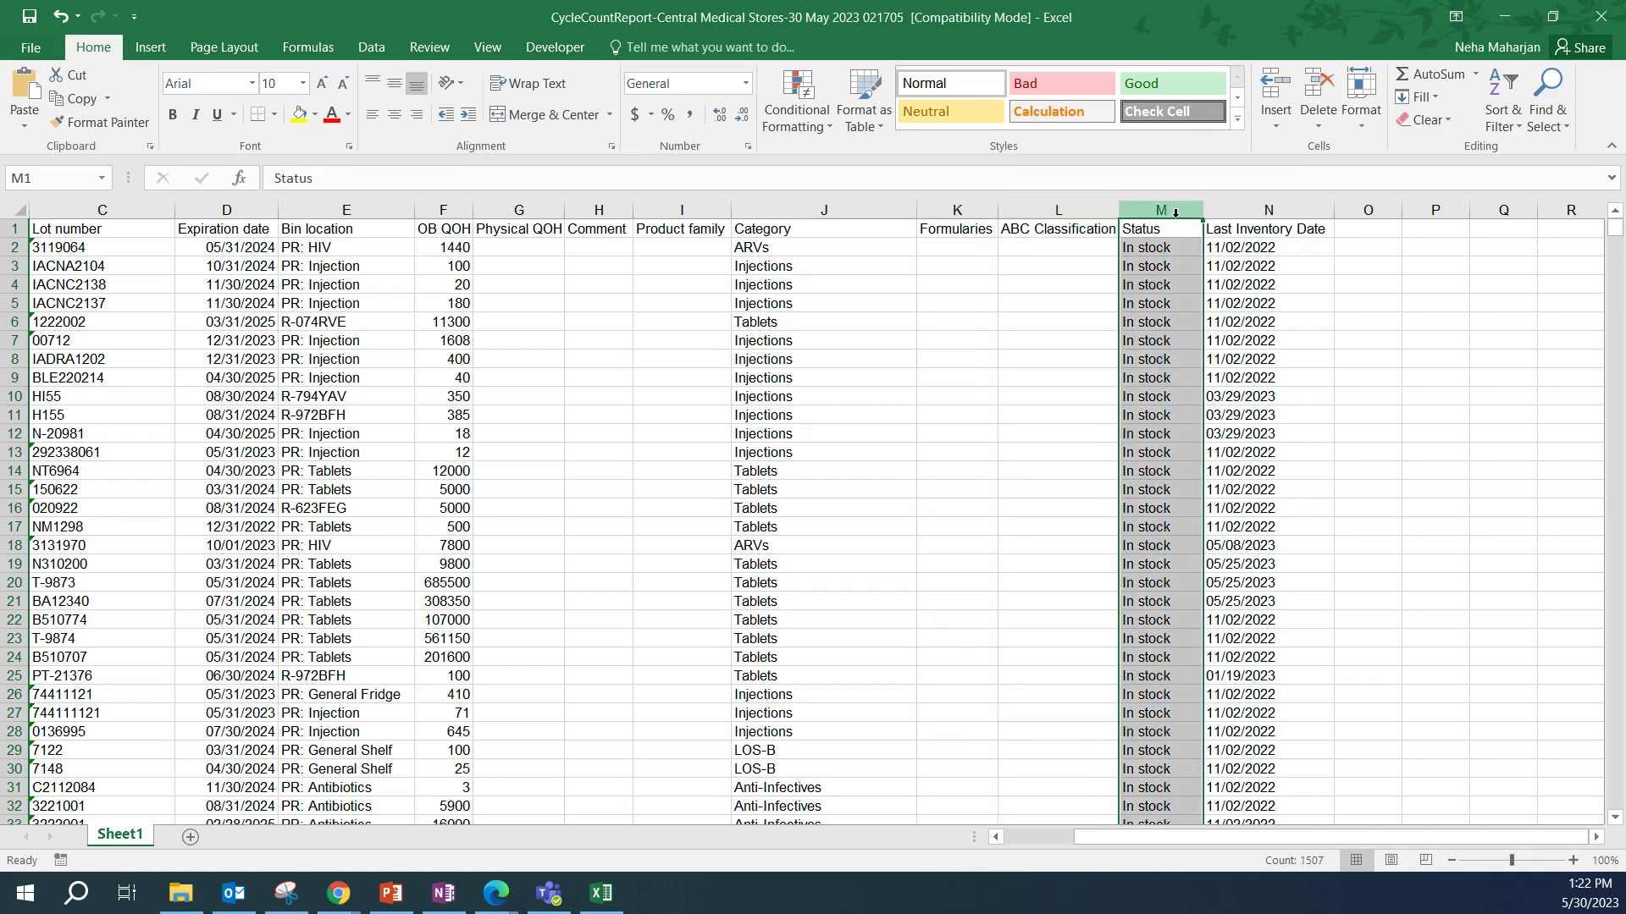
{"action": "left_click", "coordinate": [1266, 211]}
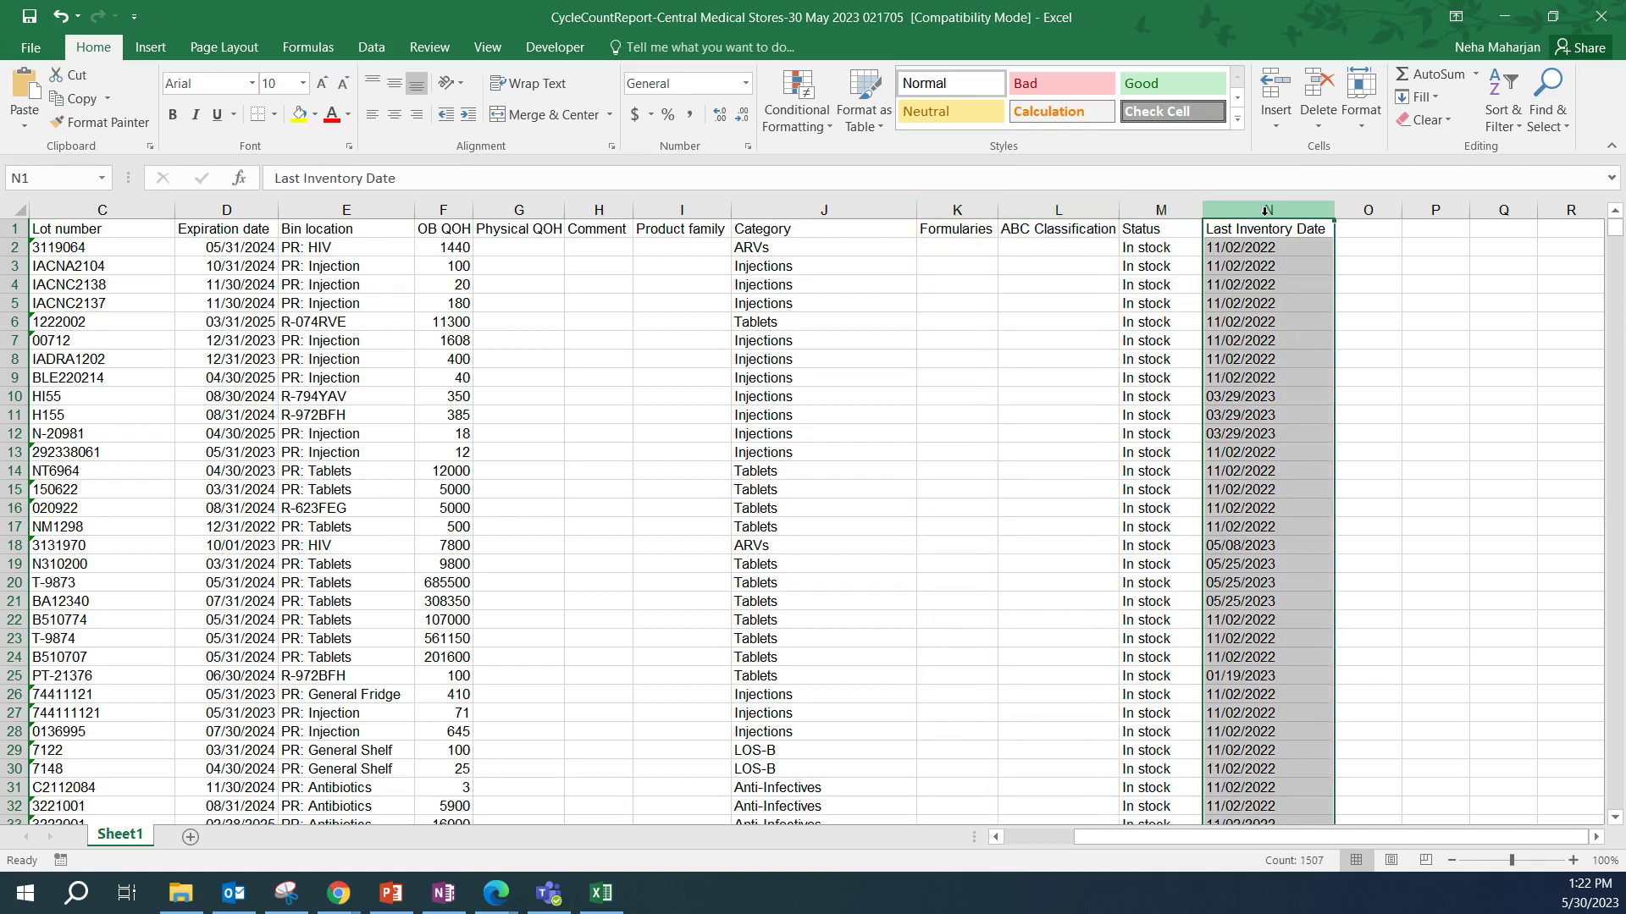
{"action": "left_click", "coordinate": [1160, 657]}
{"action": "left_click_drag", "start_coordinate": [1160, 837], "coordinate": [1042, 849]}
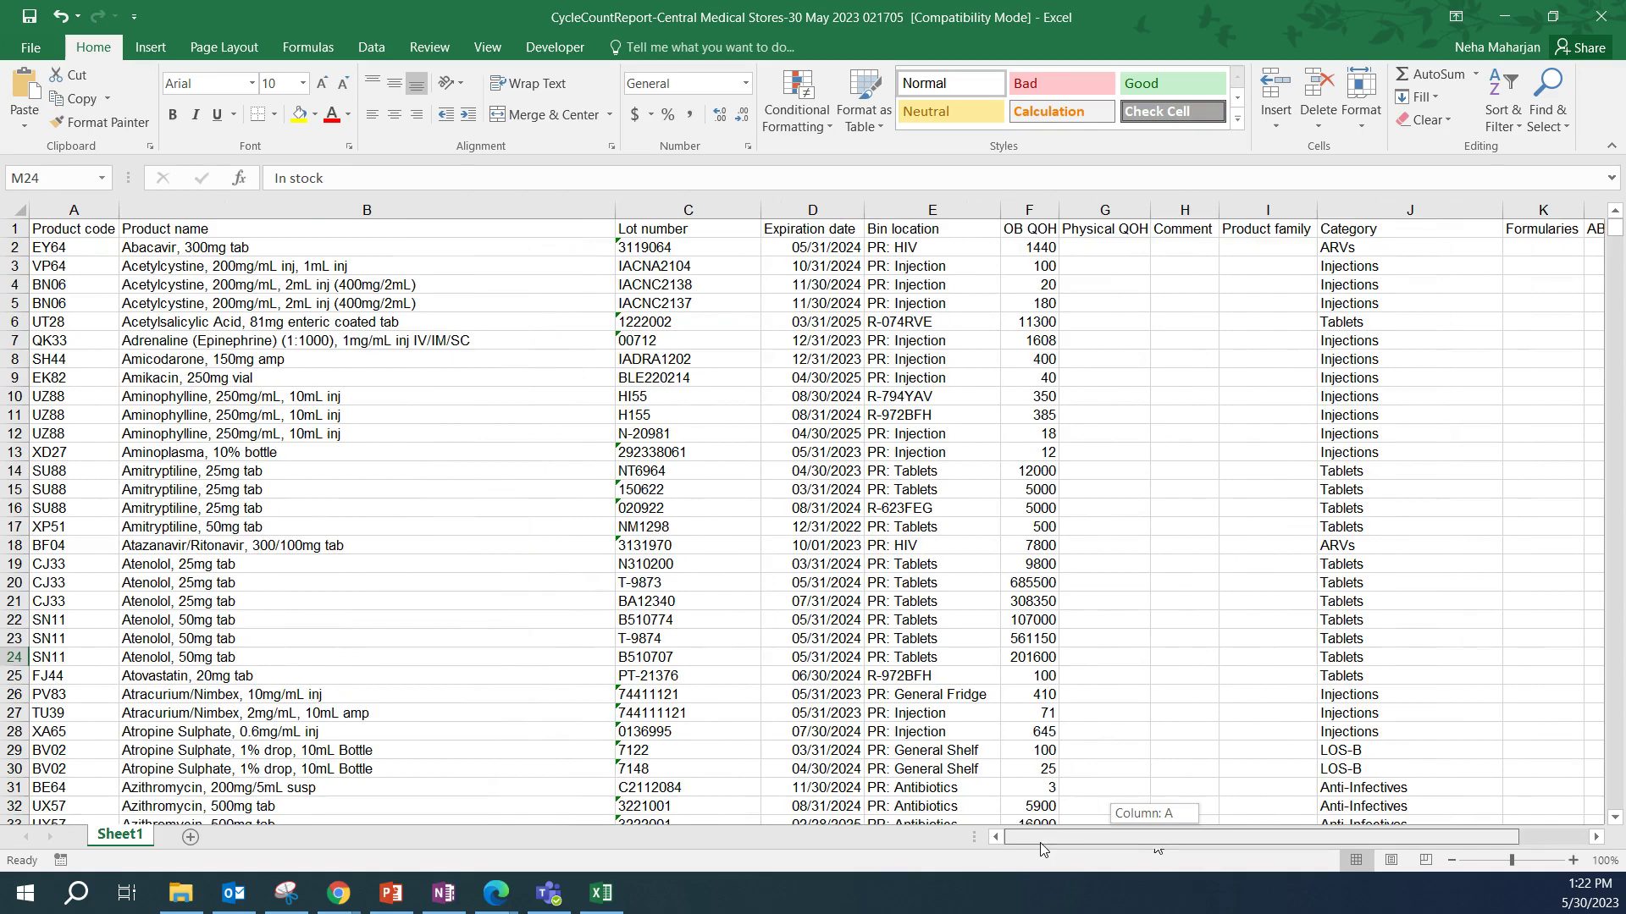
{"action": "scroll", "coordinate": [1167, 856], "scroll_direction": "down", "scroll_amount": 9}
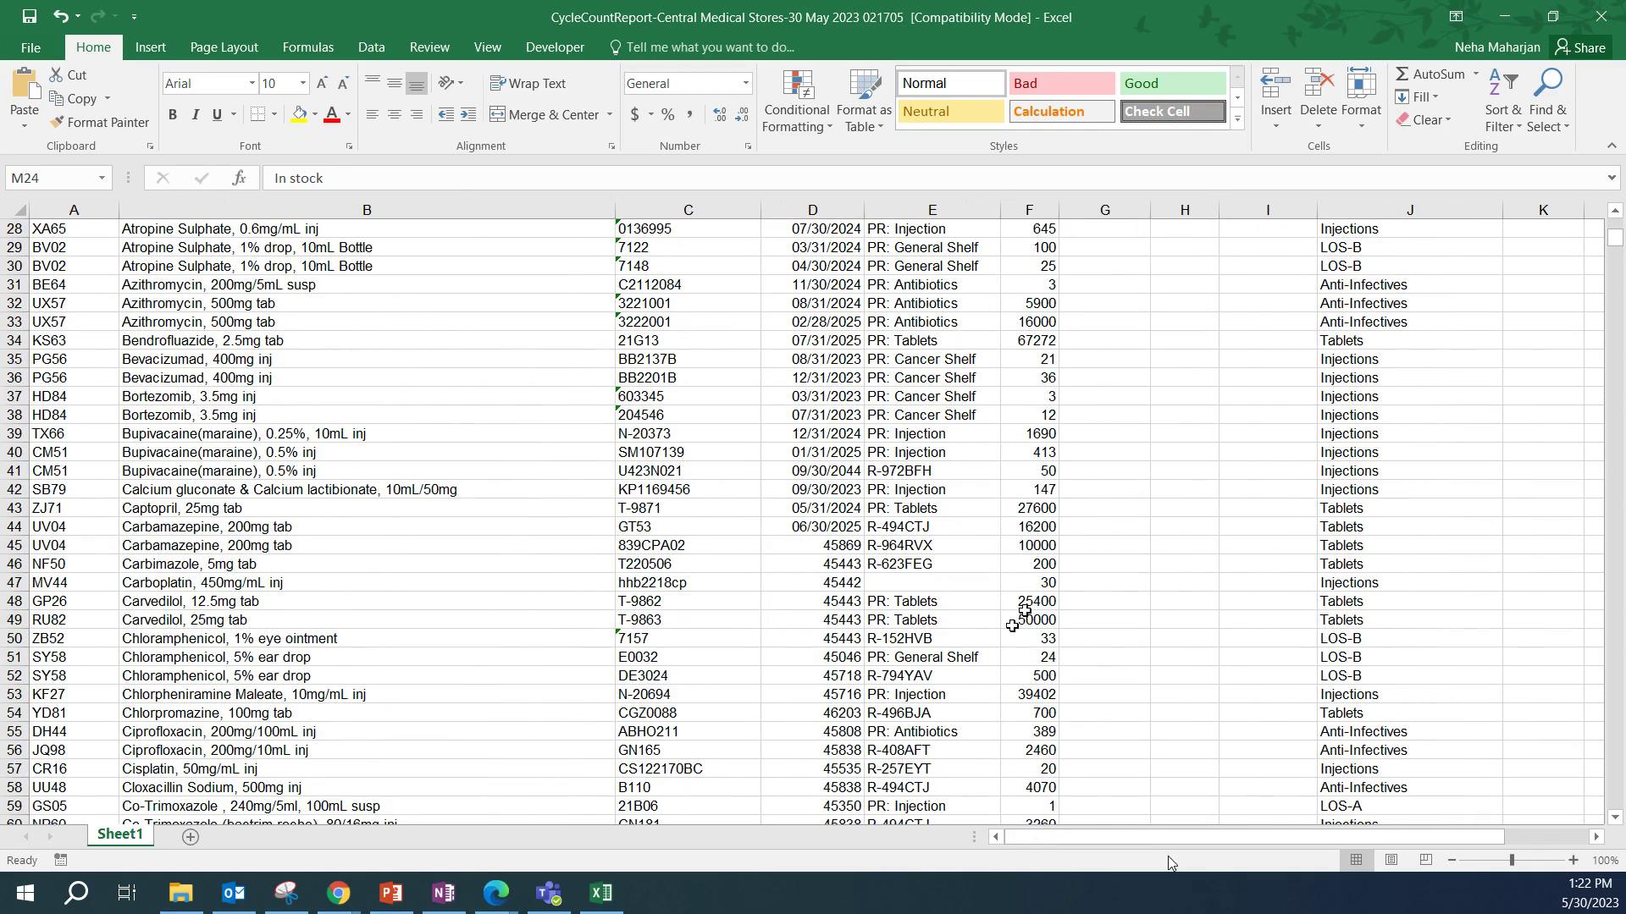
{"action": "scroll", "coordinate": [1167, 856], "scroll_direction": "down", "scroll_amount": 4}
{"action": "scroll", "coordinate": [1160, 851], "scroll_direction": "up", "scroll_amount": 13}
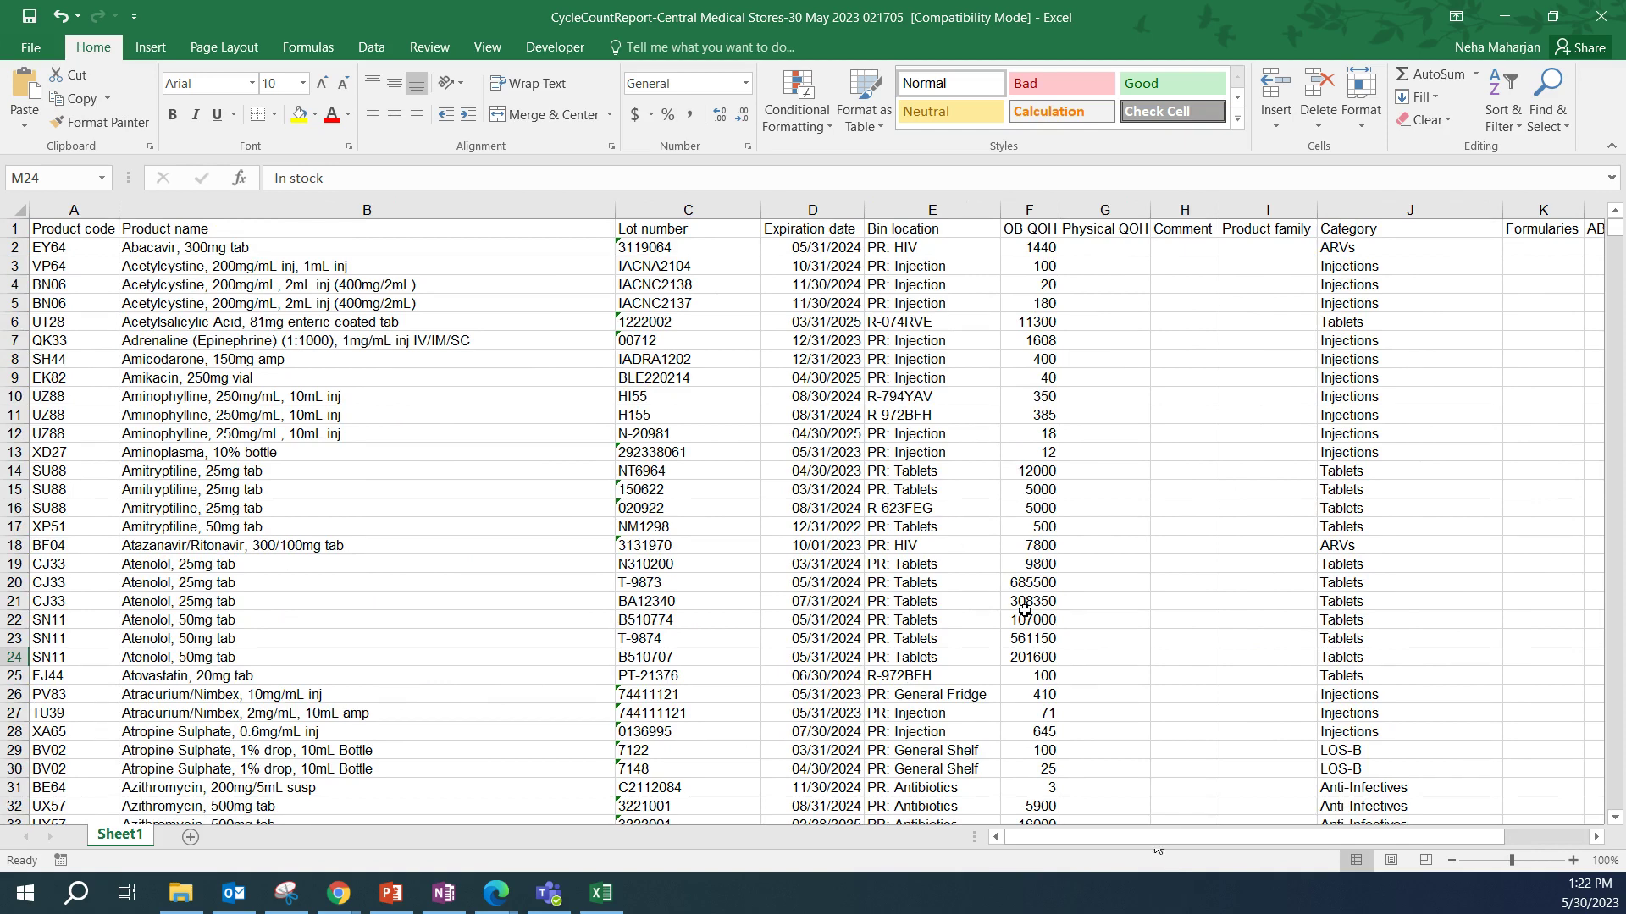
{"action": "left_click", "coordinate": [889, 452]}
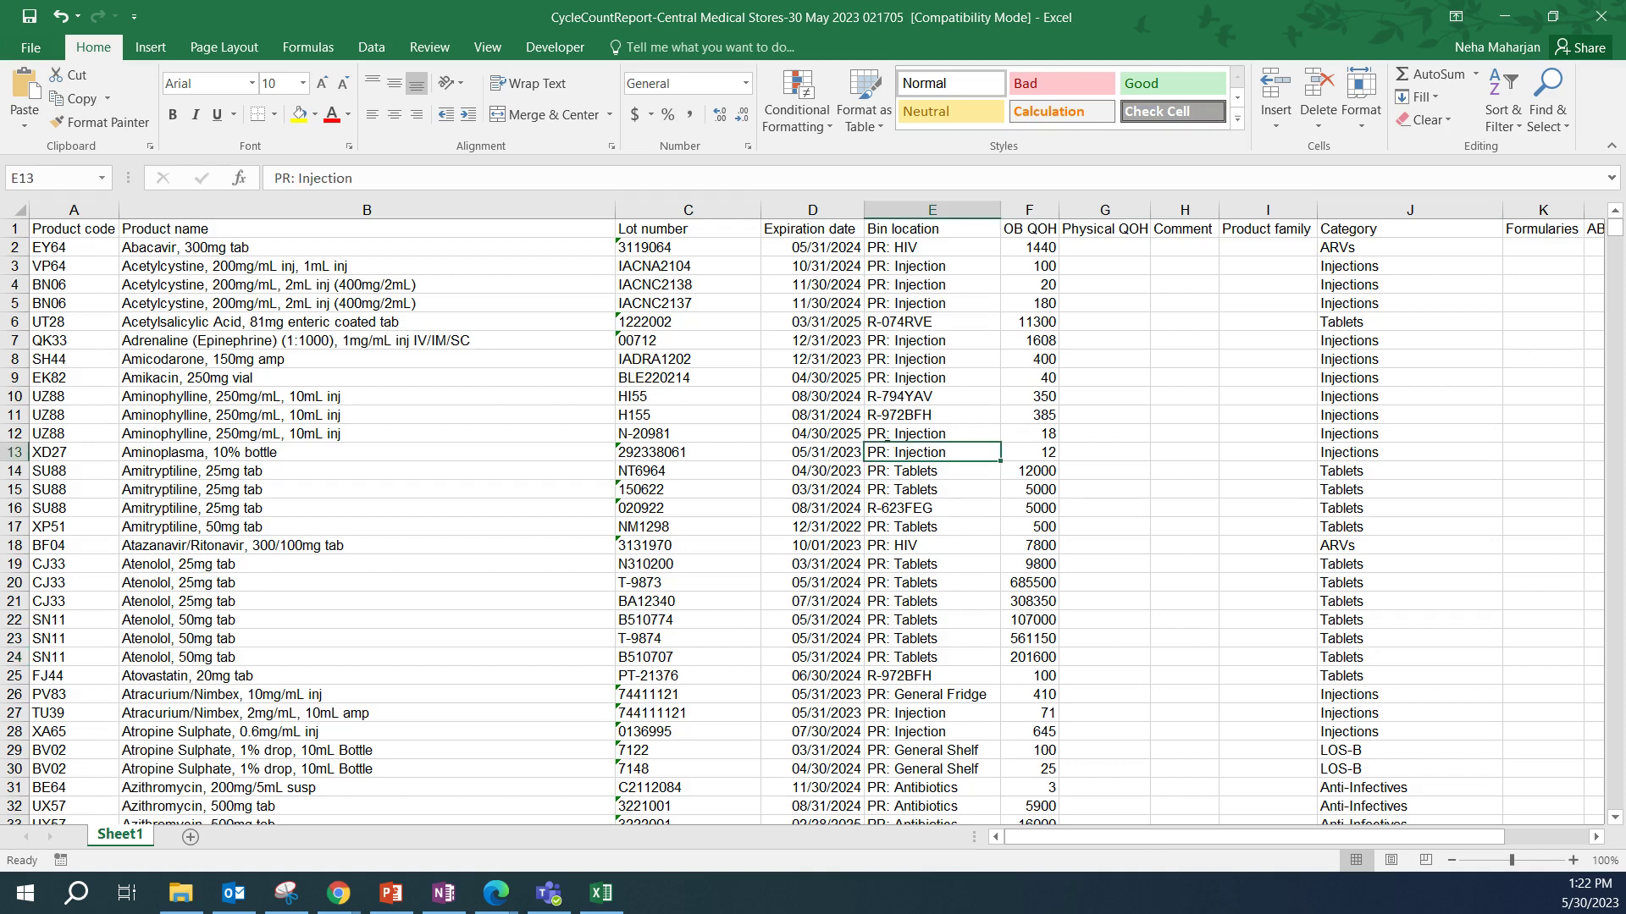
{"action": "left_click", "coordinate": [883, 414]}
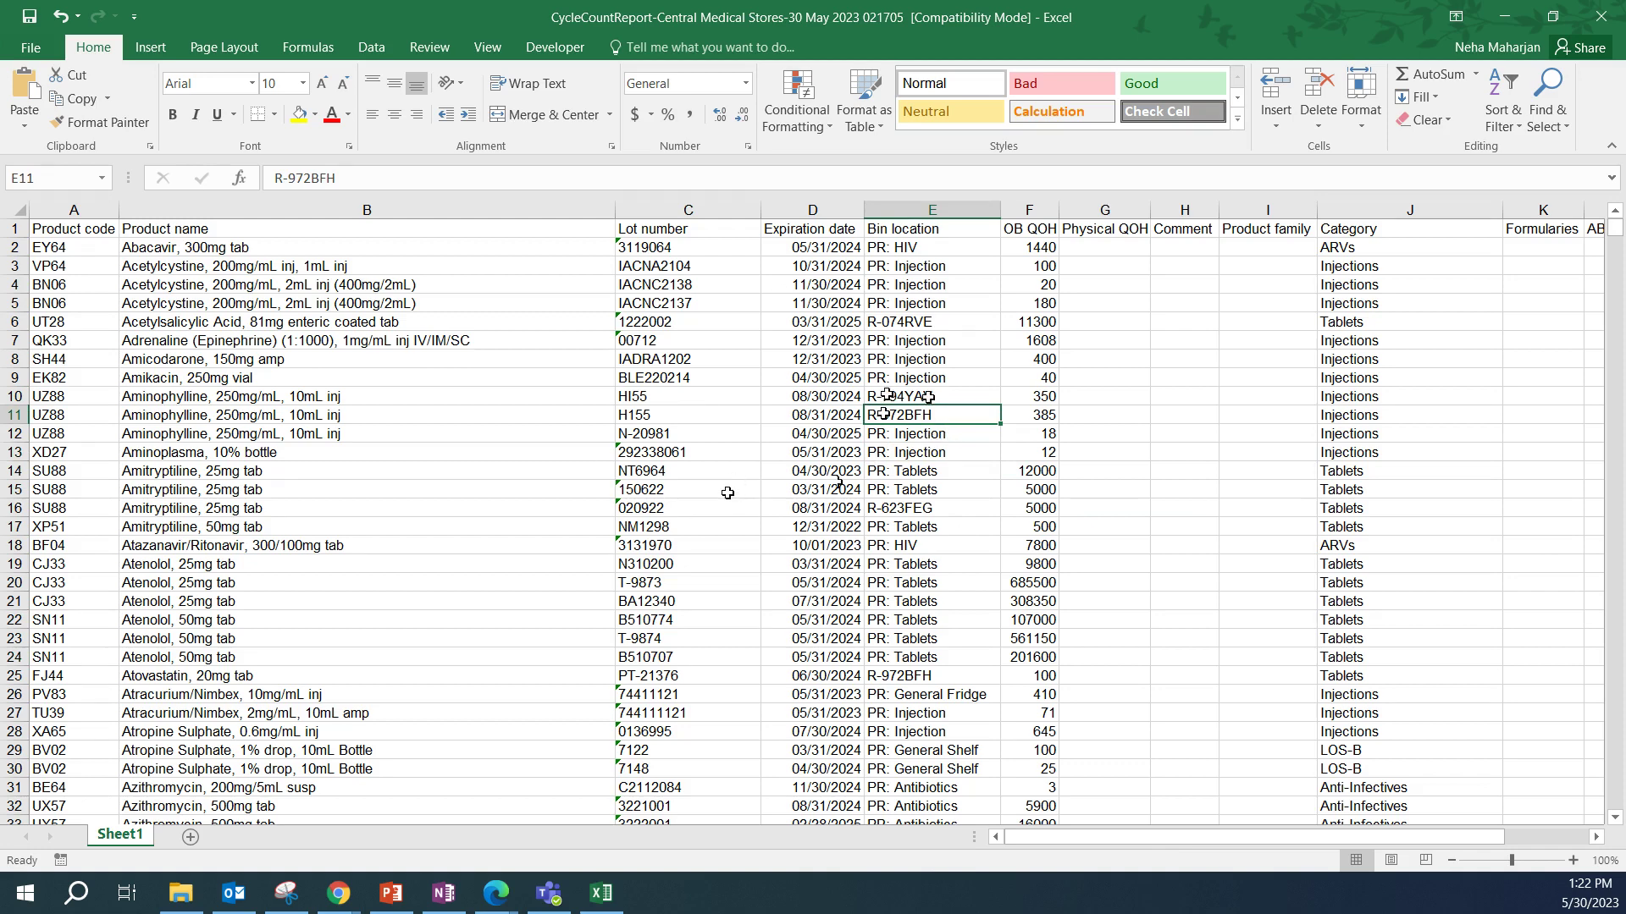
Turn on Sort & Filter filters for the cycle-count sheet's header row.
{"action": "left_click", "coordinate": [1502, 117]}
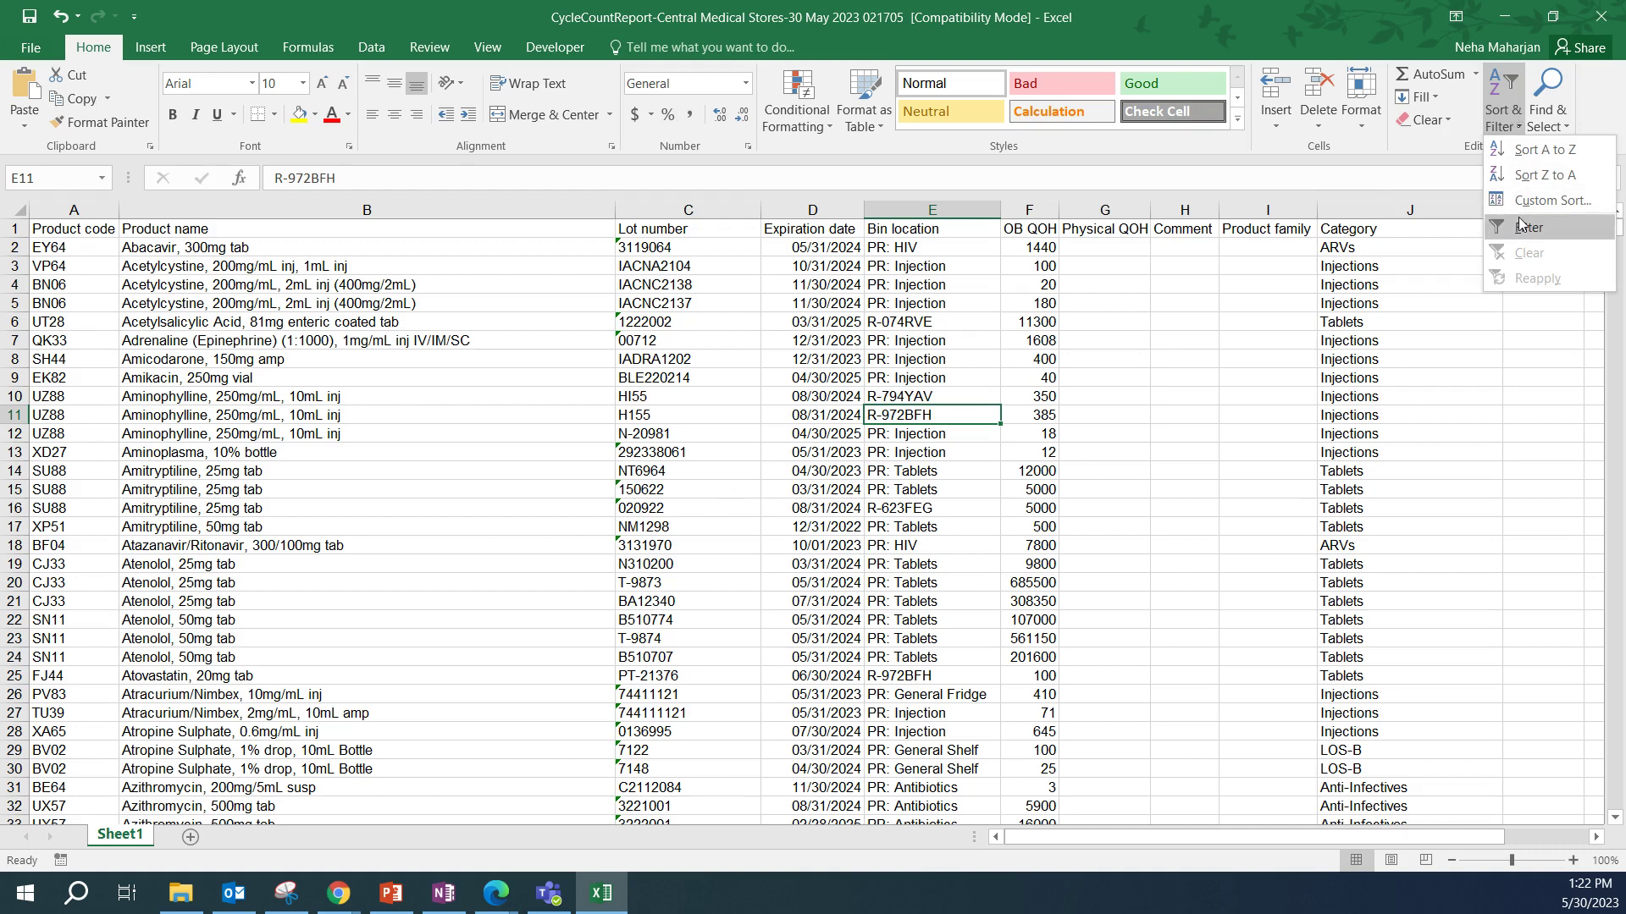
{"action": "left_click", "coordinate": [1465, 142]}
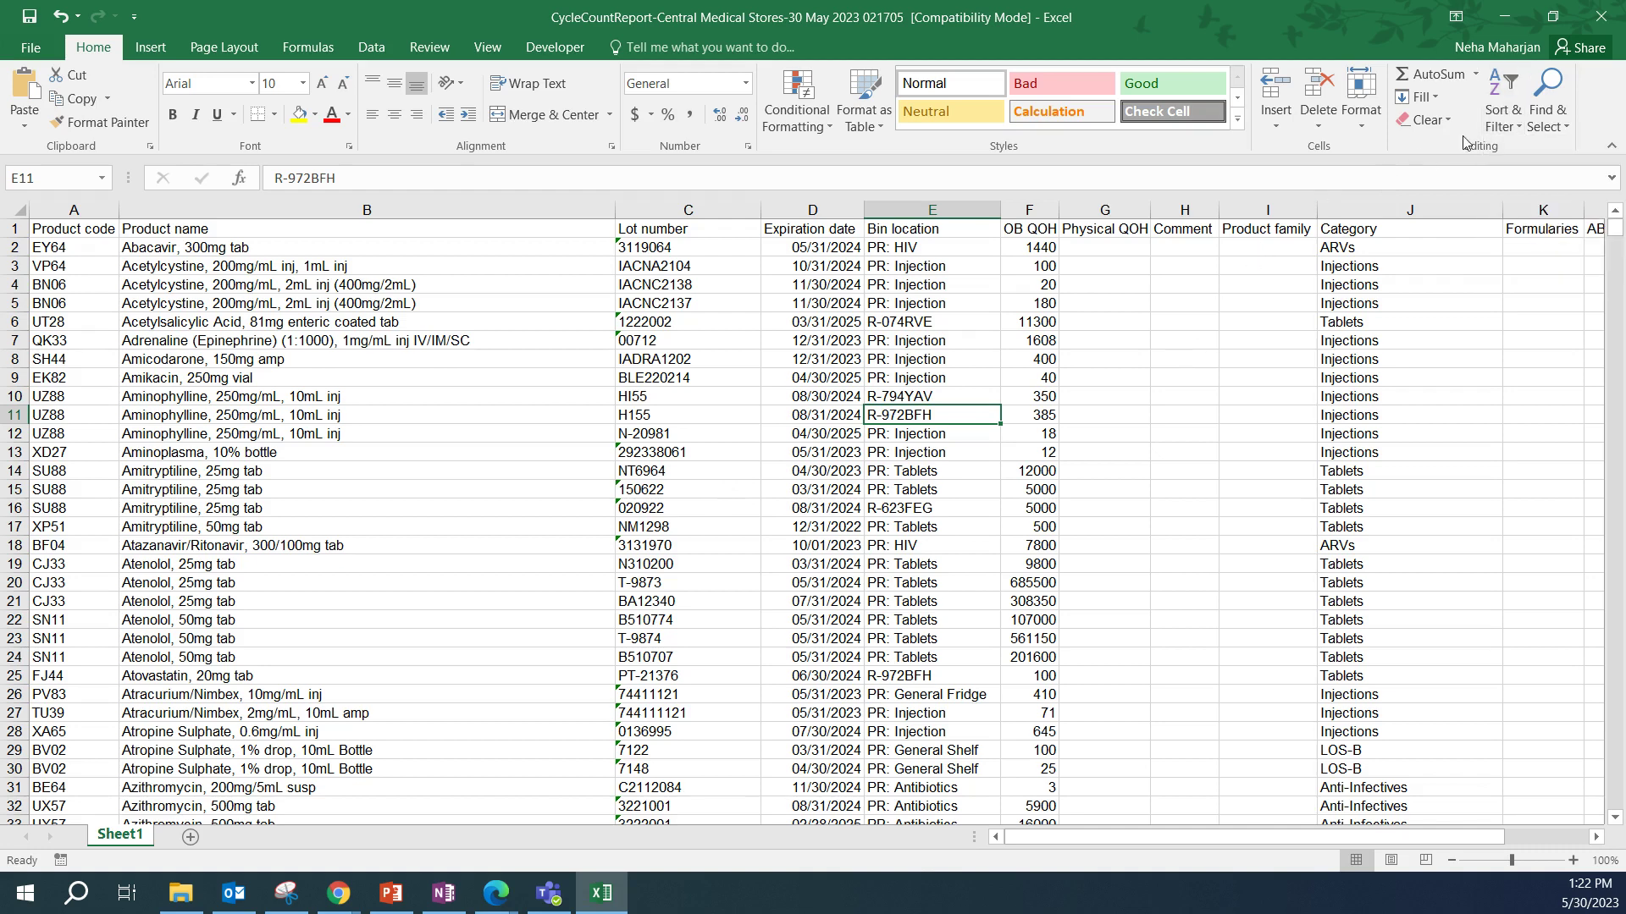
{"action": "left_click", "coordinate": [1501, 117]}
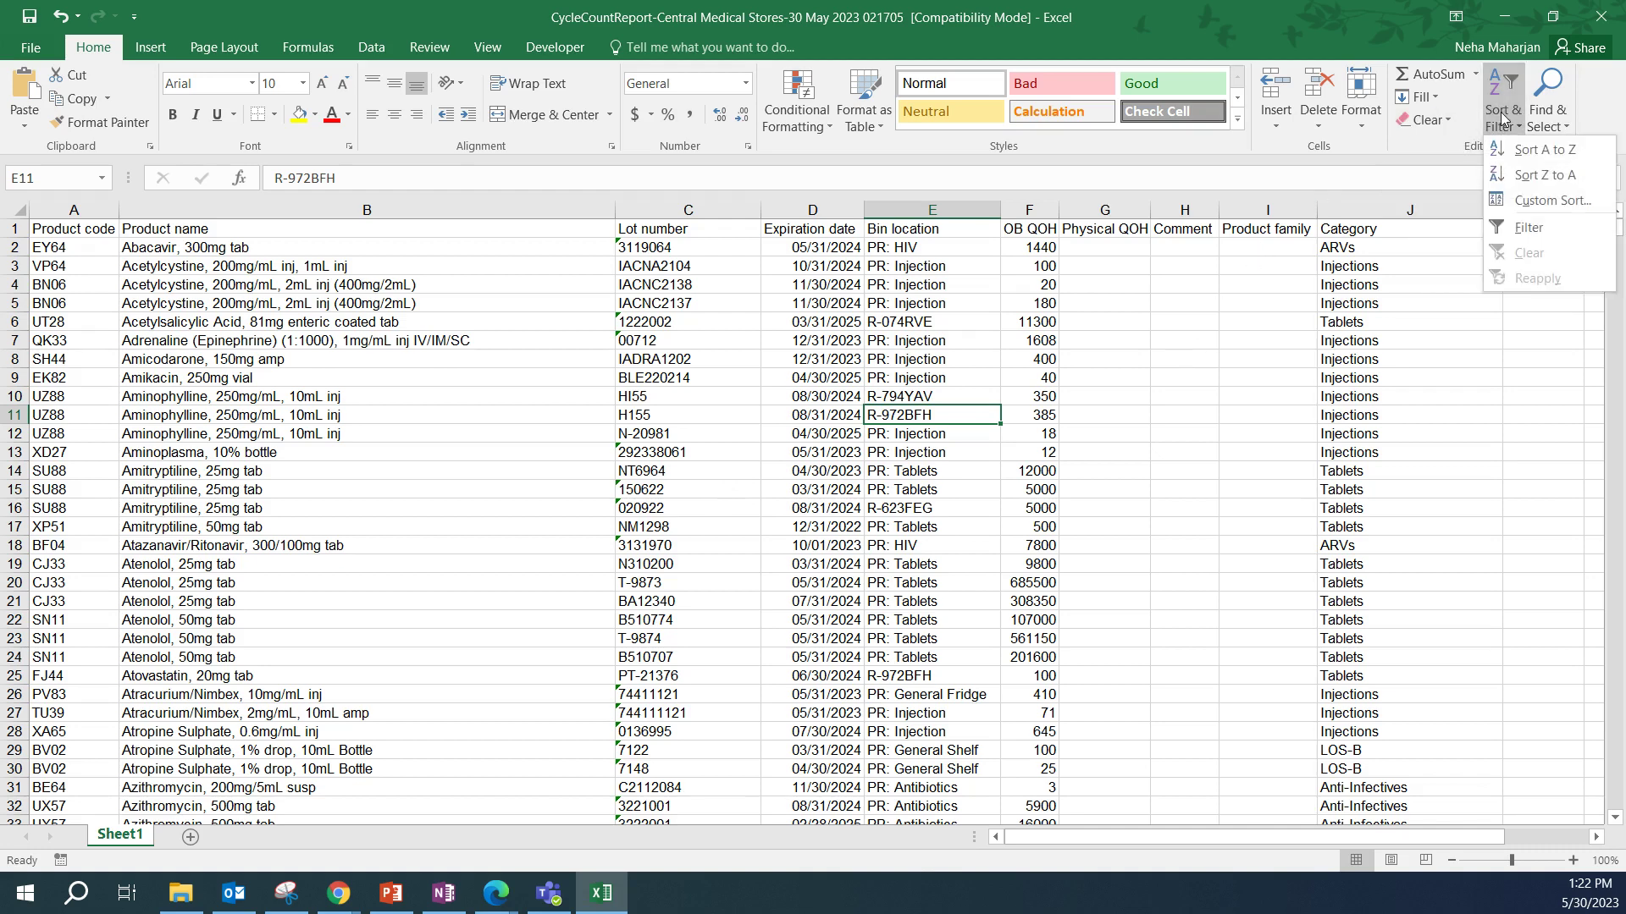
{"action": "left_click", "coordinate": [1527, 227]}
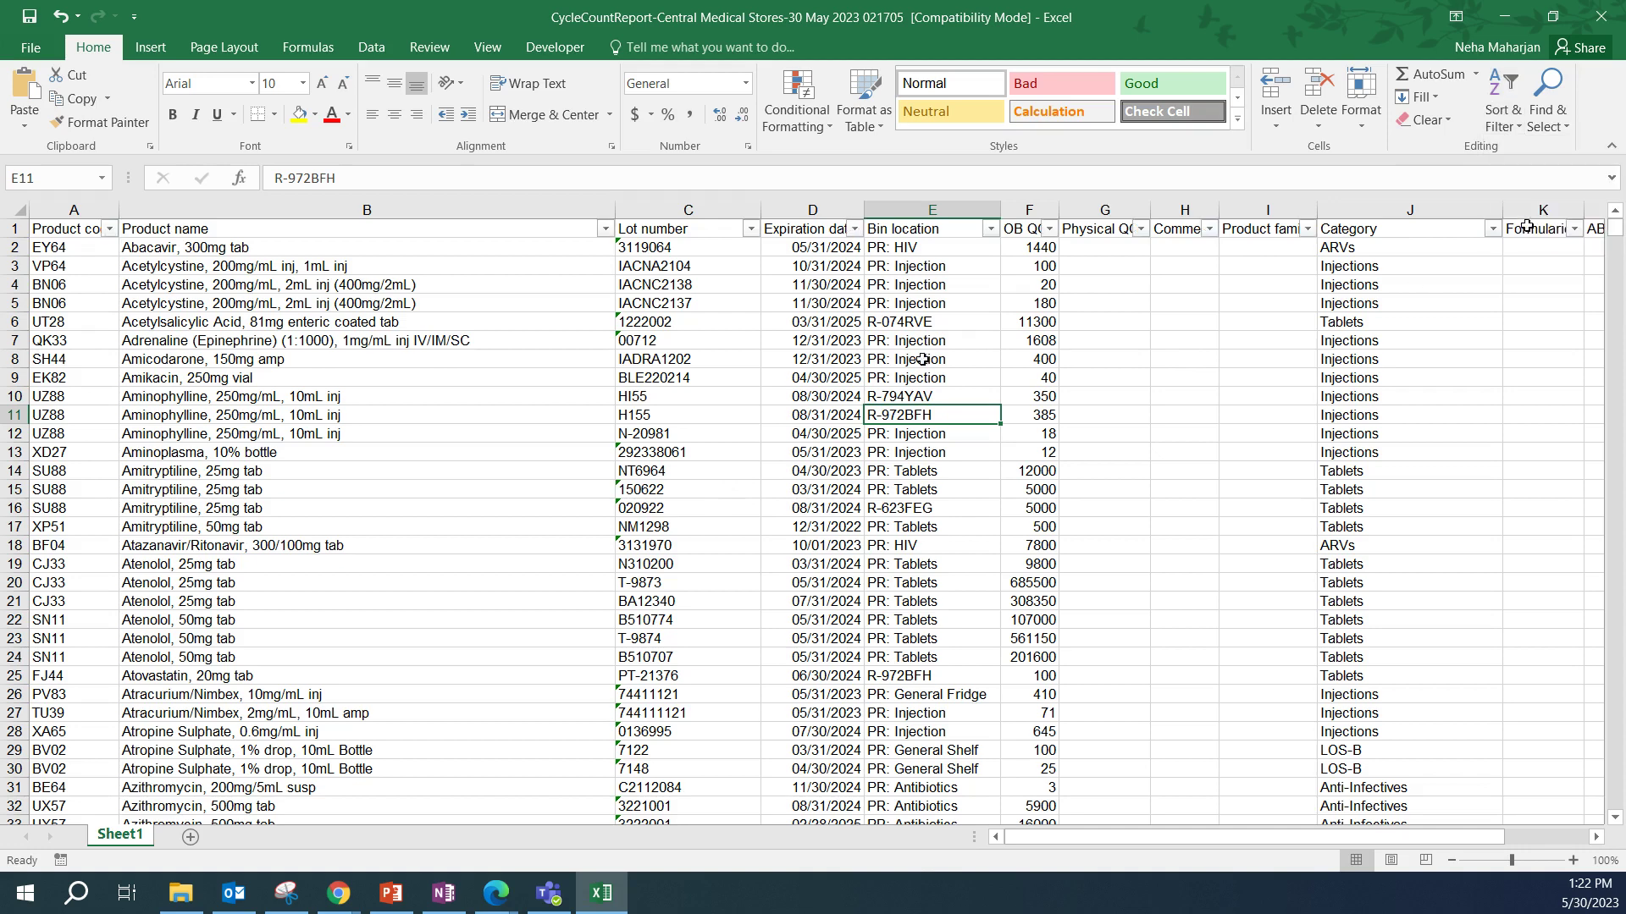
{"action": "left_click", "coordinate": [17, 231]}
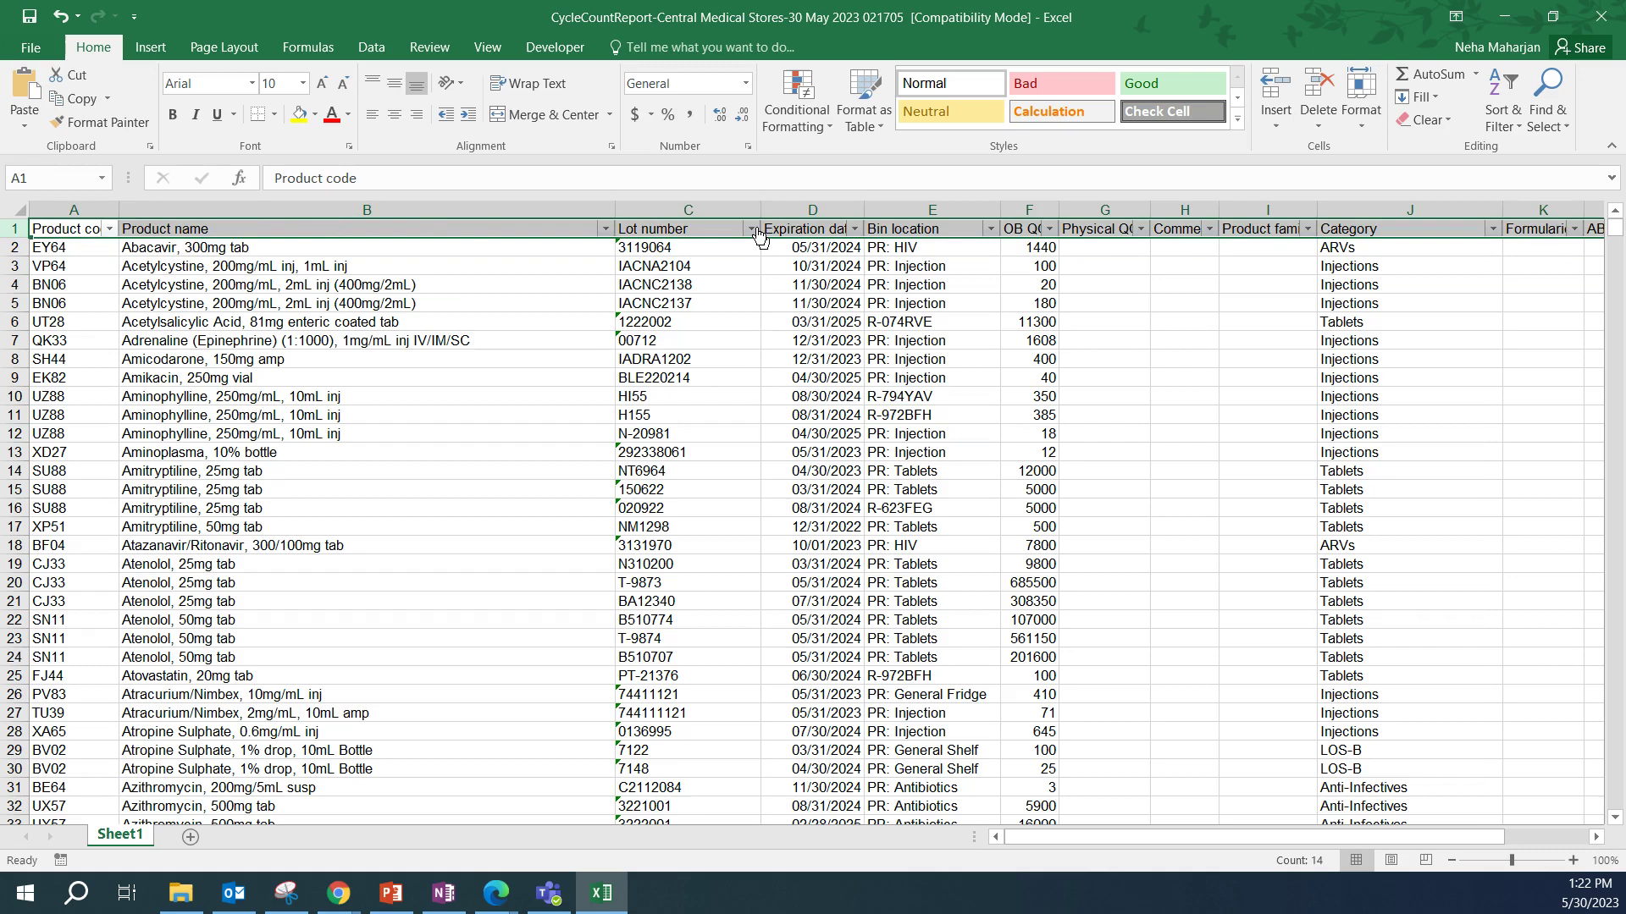
{"action": "left_click", "coordinate": [923, 272]}
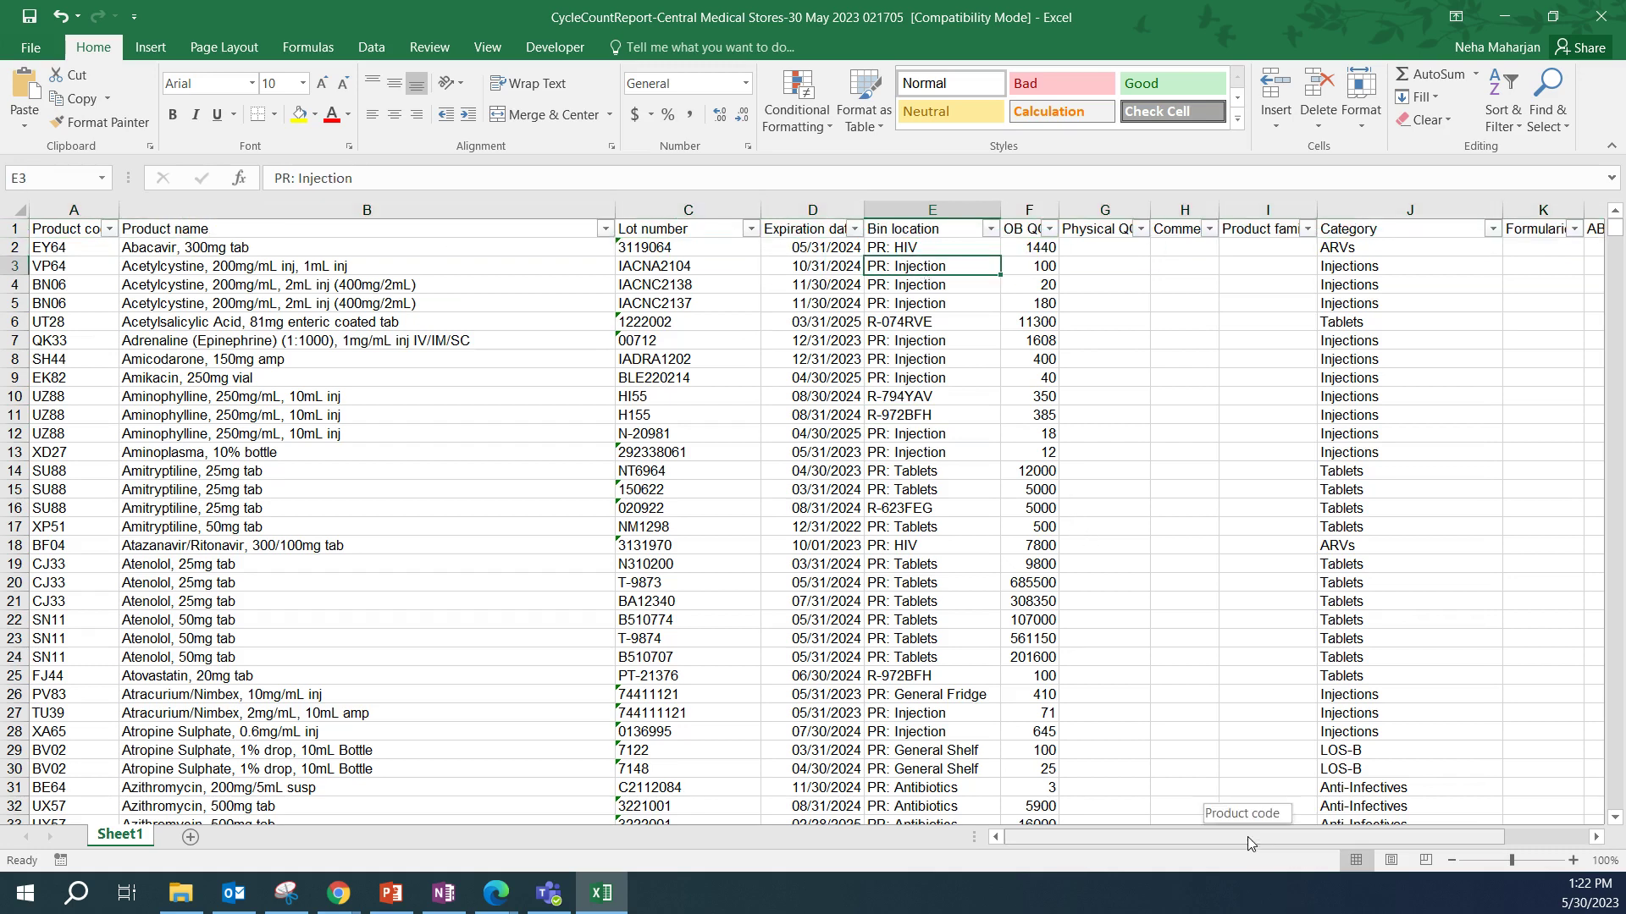
Filter the Category column to Lab Supplies only, leaving 90 of 1506 records.
{"action": "left_click_drag", "start_coordinate": [1248, 837], "coordinate": [1313, 841]}
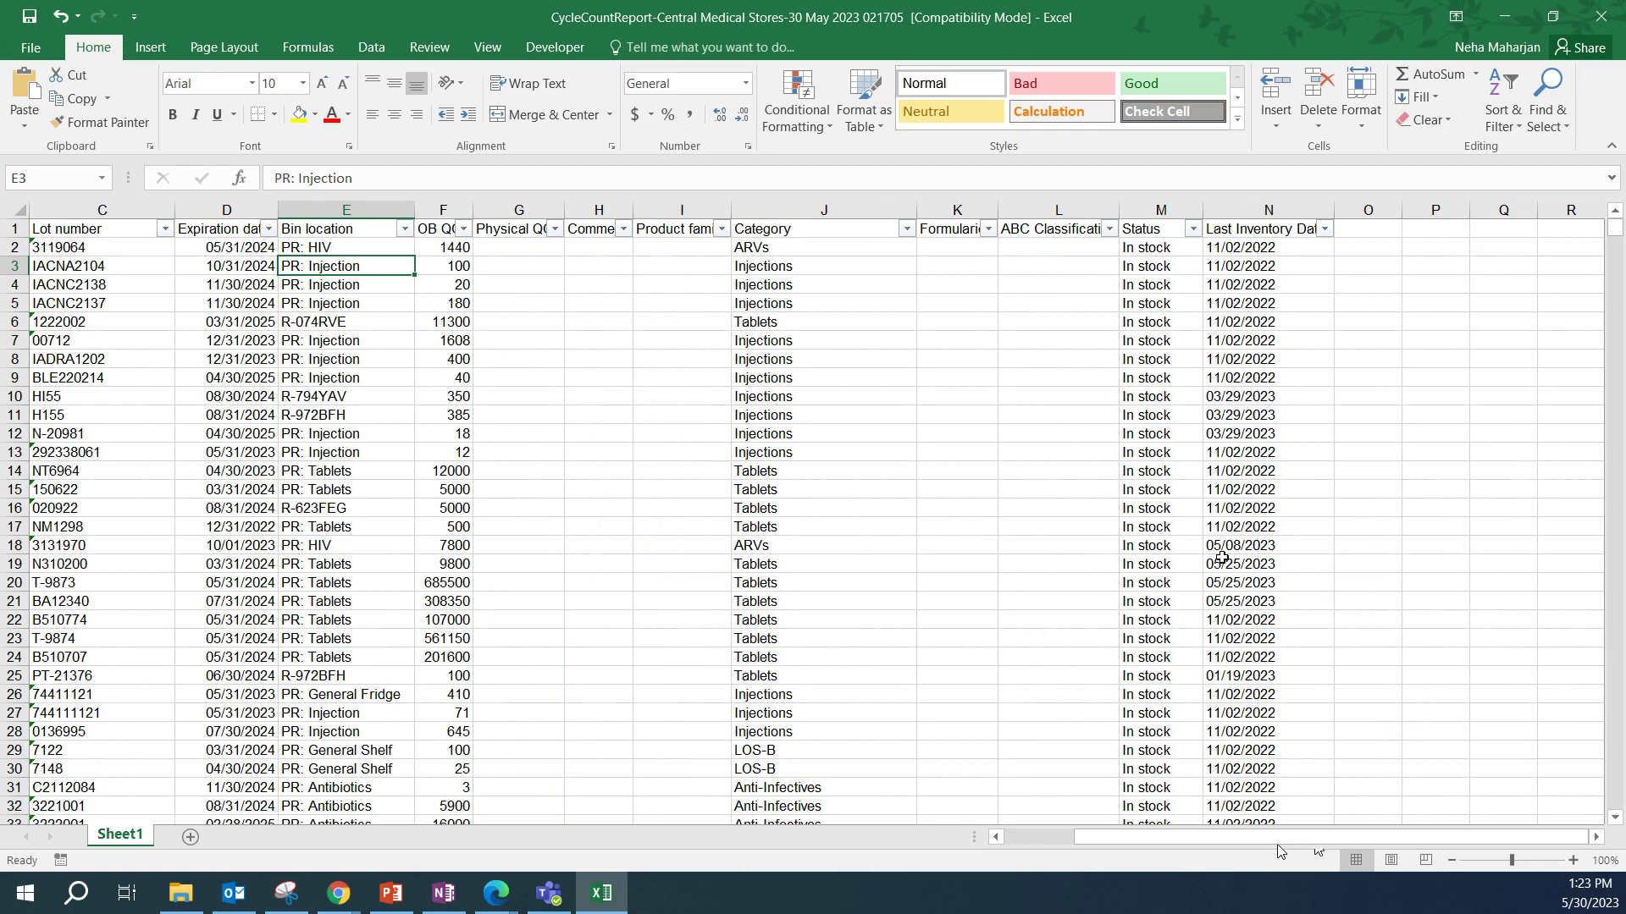
{"action": "left_click", "coordinate": [906, 229]}
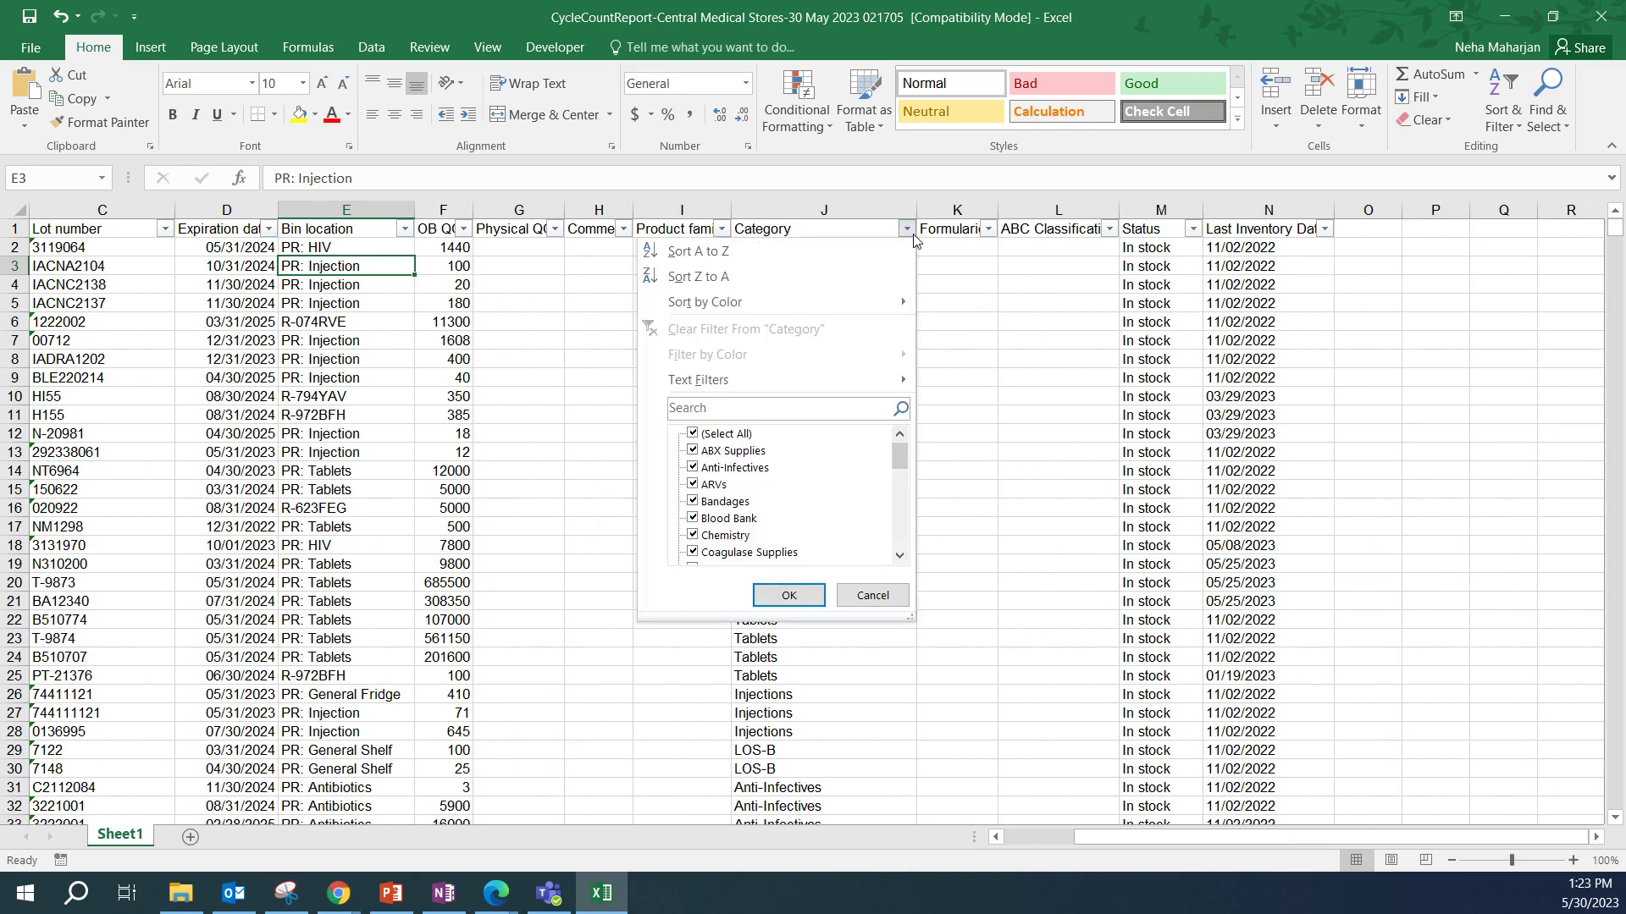
{"action": "left_click", "coordinate": [724, 434]}
{"action": "left_click_drag", "start_coordinate": [901, 459], "coordinate": [900, 501]}
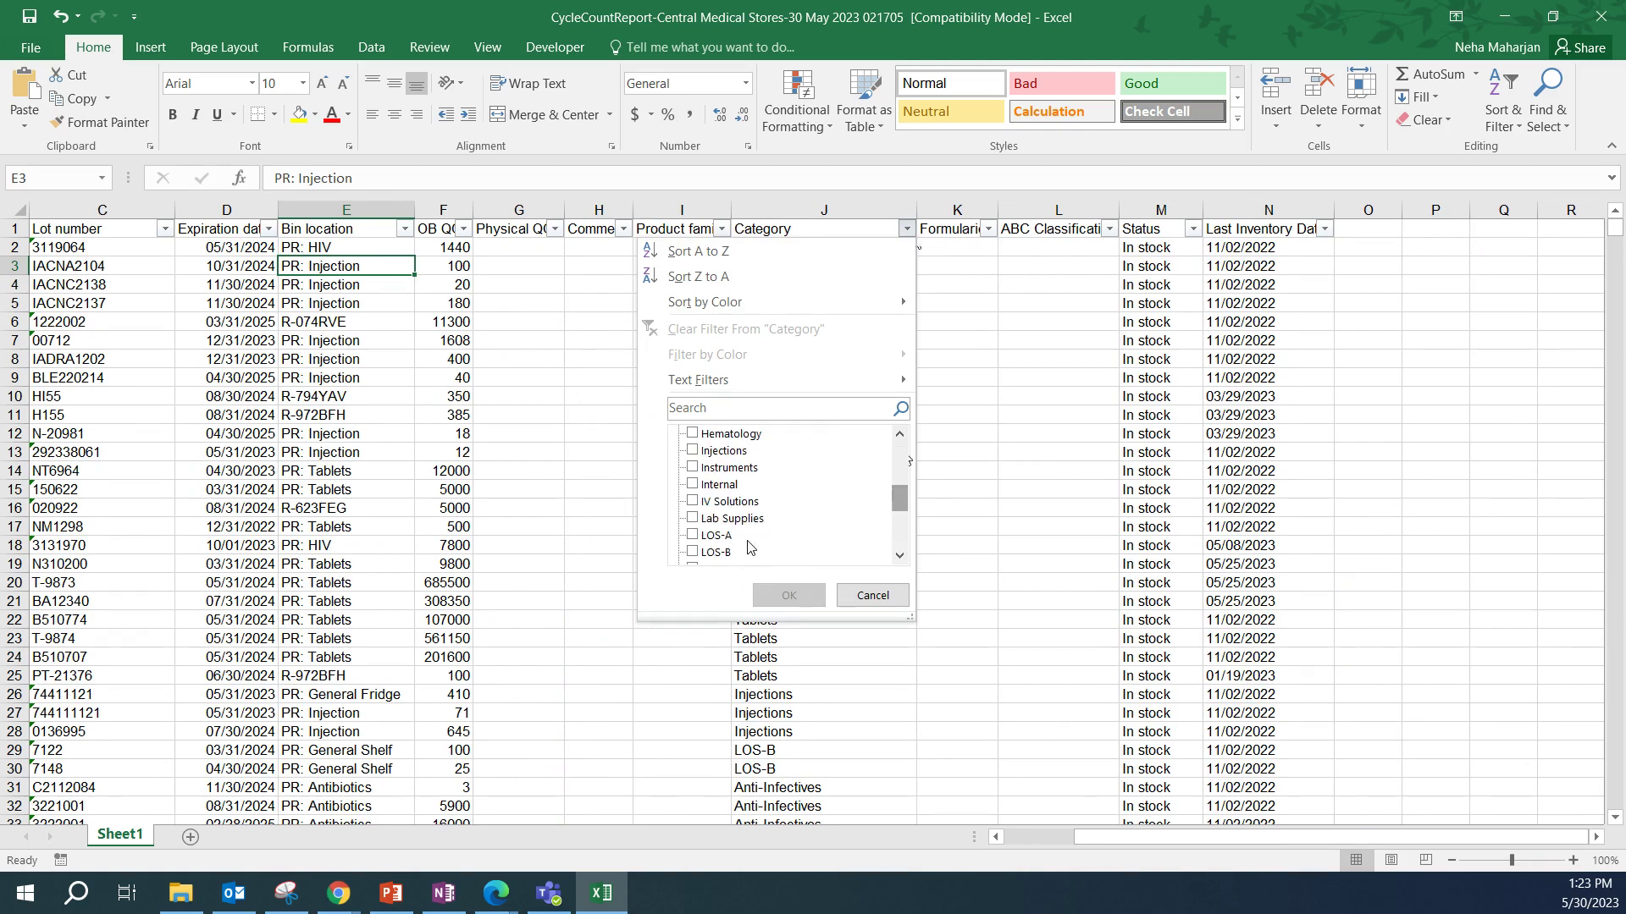
{"action": "left_click", "coordinate": [736, 520]}
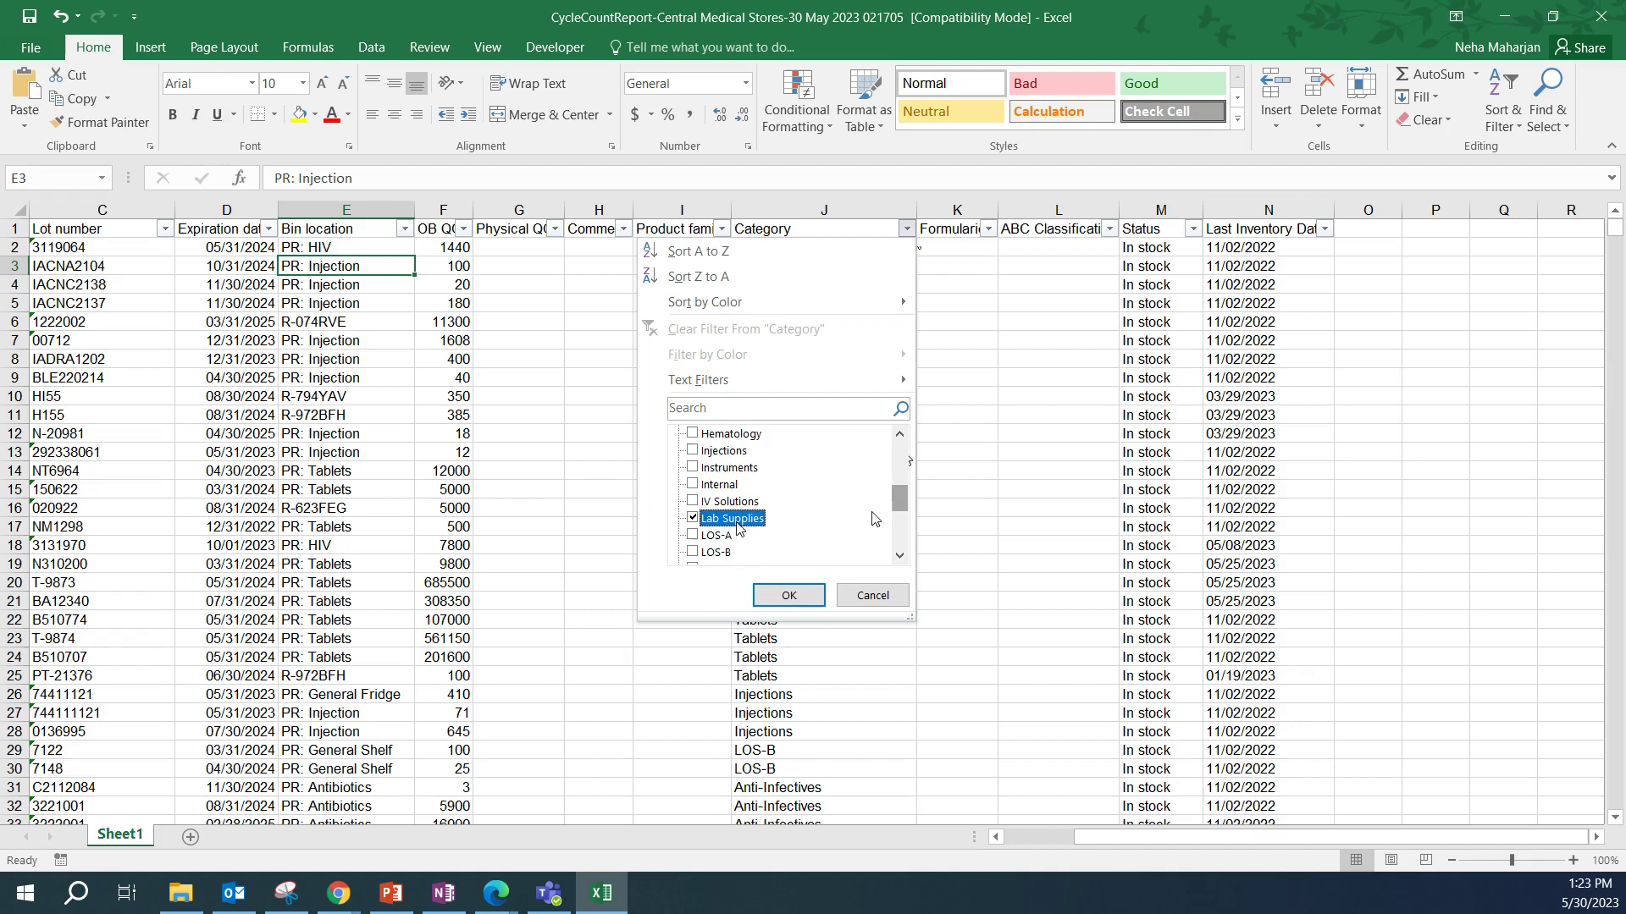
{"action": "left_click_drag", "start_coordinate": [900, 500], "coordinate": [901, 457]}
{"action": "left_click", "coordinate": [734, 436]}
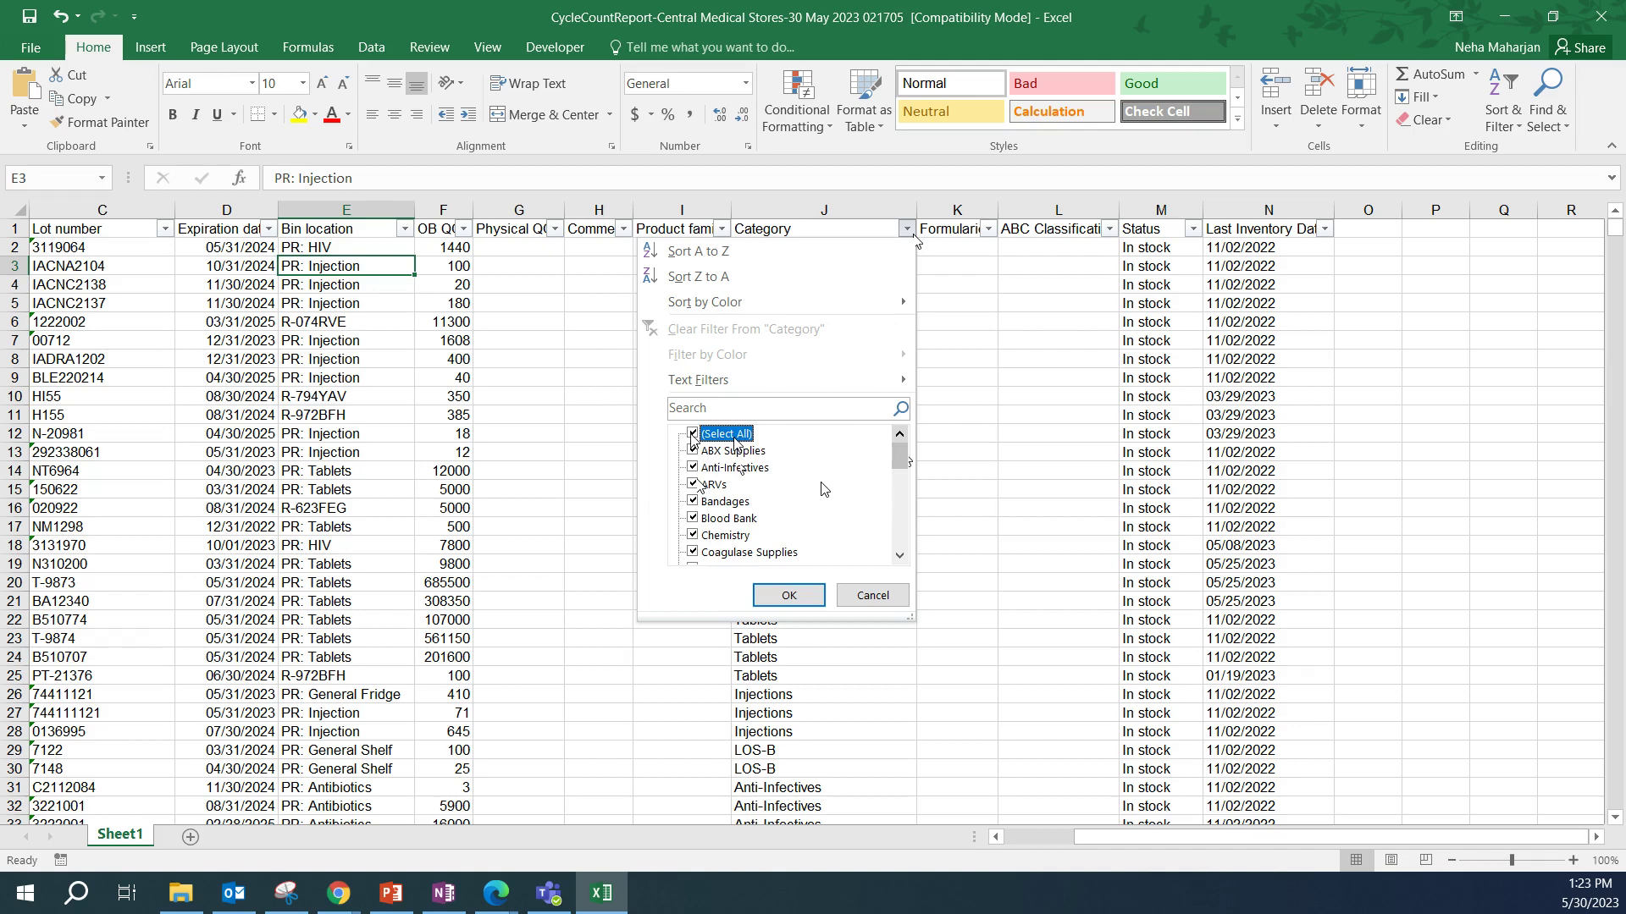
{"action": "left_click", "coordinate": [692, 434]}
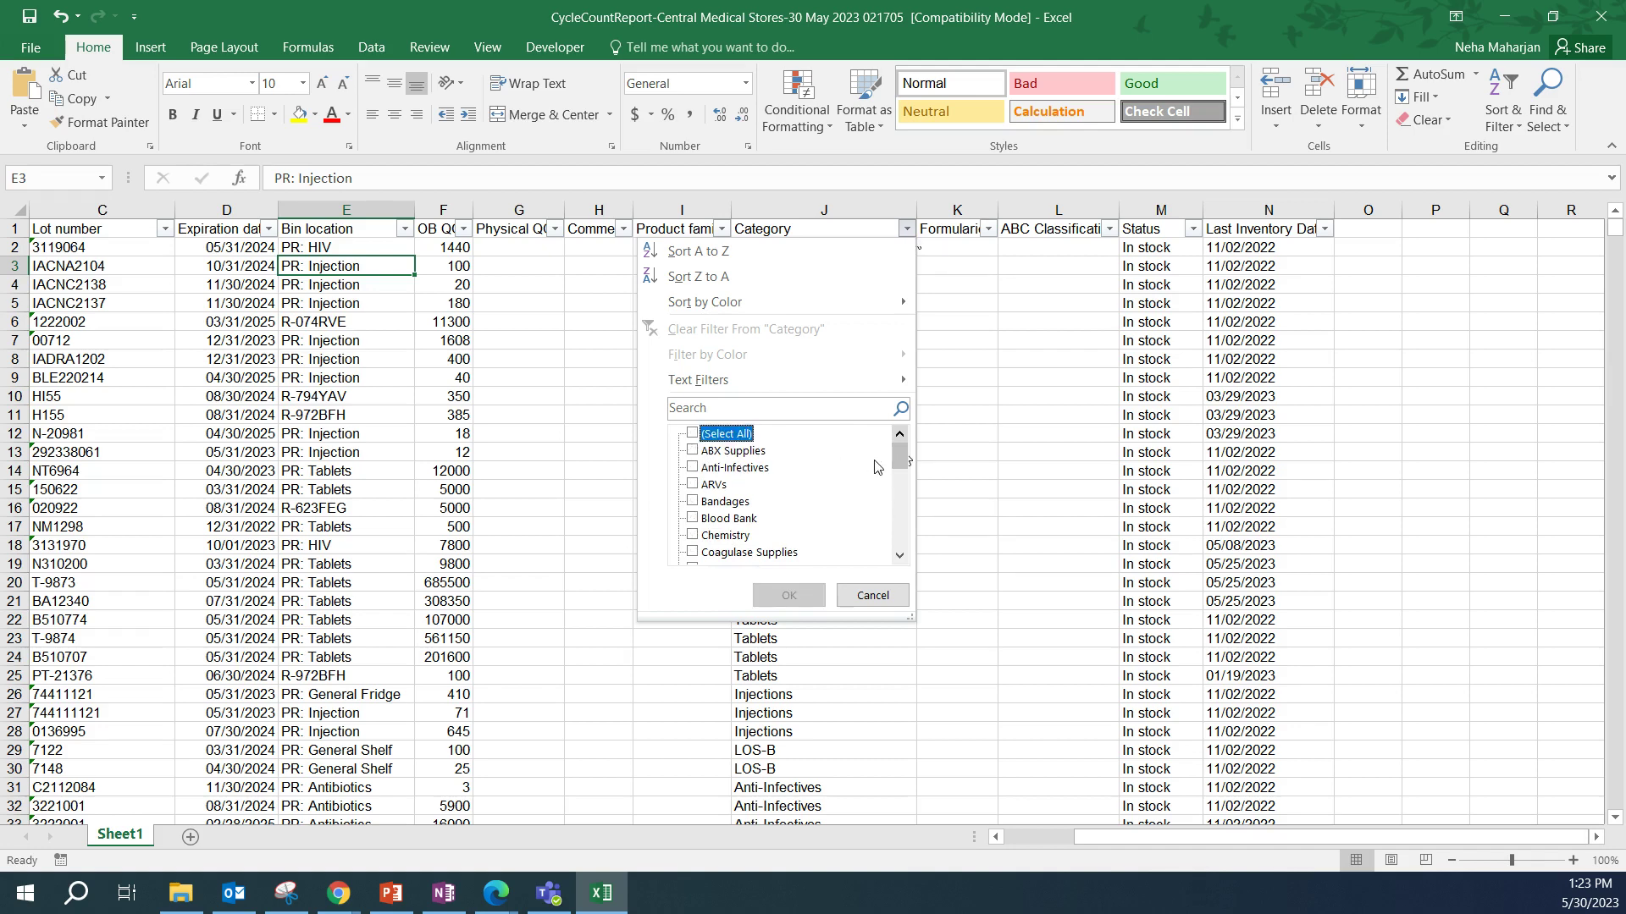
{"action": "left_click_drag", "start_coordinate": [903, 447], "coordinate": [902, 499]}
{"action": "left_click", "coordinate": [693, 519]}
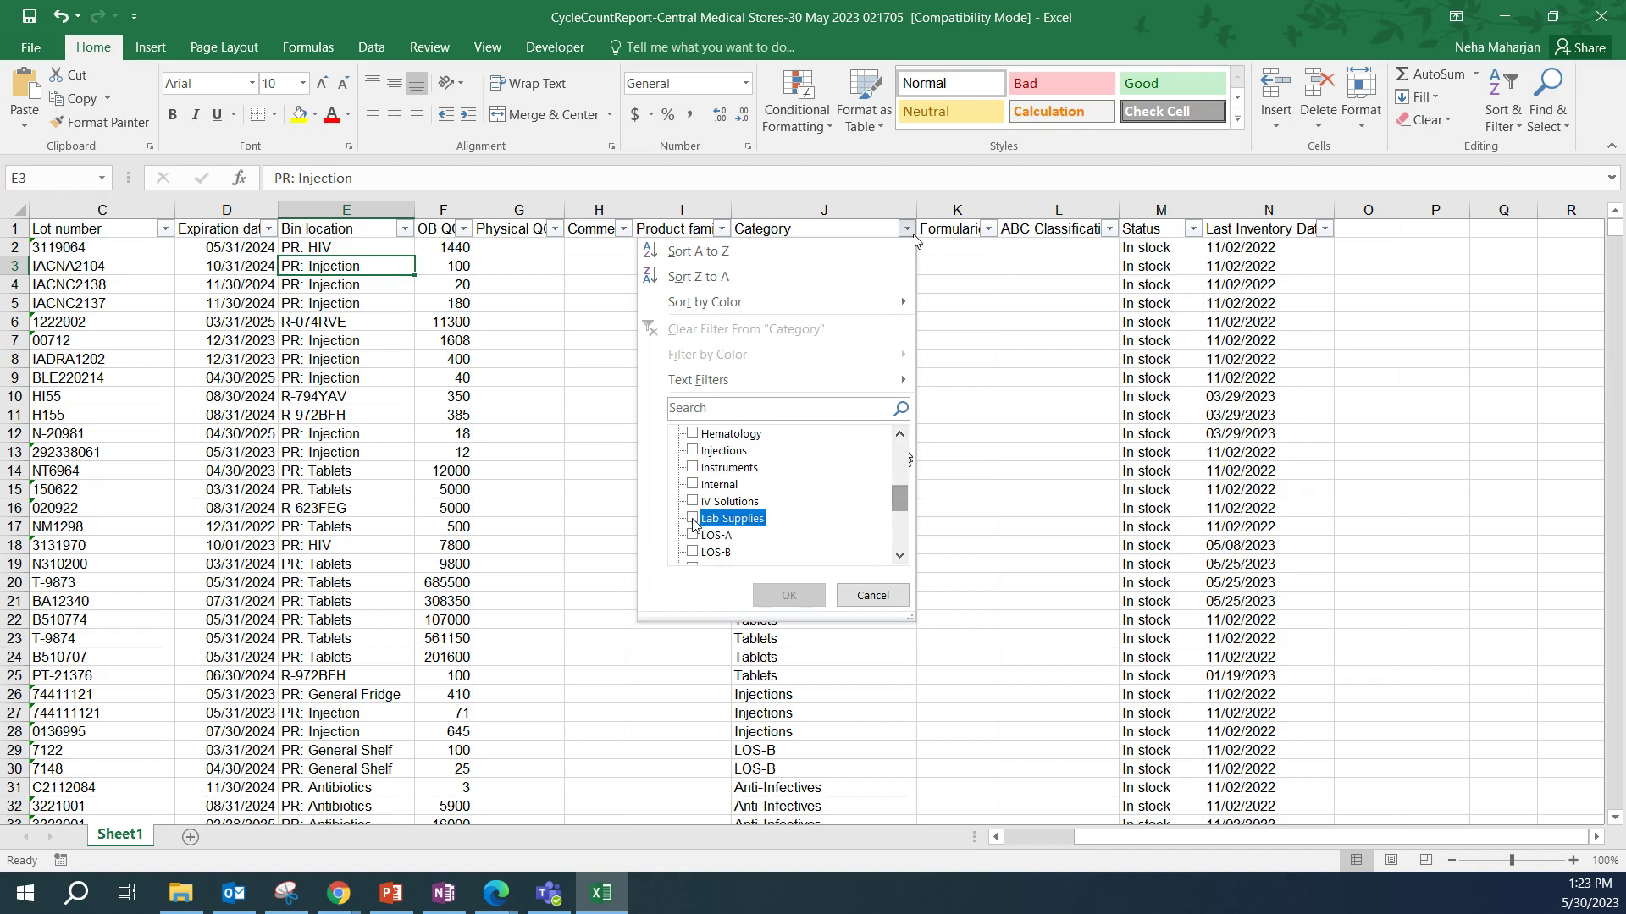
{"action": "left_click", "coordinate": [785, 595]}
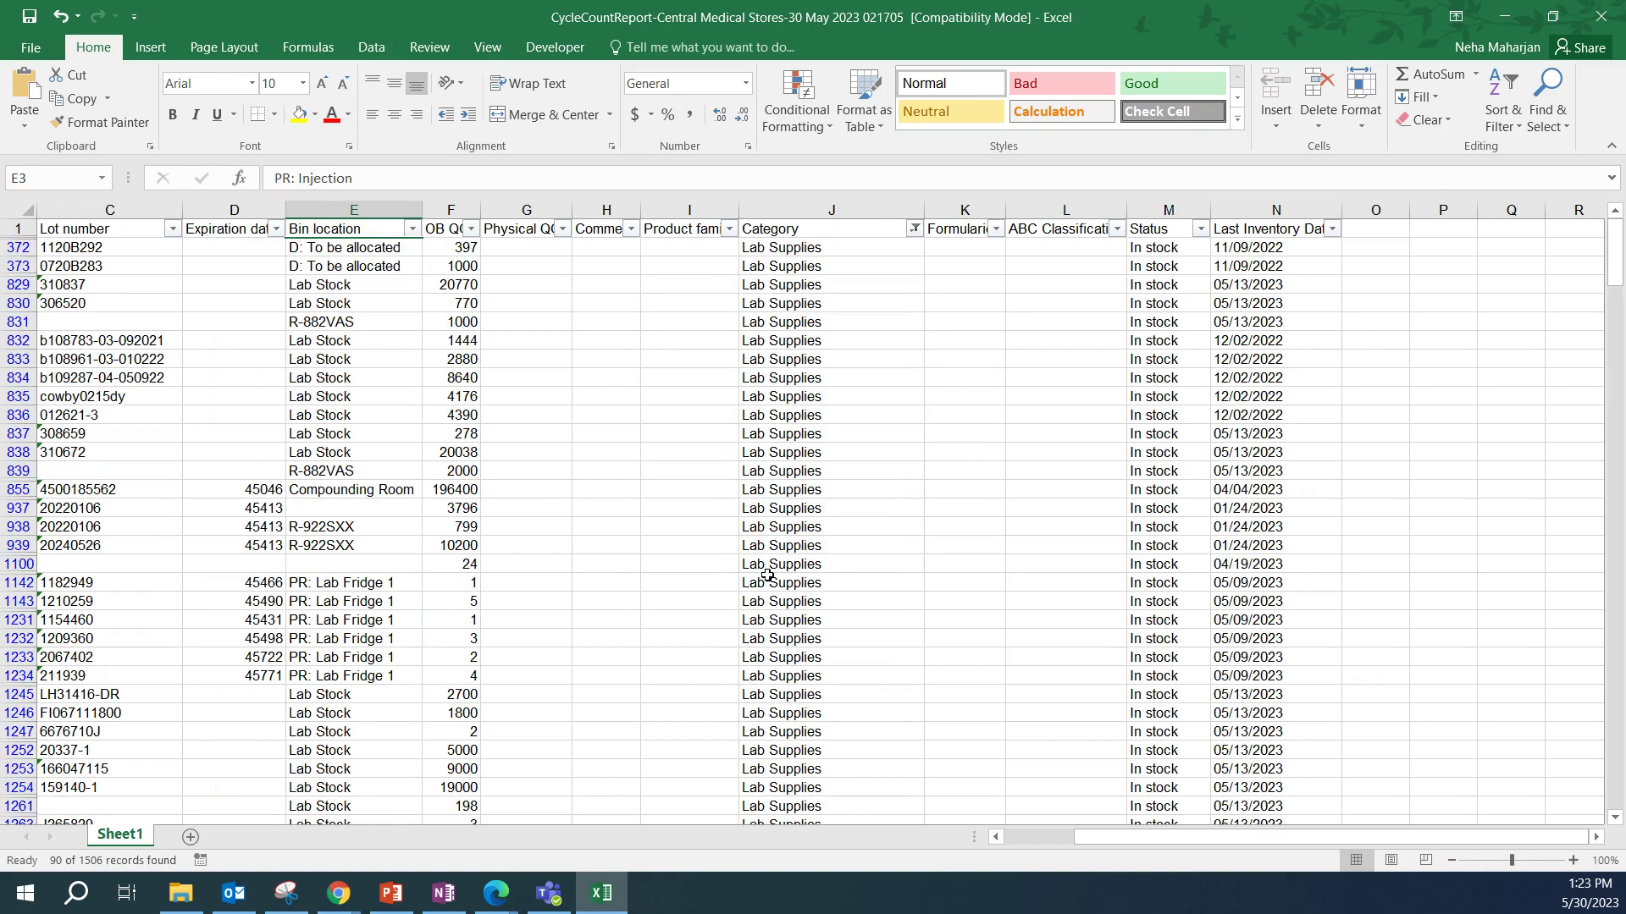
Open the Last Inventory Date filter and clear all its date checkboxes.
{"action": "mouse_move", "coordinate": [1092, 836]}
{"action": "left_mouse_down"}
{"action": "mouse_move", "coordinate": [993, 847]}
{"action": "mouse_move", "coordinate": [1070, 844]}
{"action": "left_mouse_up"}
{"action": "scroll", "coordinate": [951, 410], "scroll_direction": "down", "scroll_amount": 3}
{"action": "scroll", "coordinate": [952, 422], "scroll_direction": "up", "scroll_amount": 3}
{"action": "left_click", "coordinate": [1332, 229]}
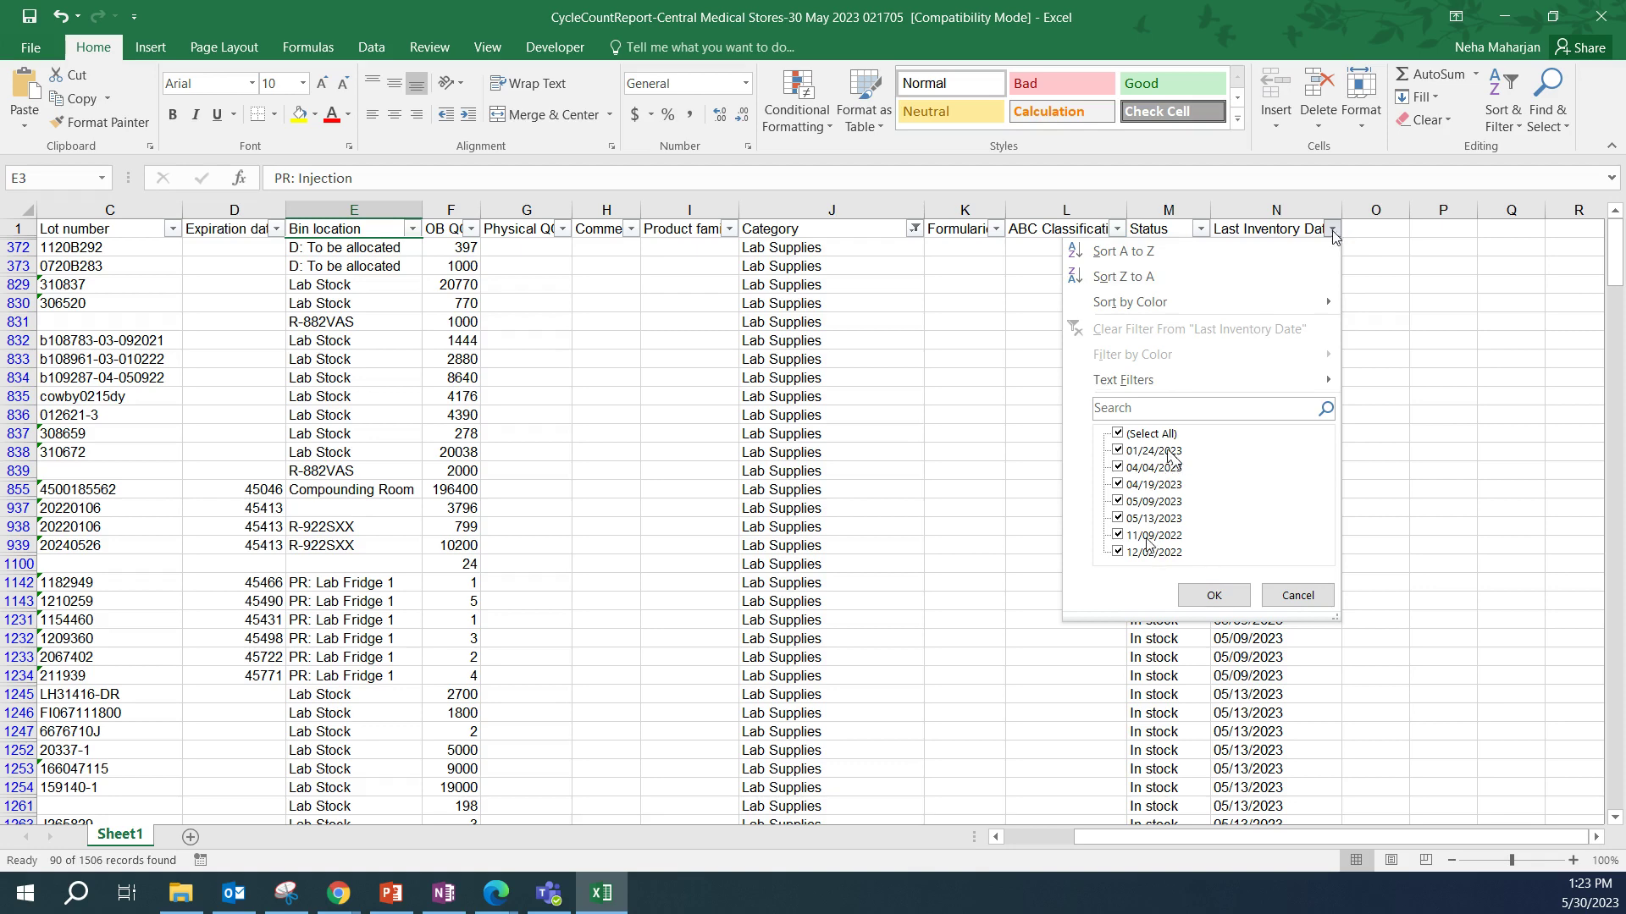
{"action": "left_click", "coordinate": [1117, 518]}
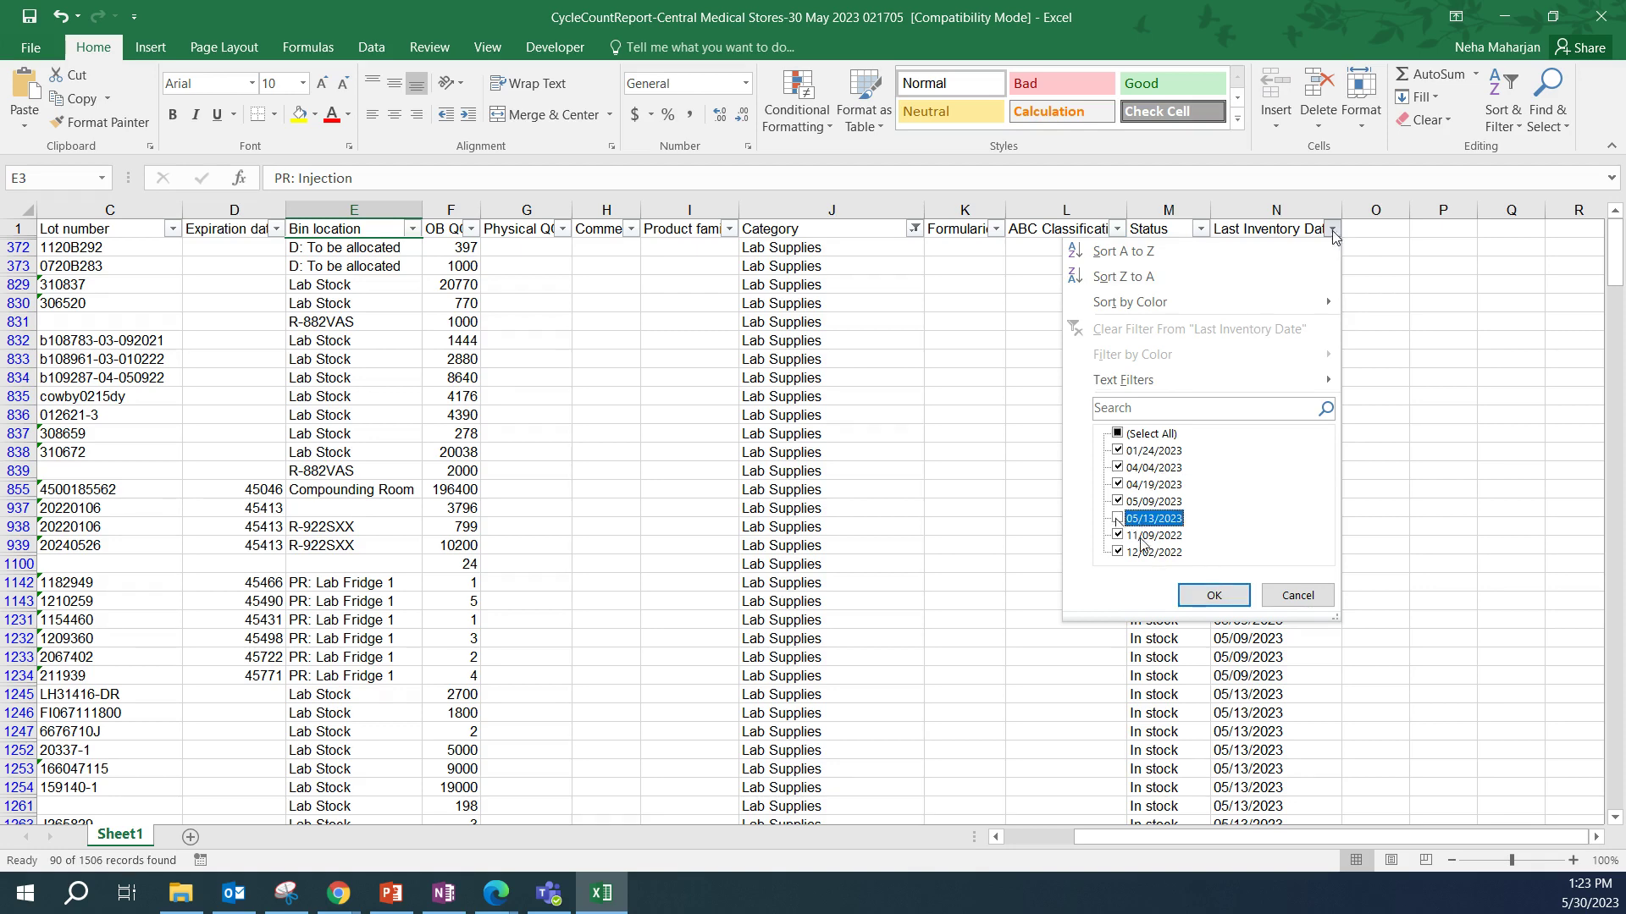
{"action": "left_click", "coordinate": [1118, 434]}
Tick every date from 11/09/2022 through 05/13/2023 and apply the date filter.
{"action": "left_click", "coordinate": [1118, 434]}
{"action": "left_click", "coordinate": [1118, 535]}
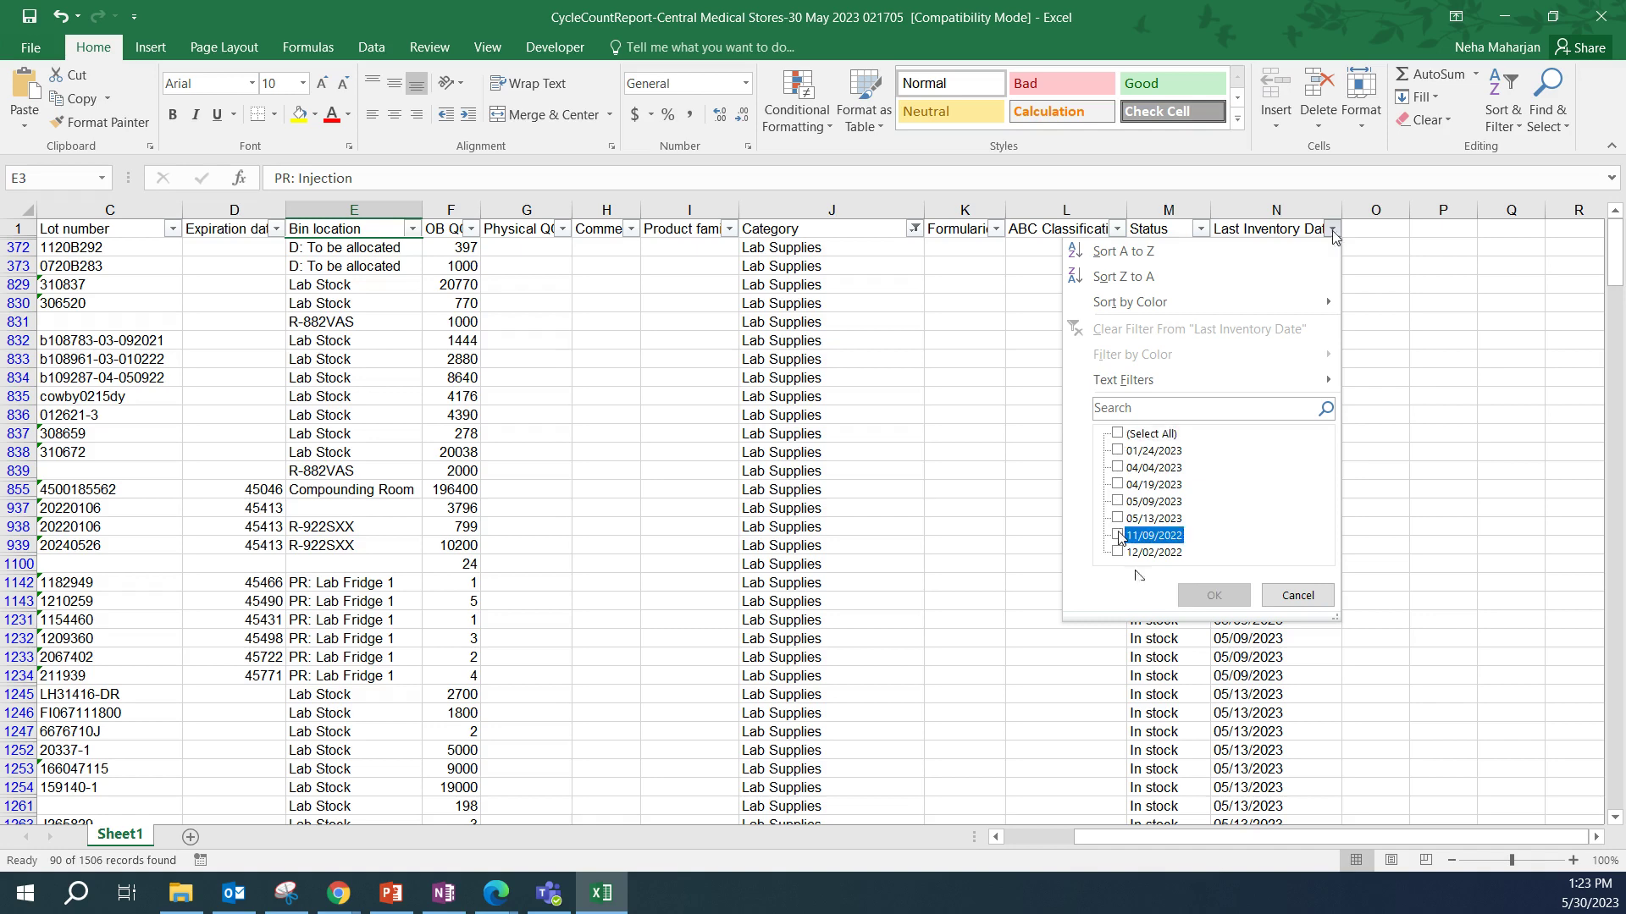
{"action": "left_click", "coordinate": [1118, 553]}
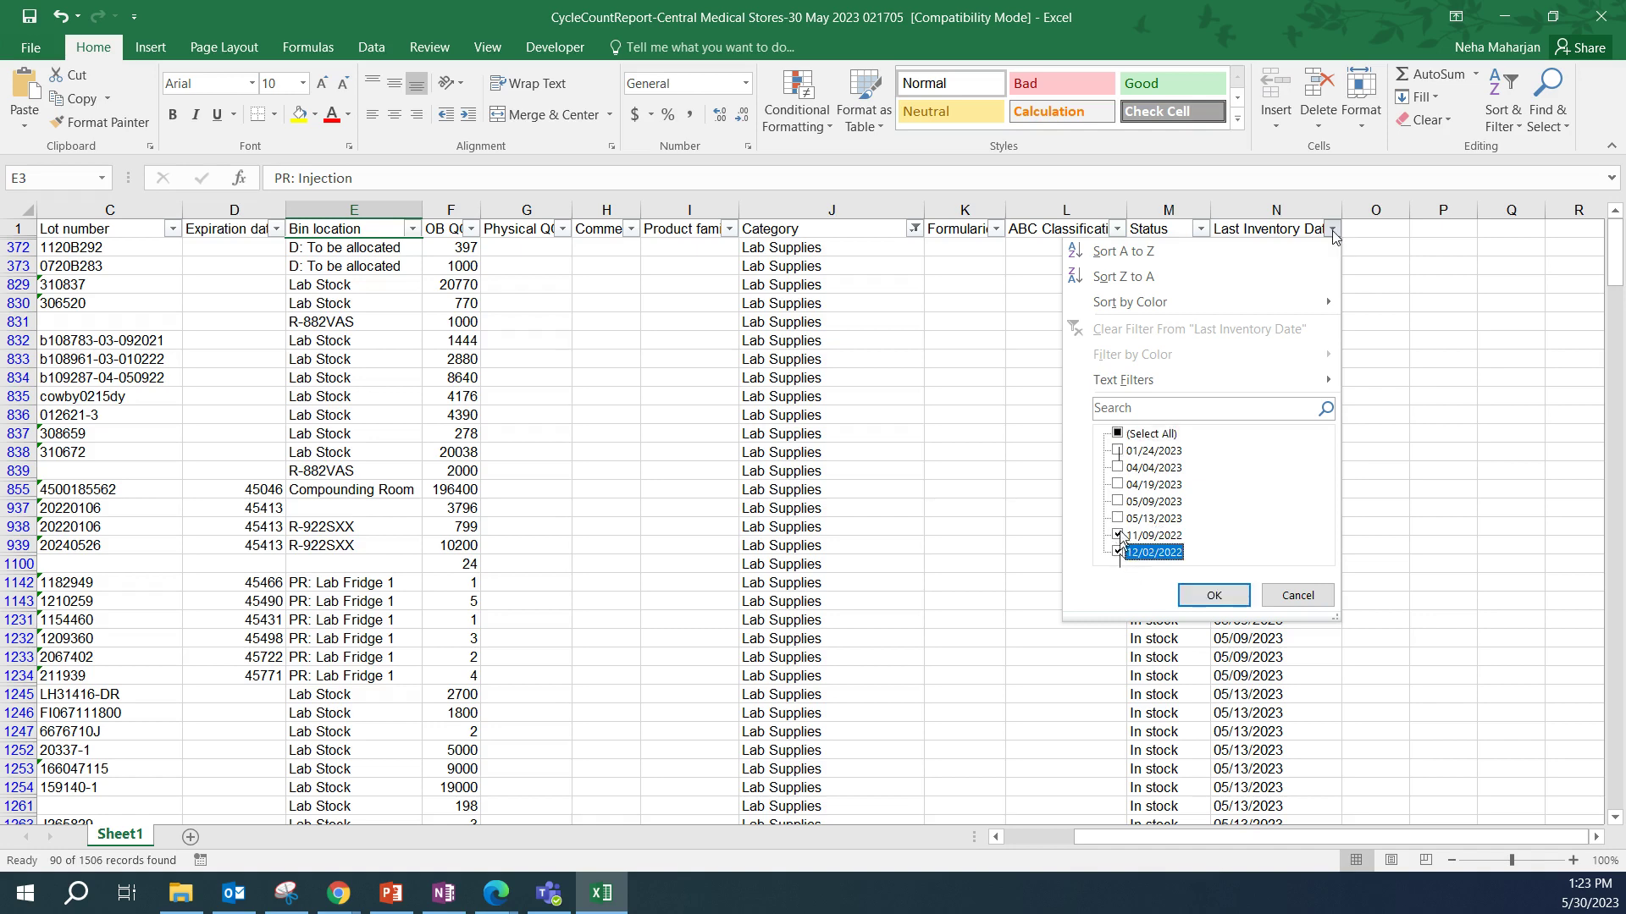
{"action": "left_click", "coordinate": [1118, 451]}
{"action": "left_click", "coordinate": [1122, 469]}
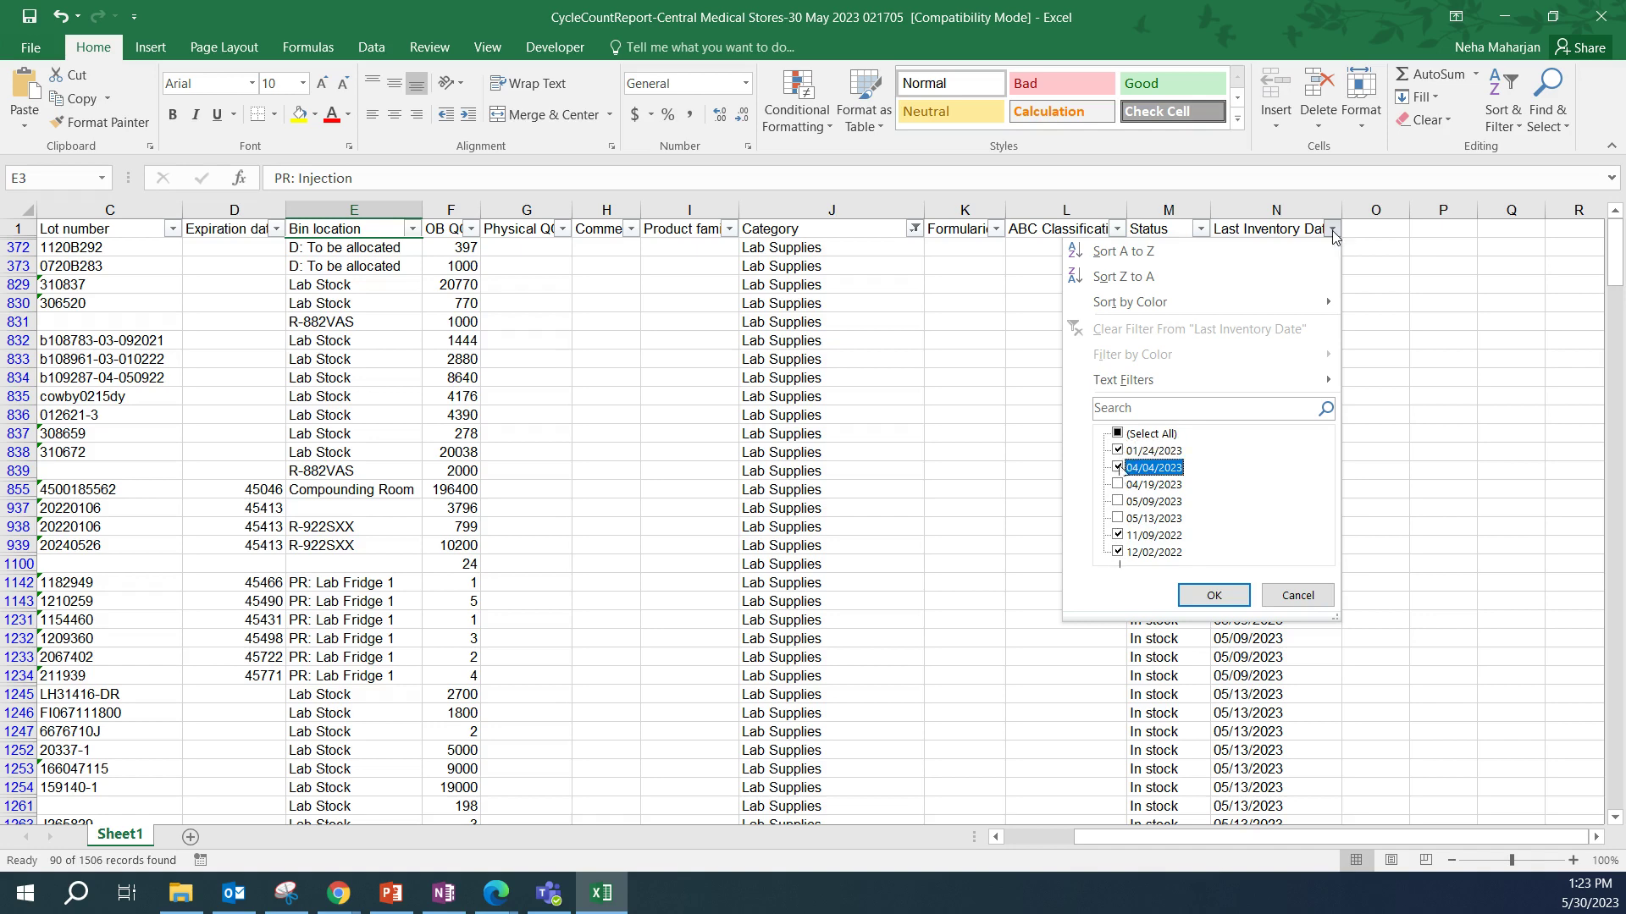
{"action": "left_click", "coordinate": [1119, 485]}
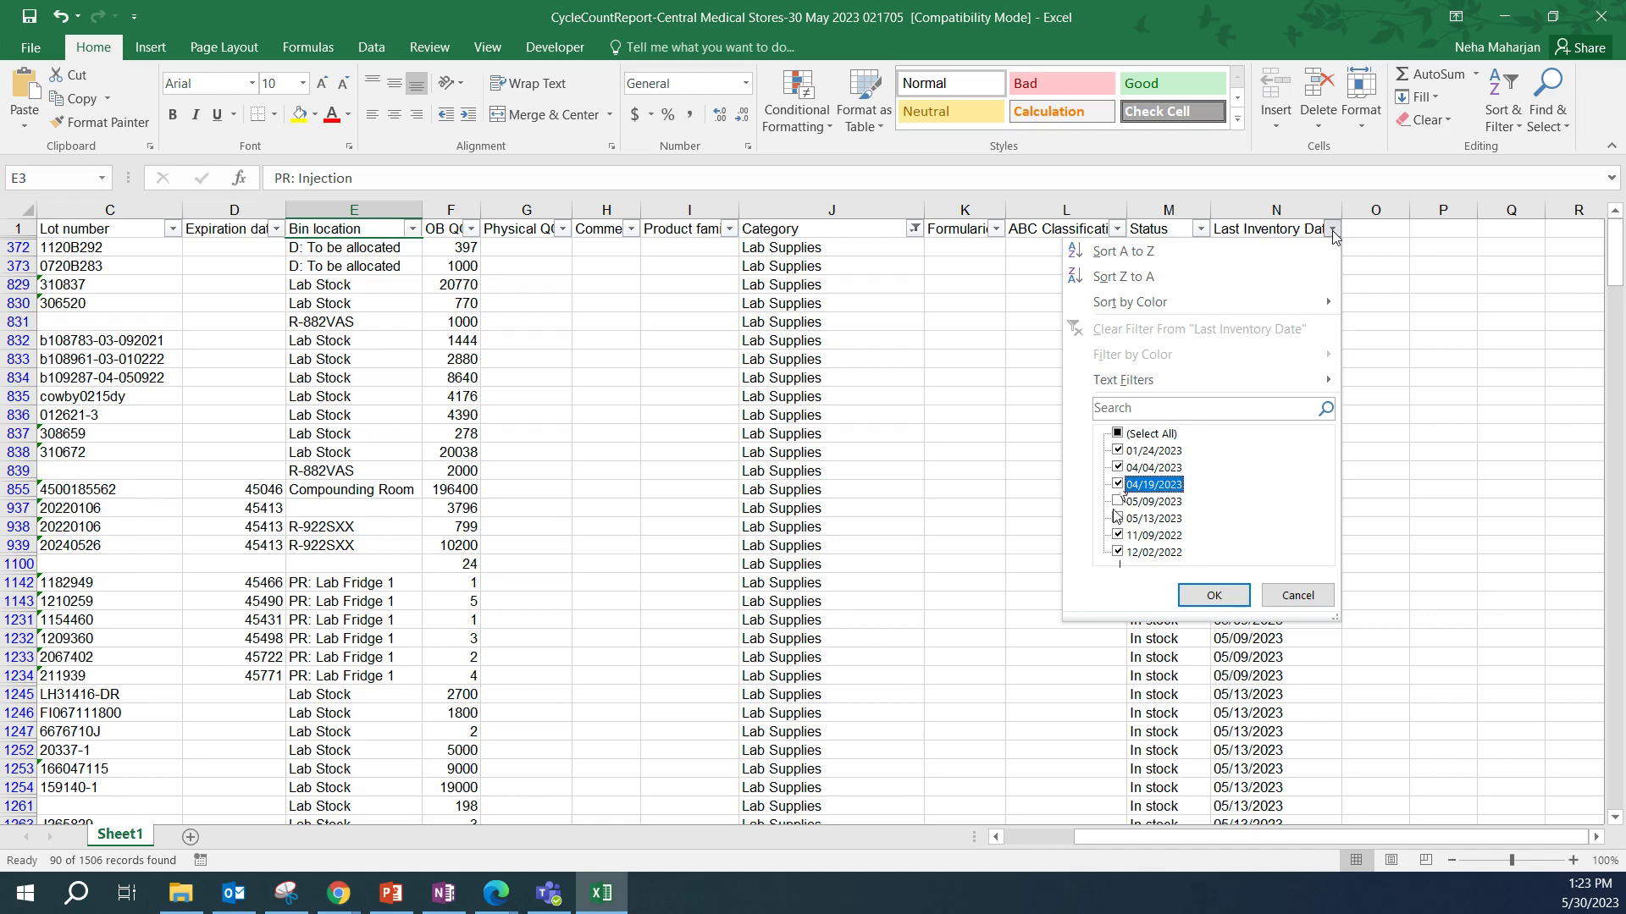
{"action": "left_click", "coordinate": [1120, 501]}
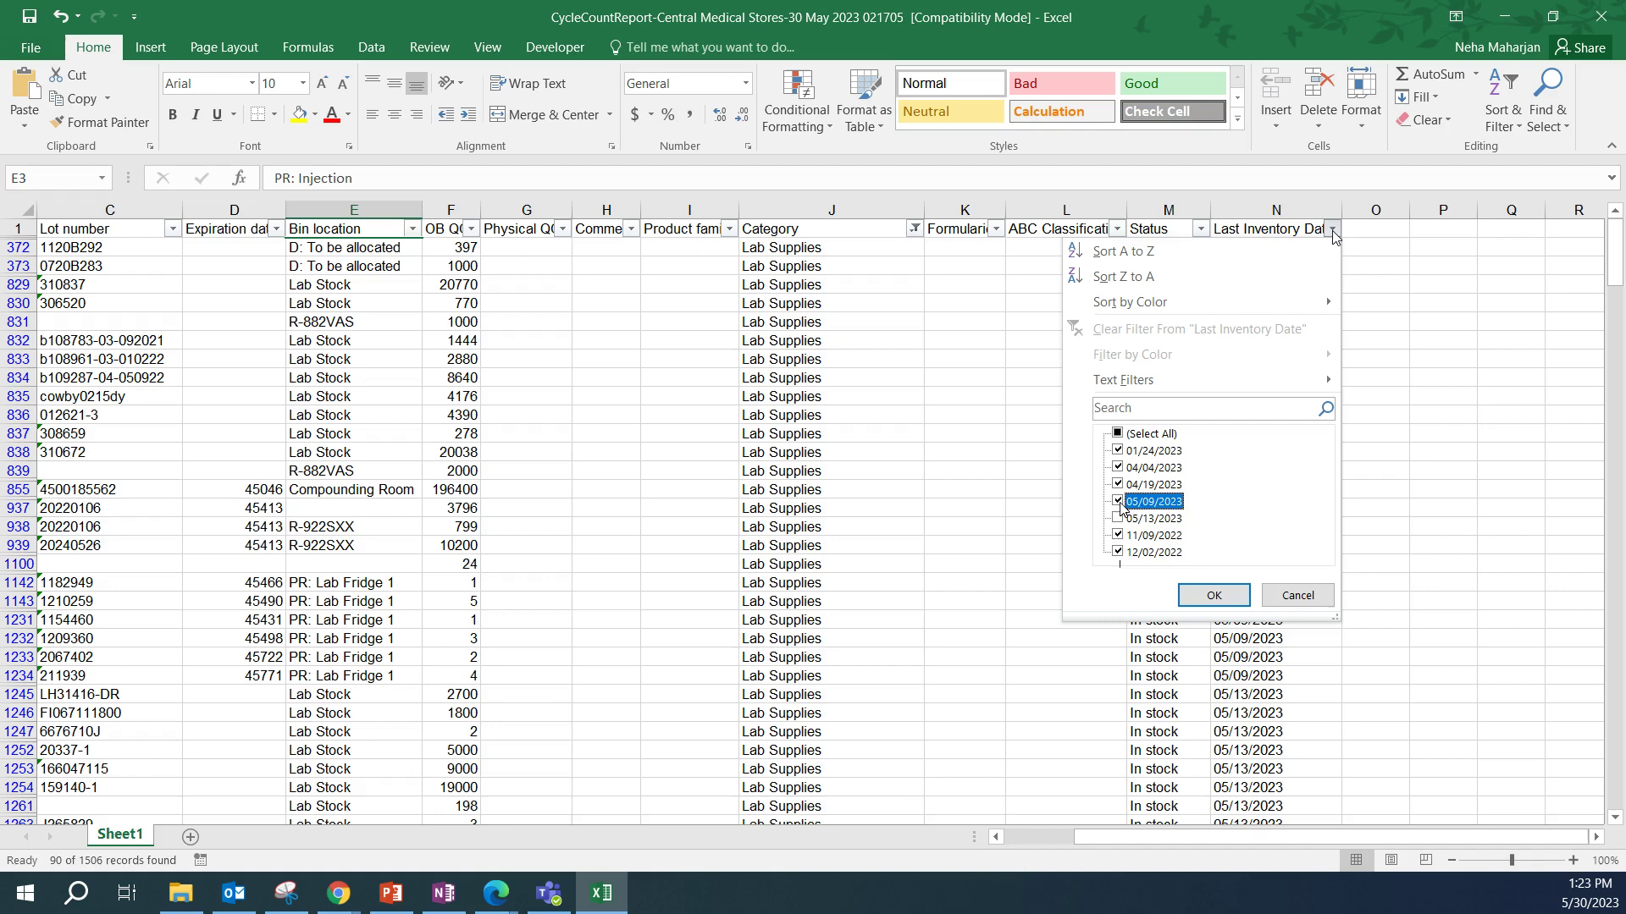
{"action": "left_click", "coordinate": [1119, 518]}
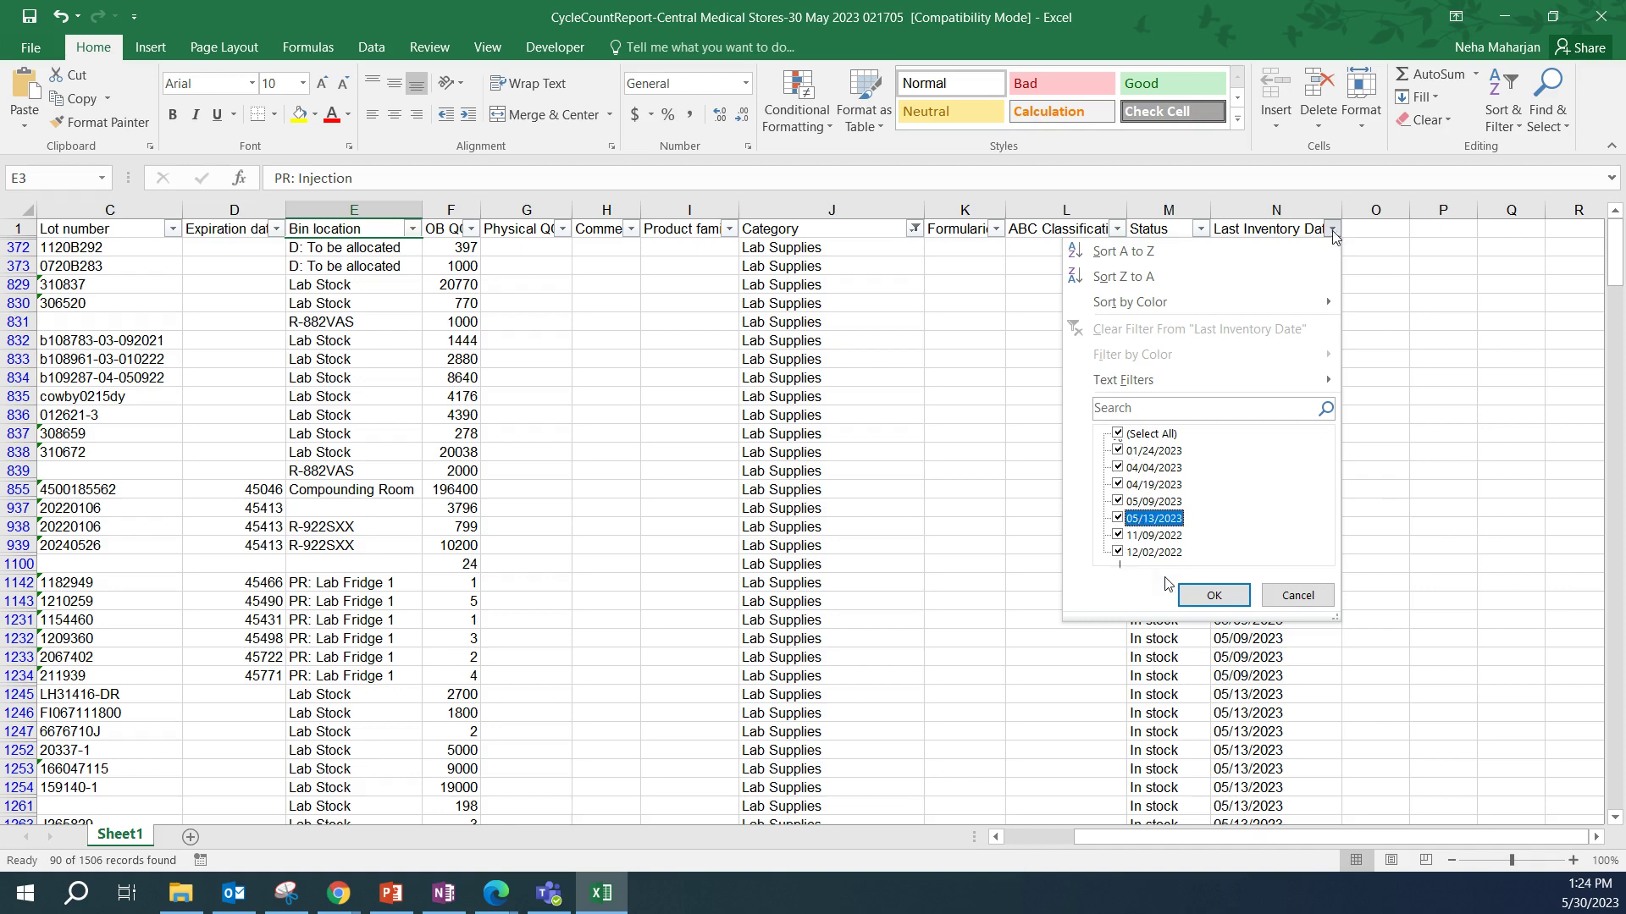
{"action": "left_click", "coordinate": [1213, 595]}
{"action": "left_click_drag", "start_coordinate": [1150, 838], "coordinate": [1080, 838]}
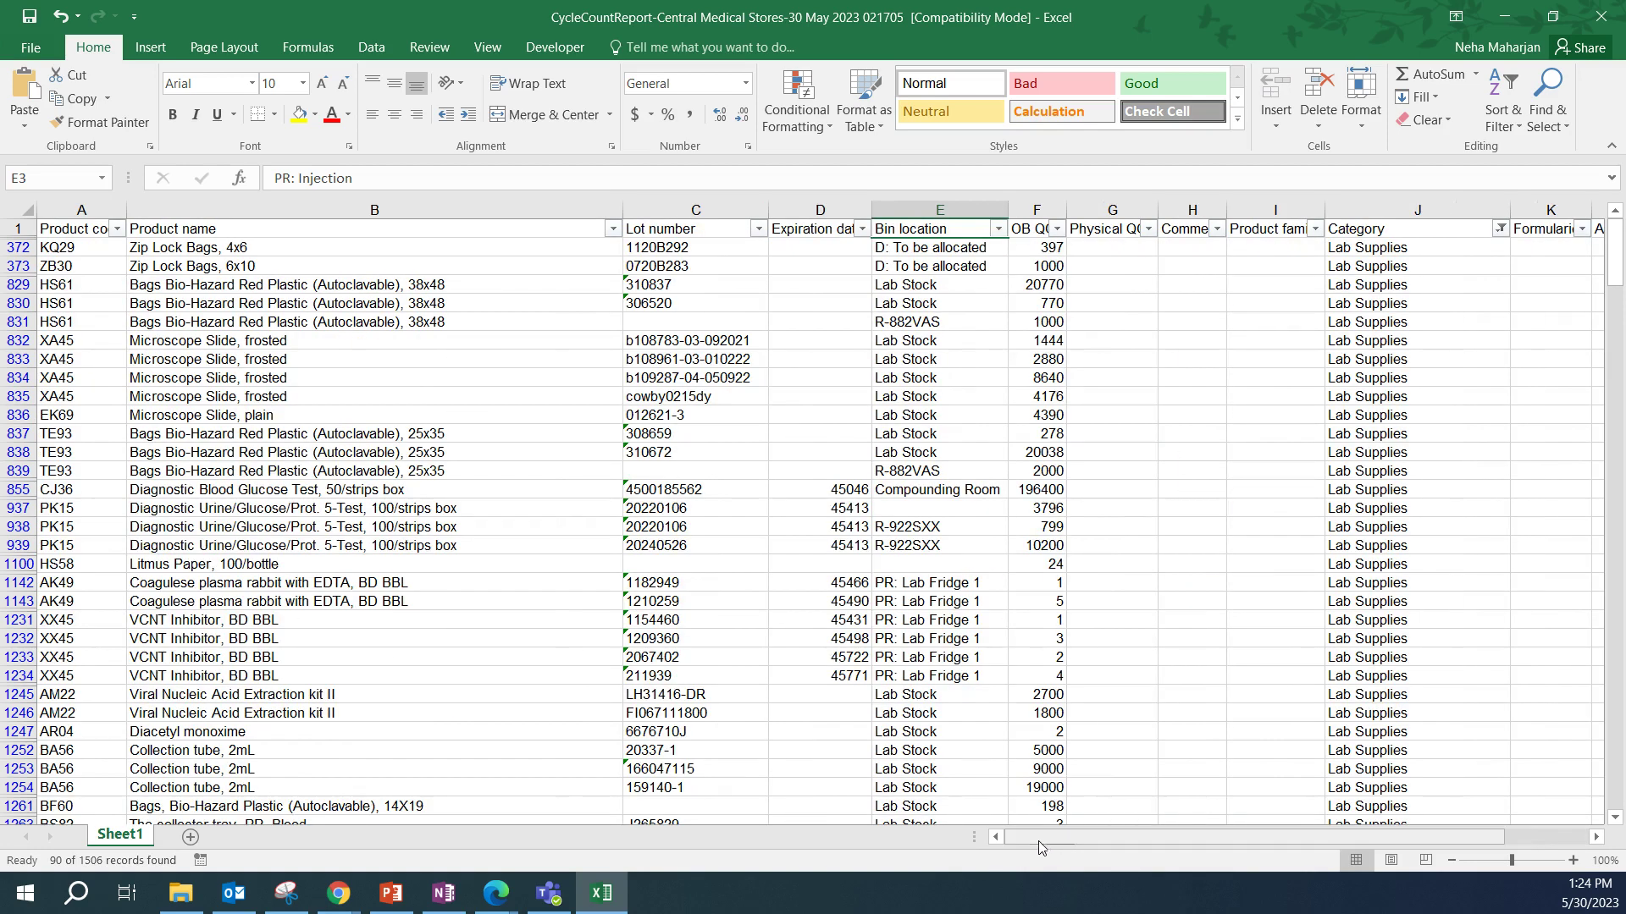
{"action": "scroll", "coordinate": [500, 406], "scroll_direction": "down", "scroll_amount": 3}
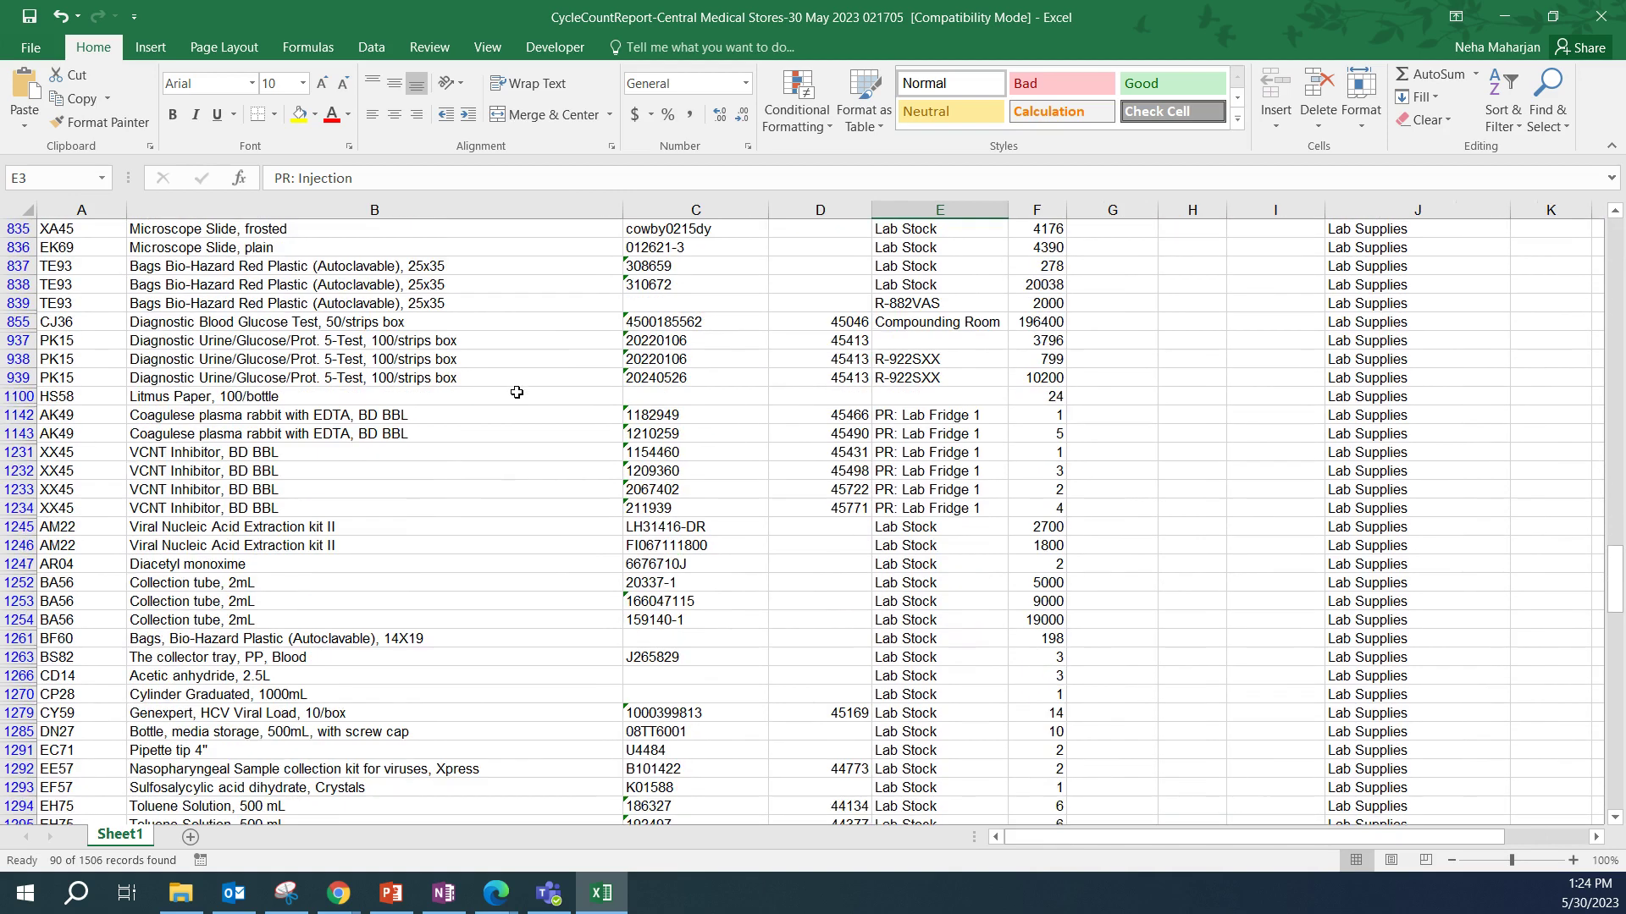
{"action": "scroll", "coordinate": [517, 405], "scroll_direction": "up", "scroll_amount": 3}
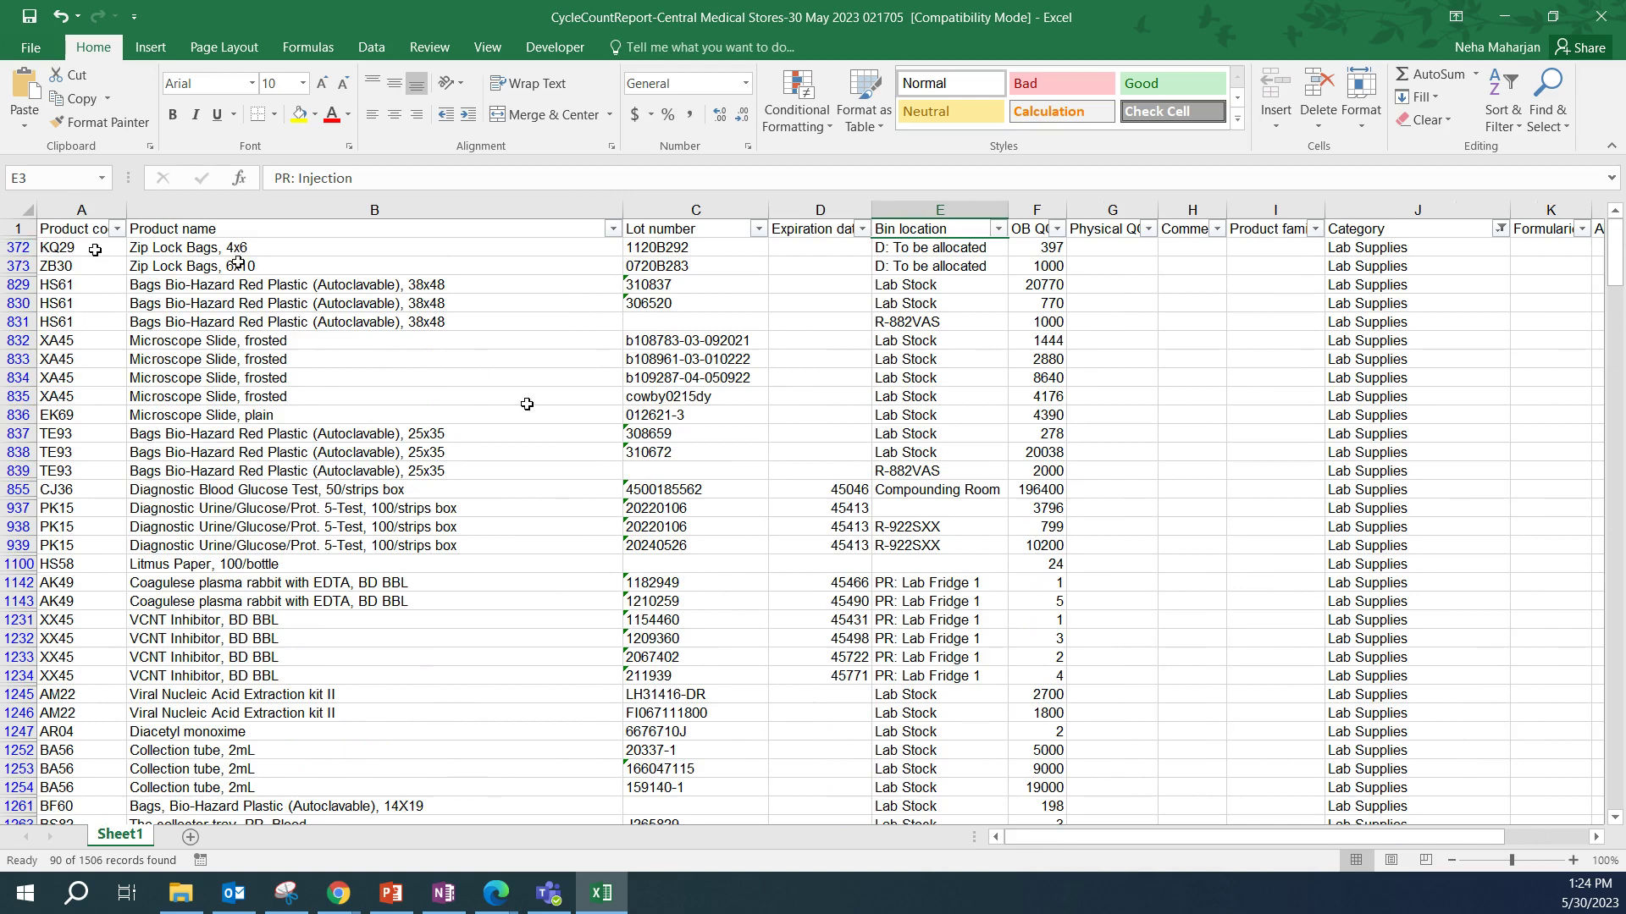
{"action": "left_click", "coordinate": [683, 251]}
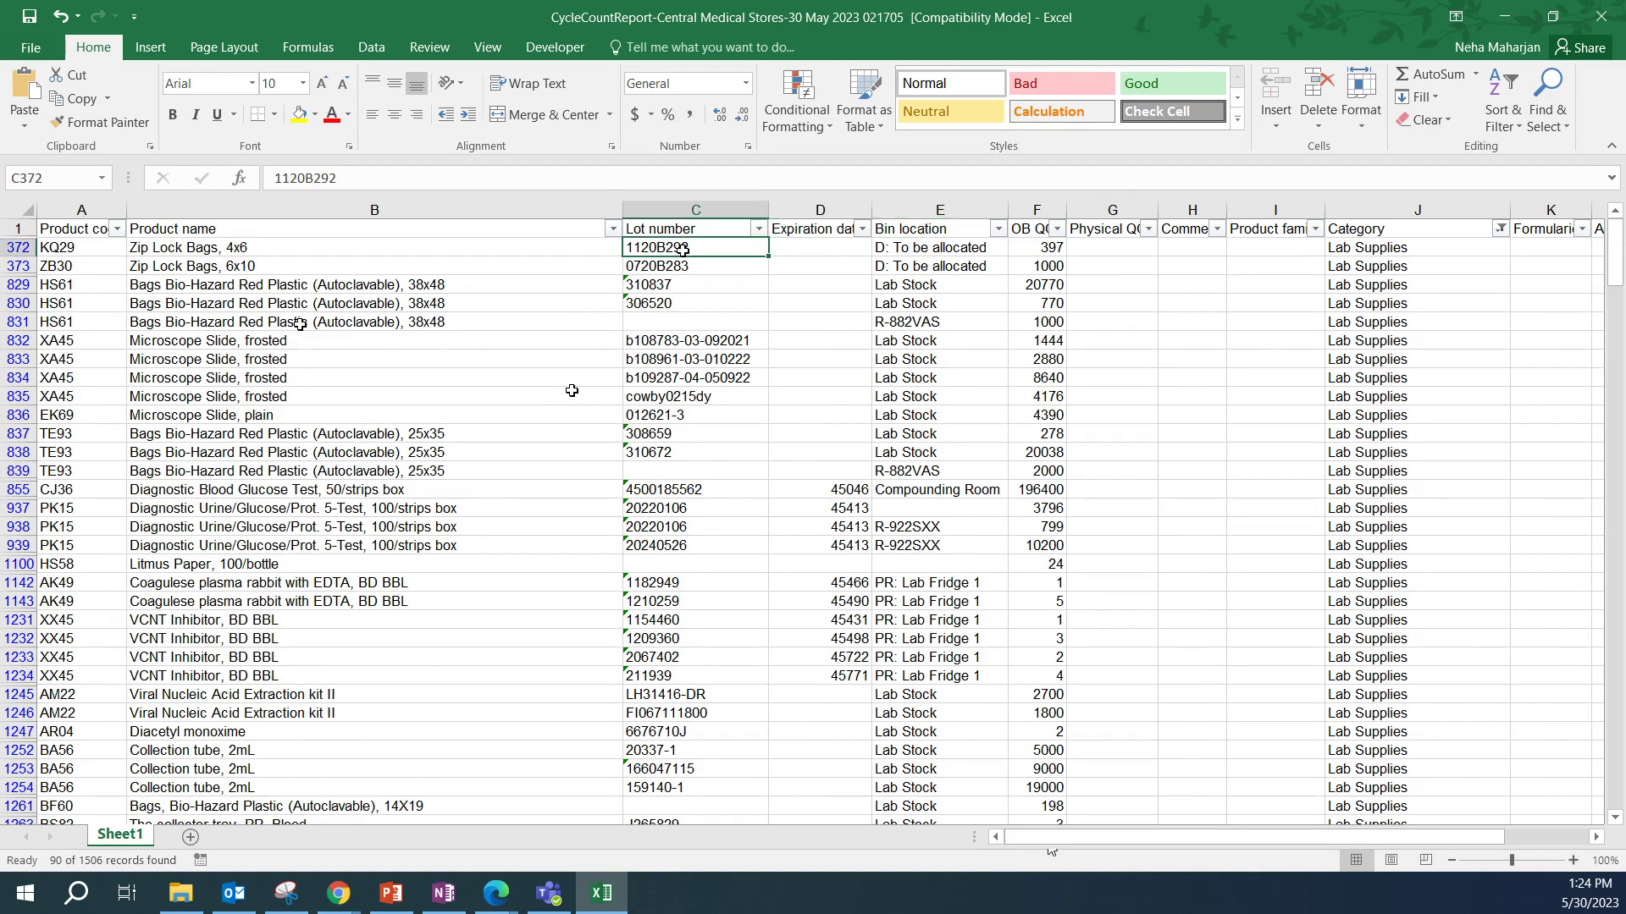
{"action": "left_click", "coordinate": [924, 248]}
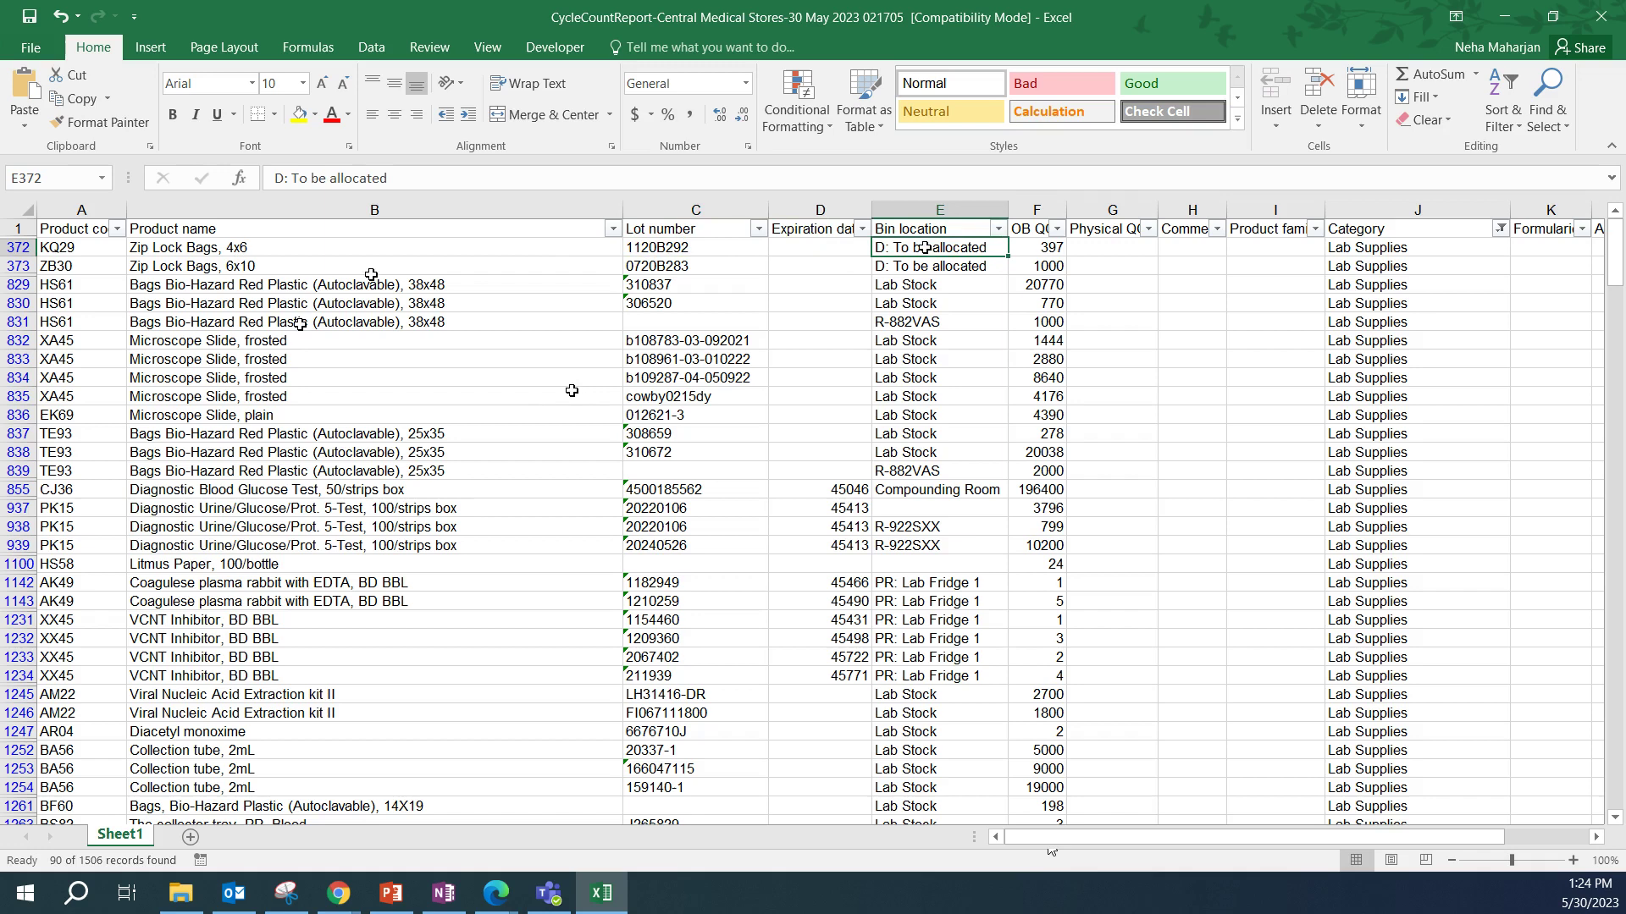
{"action": "left_click", "coordinate": [211, 248]}
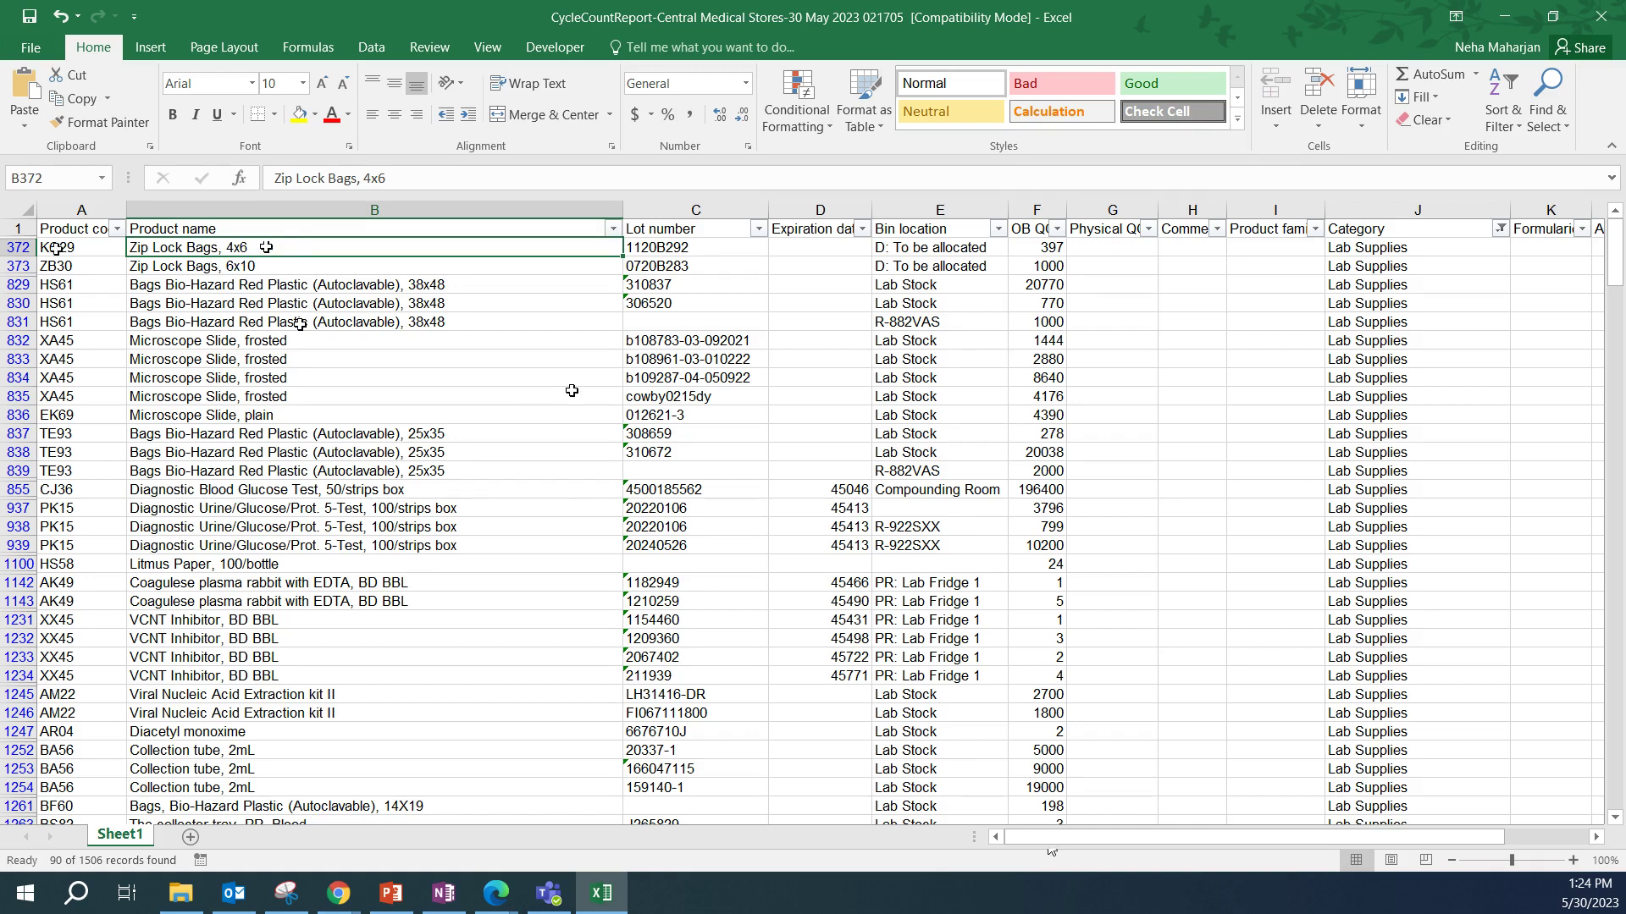
{"action": "left_click", "coordinate": [19, 247]}
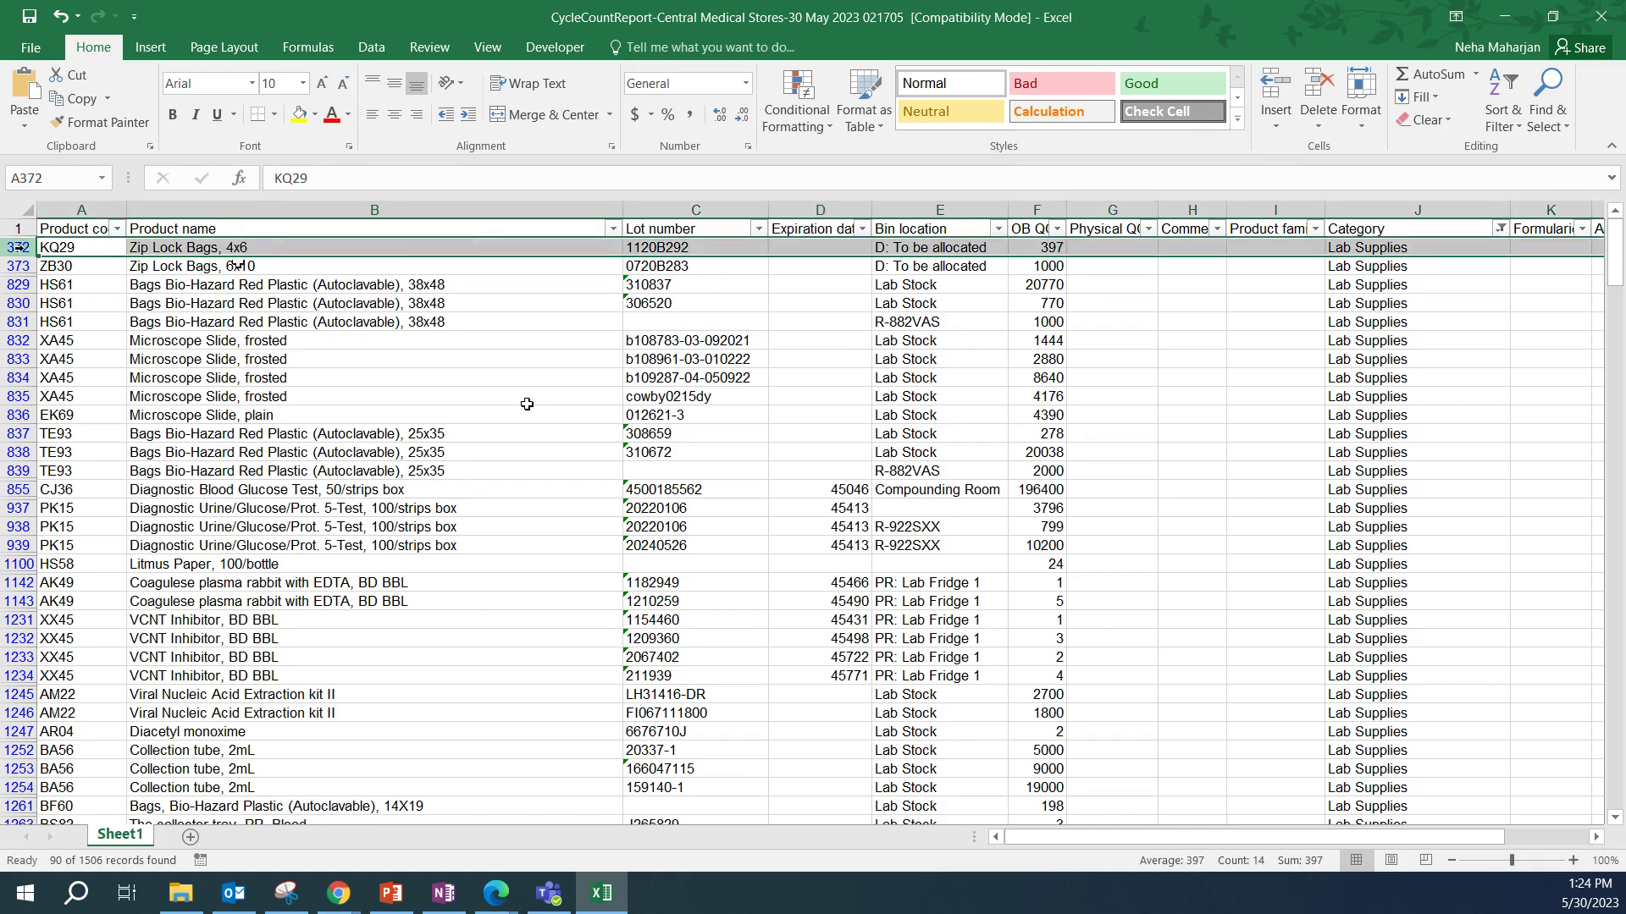
{"action": "left_click", "coordinate": [19, 266]}
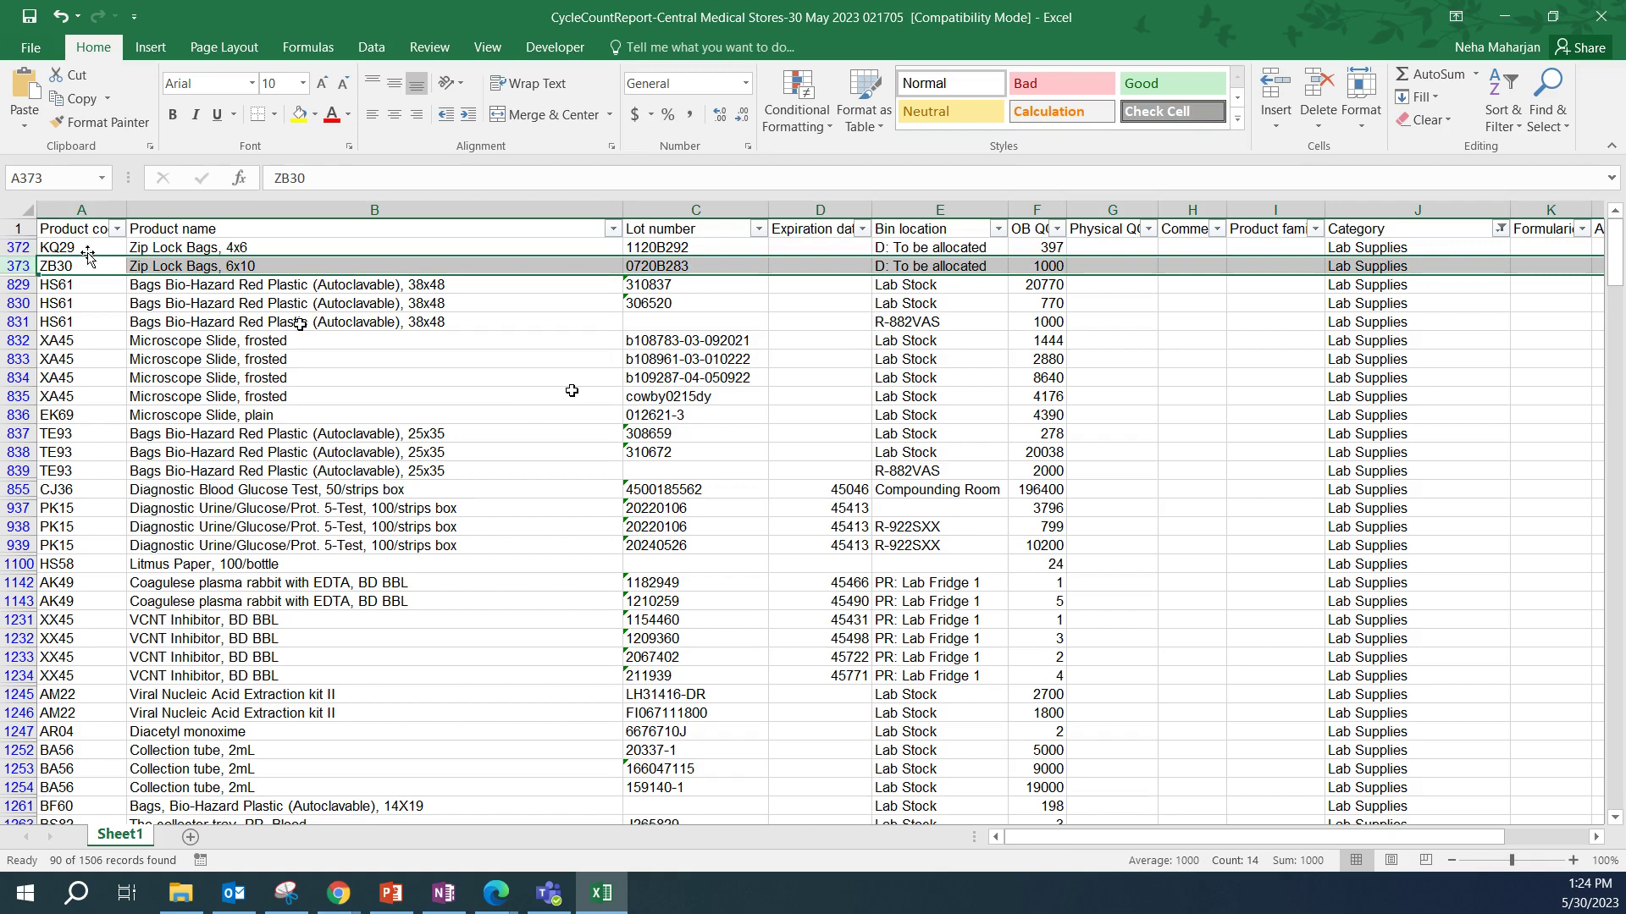
{"action": "left_click_drag", "start_coordinate": [87, 254], "coordinate": [245, 415]}
{"action": "left_click", "coordinate": [93, 349]}
{"action": "scroll", "coordinate": [245, 370], "scroll_direction": "down", "scroll_amount": 1}
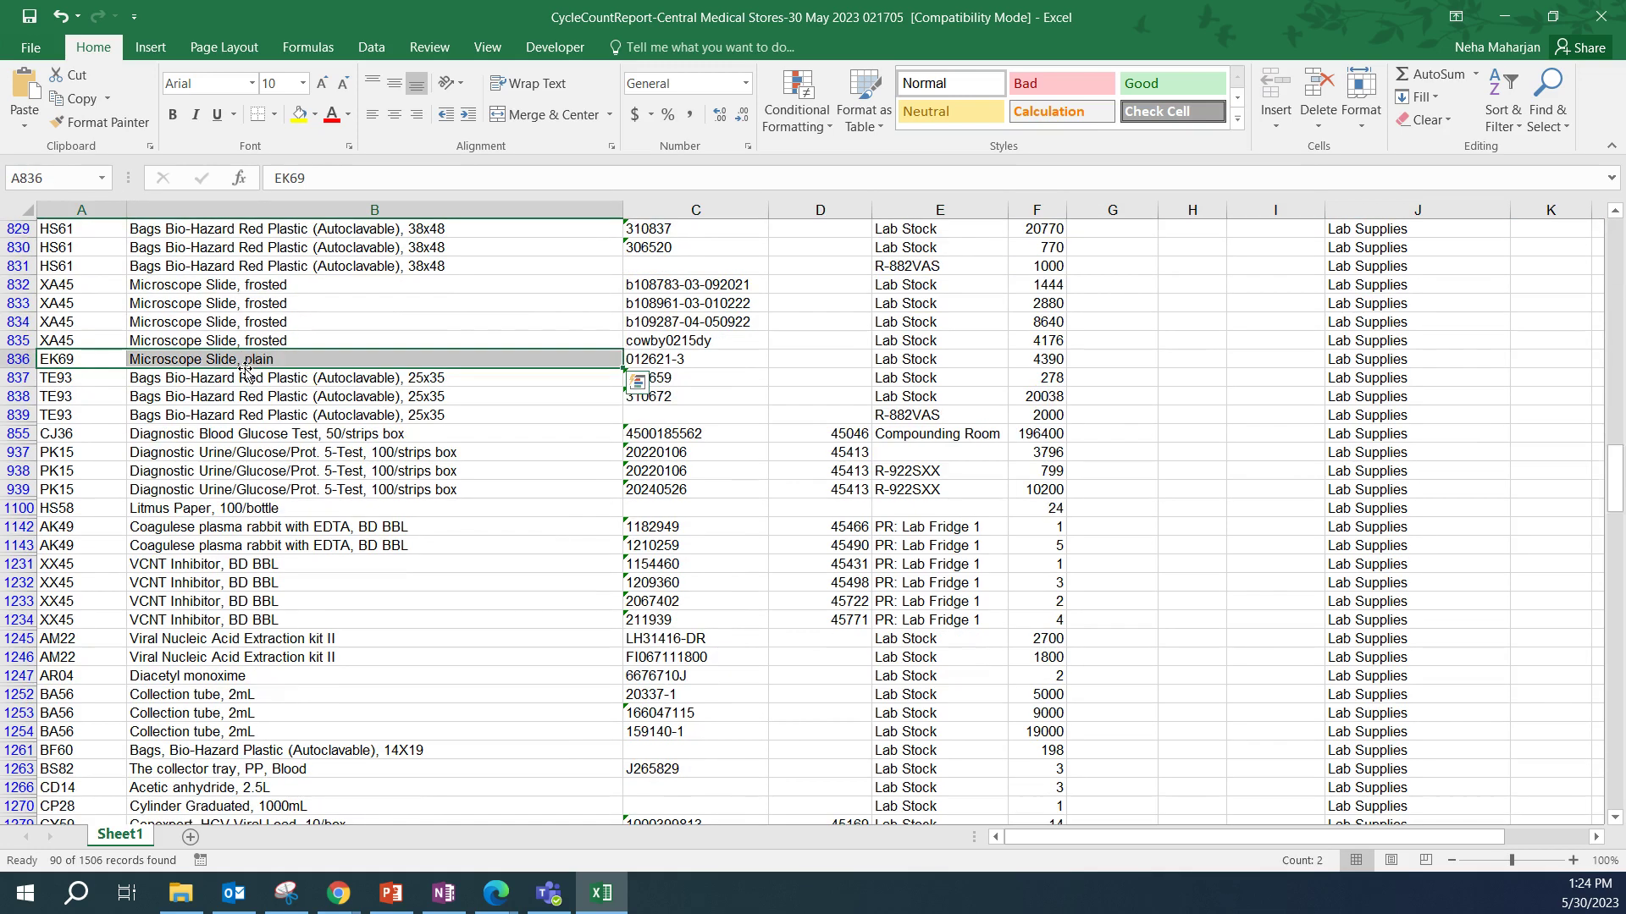
{"action": "left_click_drag", "start_coordinate": [95, 378], "coordinate": [199, 415]}
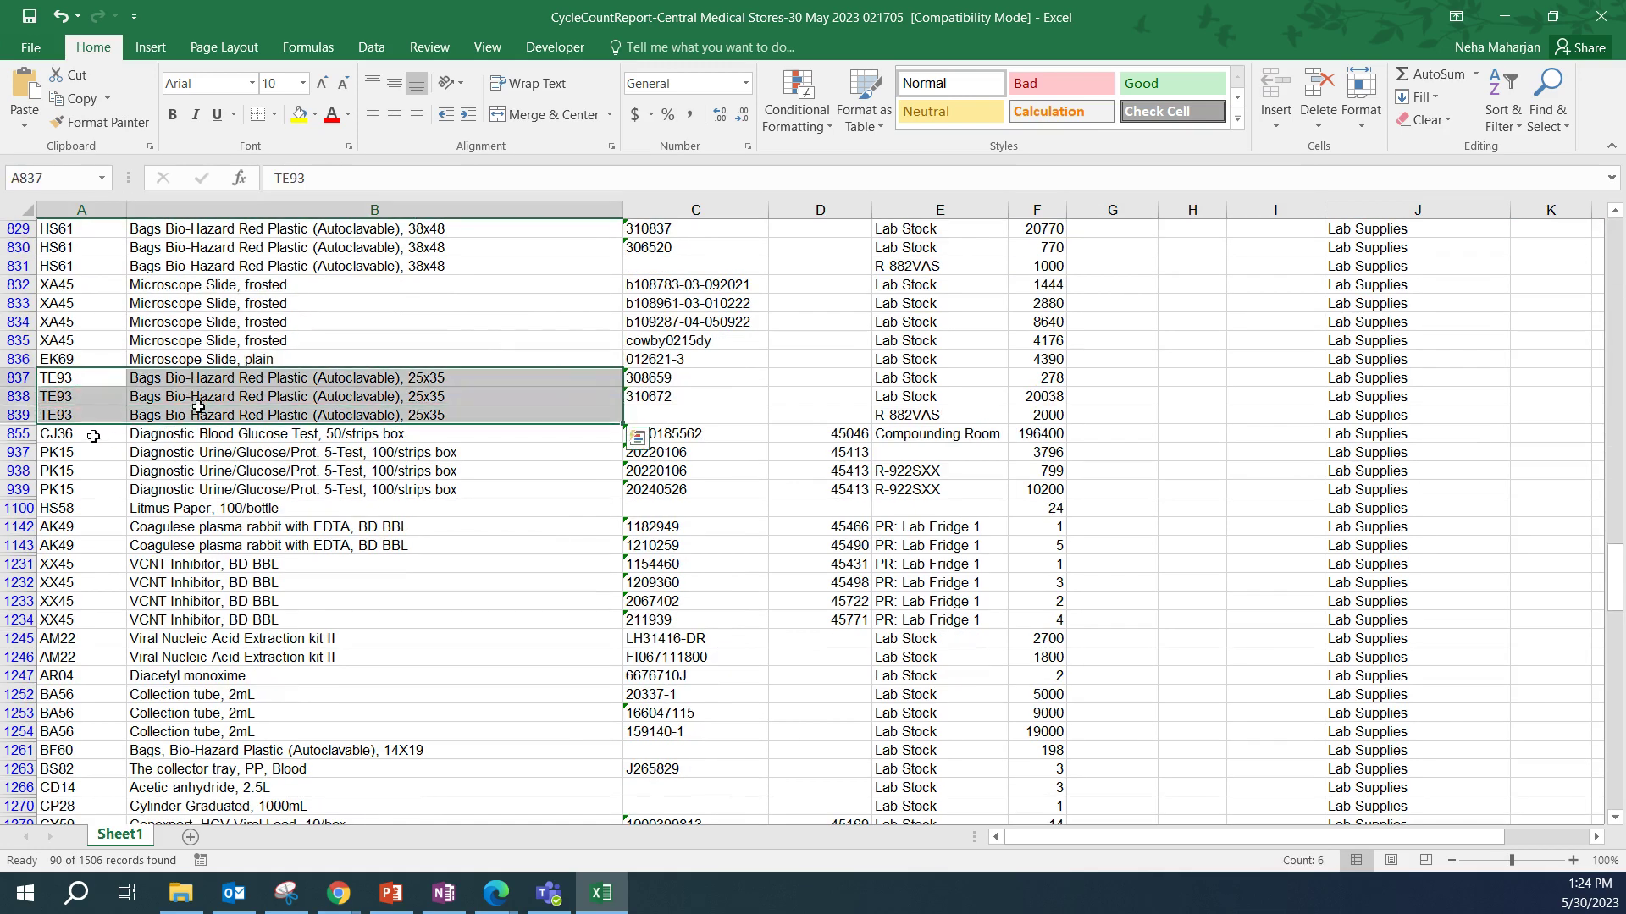
{"action": "left_click_drag", "start_coordinate": [93, 434], "coordinate": [203, 487]}
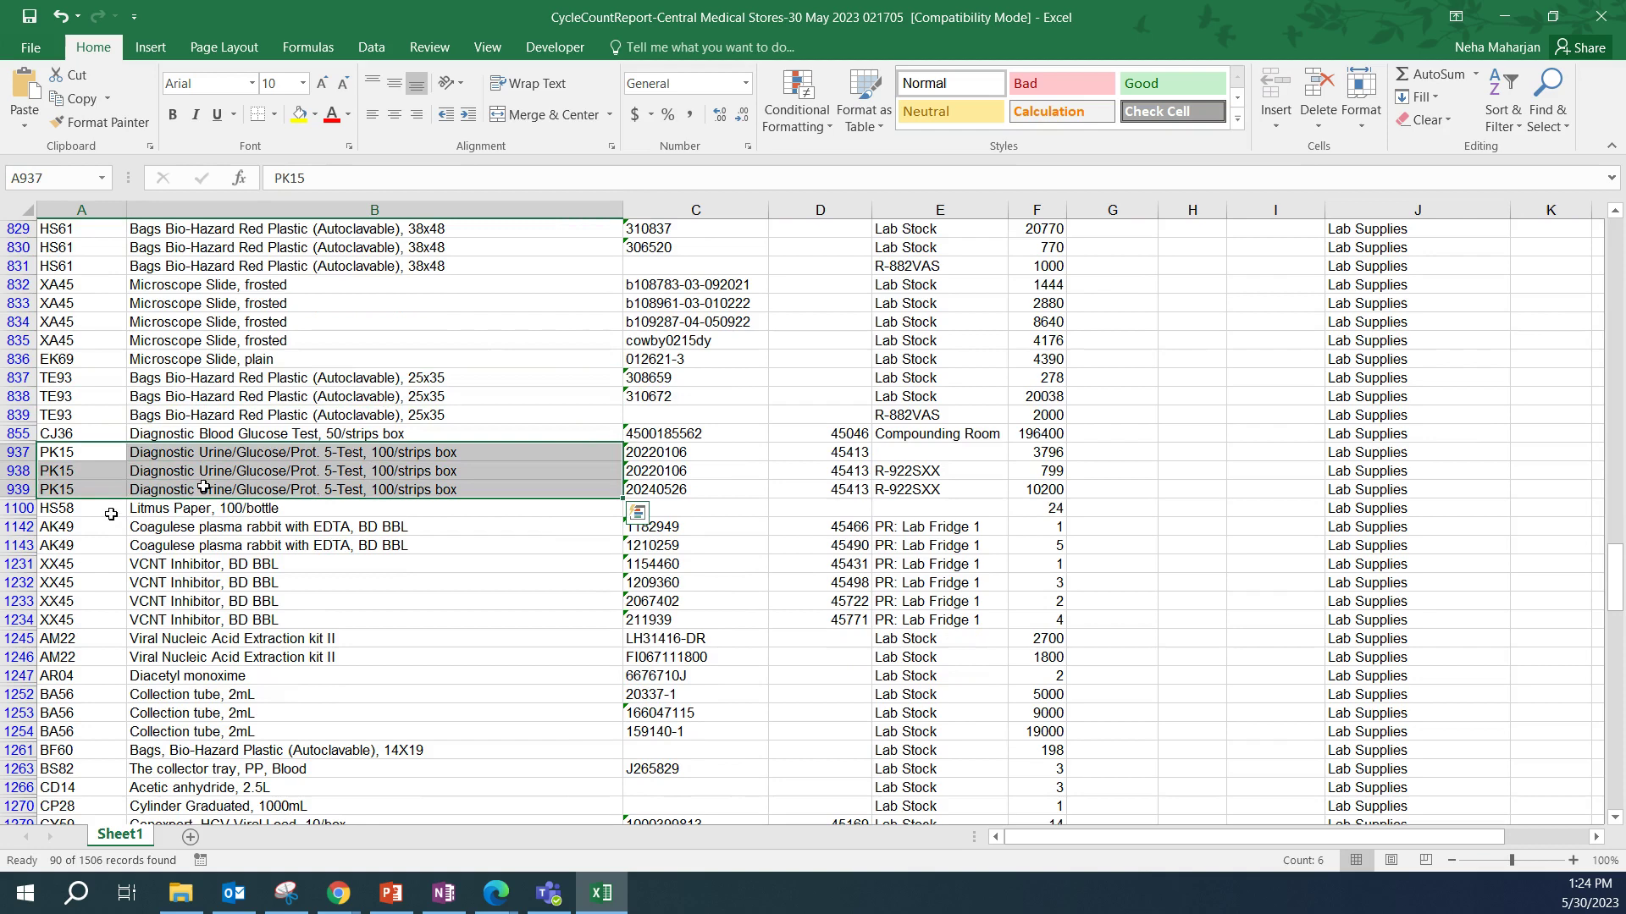
{"action": "left_click", "coordinate": [111, 508]}
{"action": "scroll", "coordinate": [111, 508], "scroll_direction": "down", "scroll_amount": 2}
{"action": "left_click_drag", "start_coordinate": [85, 415], "coordinate": [165, 430]}
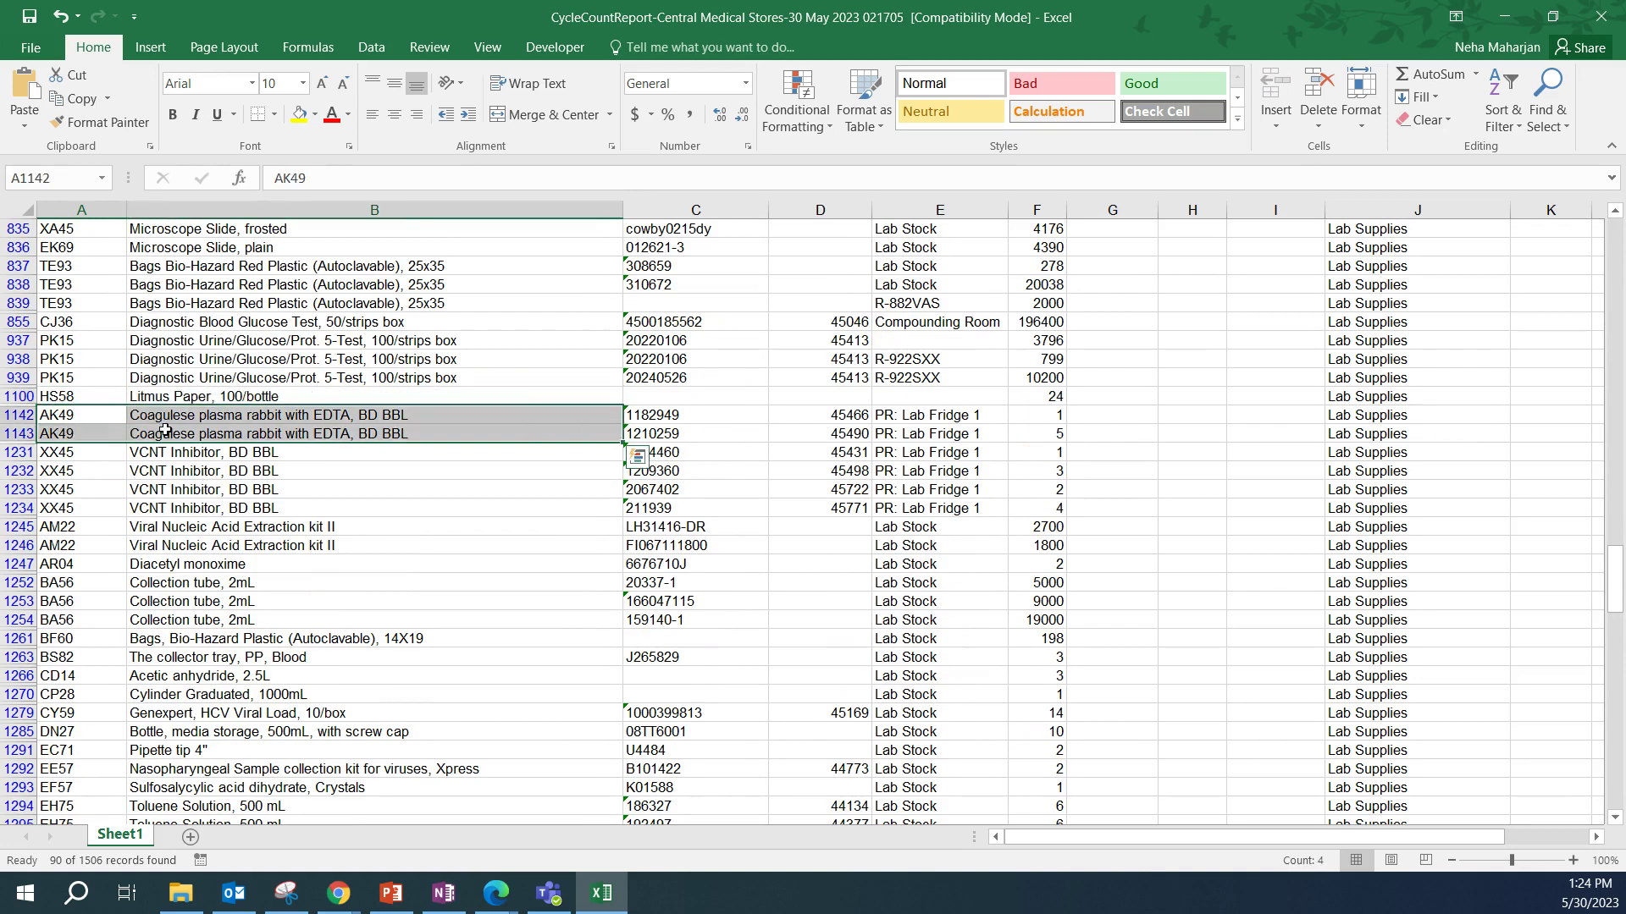
{"action": "left_click", "coordinate": [92, 454]}
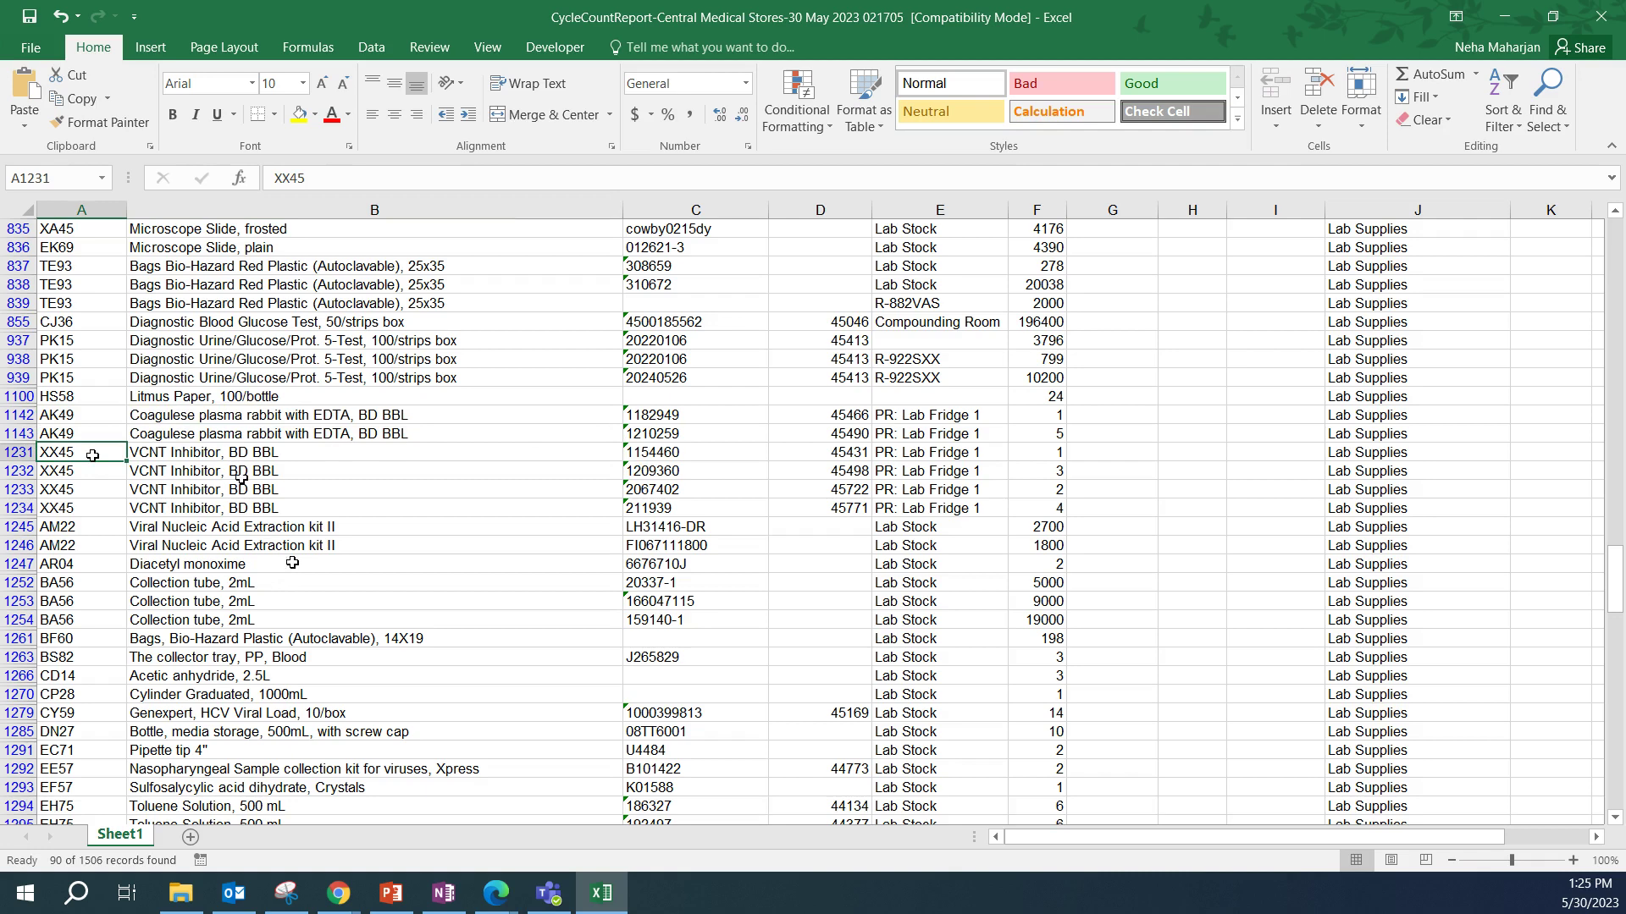
{"action": "key", "text": "ctrl+shift+Right"}
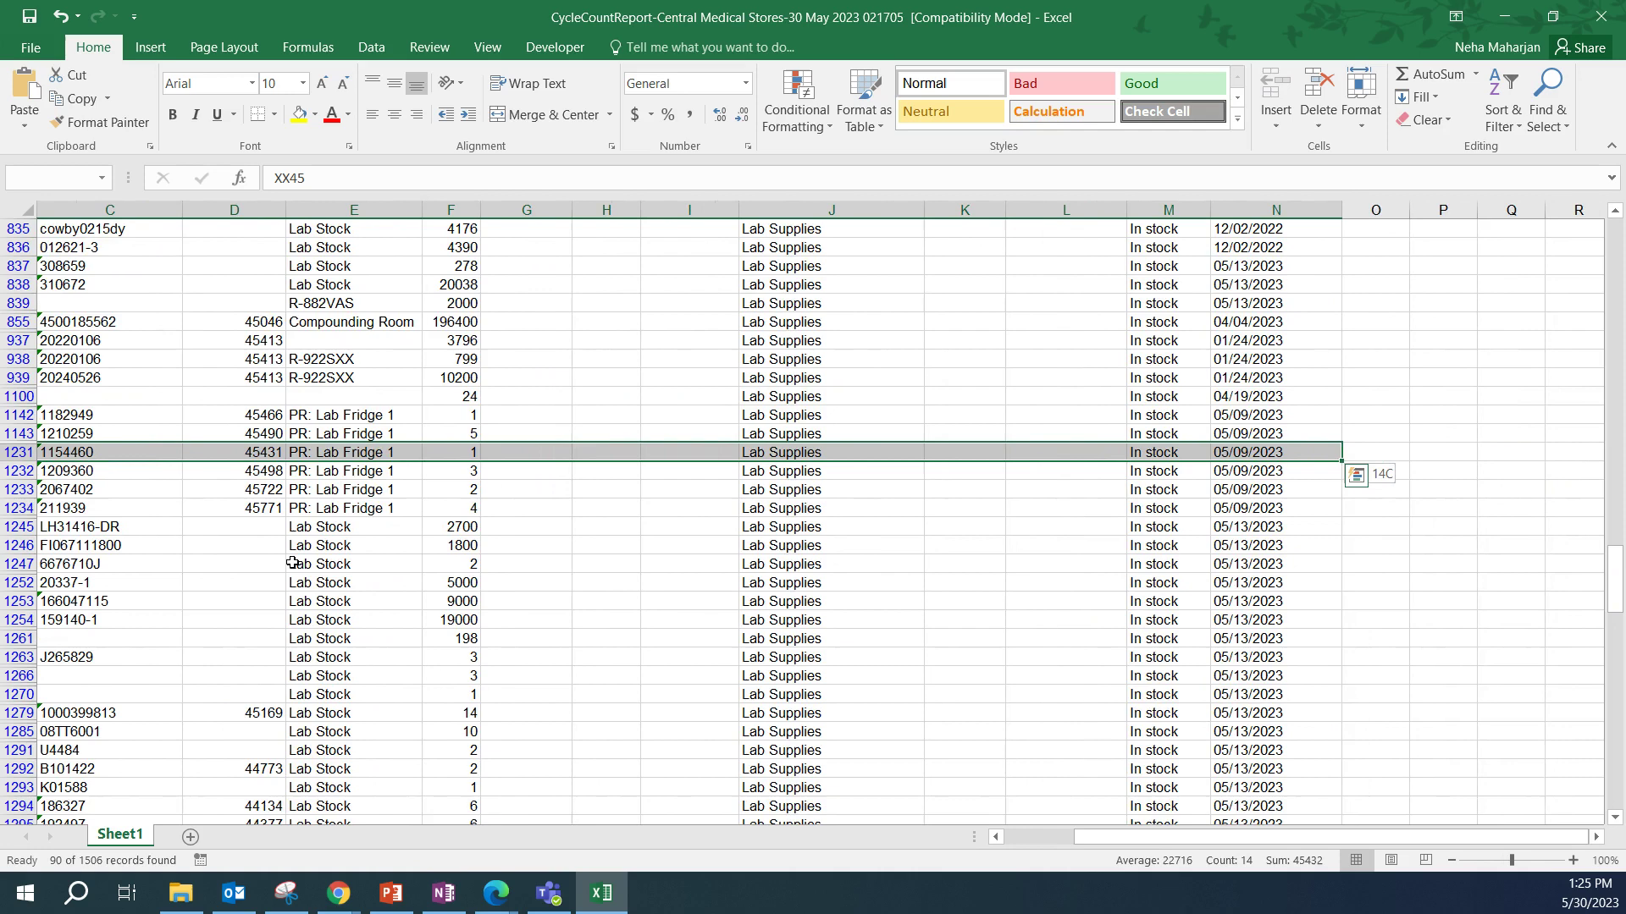
{"action": "key", "text": "ctrl+shift+Down"}
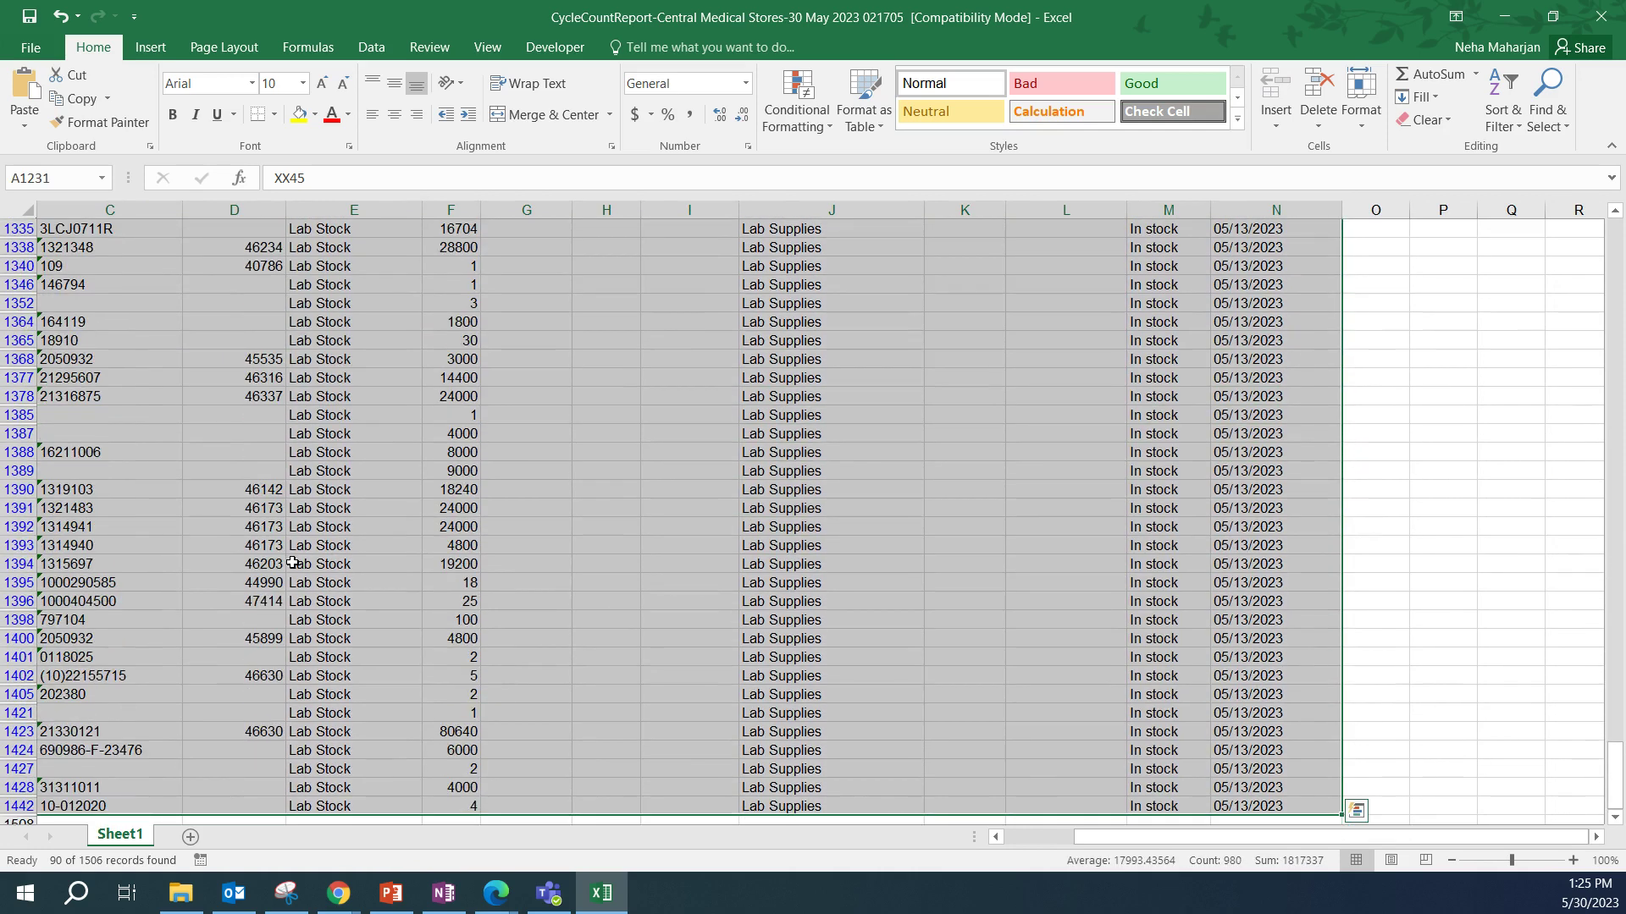
{"action": "scroll", "coordinate": [277, 491], "scroll_direction": "up", "scroll_amount": 13}
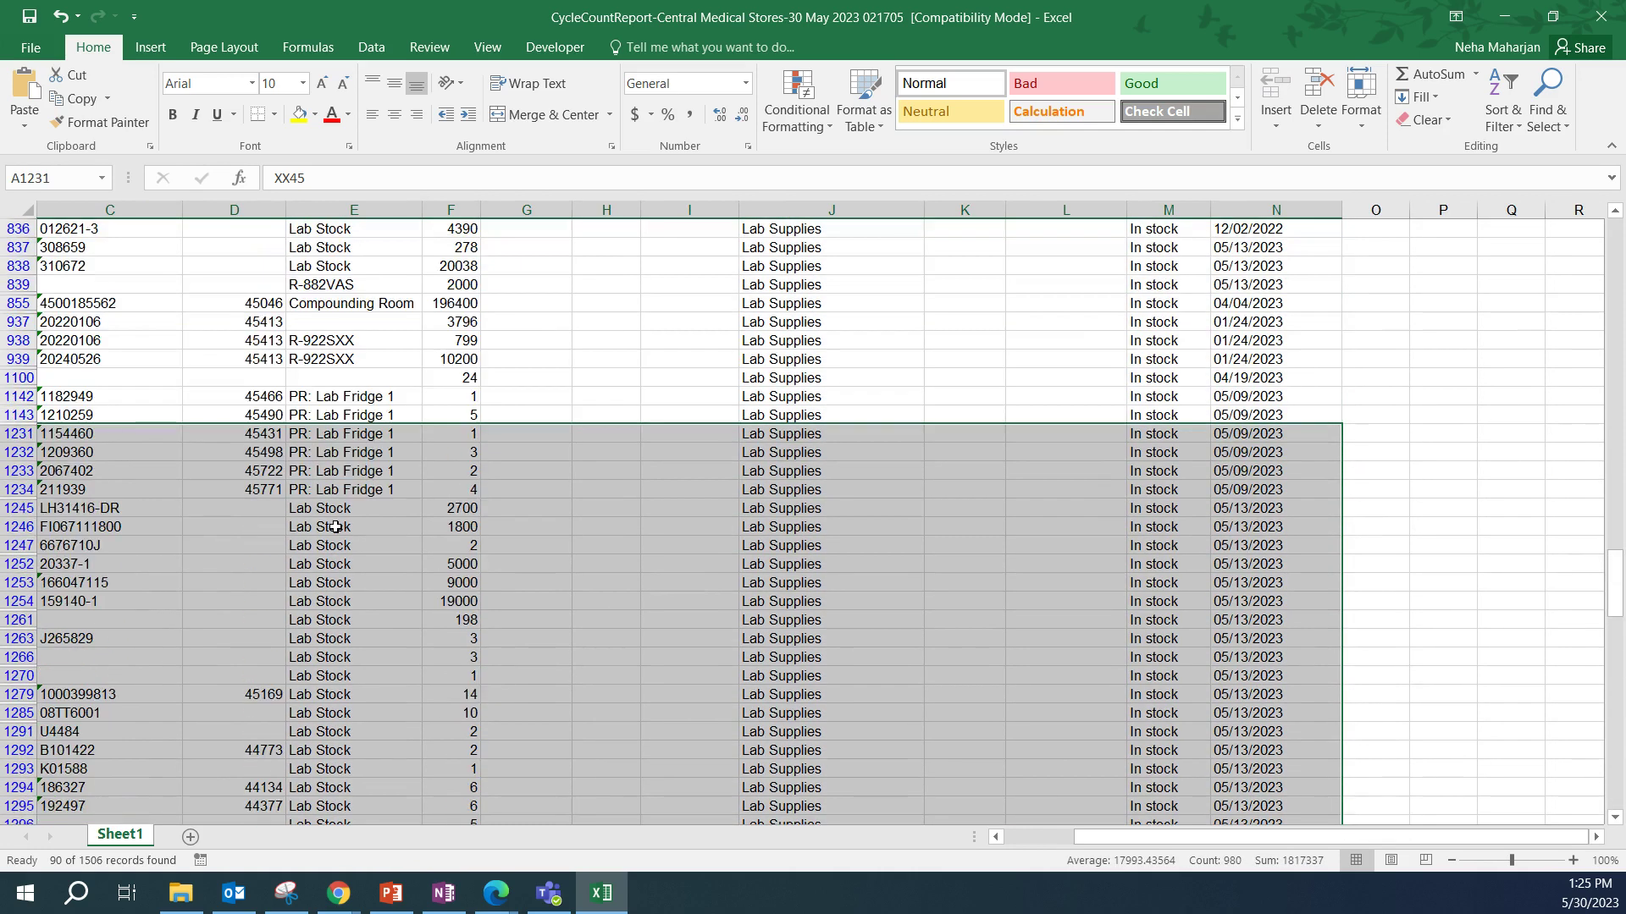
{"action": "right_click", "coordinate": [499, 658]}
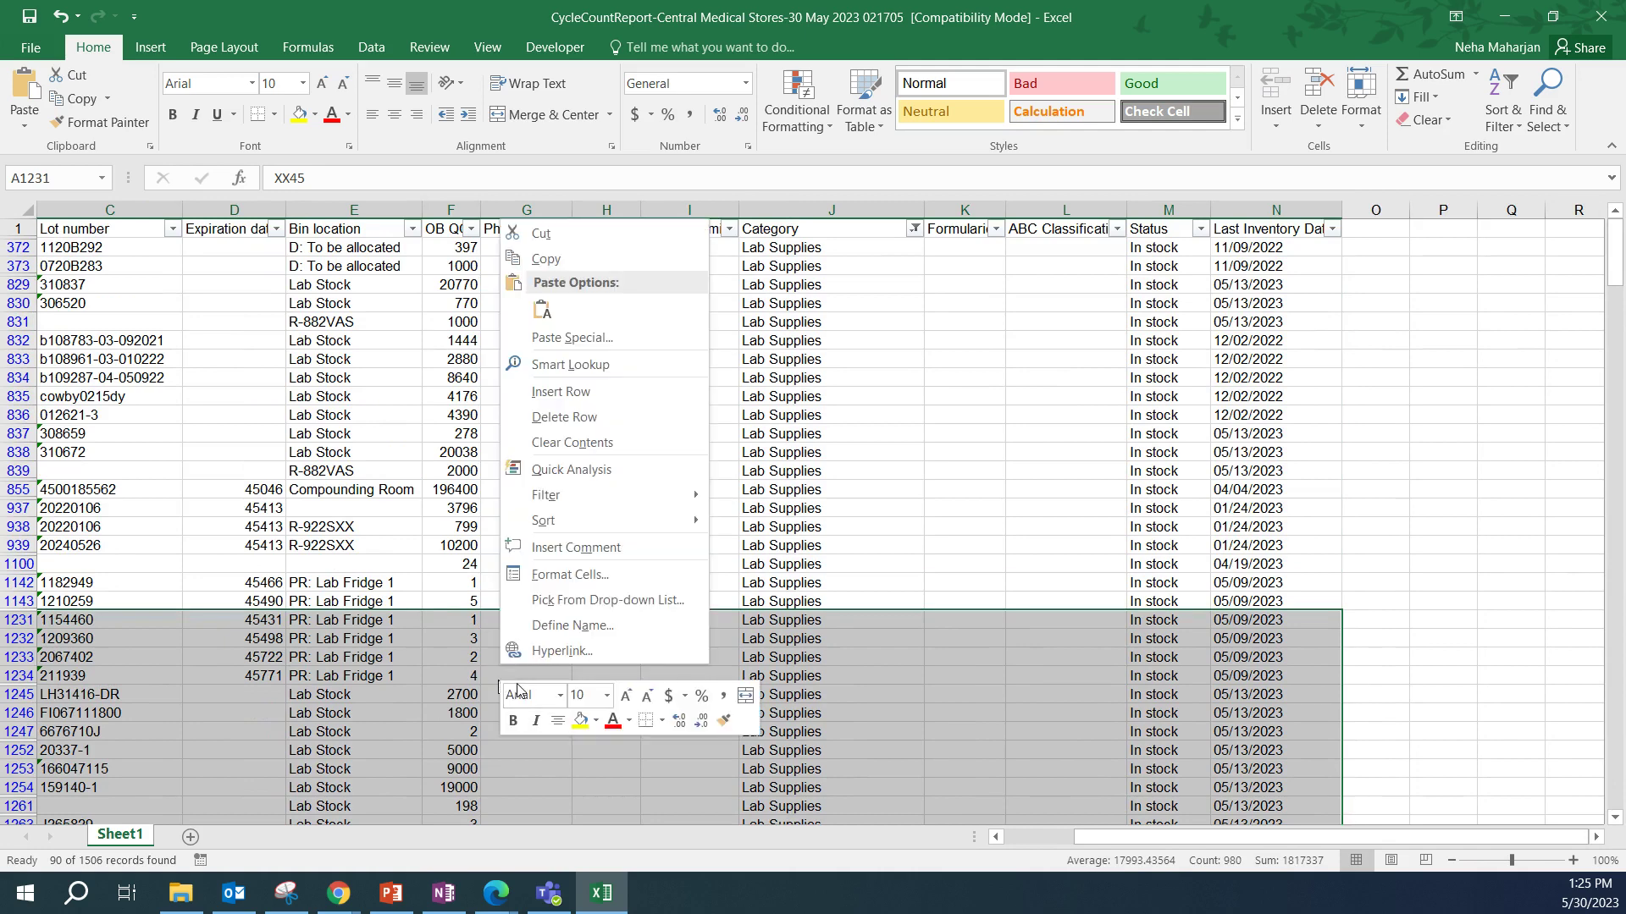
{"action": "left_click", "coordinate": [564, 416]}
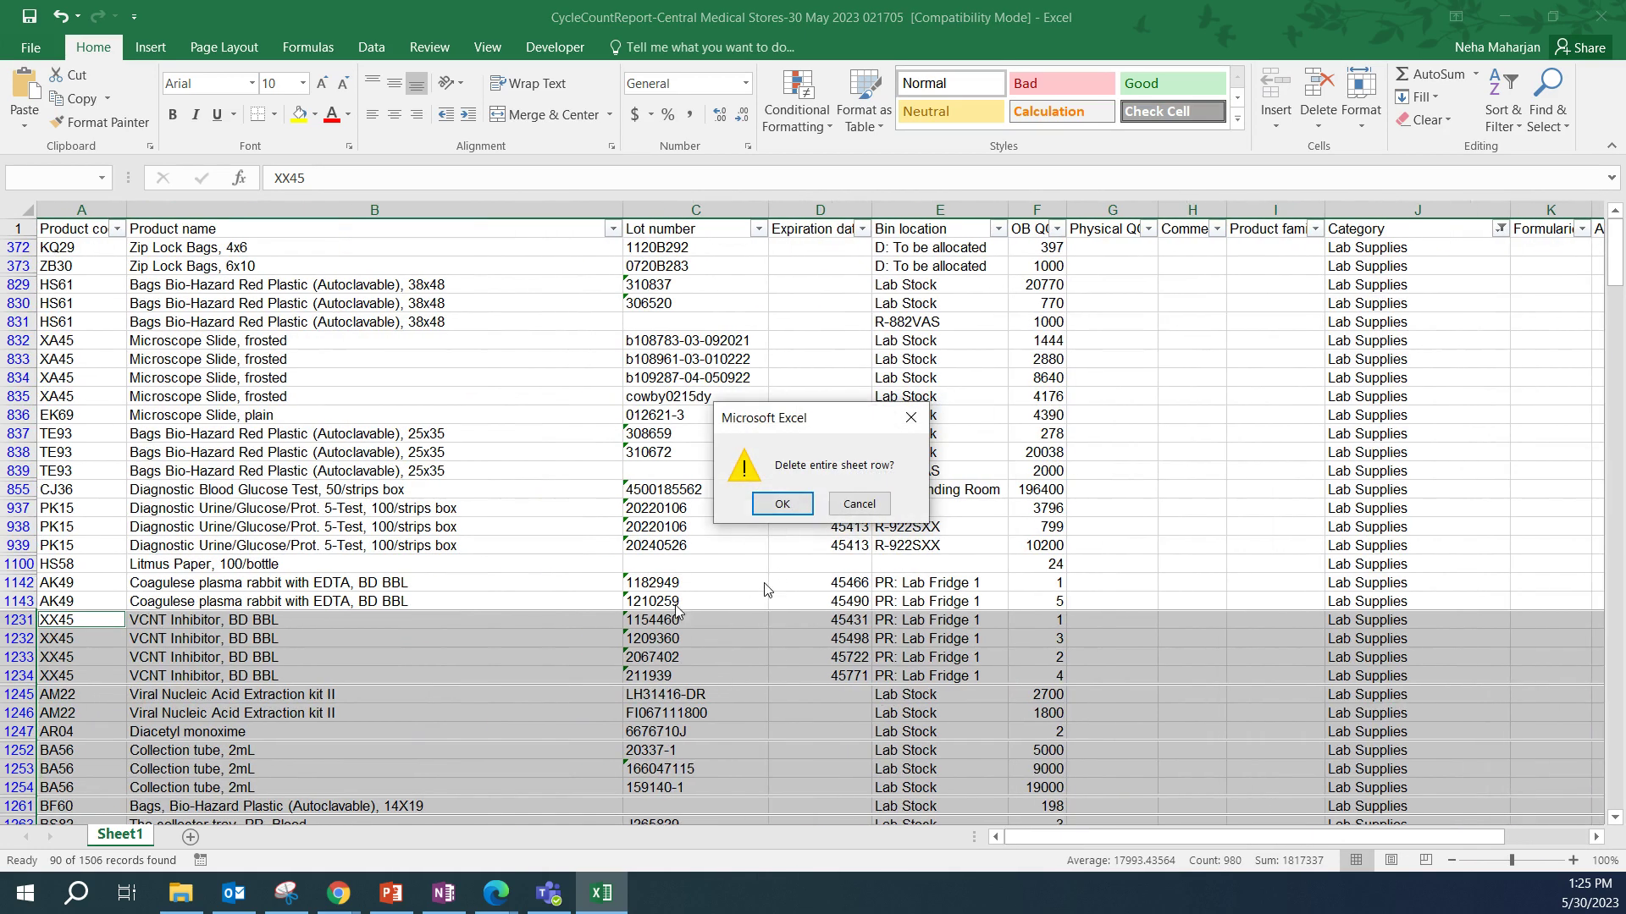
{"action": "left_click", "coordinate": [781, 504]}
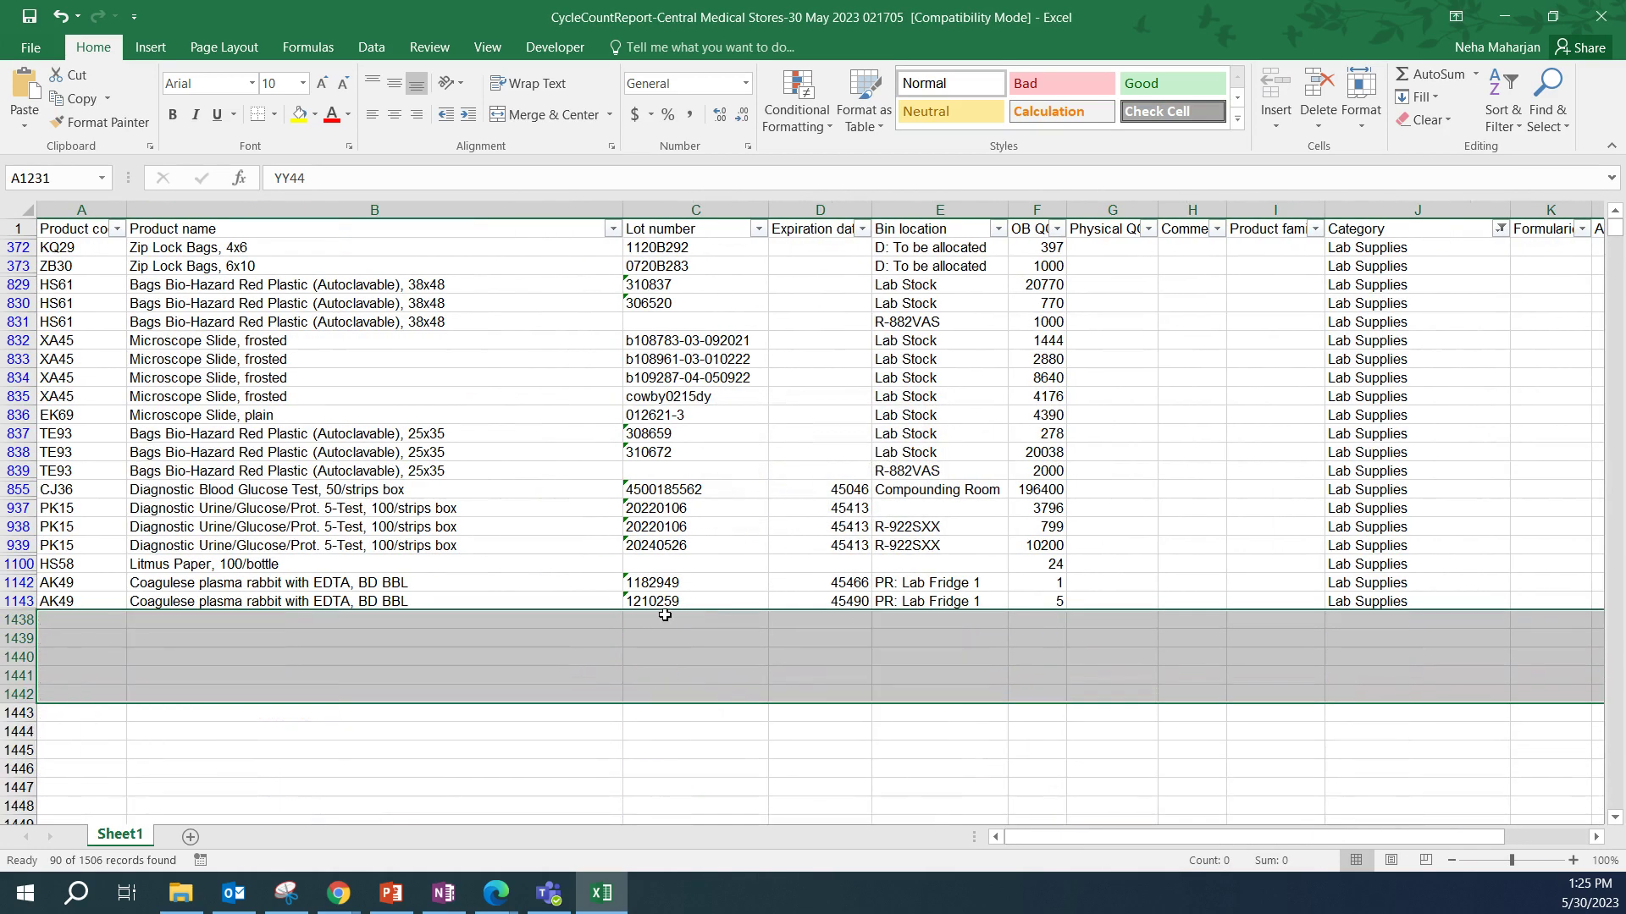
{"action": "left_click", "coordinate": [700, 527]}
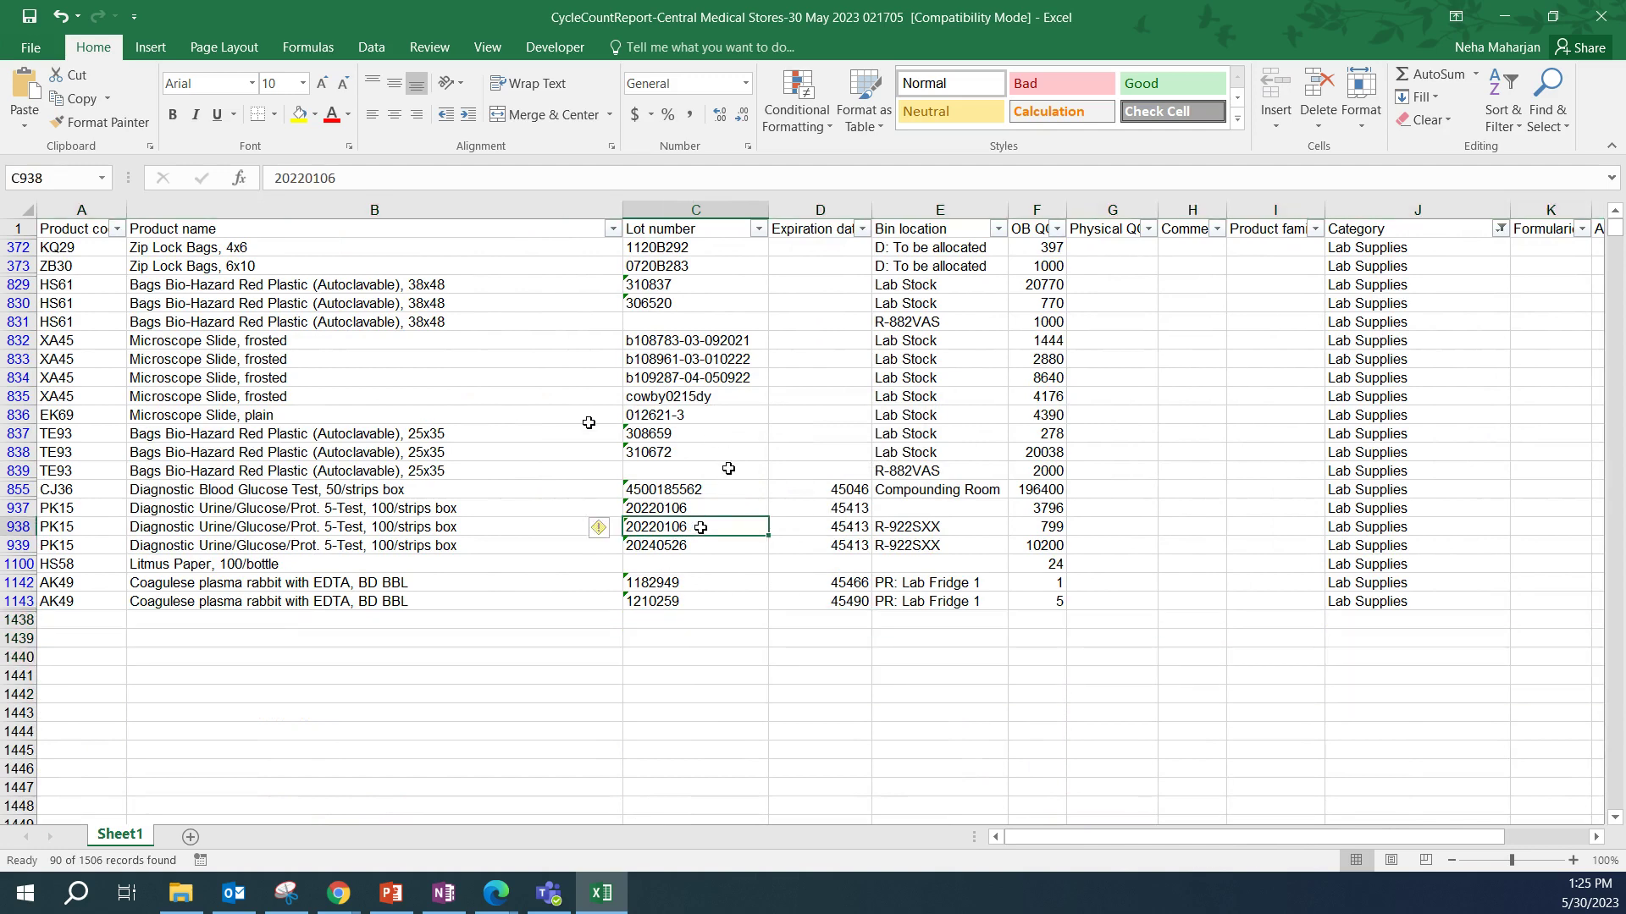
{"action": "mouse_move", "coordinate": [1073, 836]}
{"action": "left_mouse_down"}
{"action": "mouse_move", "coordinate": [1145, 836]}
{"action": "mouse_move", "coordinate": [1055, 846]}
{"action": "left_mouse_up"}
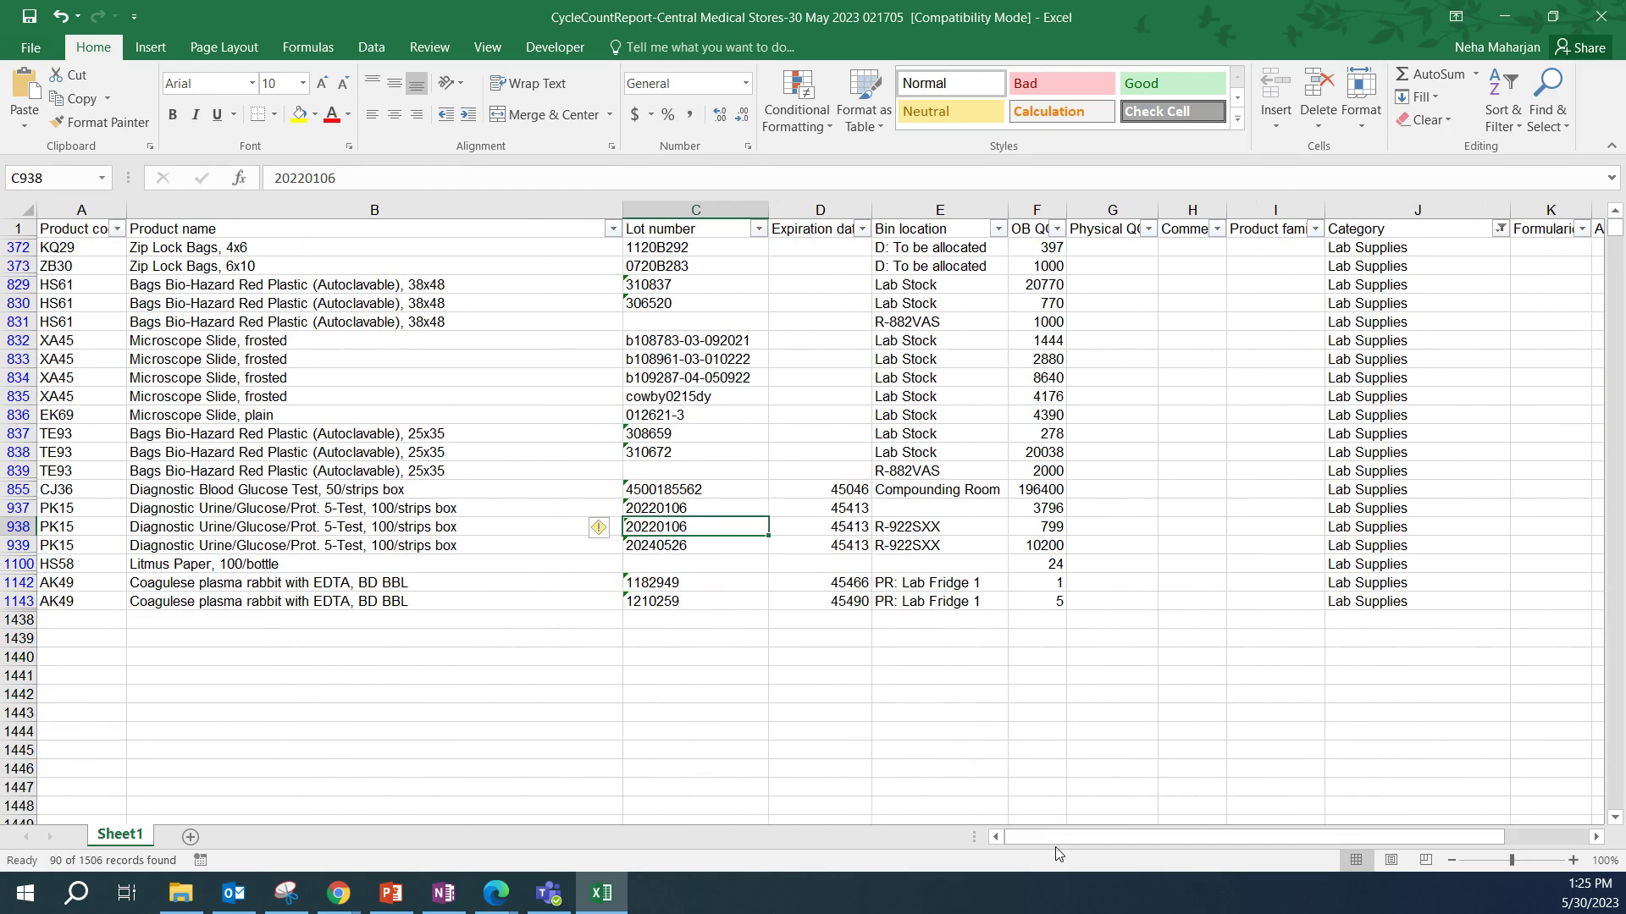
{"action": "left_click", "coordinate": [859, 526]}
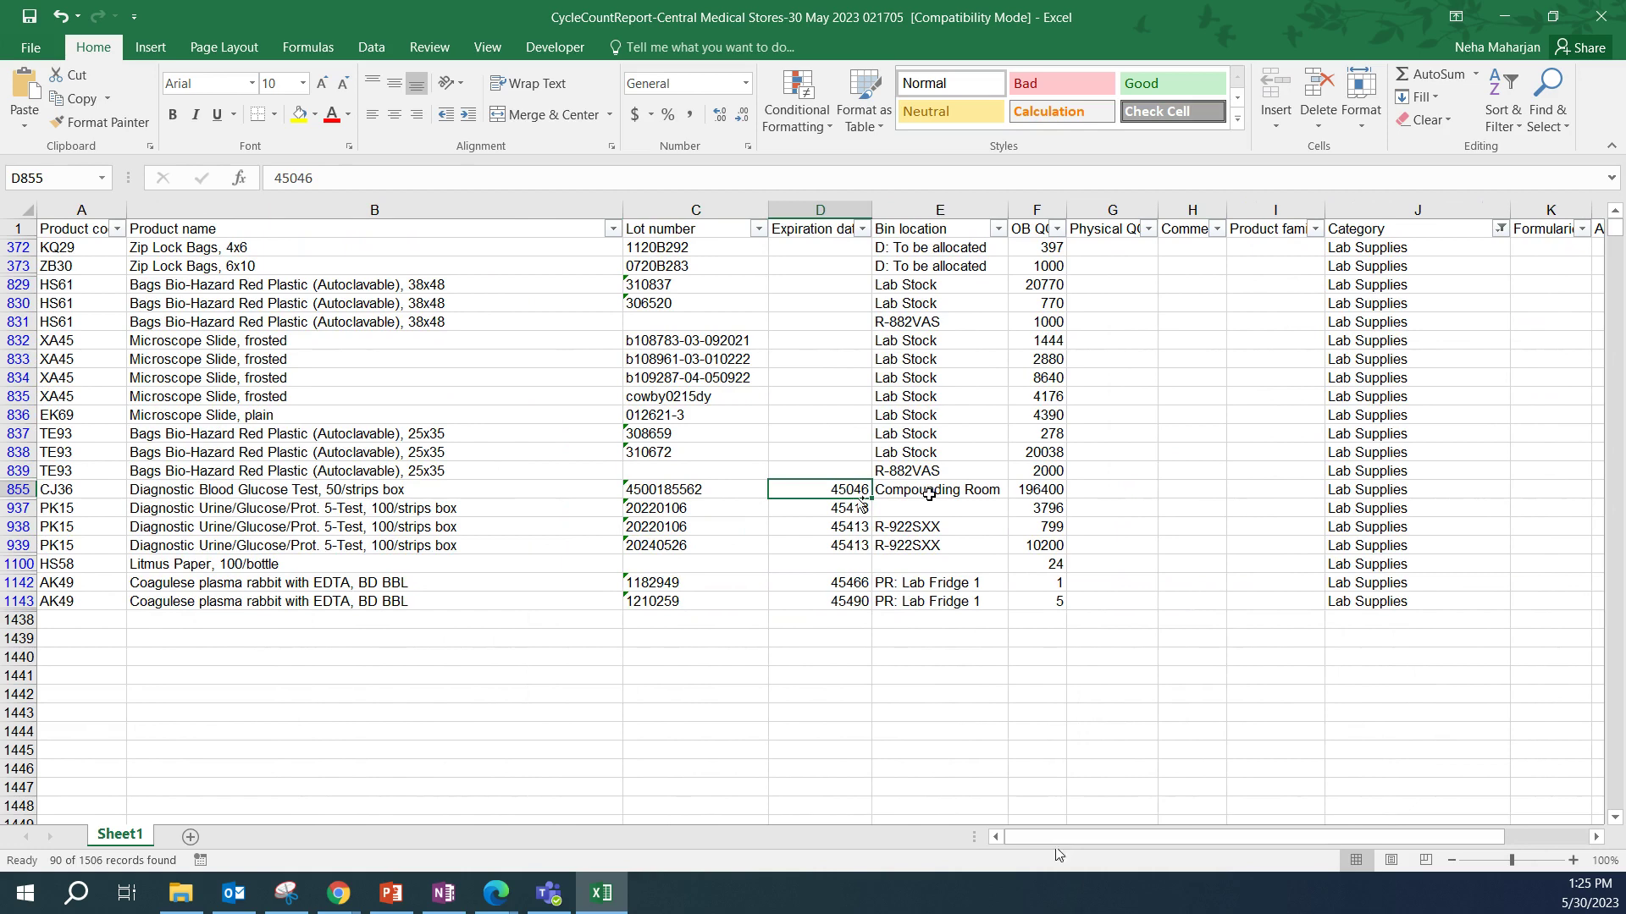
{"action": "left_click", "coordinate": [955, 452]}
{"action": "mouse_move", "coordinate": [1057, 838]}
{"action": "left_mouse_down"}
{"action": "mouse_move", "coordinate": [1211, 821]}
{"action": "mouse_move", "coordinate": [1062, 840]}
{"action": "mouse_move", "coordinate": [1058, 855]}
{"action": "left_mouse_up"}
{"action": "left_click", "coordinate": [735, 606]}
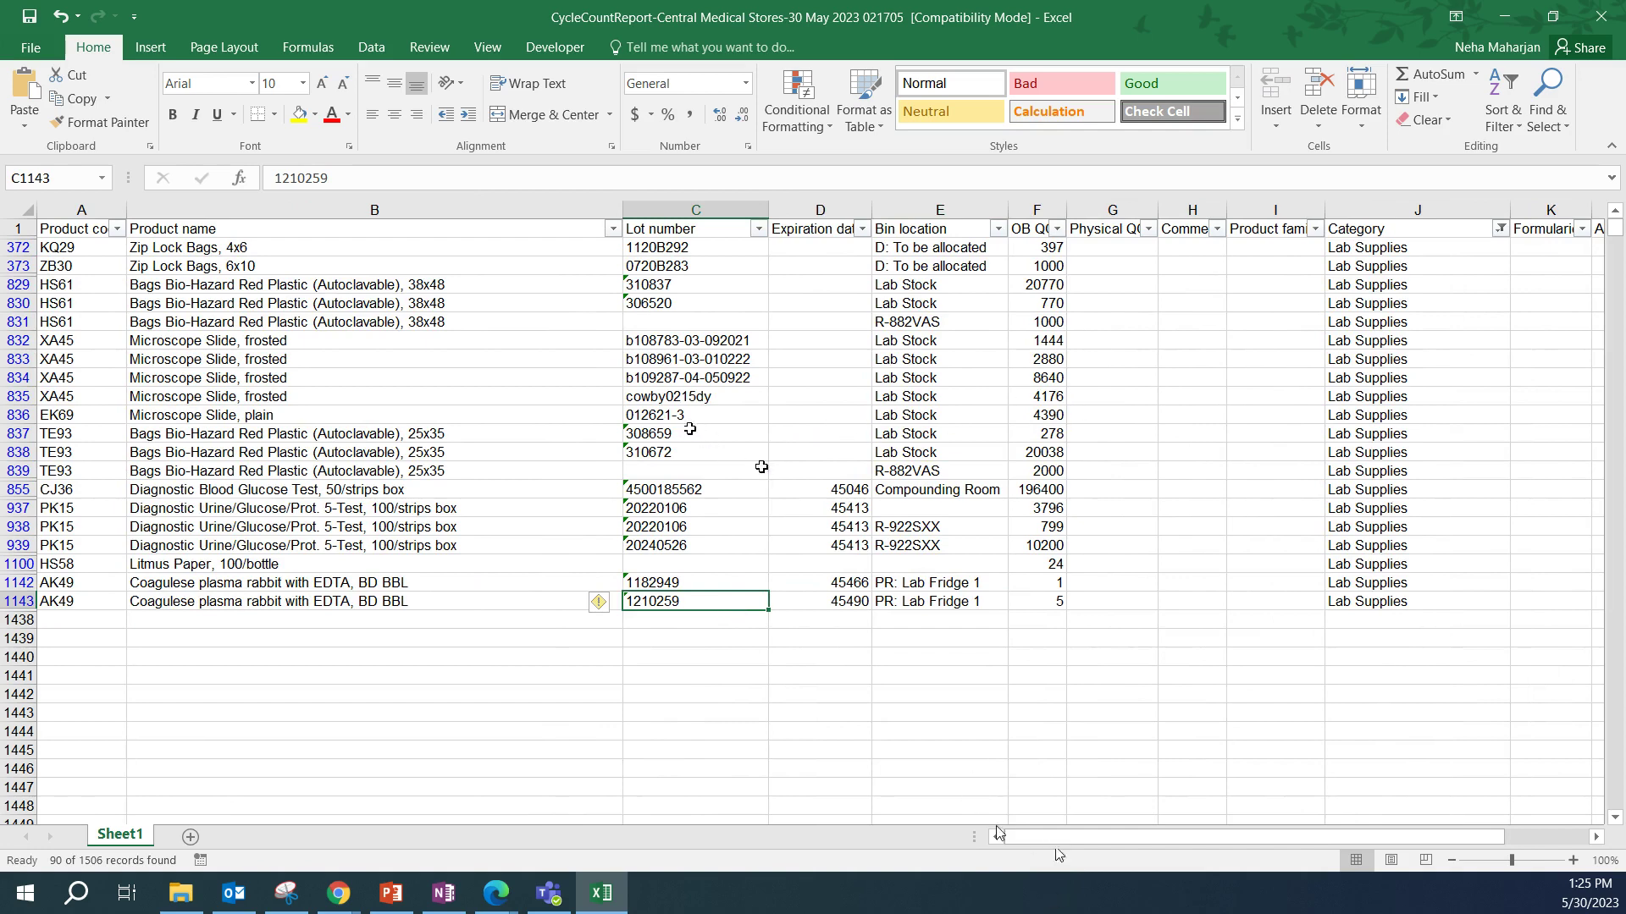
{"action": "mouse_move", "coordinate": [1064, 837]}
{"action": "left_mouse_down"}
{"action": "mouse_move", "coordinate": [1146, 835]}
{"action": "mouse_move", "coordinate": [1063, 837]}
{"action": "left_mouse_up"}
{"action": "left_click", "coordinate": [952, 409]}
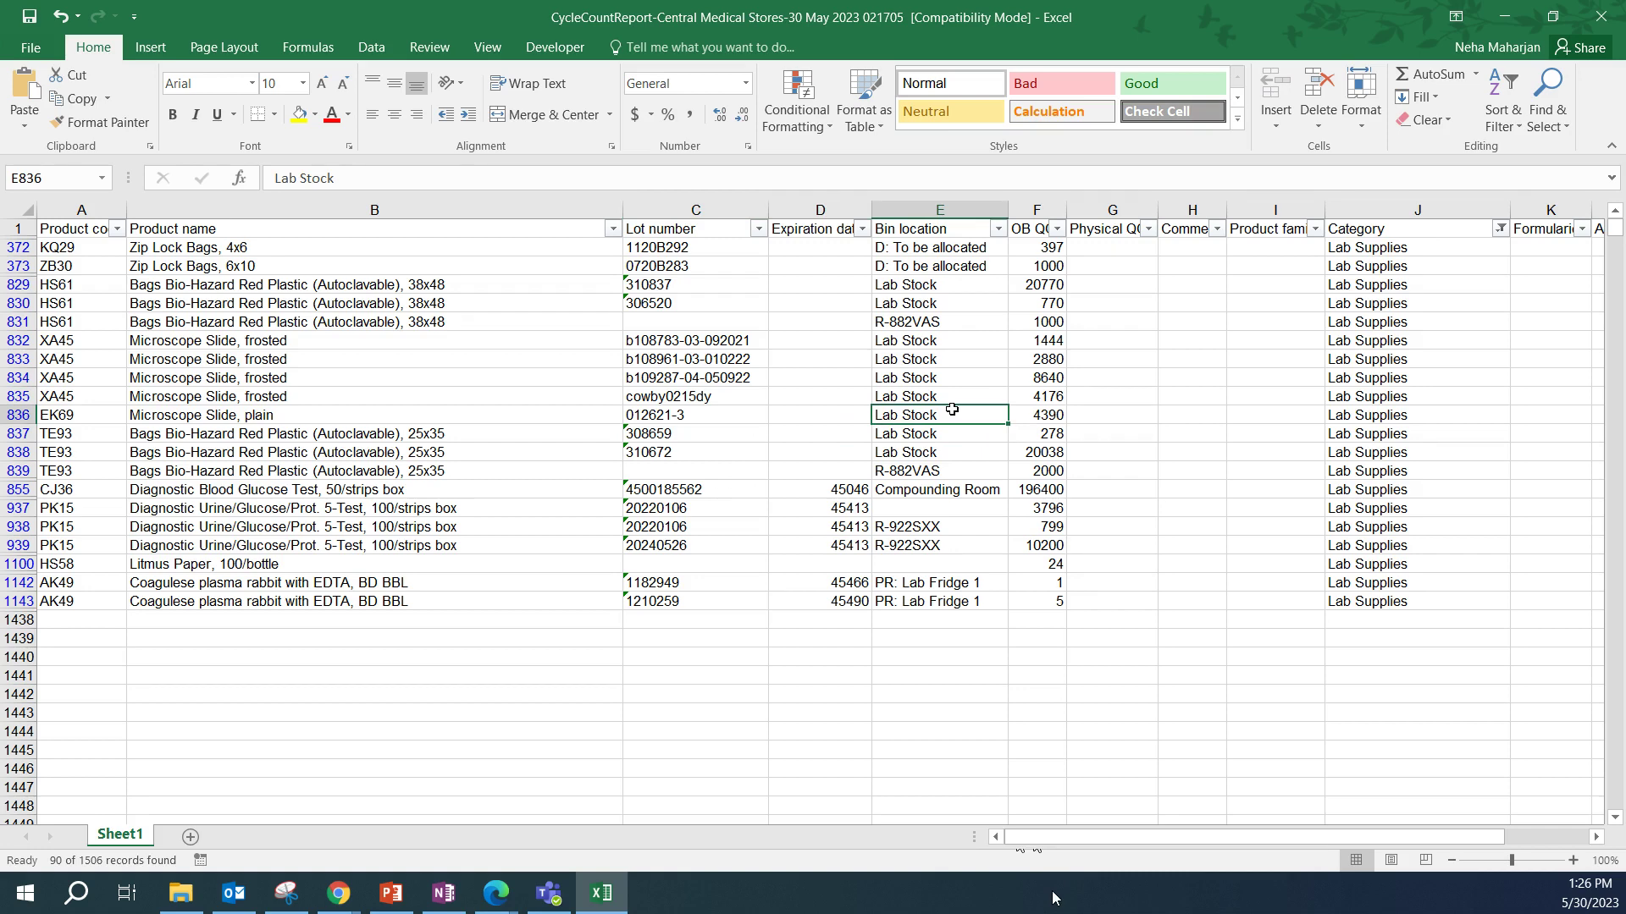
{"action": "left_click", "coordinate": [675, 382]}
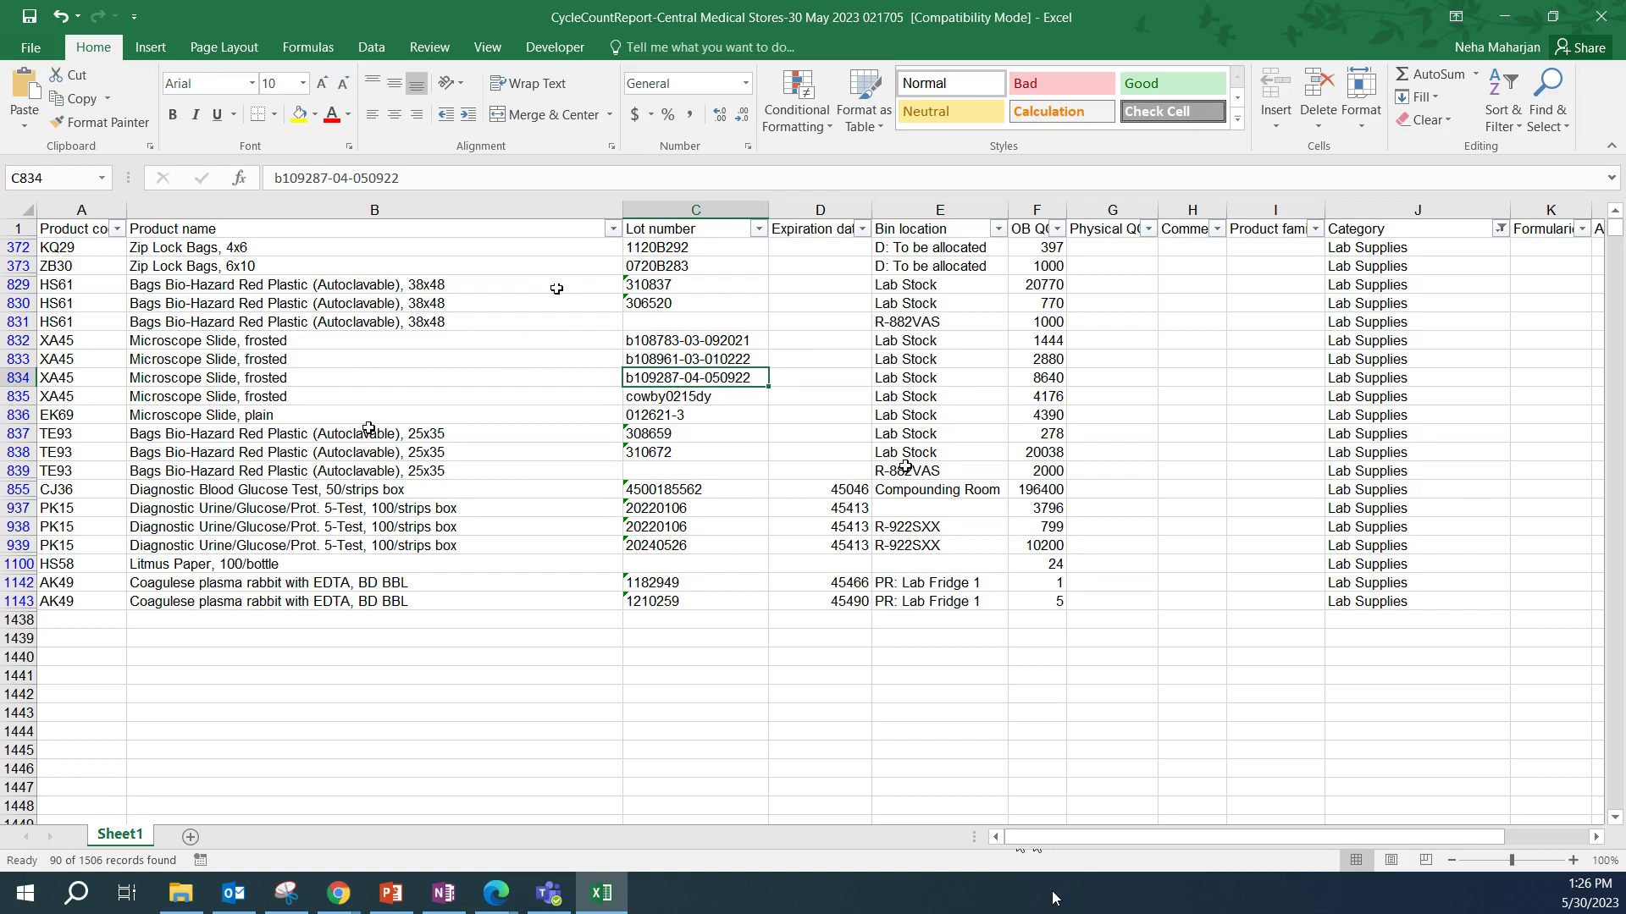
{"action": "left_click", "coordinate": [730, 360]}
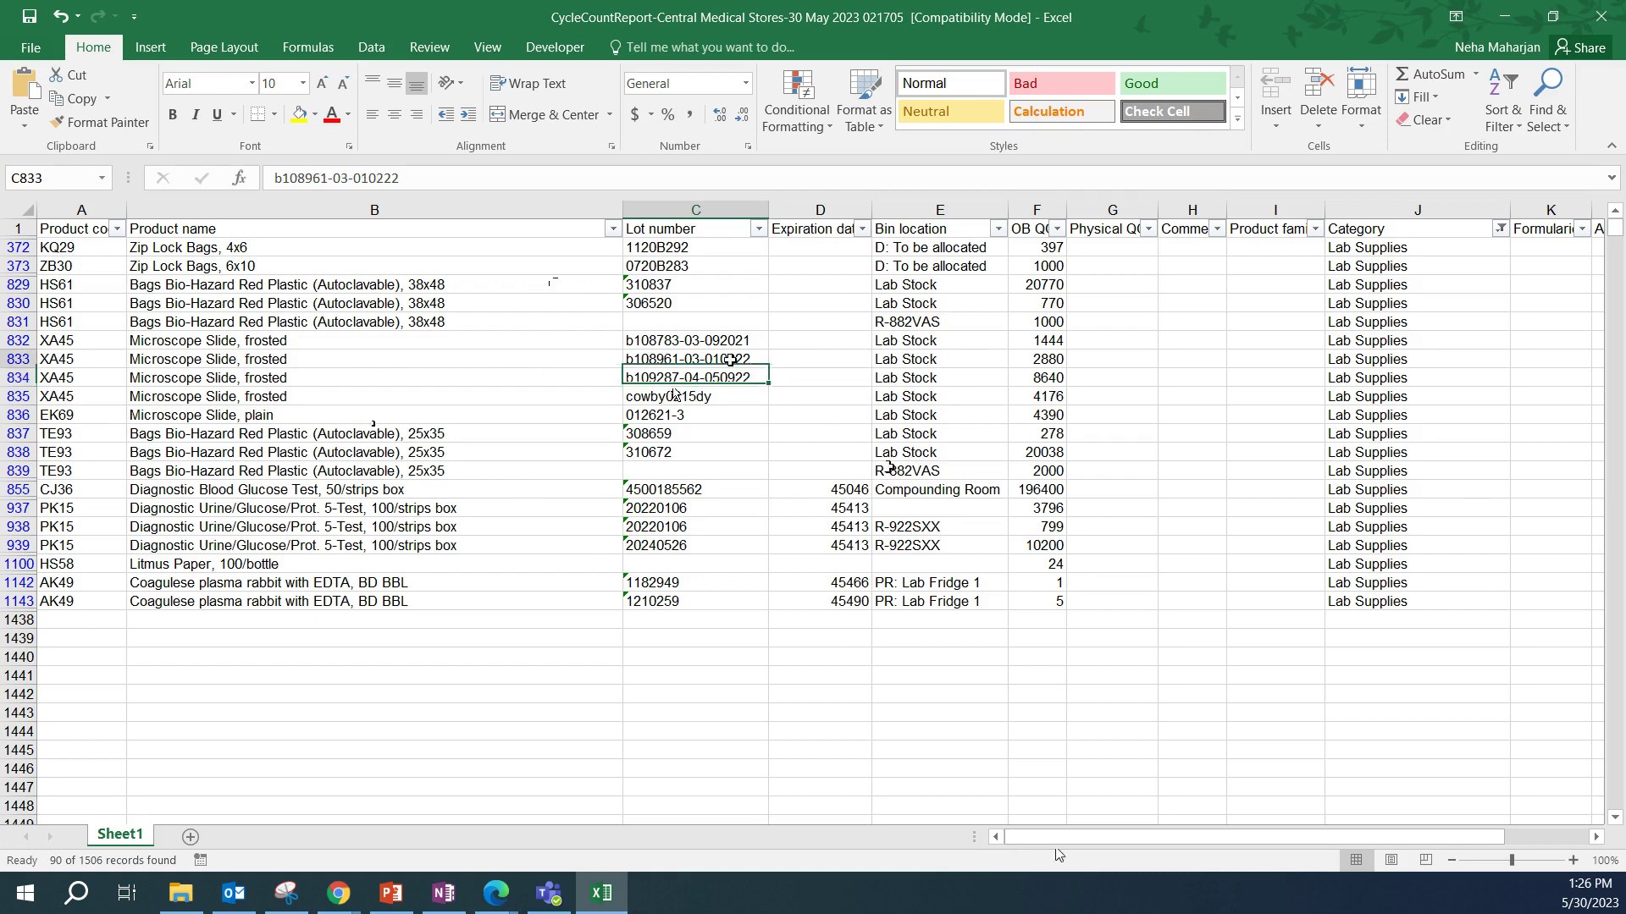
{"action": "left_click", "coordinate": [719, 342]}
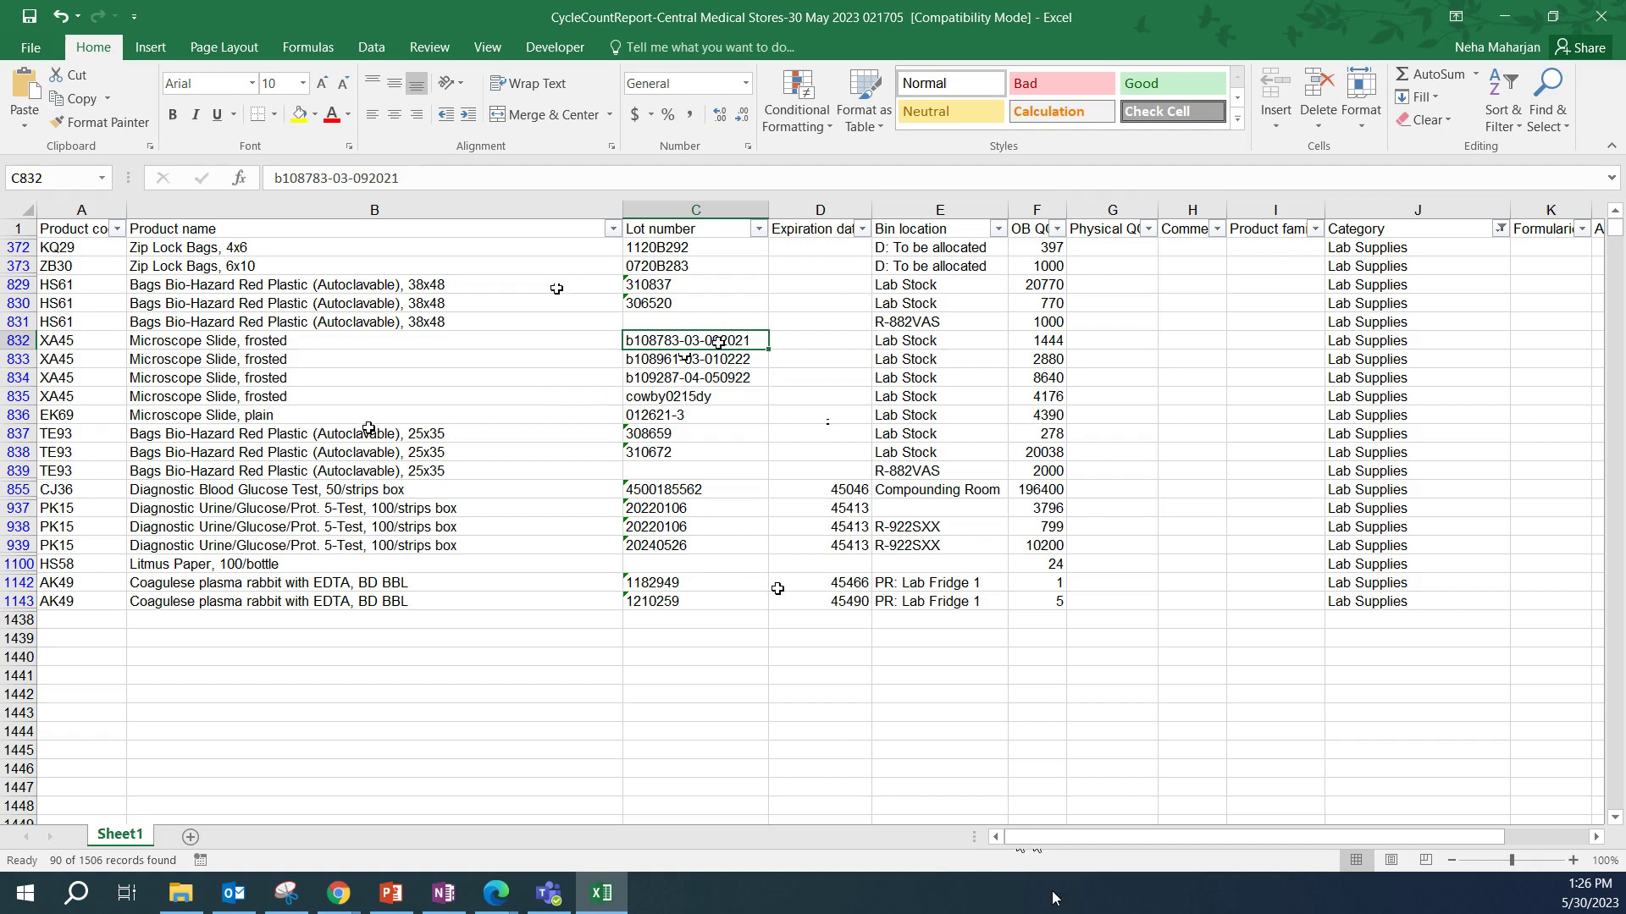
{"action": "left_click", "coordinate": [907, 543]}
{"action": "left_click", "coordinate": [543, 565]}
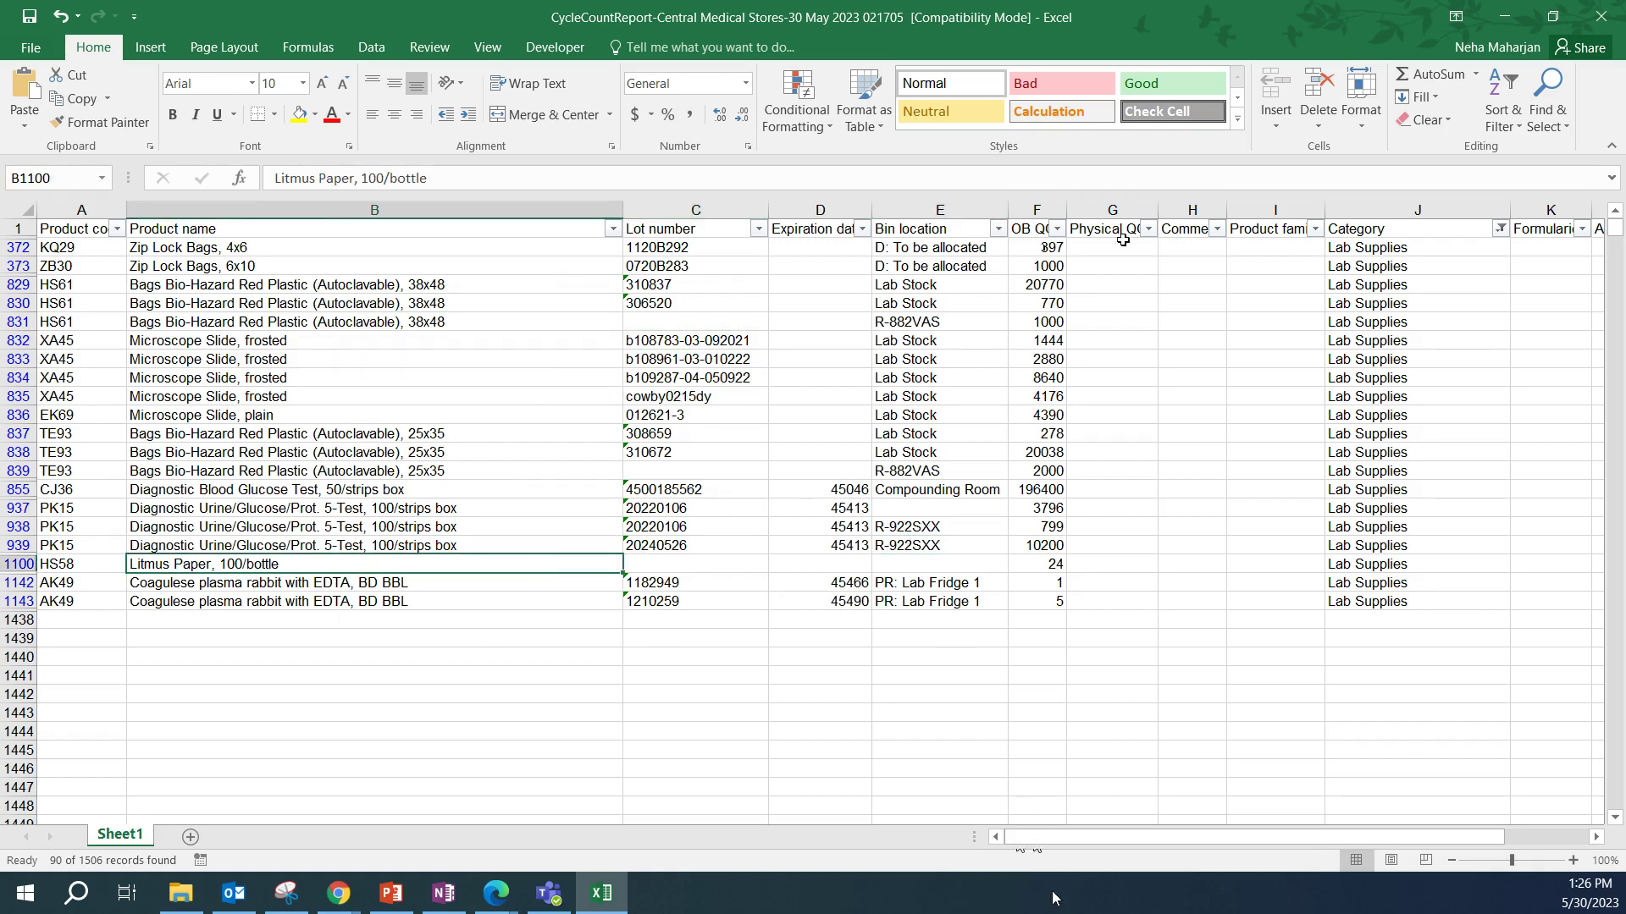
{"action": "left_click_drag", "start_coordinate": [1112, 247], "coordinate": [1112, 621]}
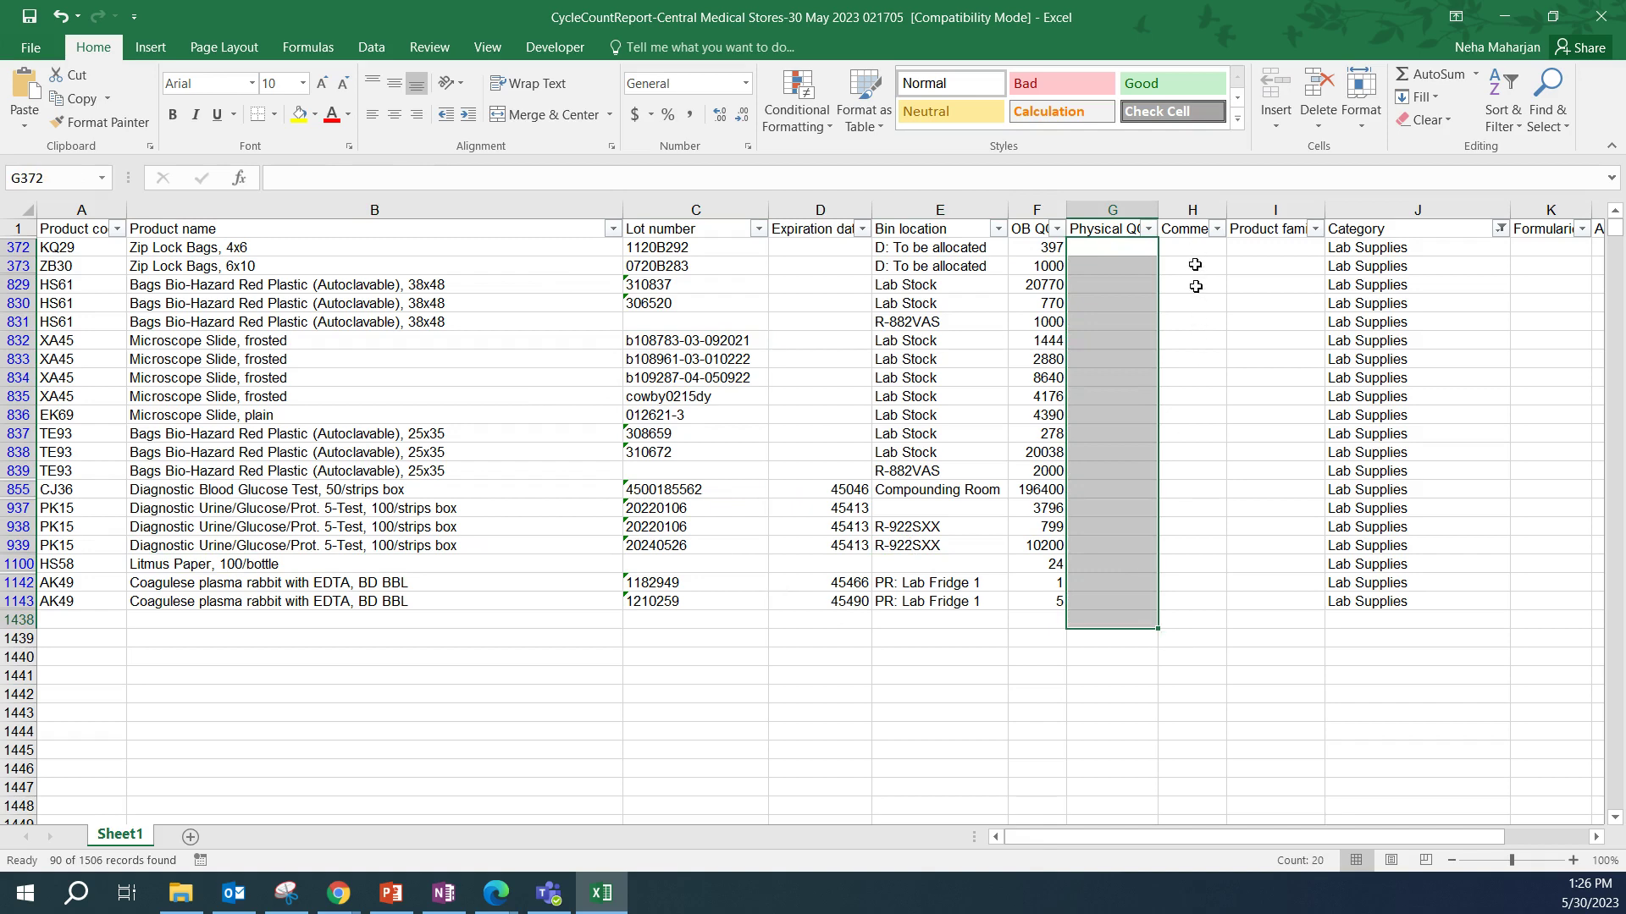
{"action": "left_click", "coordinate": [1194, 375]}
{"action": "left_click", "coordinate": [363, 398]}
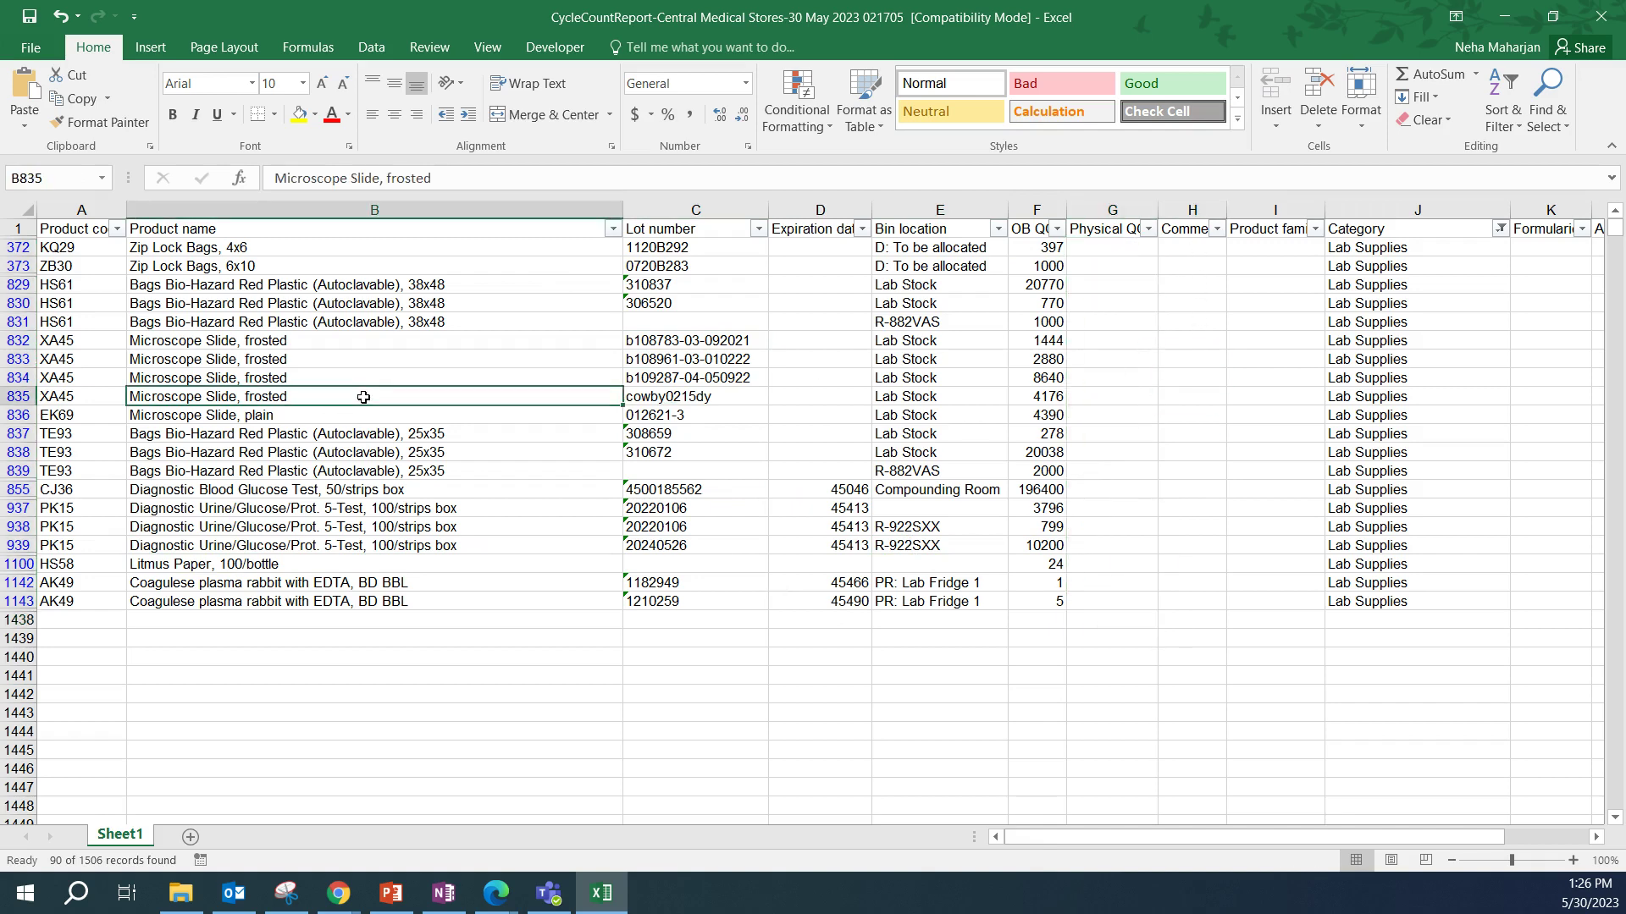
Preview the sheet for printing and switch to Landscape Orientation, reducing it to 3 pages.
{"action": "left_click", "coordinate": [41, 51]}
{"action": "left_click", "coordinate": [58, 275]}
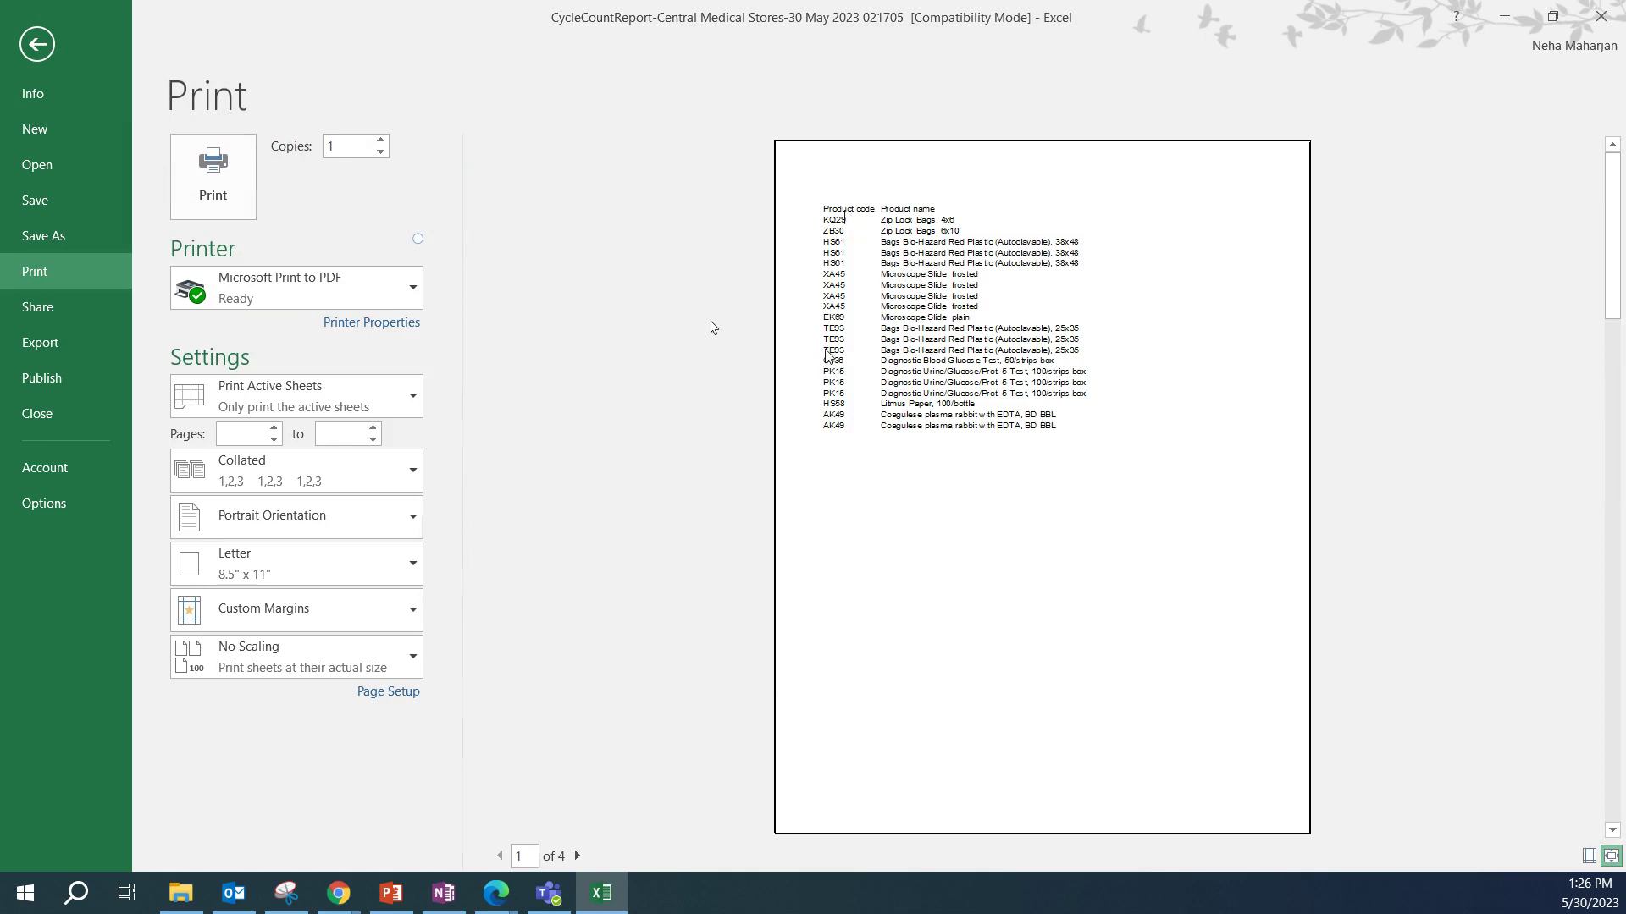
{"action": "left_click", "coordinate": [576, 856]}
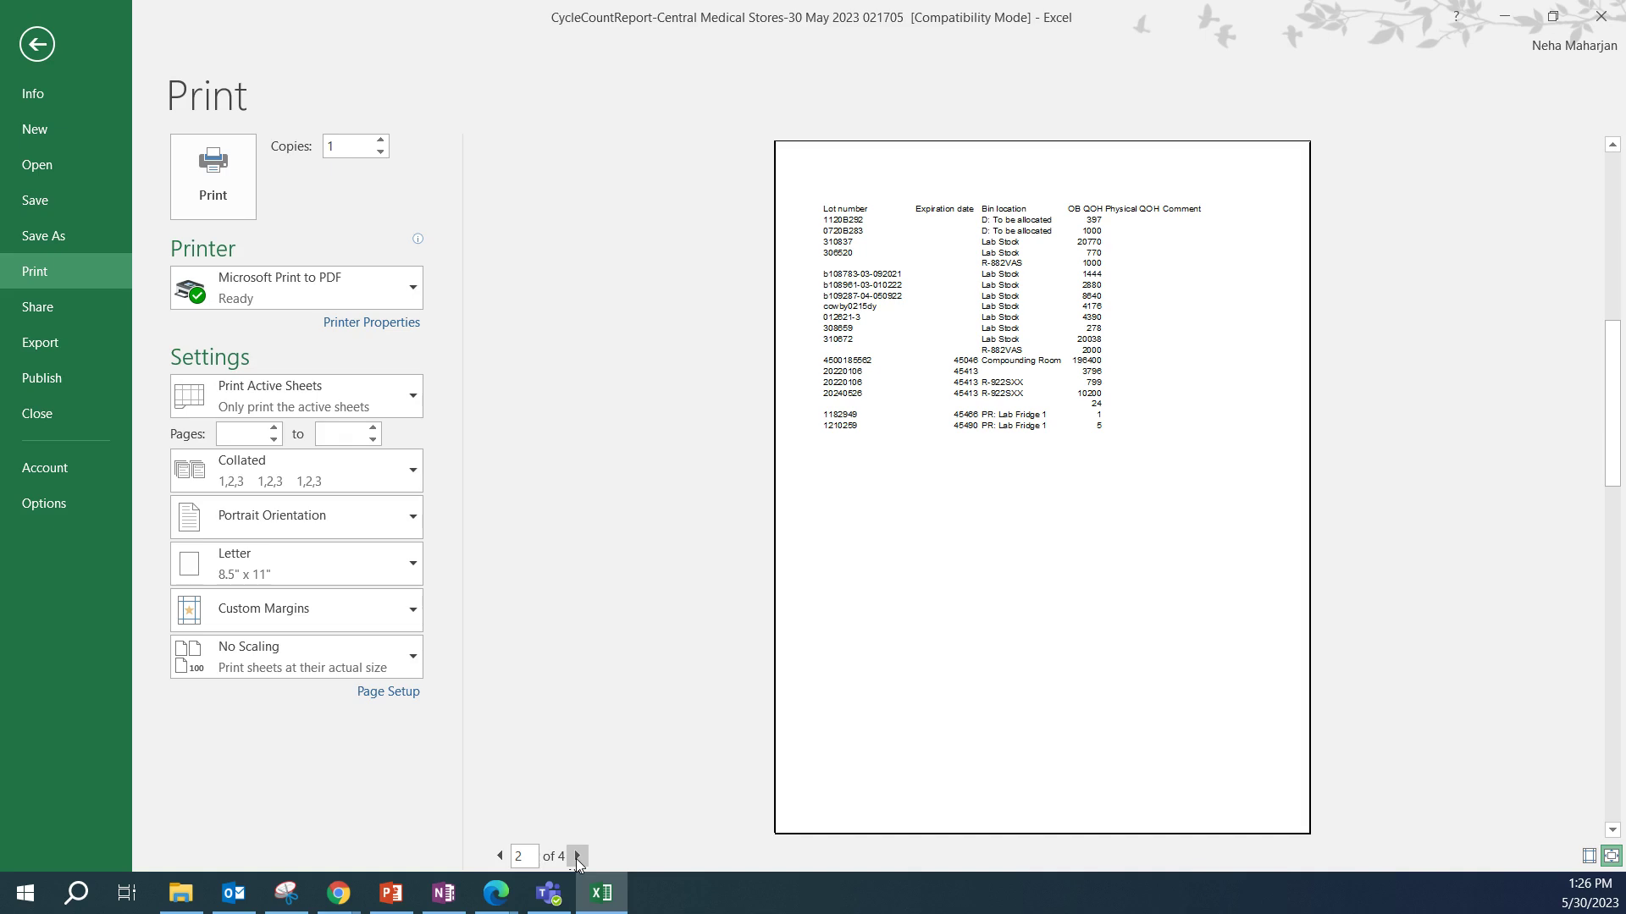
{"action": "left_click", "coordinate": [499, 859]}
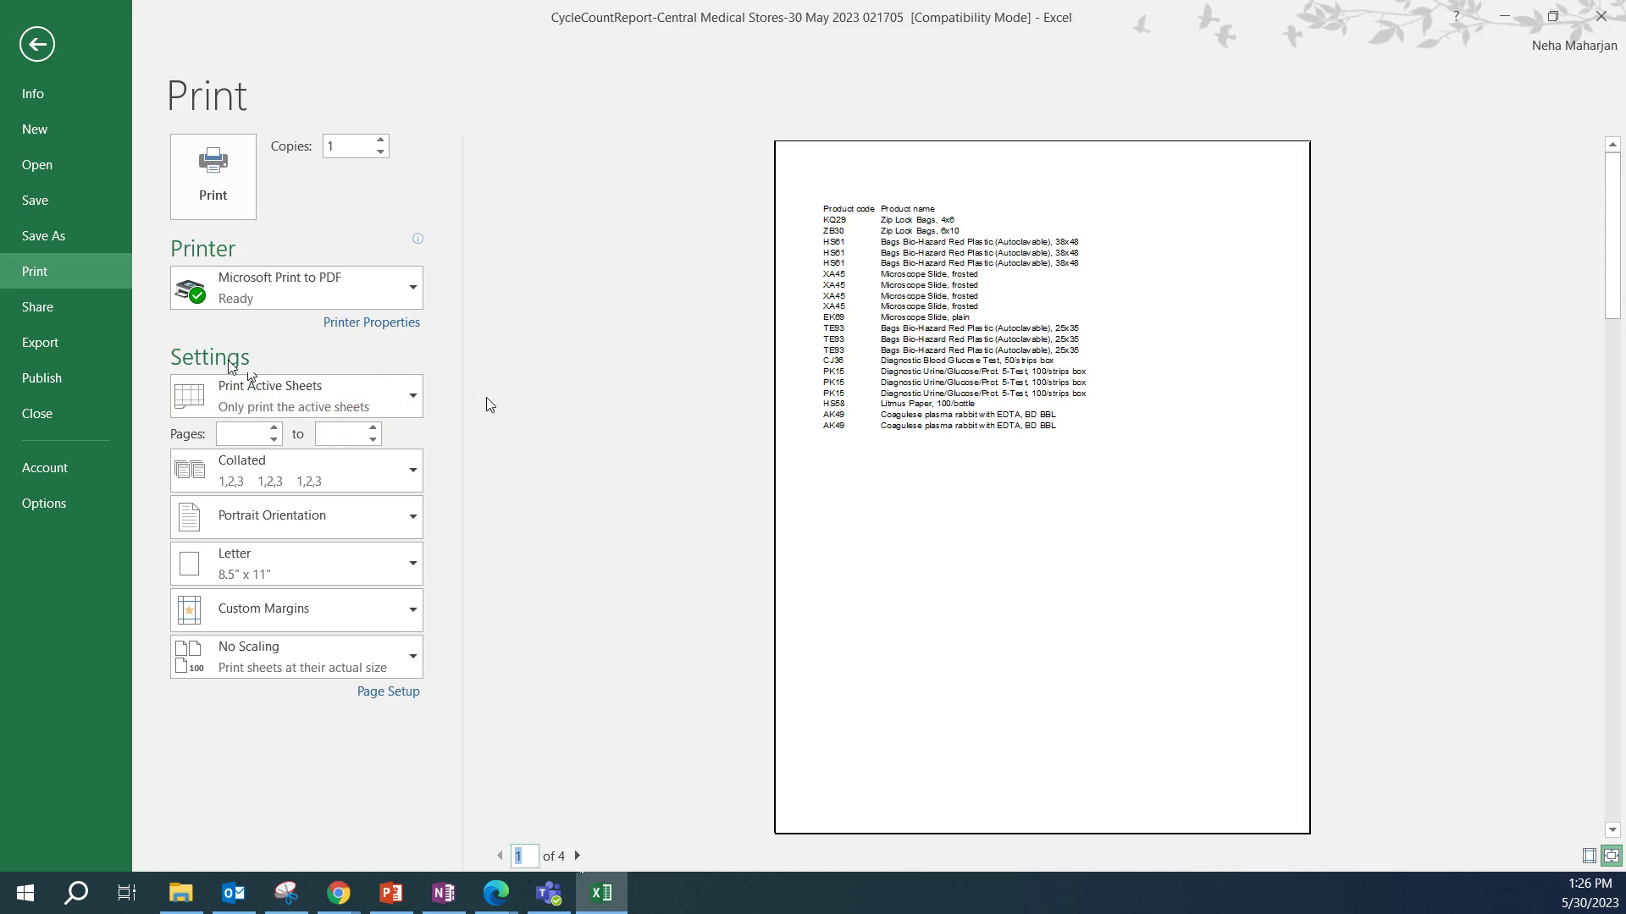
{"action": "left_click", "coordinate": [408, 520]}
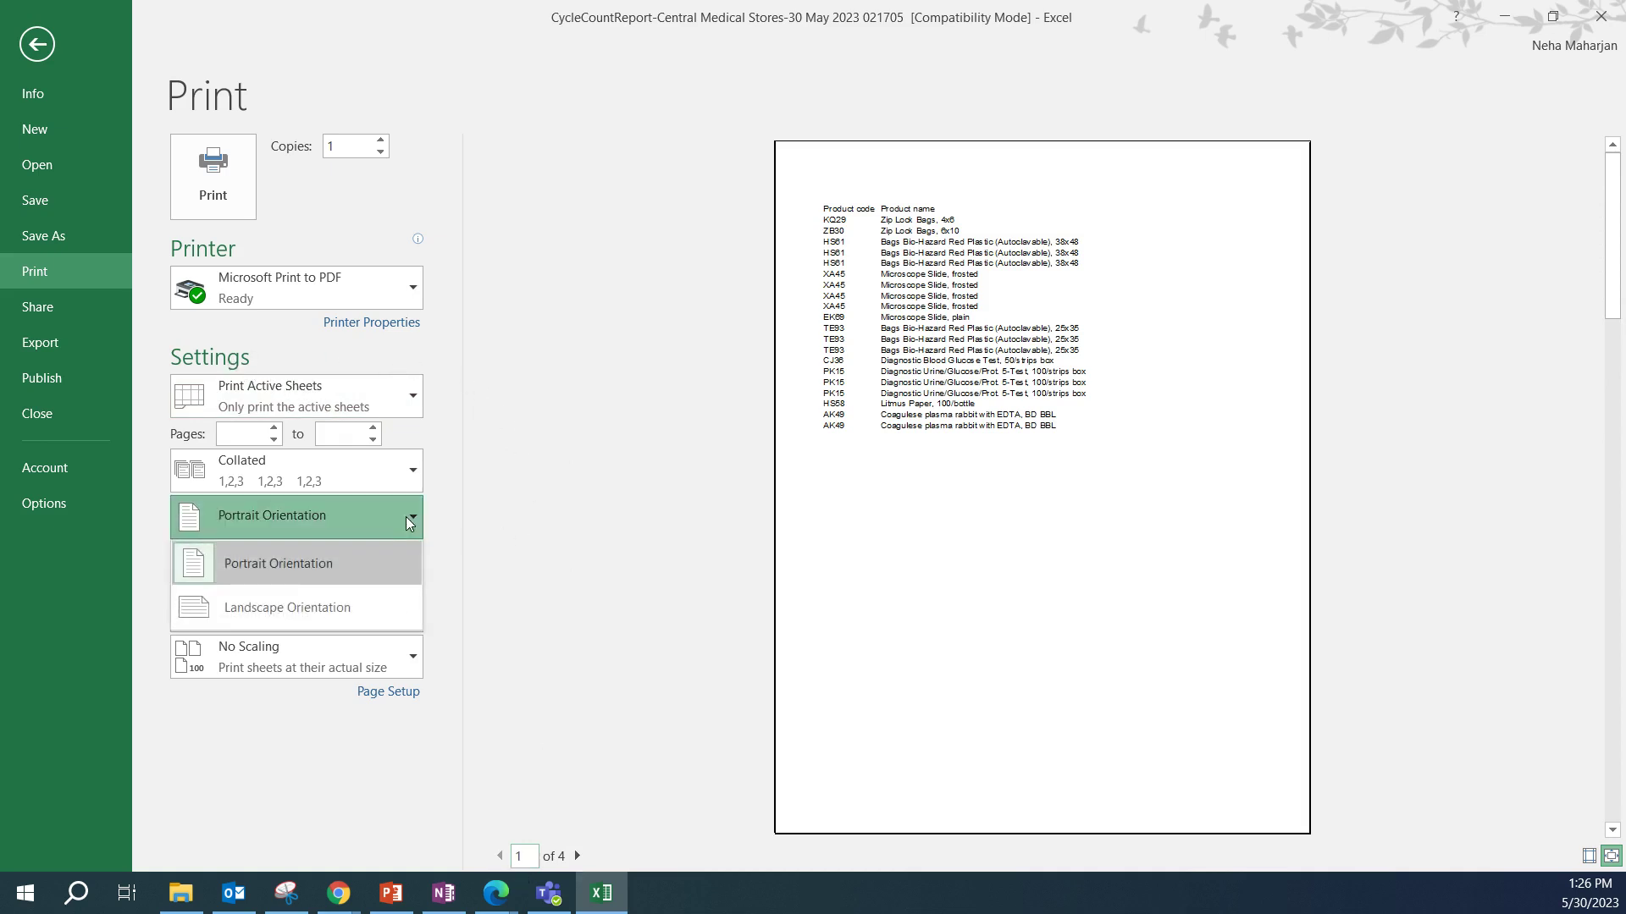
{"action": "left_click", "coordinate": [341, 602]}
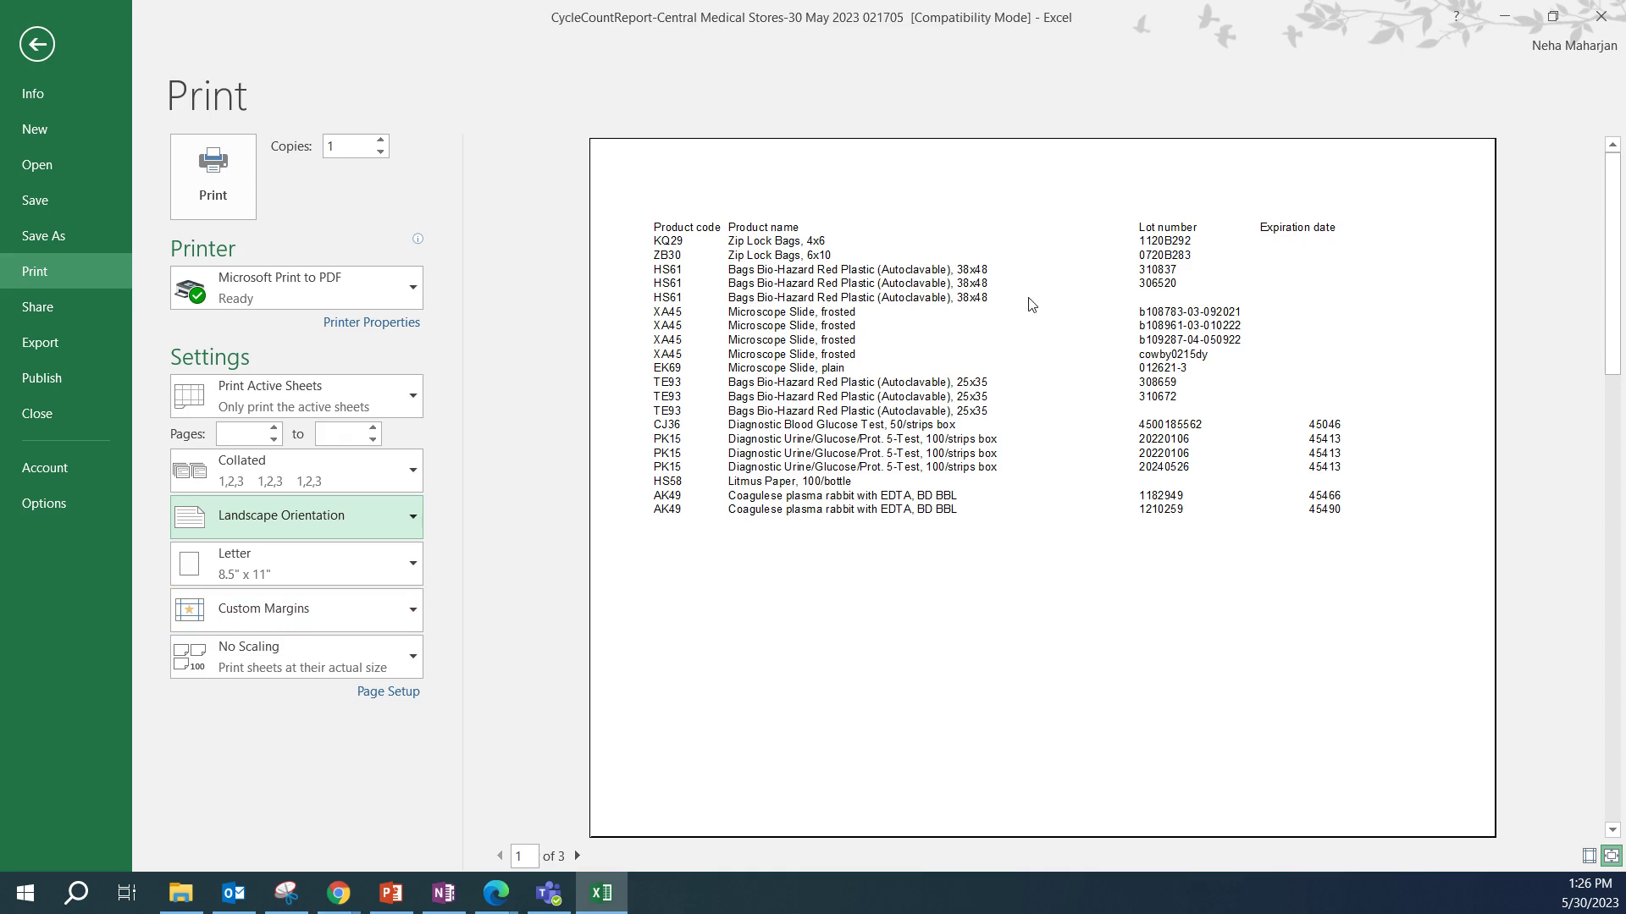
{"action": "left_click", "coordinate": [573, 862]}
{"action": "left_click", "coordinate": [500, 856]}
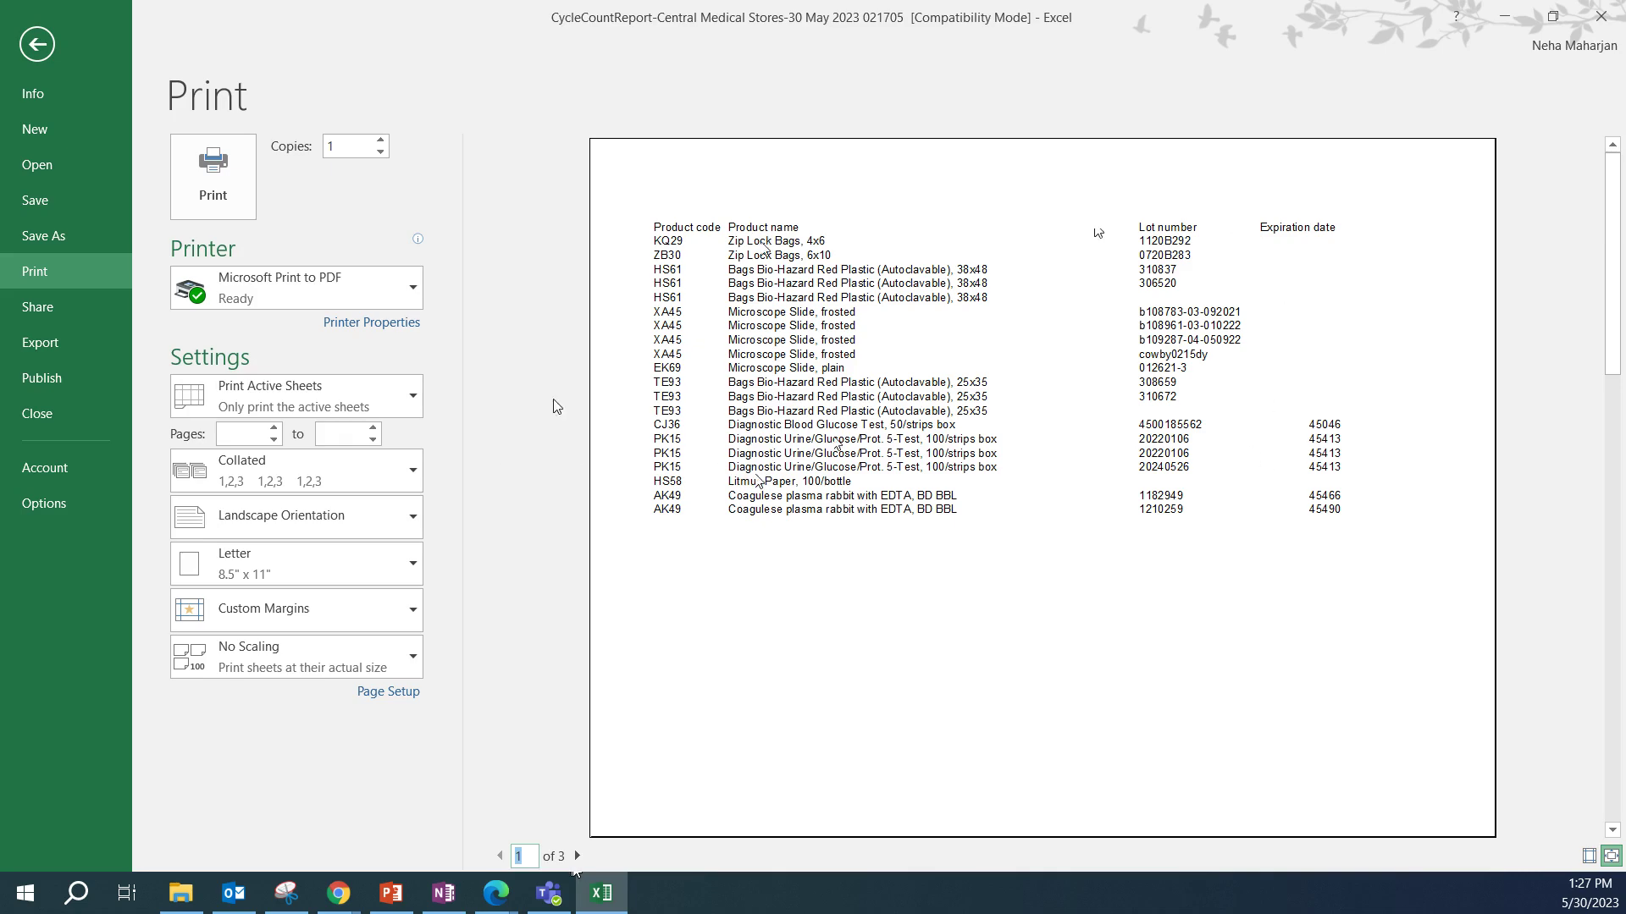
Return to the worksheet and narrow the Product name, Product code and Lot number columns.
{"action": "left_click", "coordinate": [49, 34]}
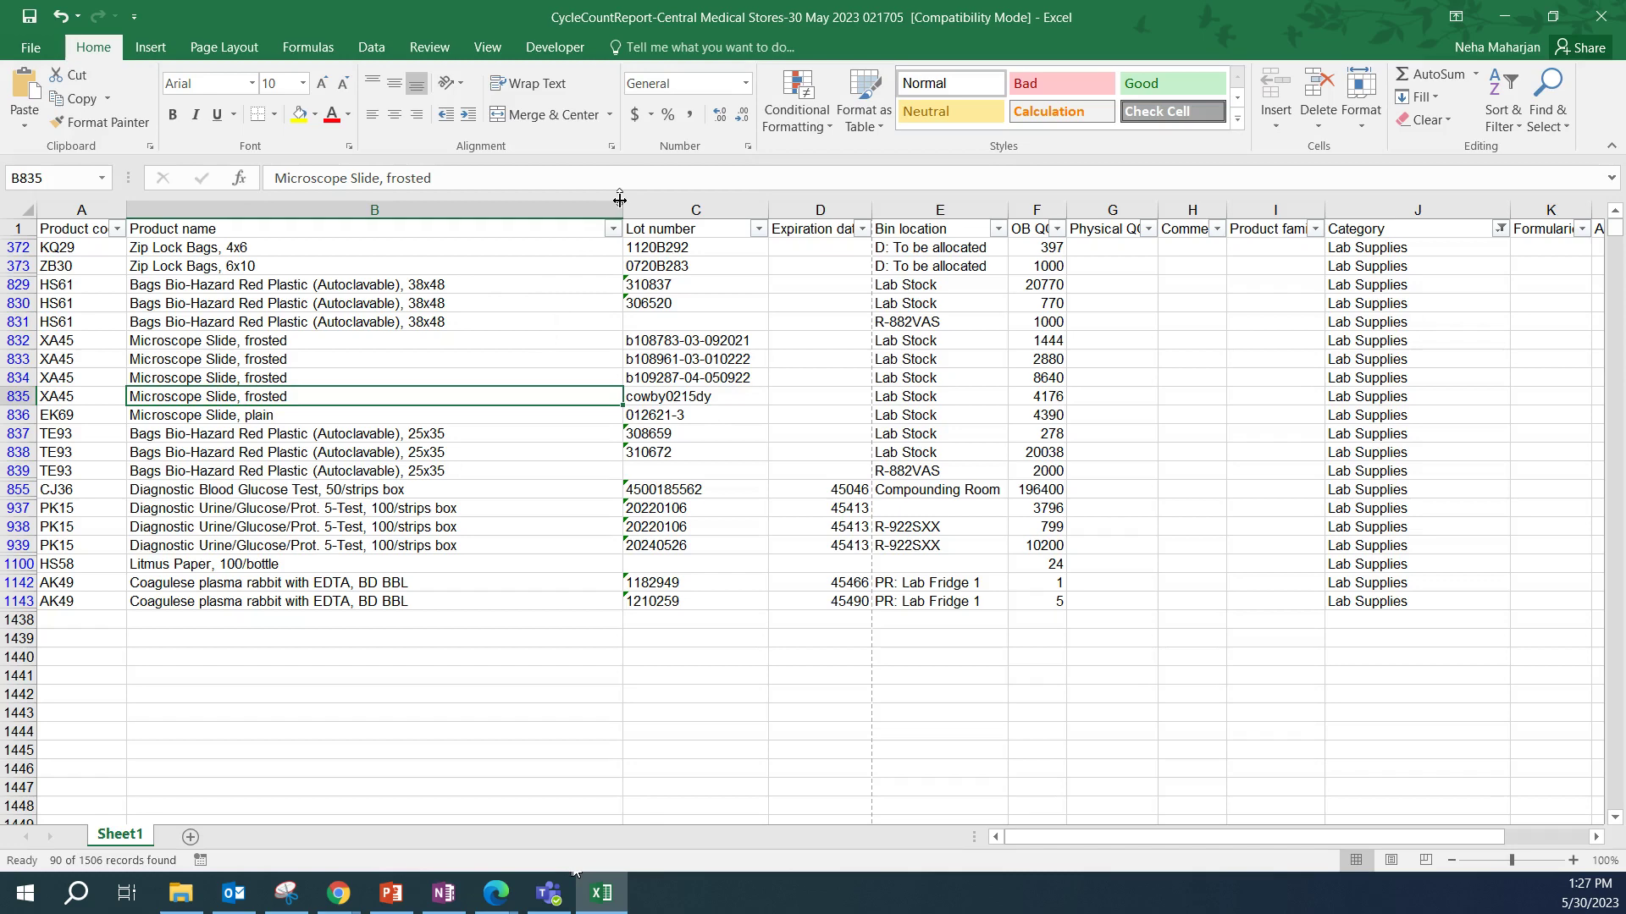
{"action": "left_click_drag", "start_coordinate": [620, 200], "coordinate": [465, 216]}
{"action": "left_click_drag", "start_coordinate": [123, 209], "coordinate": [88, 210]}
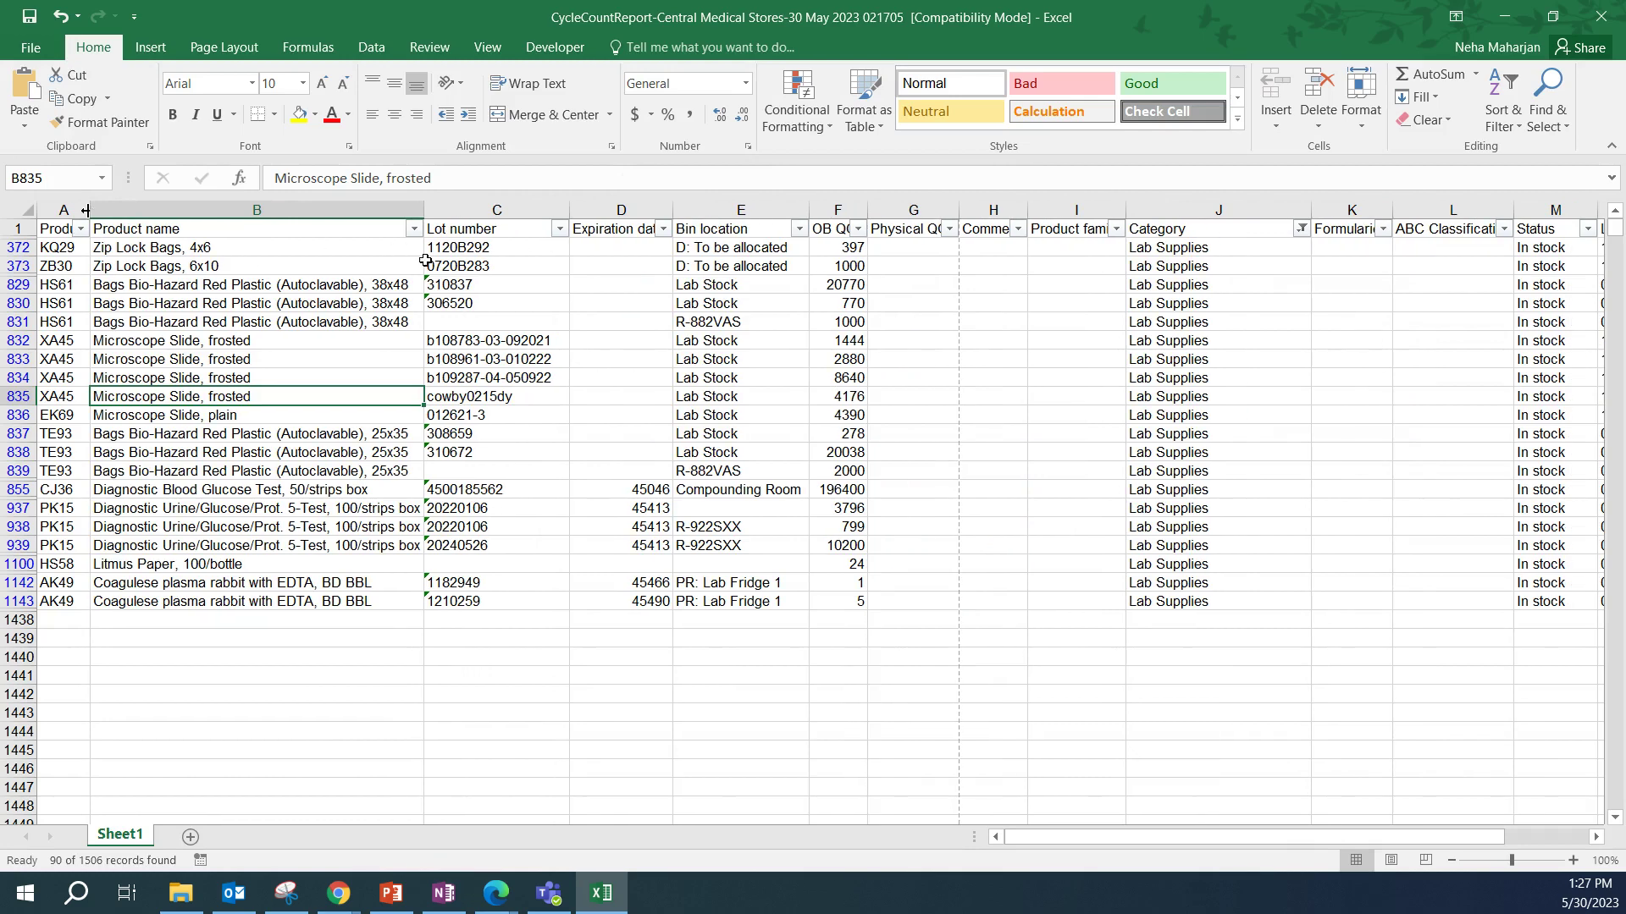
{"action": "left_click_drag", "start_coordinate": [569, 214], "coordinate": [552, 217]}
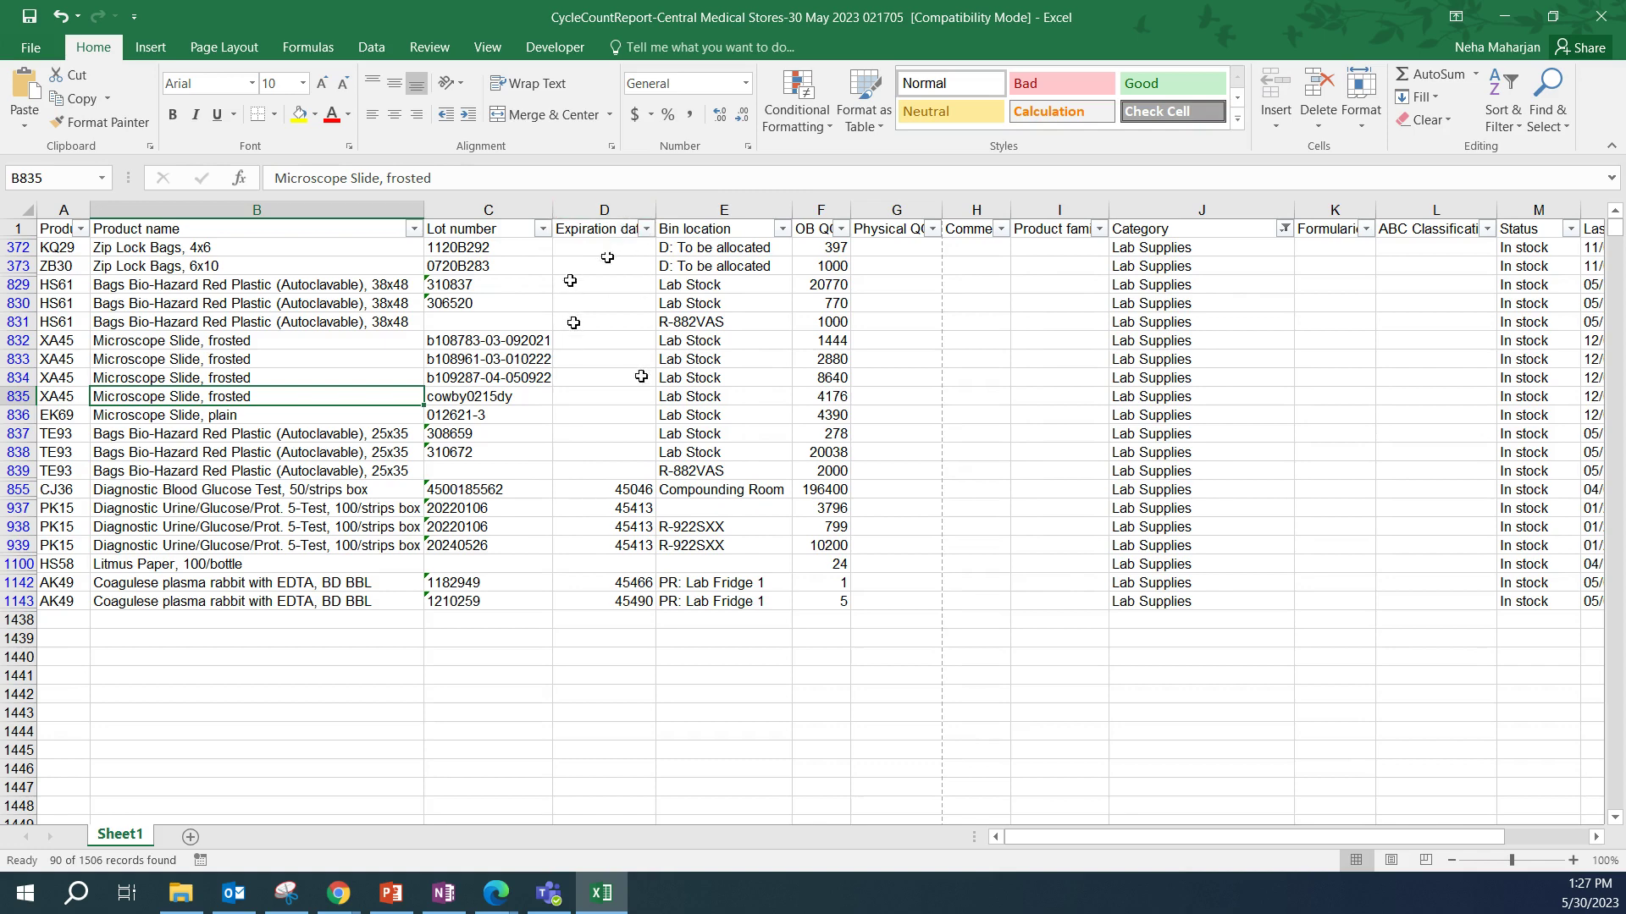
{"action": "left_click_drag", "start_coordinate": [637, 490], "coordinate": [643, 603]}
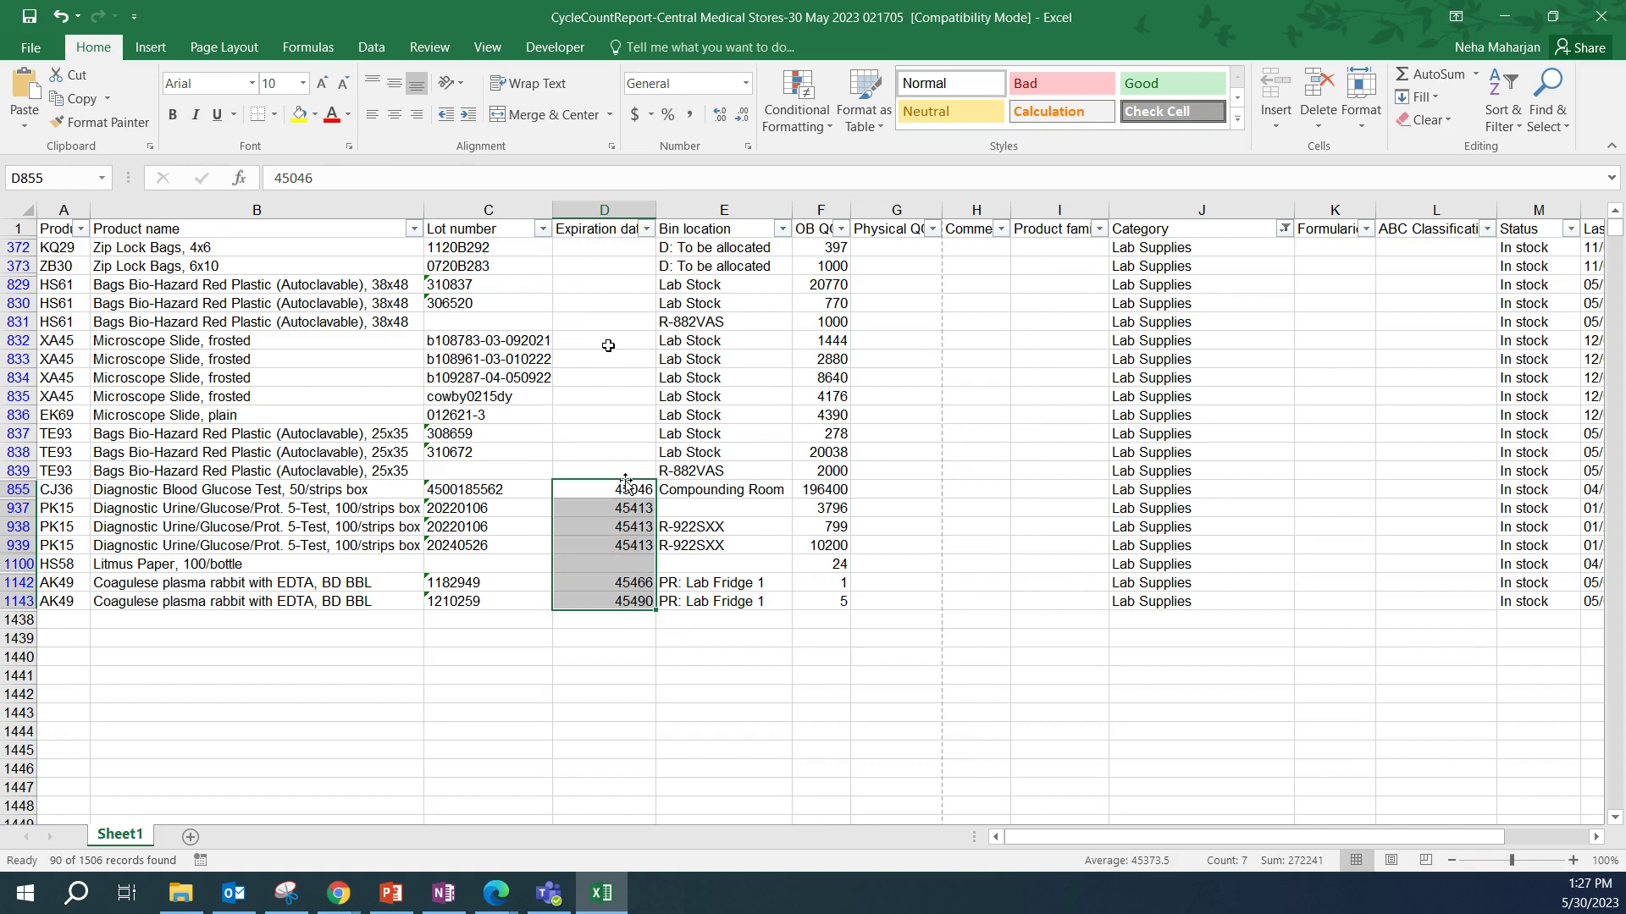
Format the Expiration date column as Short Date and narrow the Expiration and Bin location columns.
{"action": "left_click", "coordinate": [614, 210]}
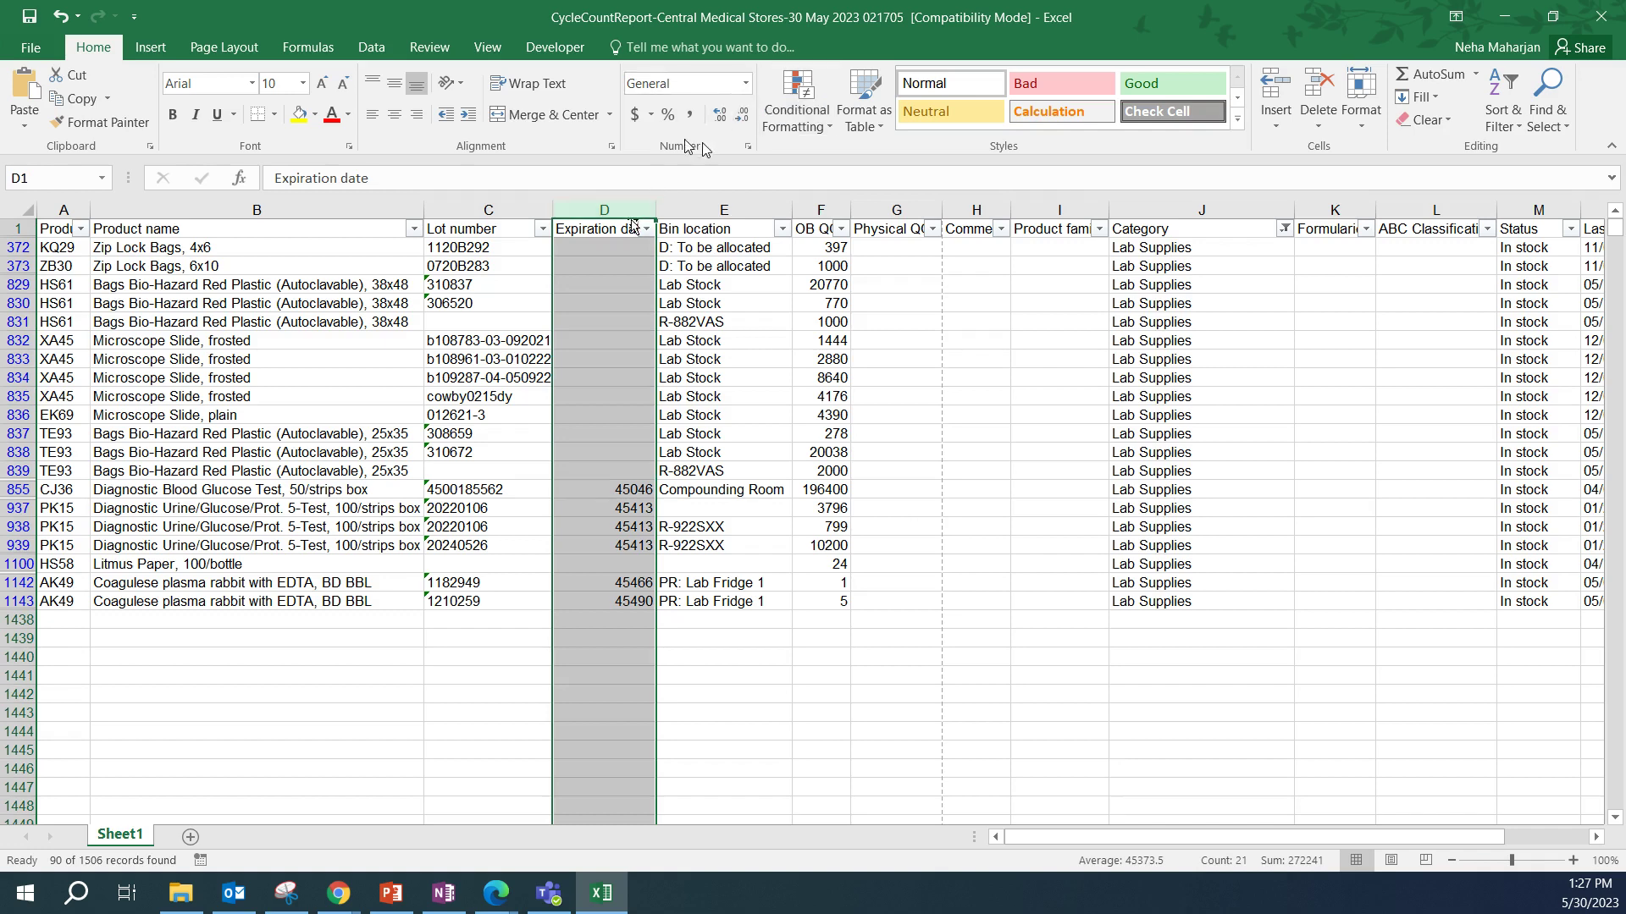
{"action": "left_click", "coordinate": [747, 83]}
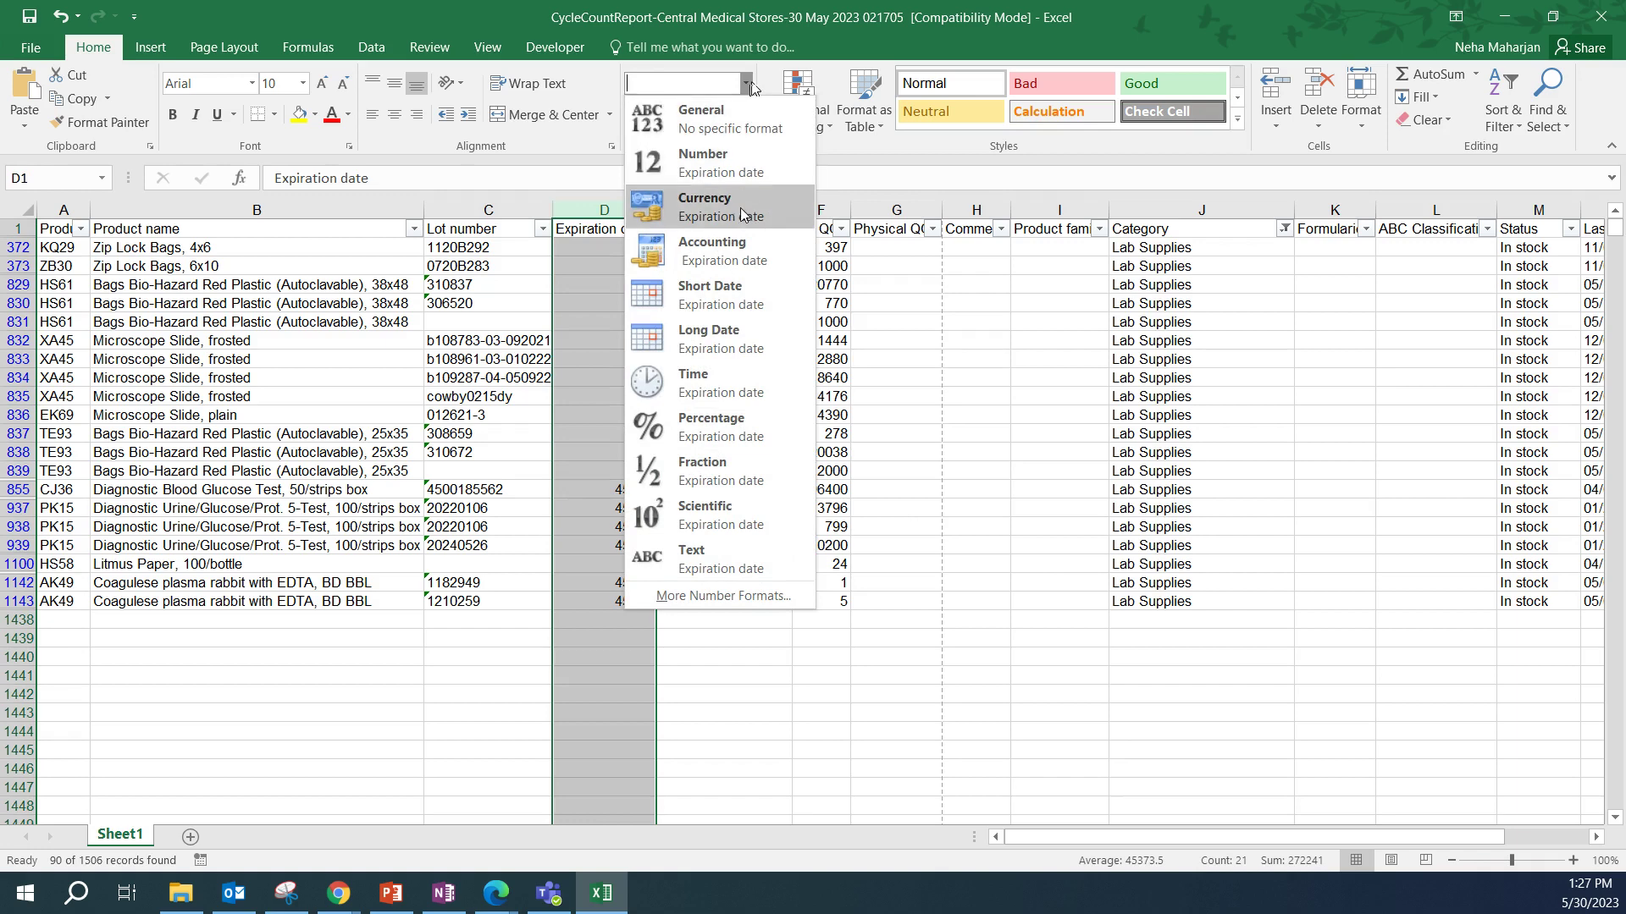
{"action": "left_click", "coordinate": [733, 296]}
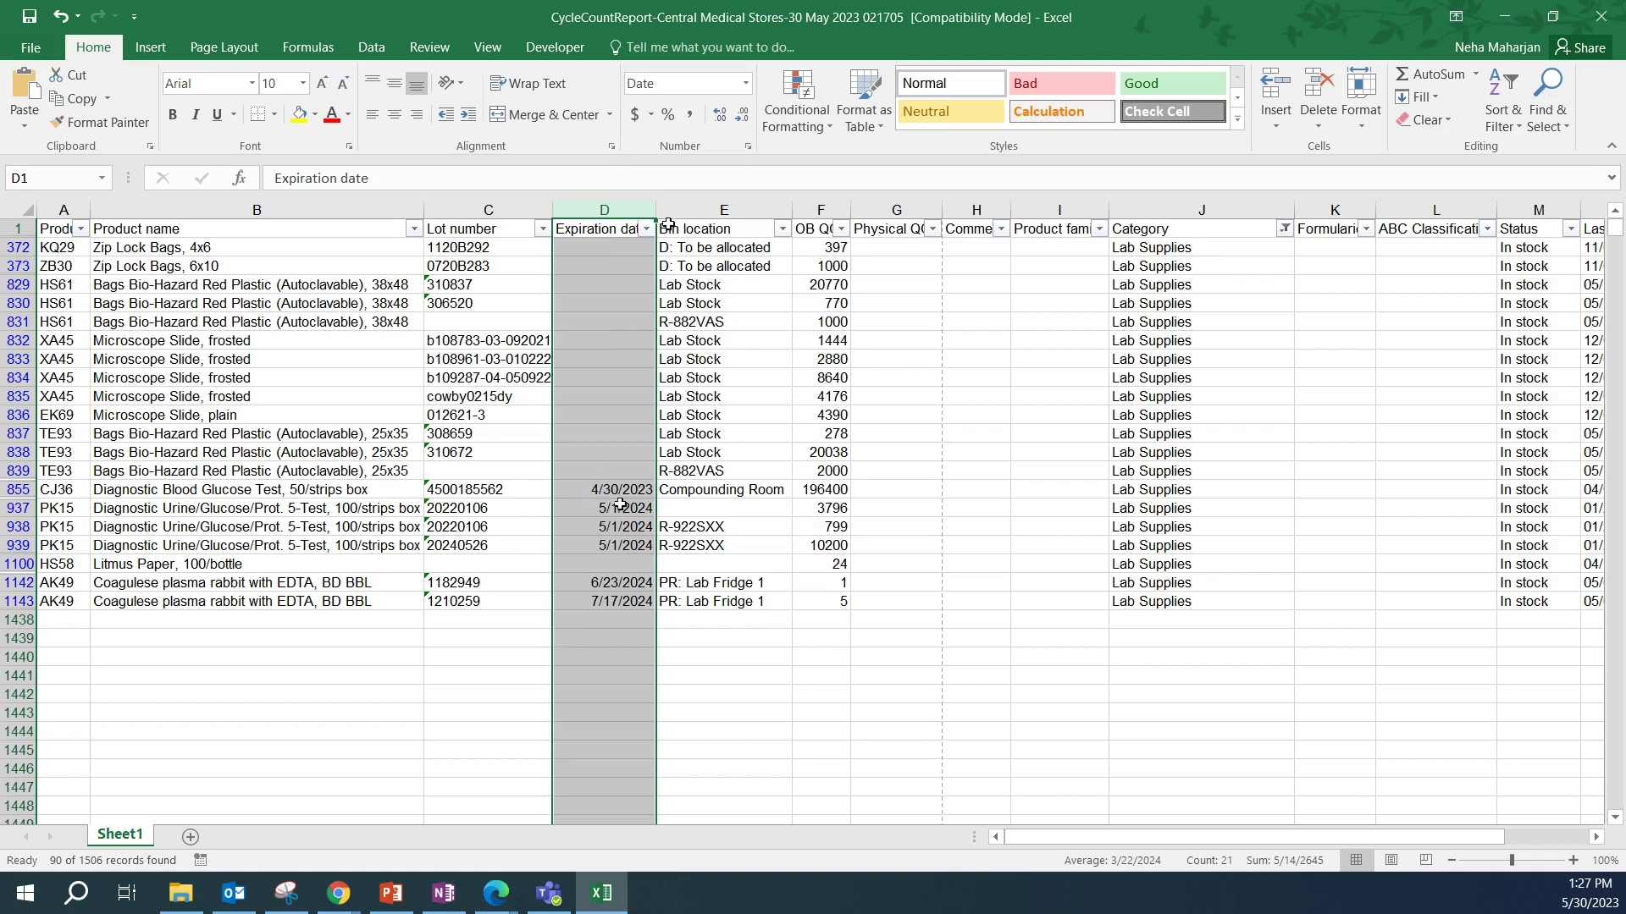
{"action": "left_click_drag", "start_coordinate": [655, 210], "coordinate": [627, 210]}
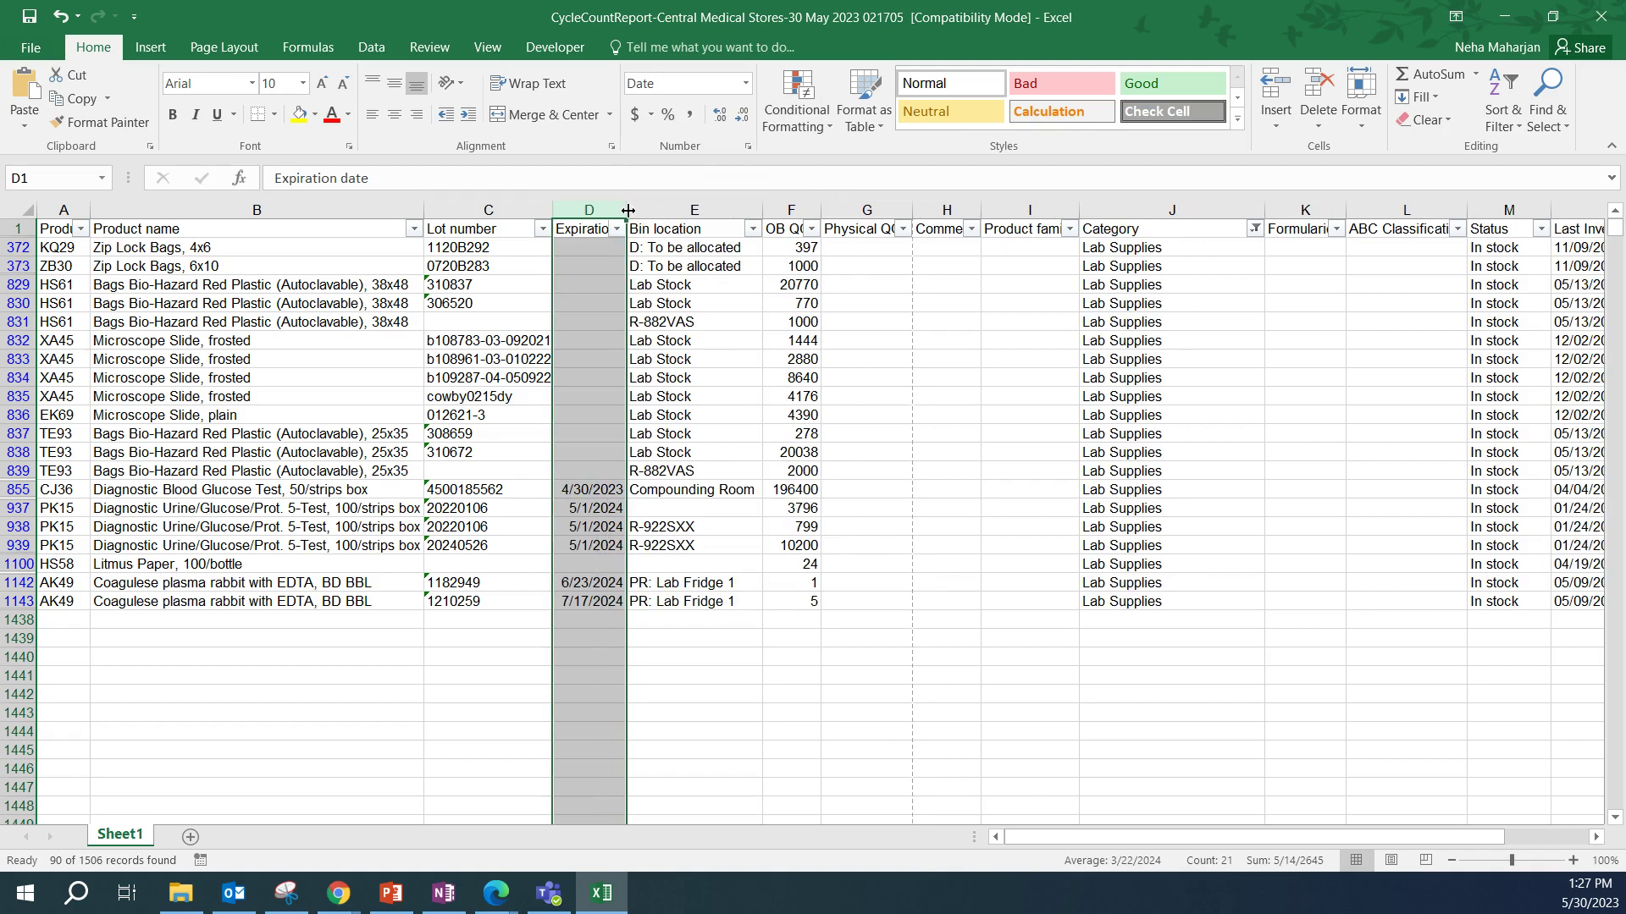
{"action": "left_click_drag", "start_coordinate": [762, 210], "coordinate": [758, 210]}
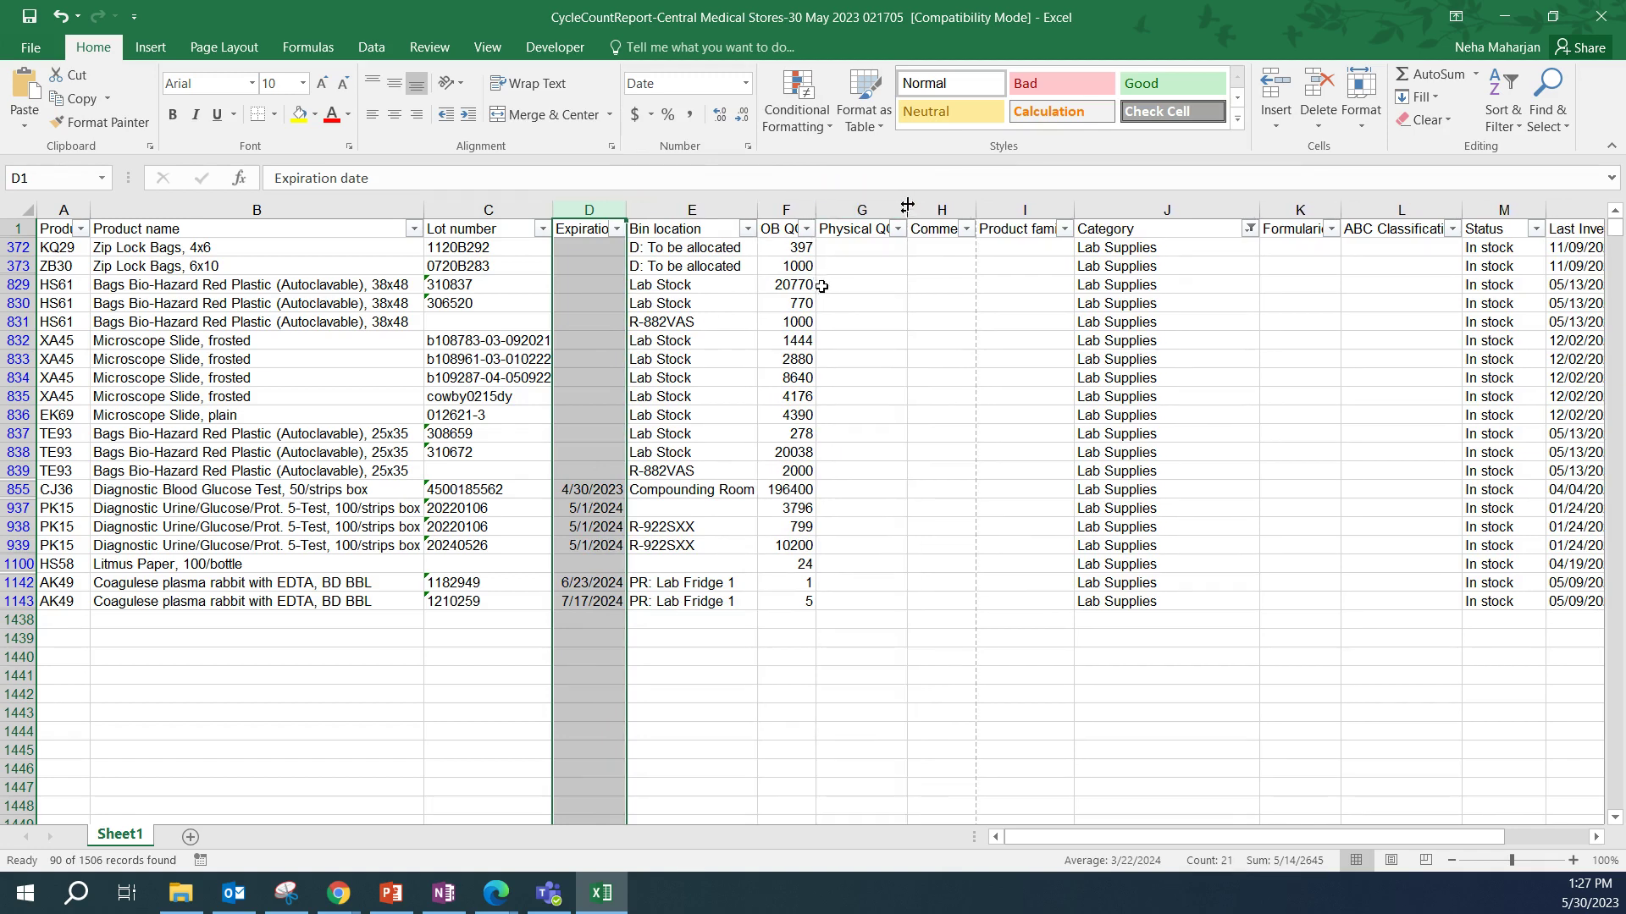
{"action": "left_click_drag", "start_coordinate": [903, 211], "coordinate": [904, 211]}
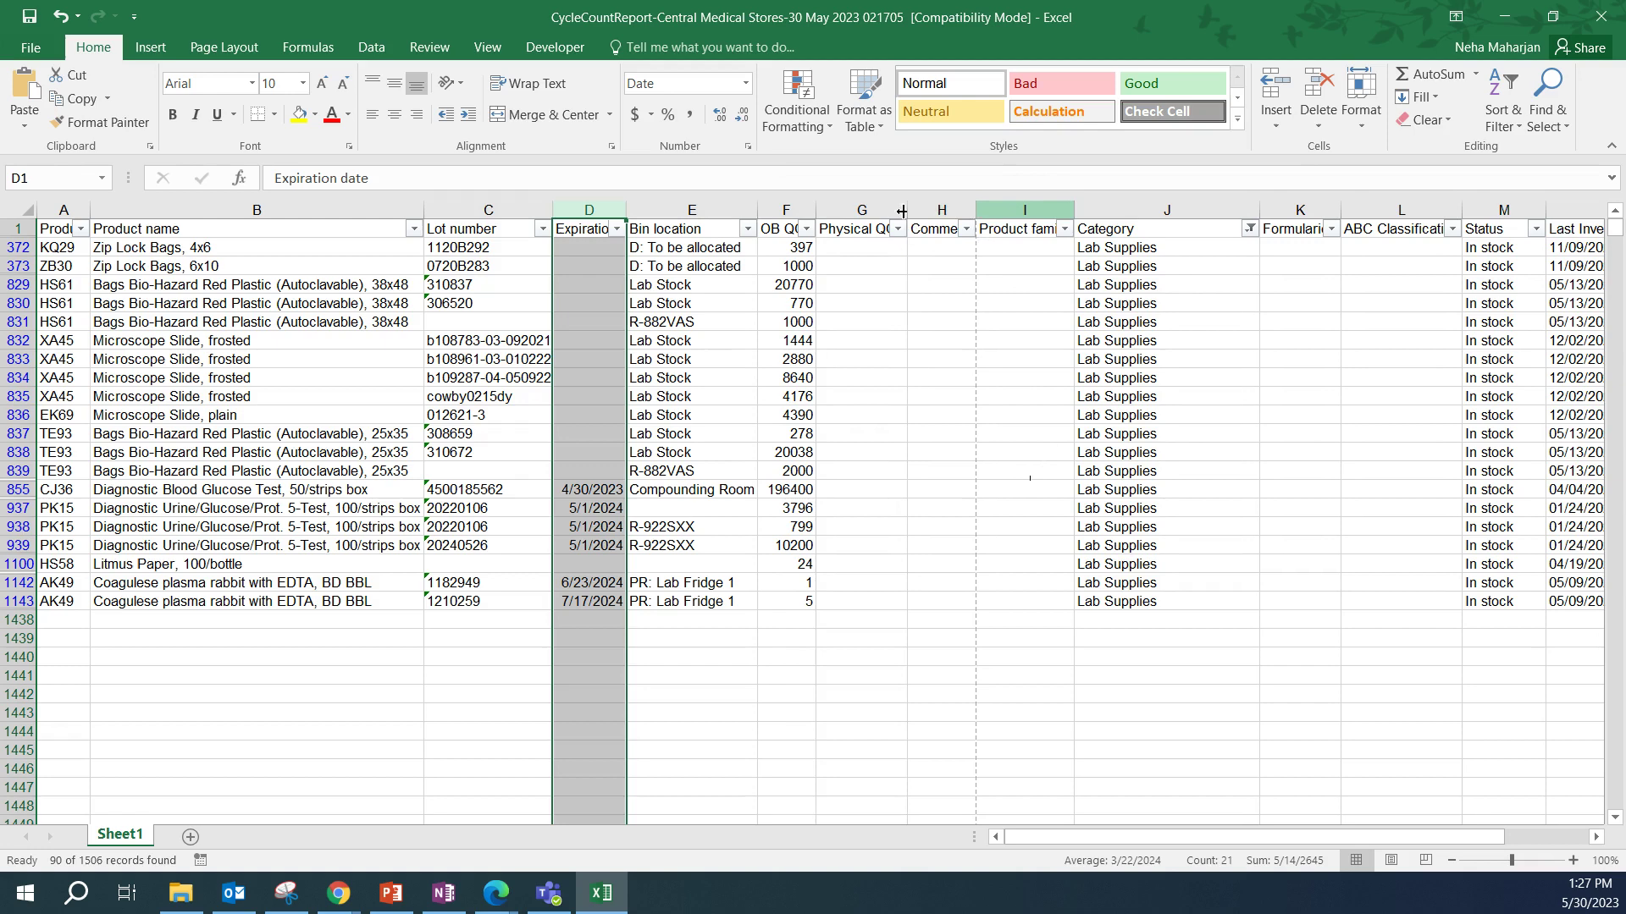
{"action": "mouse_move", "coordinate": [1174, 842]}
{"action": "left_mouse_down"}
{"action": "mouse_move", "coordinate": [1238, 840]}
{"action": "mouse_move", "coordinate": [1160, 845]}
{"action": "left_mouse_up"}
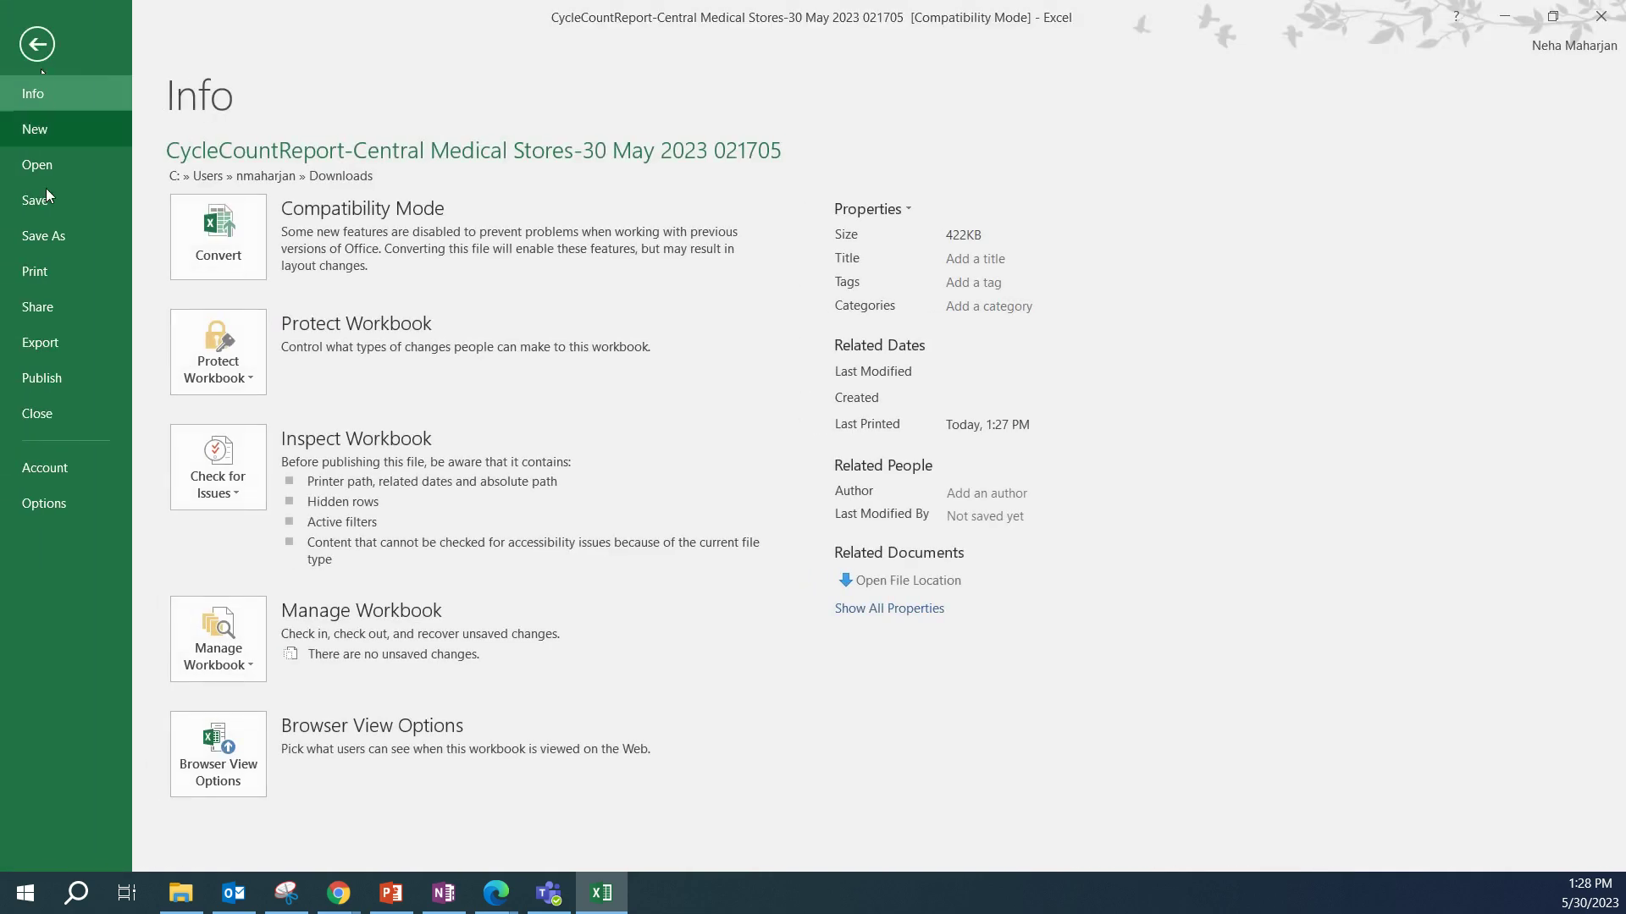
Confirm in print preview that the sheet fits on 2 landscape pages, then return to the worksheet.
{"action": "left_click", "coordinate": [53, 269]}
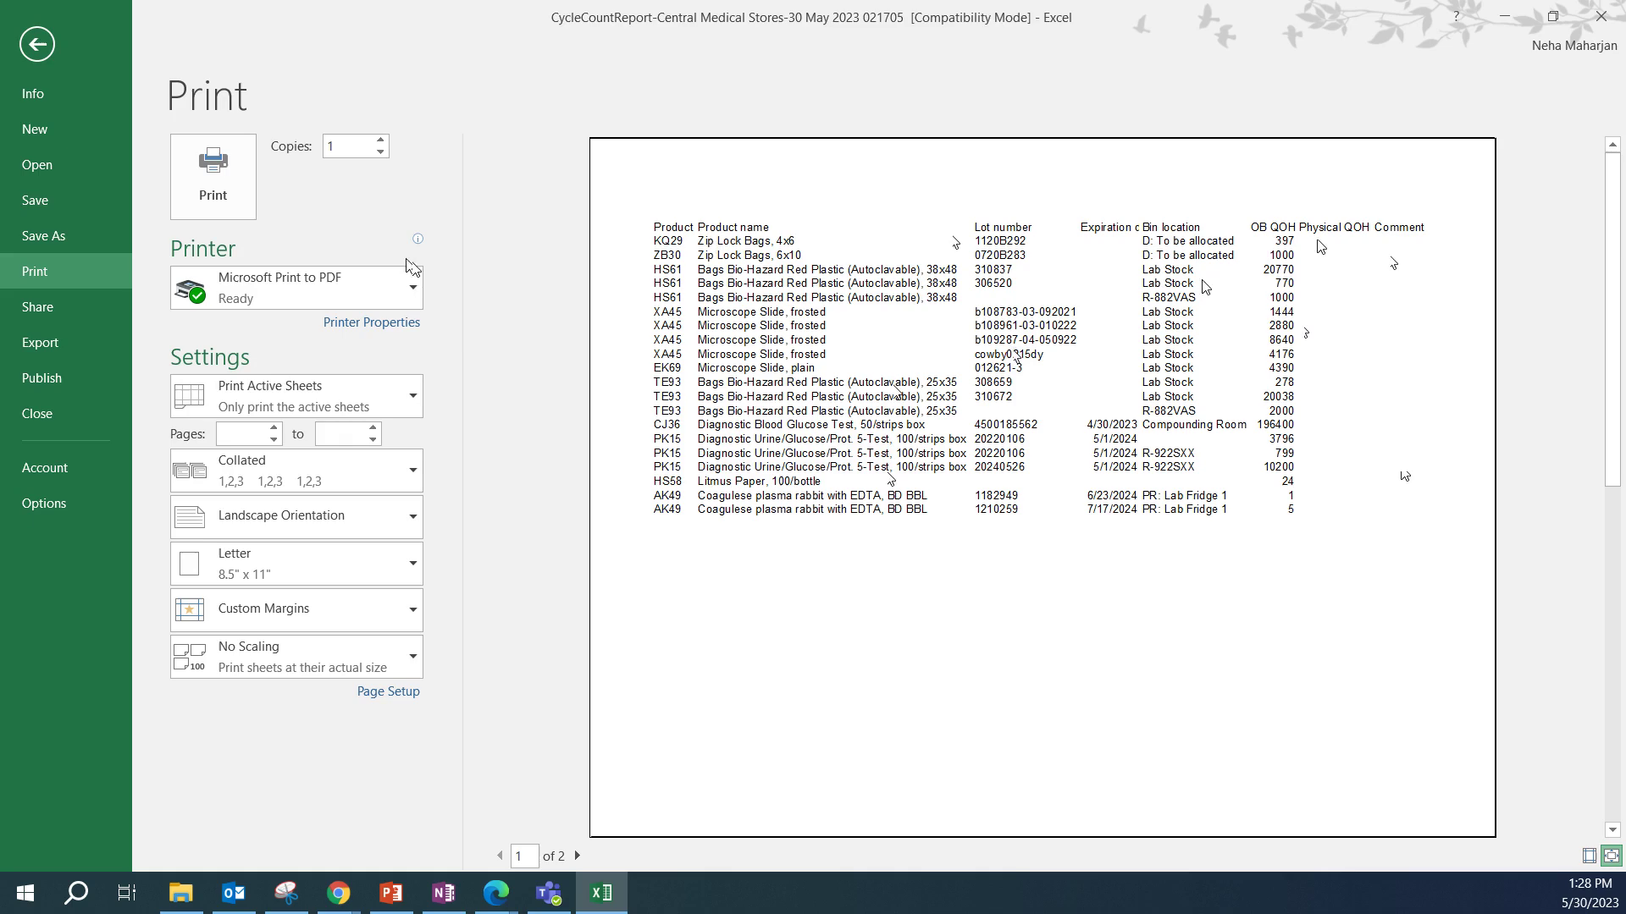
{"action": "left_click", "coordinate": [51, 61]}
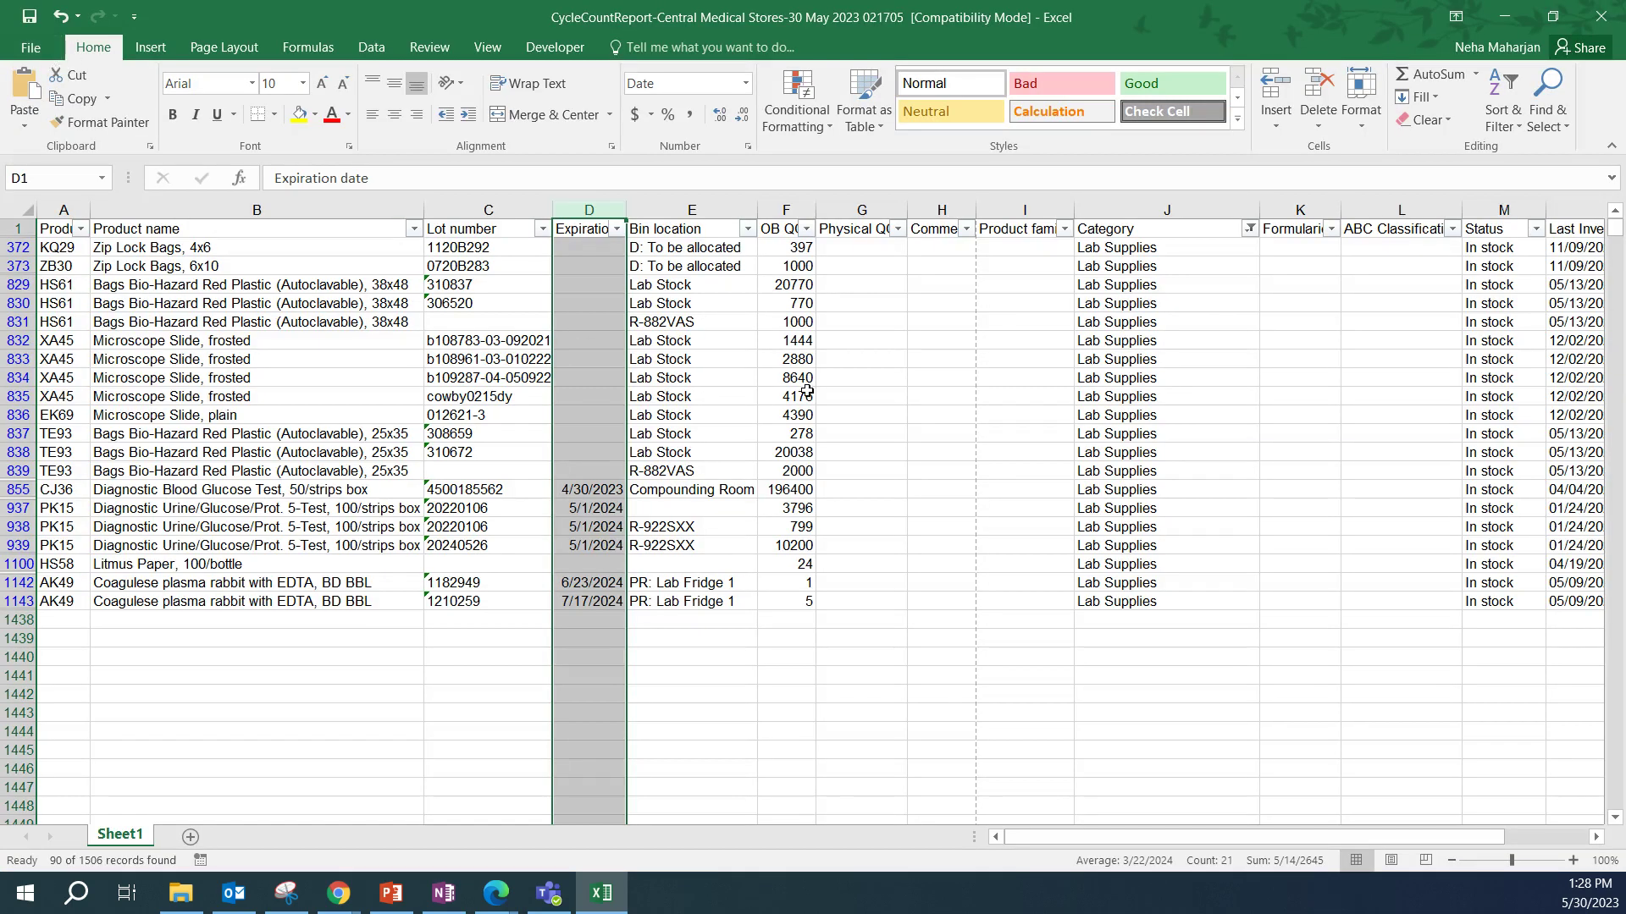
{"action": "left_click", "coordinate": [846, 248]}
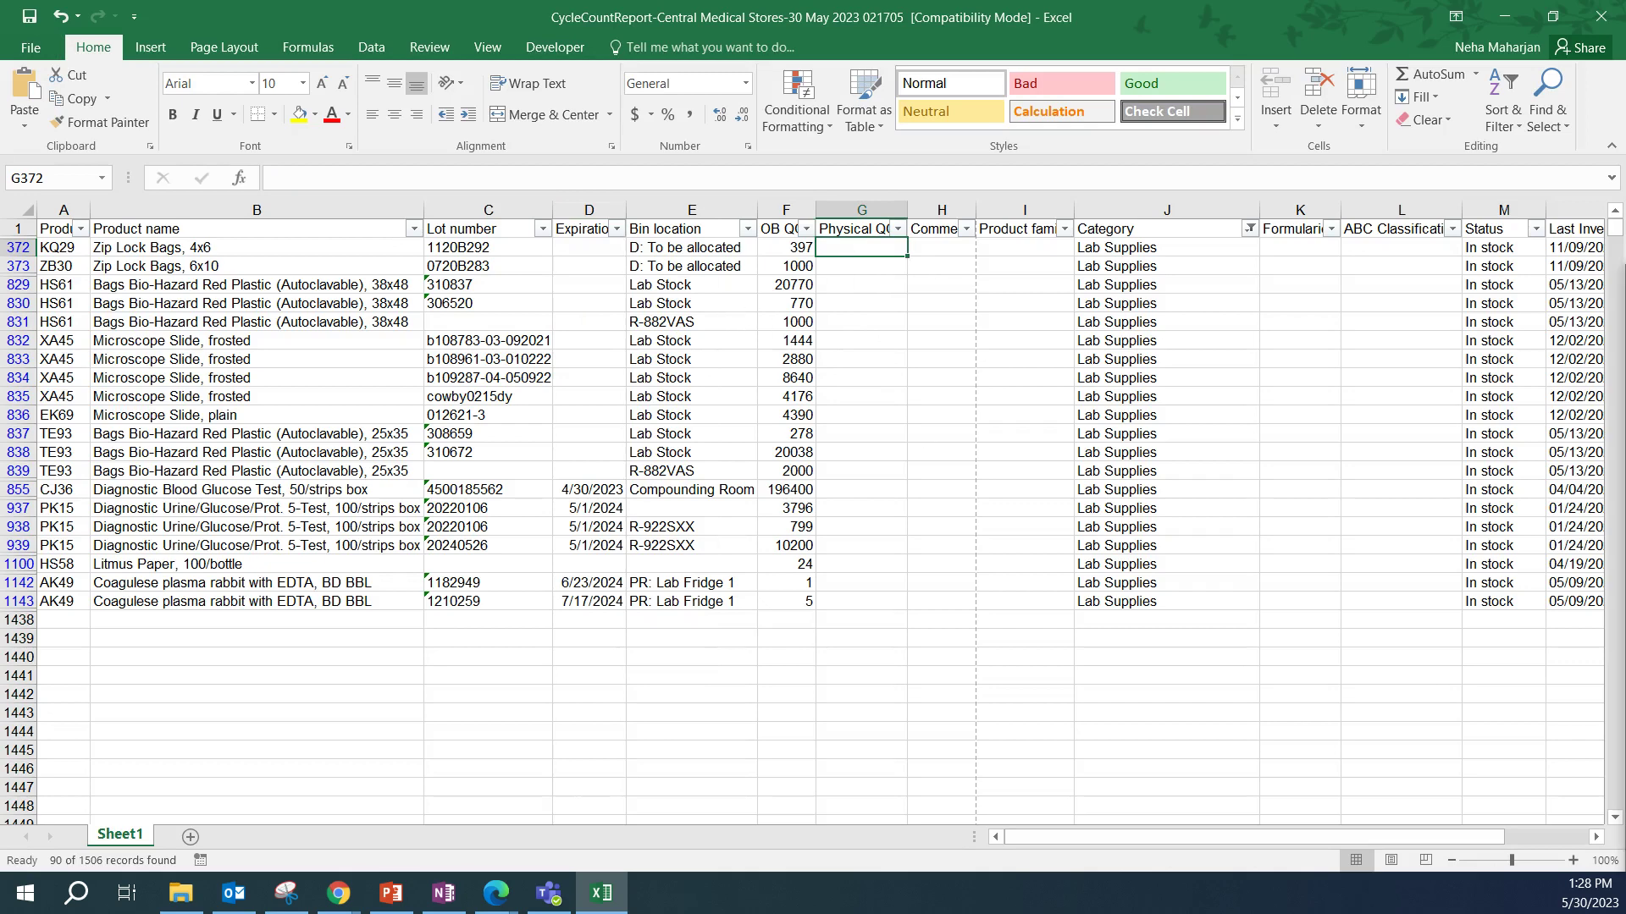
{"action": "left_click", "coordinate": [830, 247]}
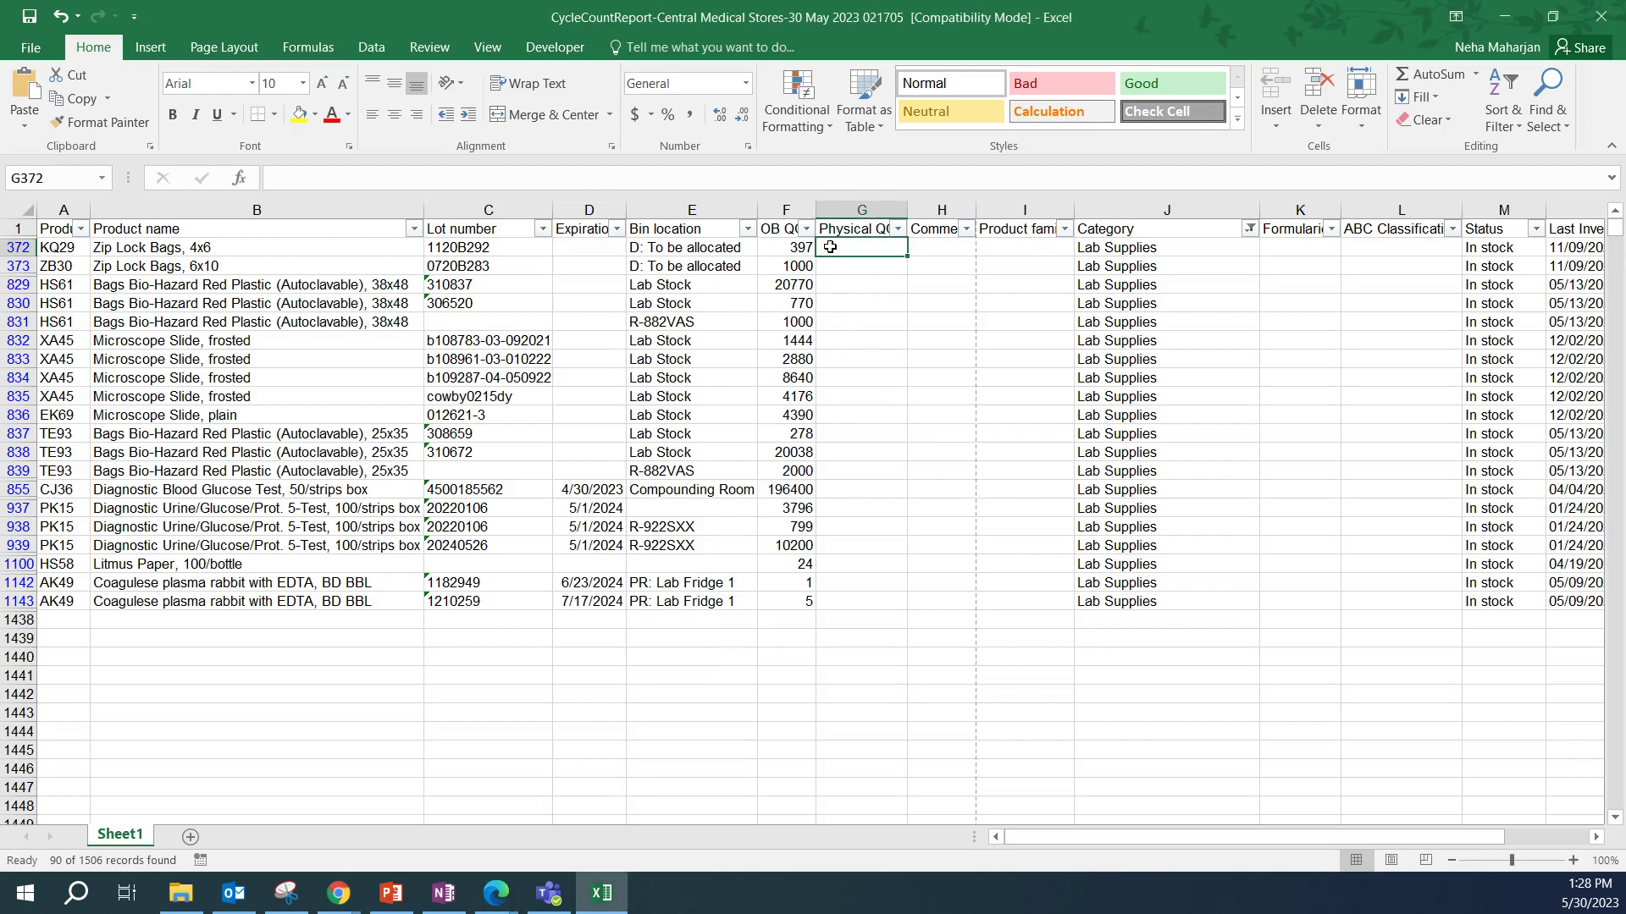
Insert a blank row 373 above Zip Lock Bags, 6x10 and fill in KQ29, Zip Lock Bags, 4x6.
{"action": "left_click", "coordinate": [17, 266]}
{"action": "right_click", "coordinate": [20, 267]}
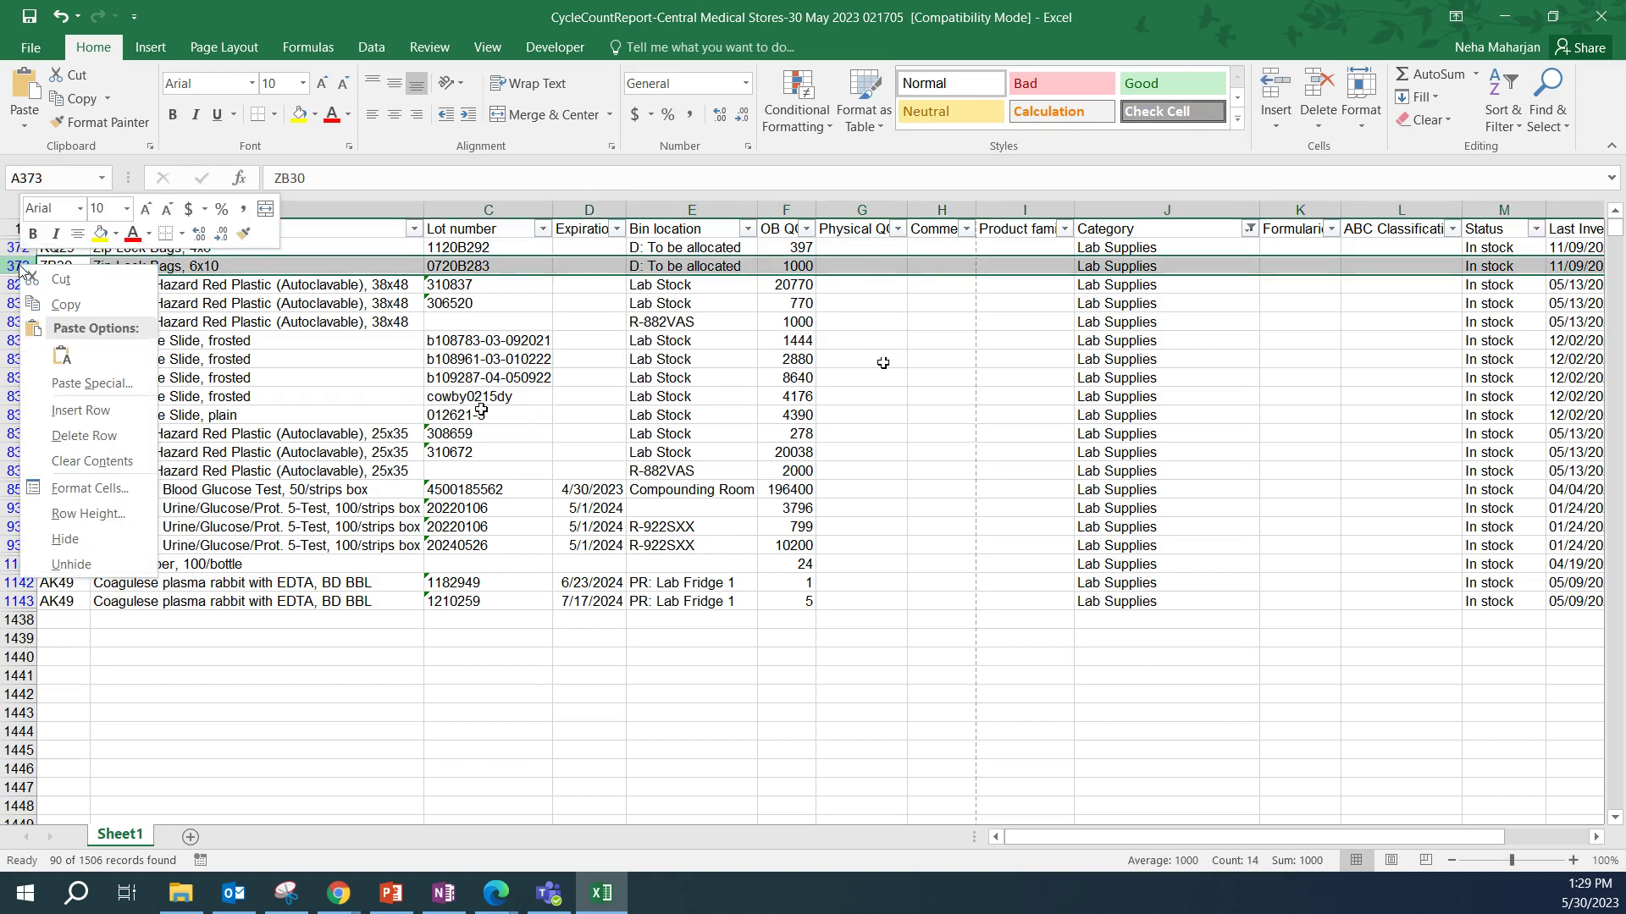
{"action": "left_click", "coordinate": [81, 410]}
{"action": "left_click", "coordinate": [75, 263]}
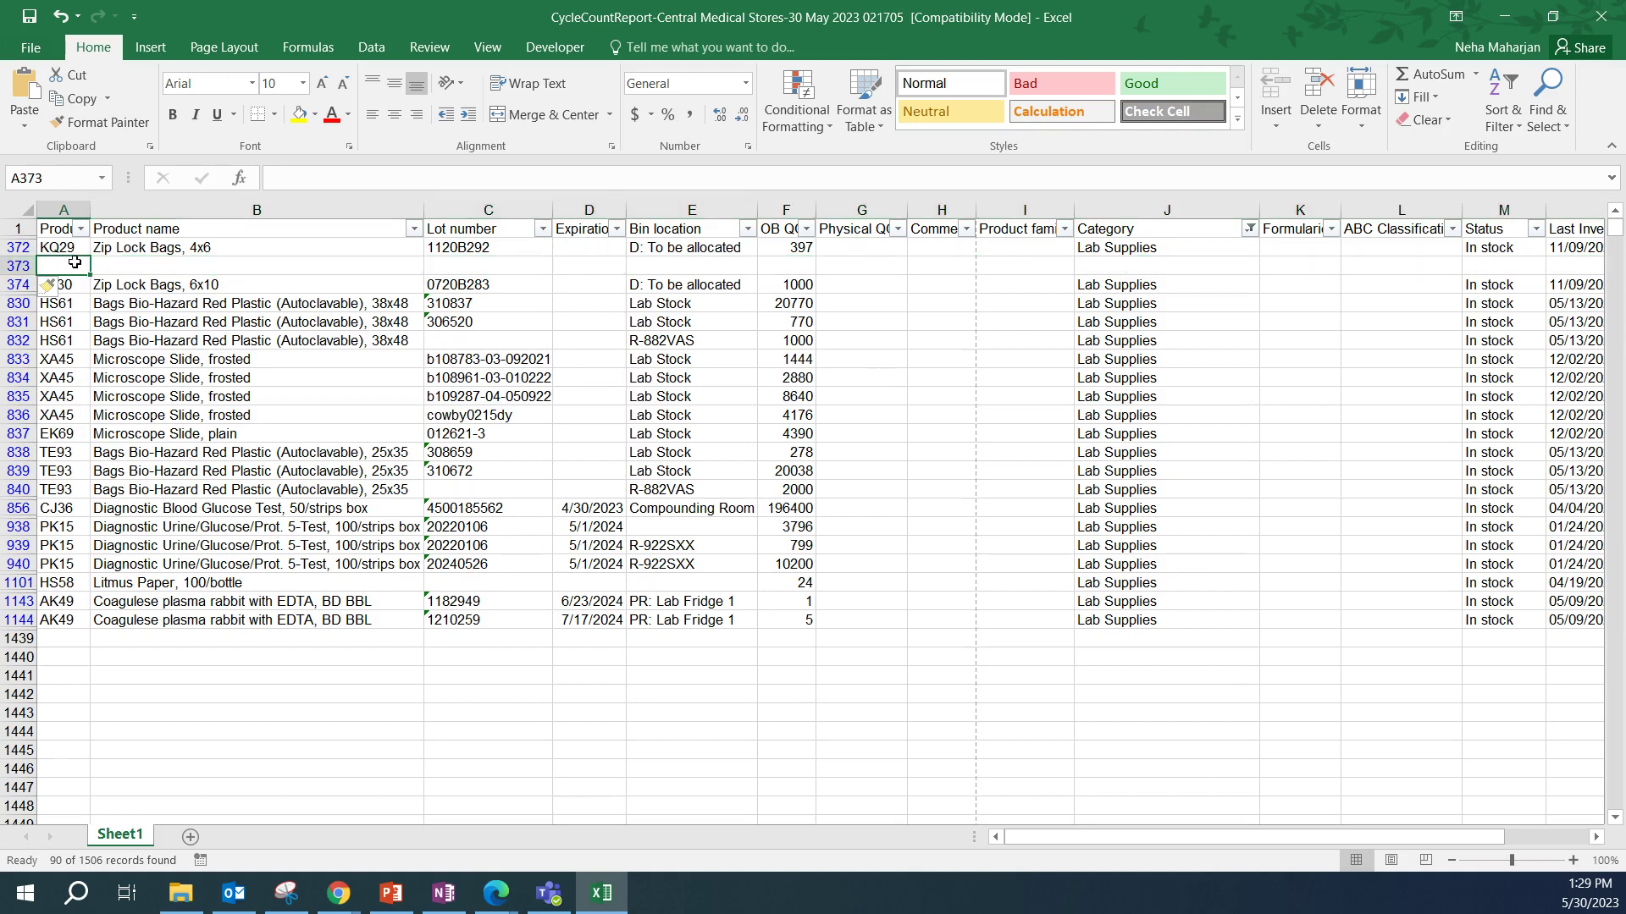
{"action": "type", "text": "KQ29"}
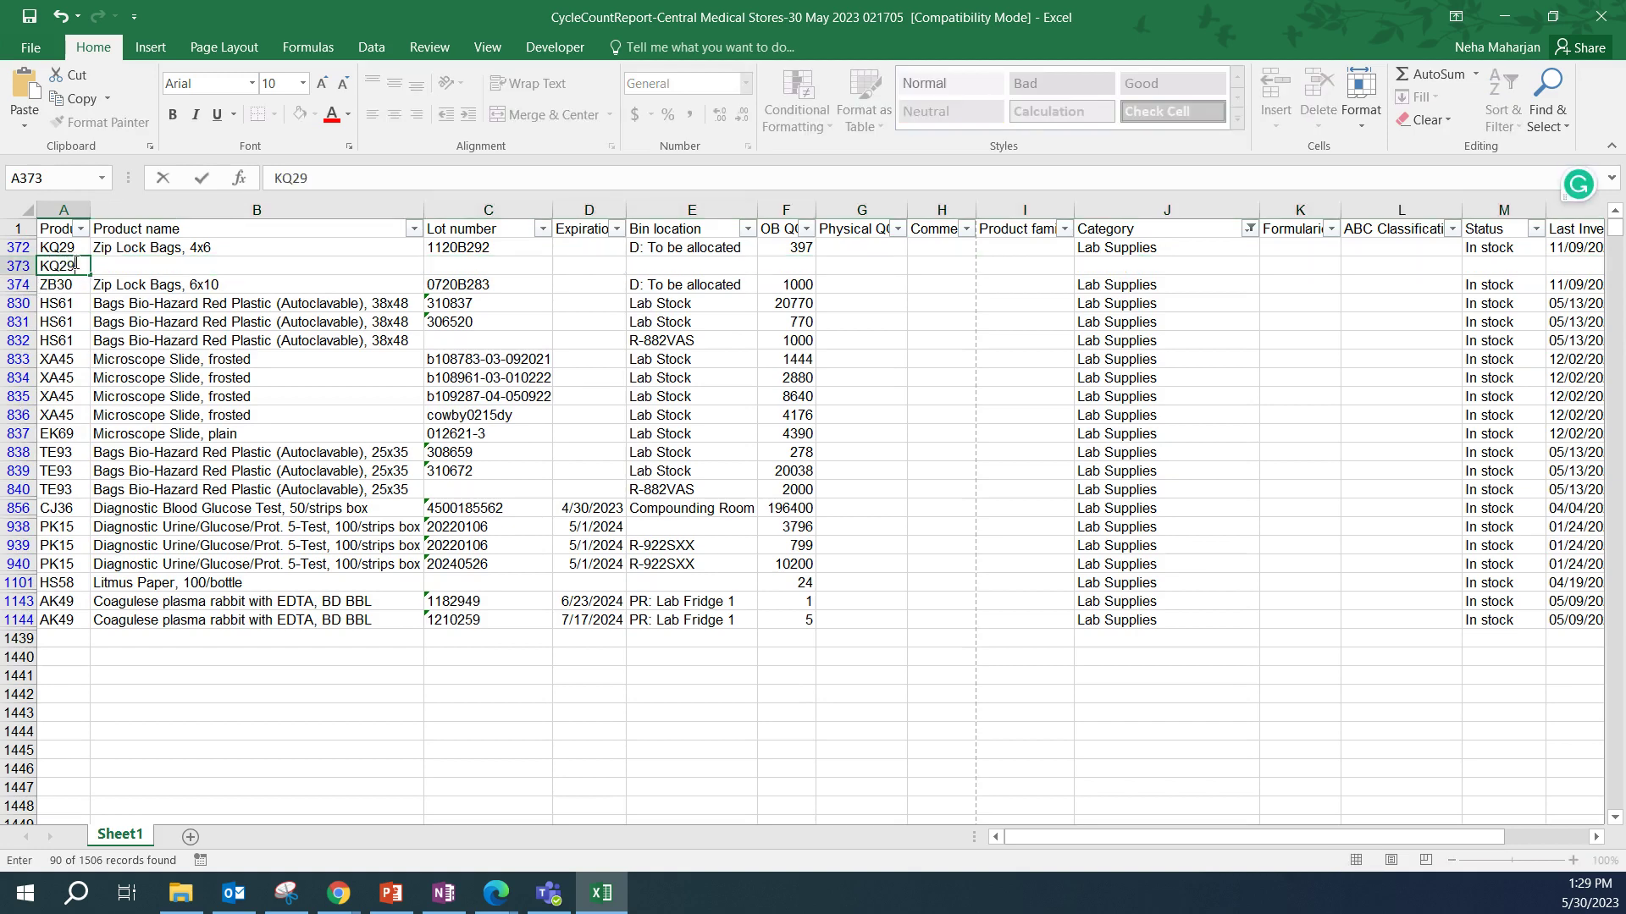
{"action": "left_click", "coordinate": [112, 254]}
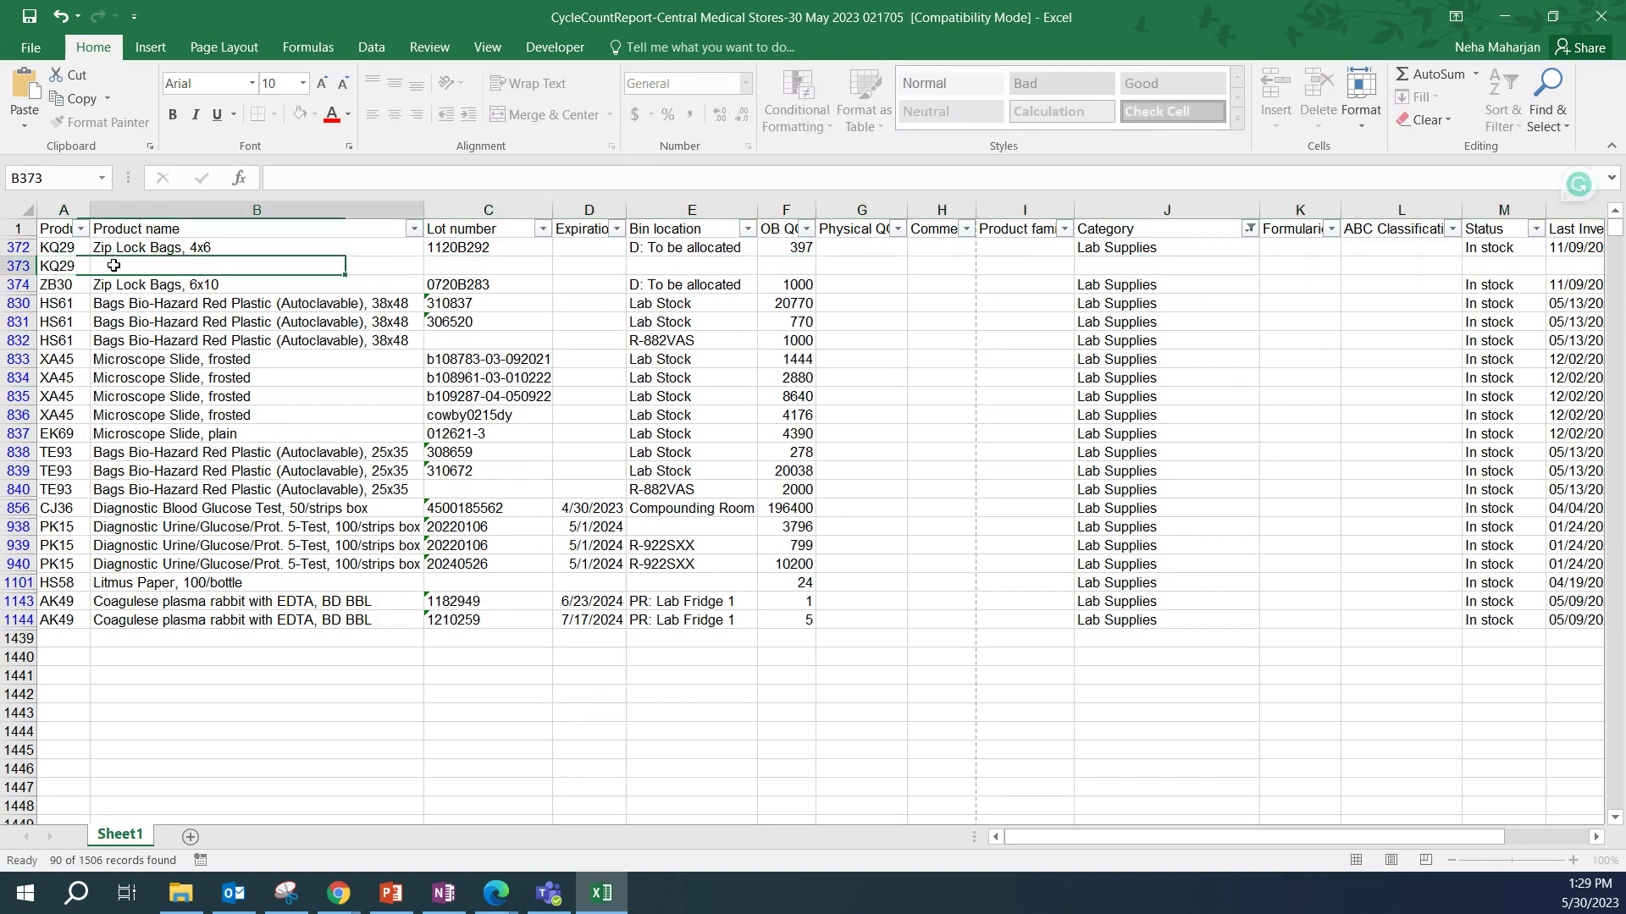
{"action": "key", "text": "ctrl+c"}
{"action": "left_click", "coordinate": [156, 268]}
{"action": "key", "text": "ctrl+v"}
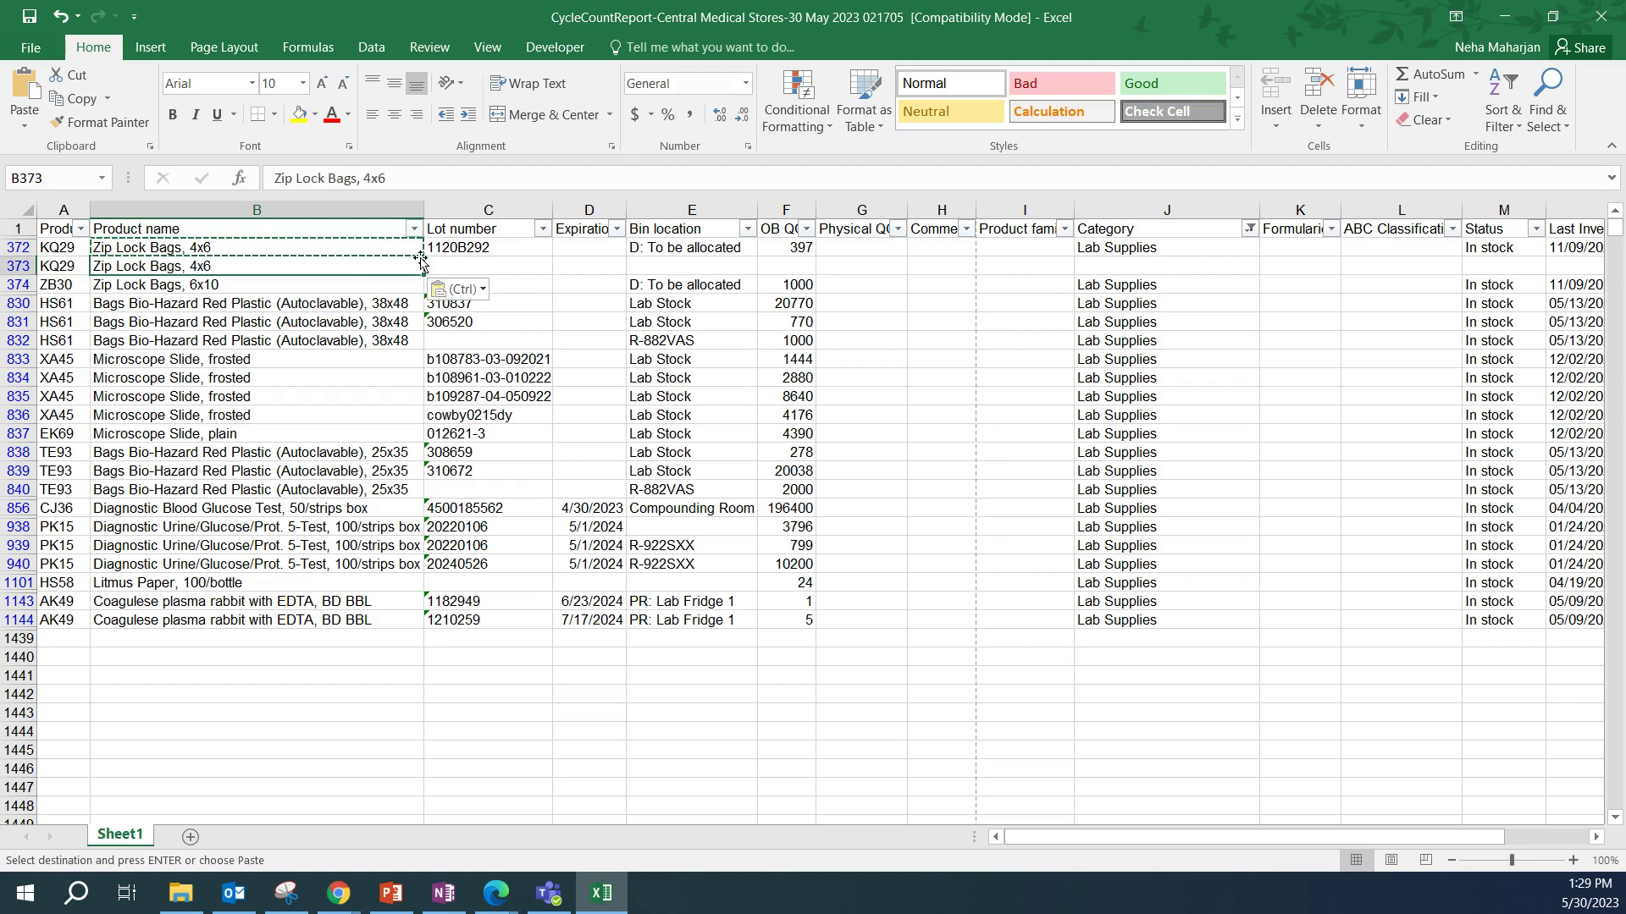
Enter lot number 88957B988 in row 373, leaving bin location and quantities blank.
{"action": "left_click", "coordinate": [508, 269]}
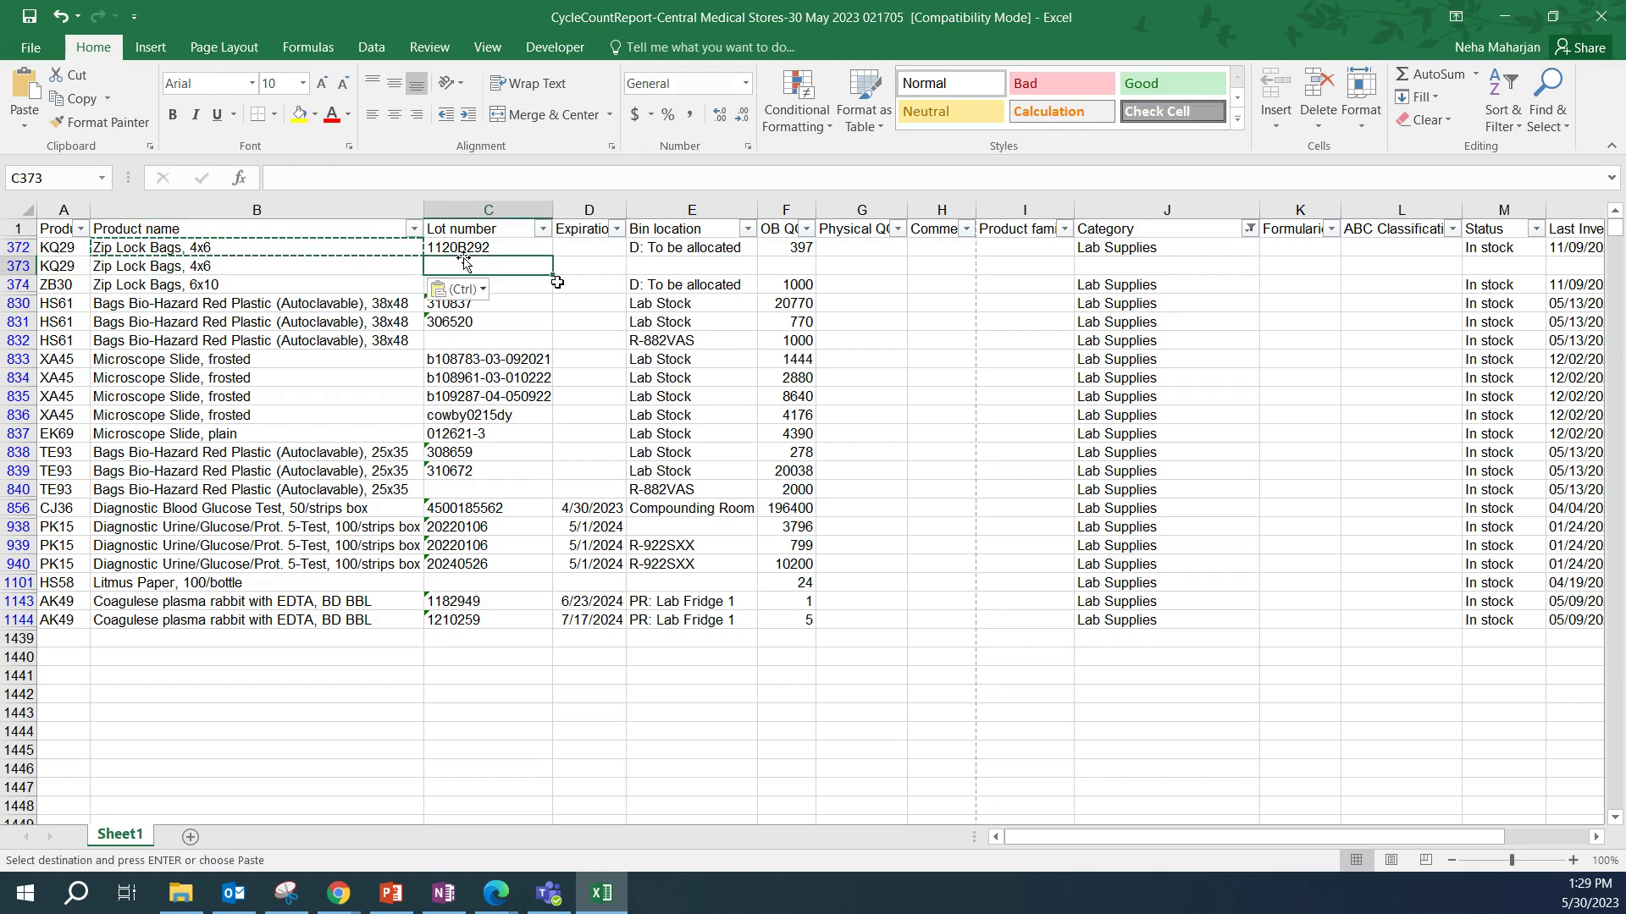
{"action": "type", "text": "88957"}
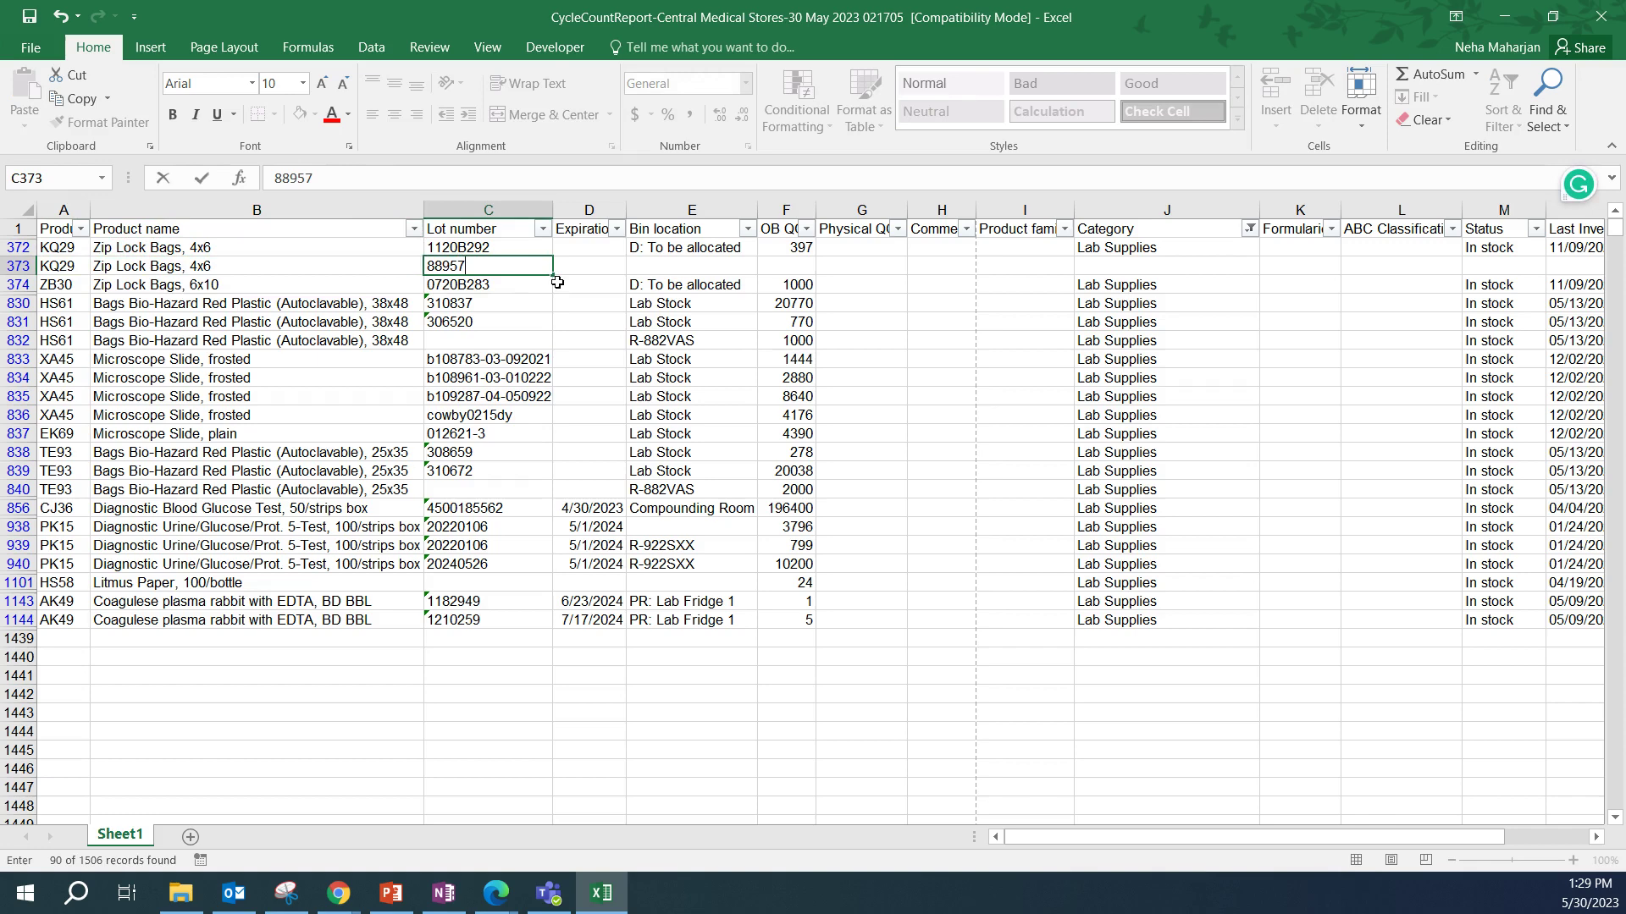
{"action": "type", "text": "B988"}
{"action": "left_click", "coordinate": [611, 263]}
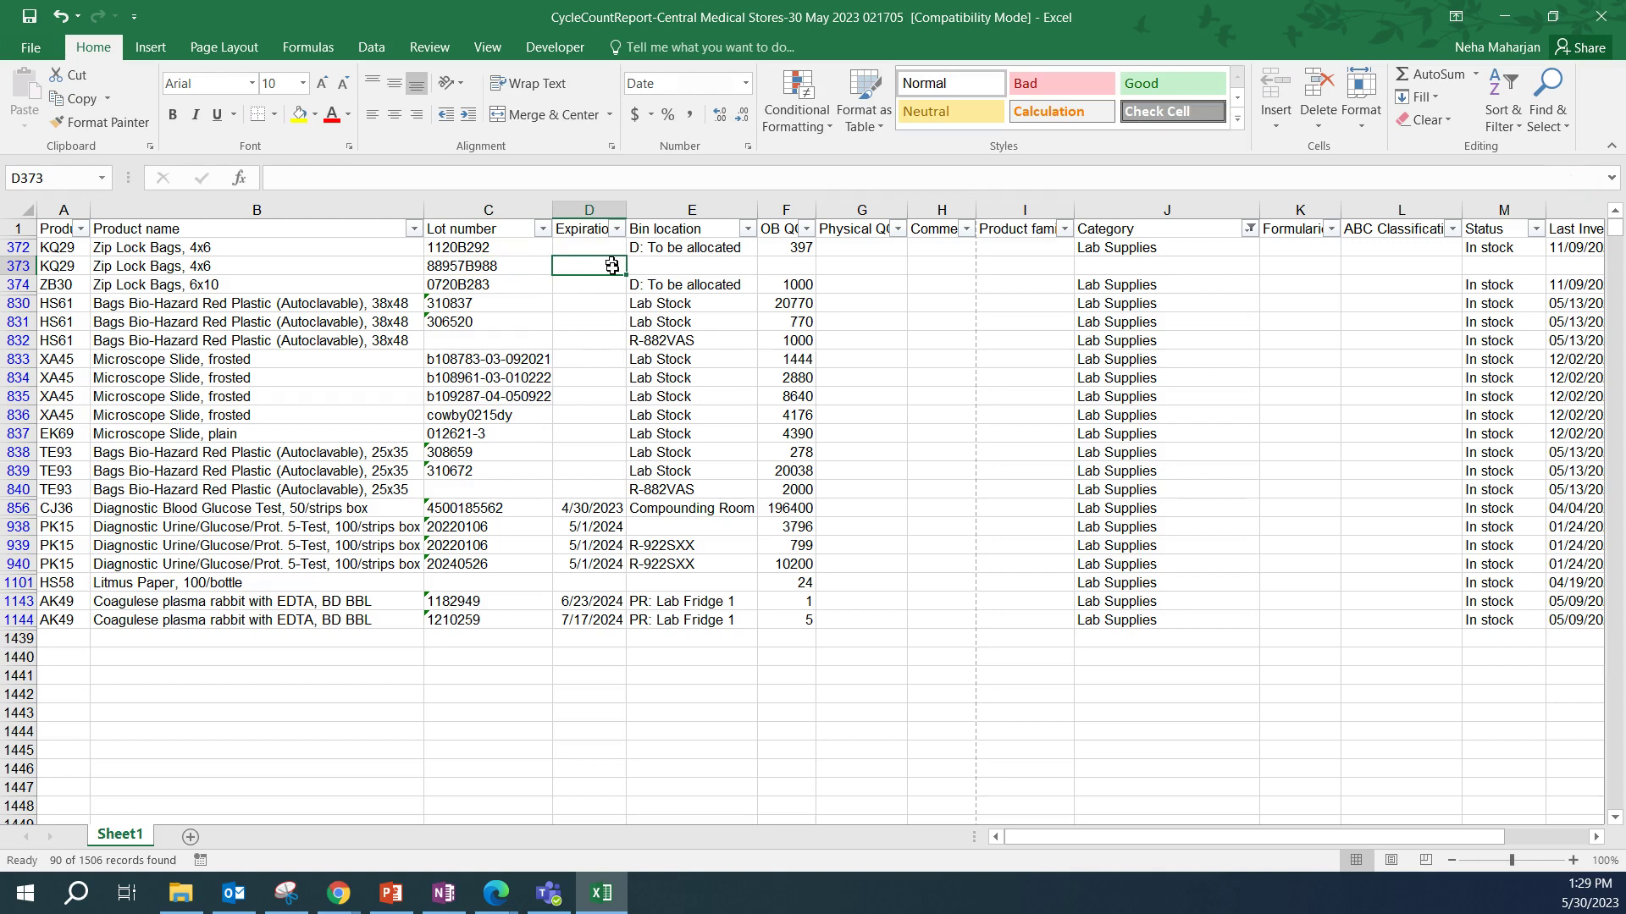
{"action": "left_click", "coordinate": [678, 266]}
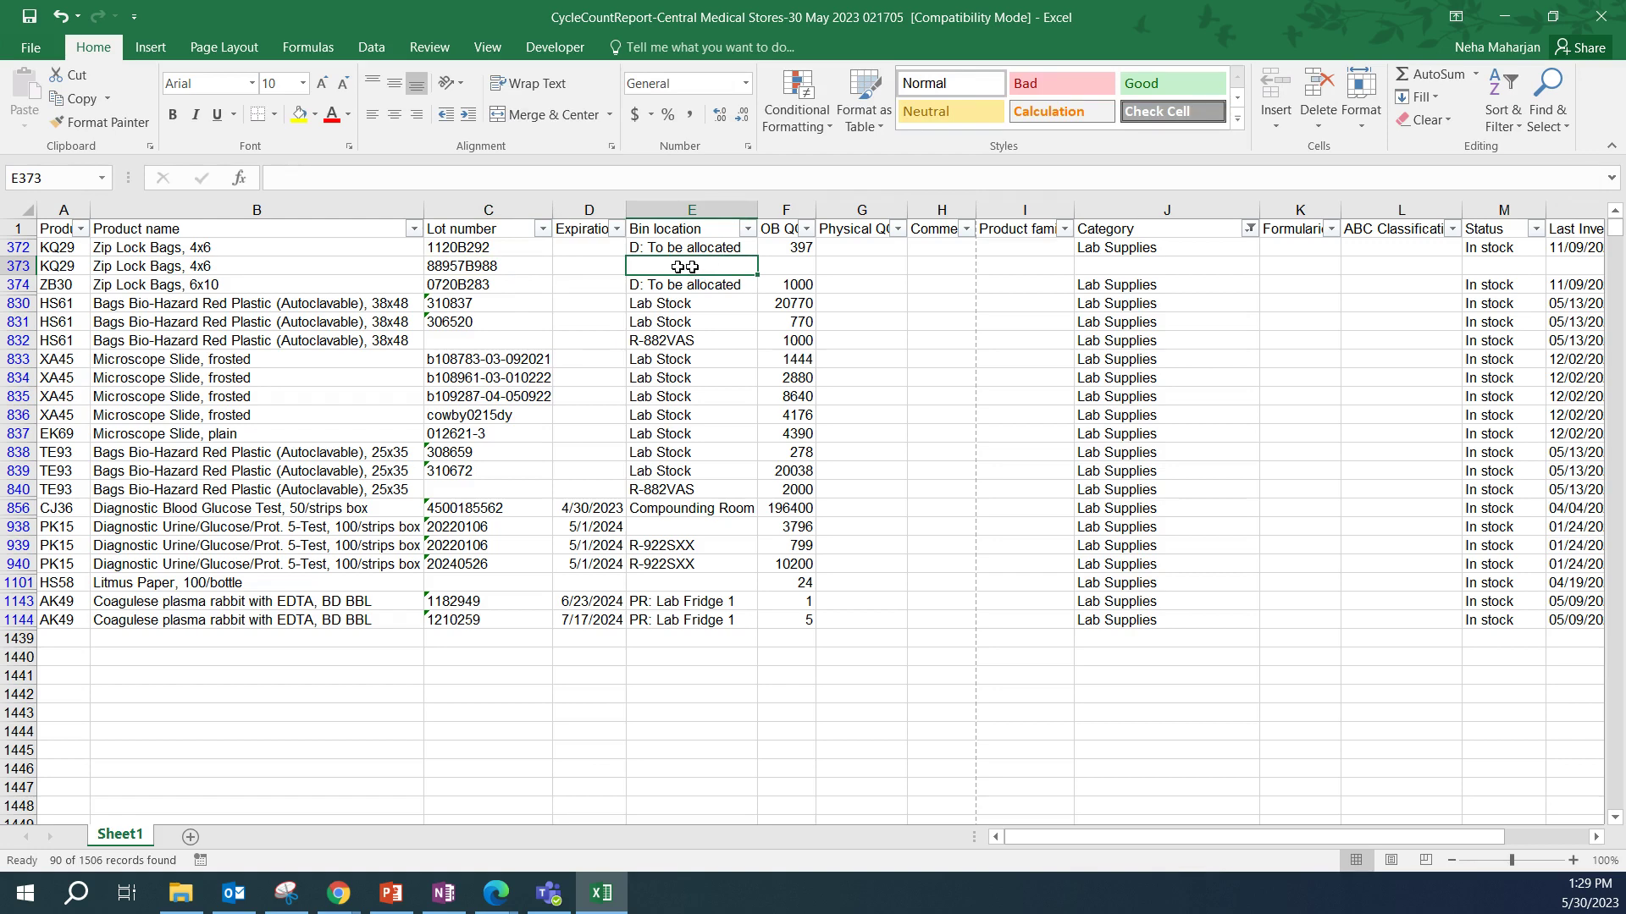
{"action": "left_click", "coordinate": [802, 265]}
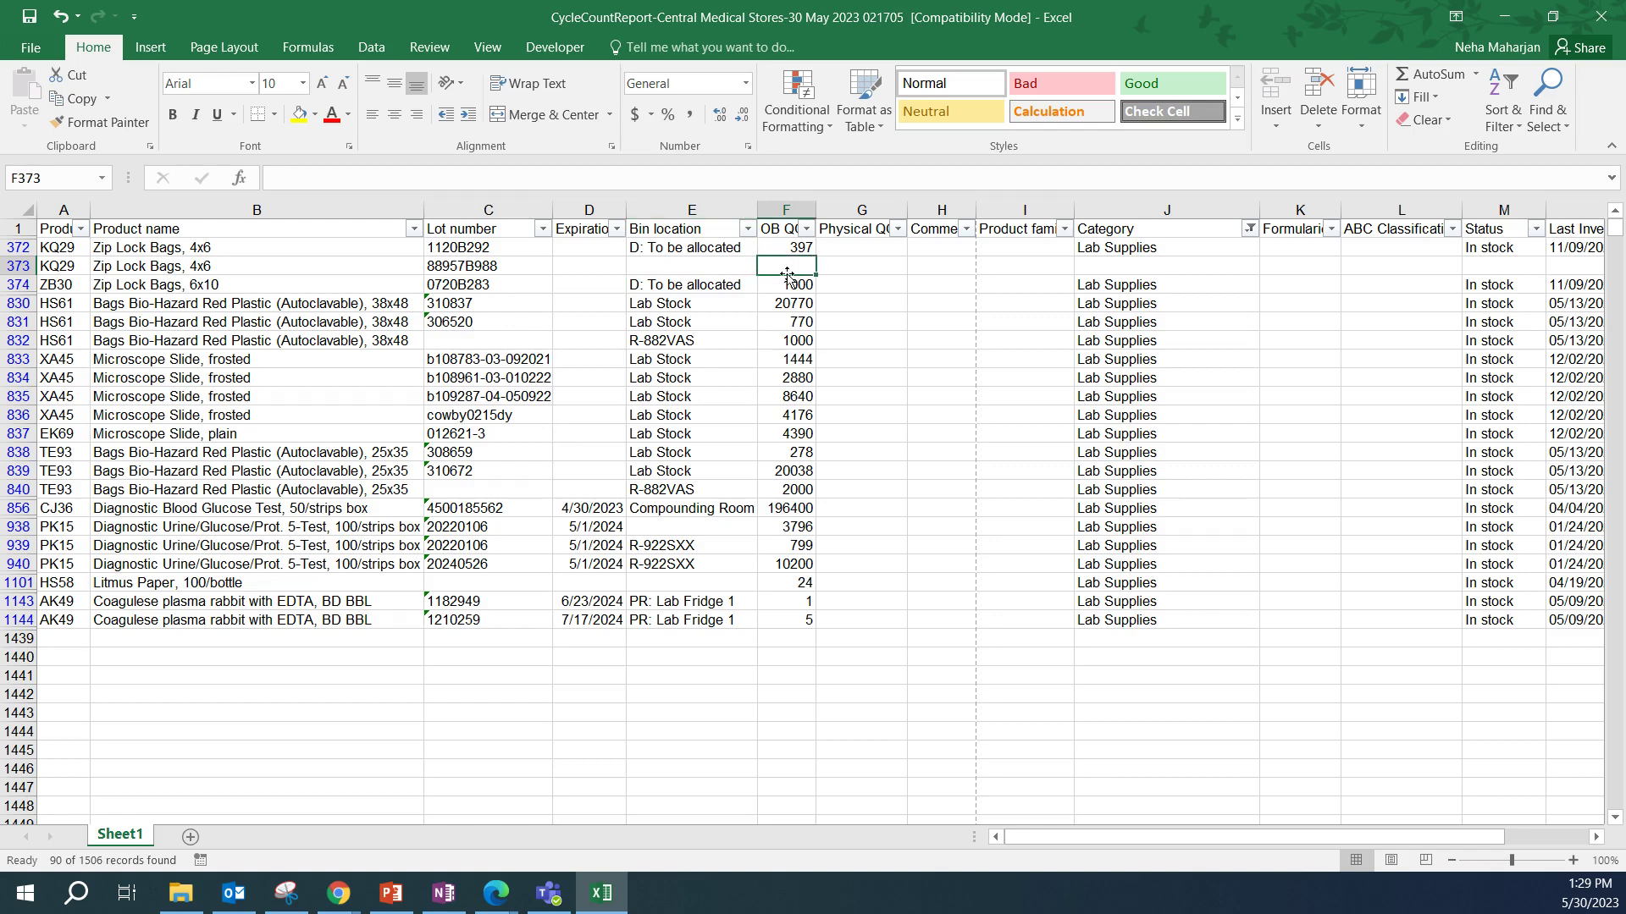
{"action": "left_click", "coordinate": [846, 266]}
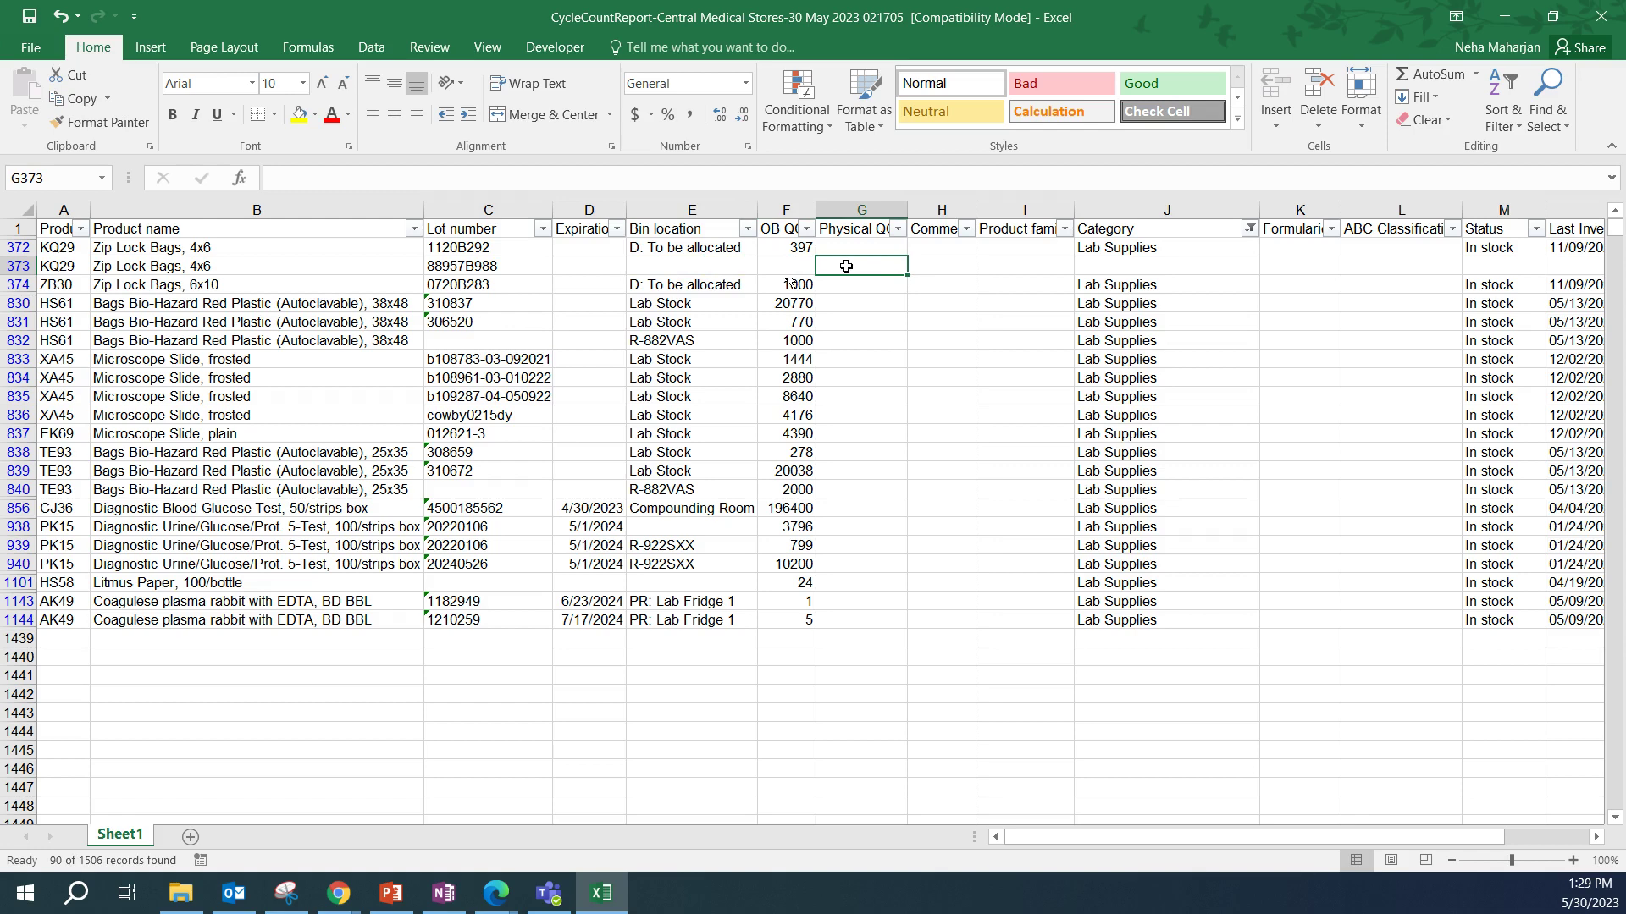
Give row 373 physical quantity 50 with the comment 'Found quantity'.
{"action": "type", "text": "50"}
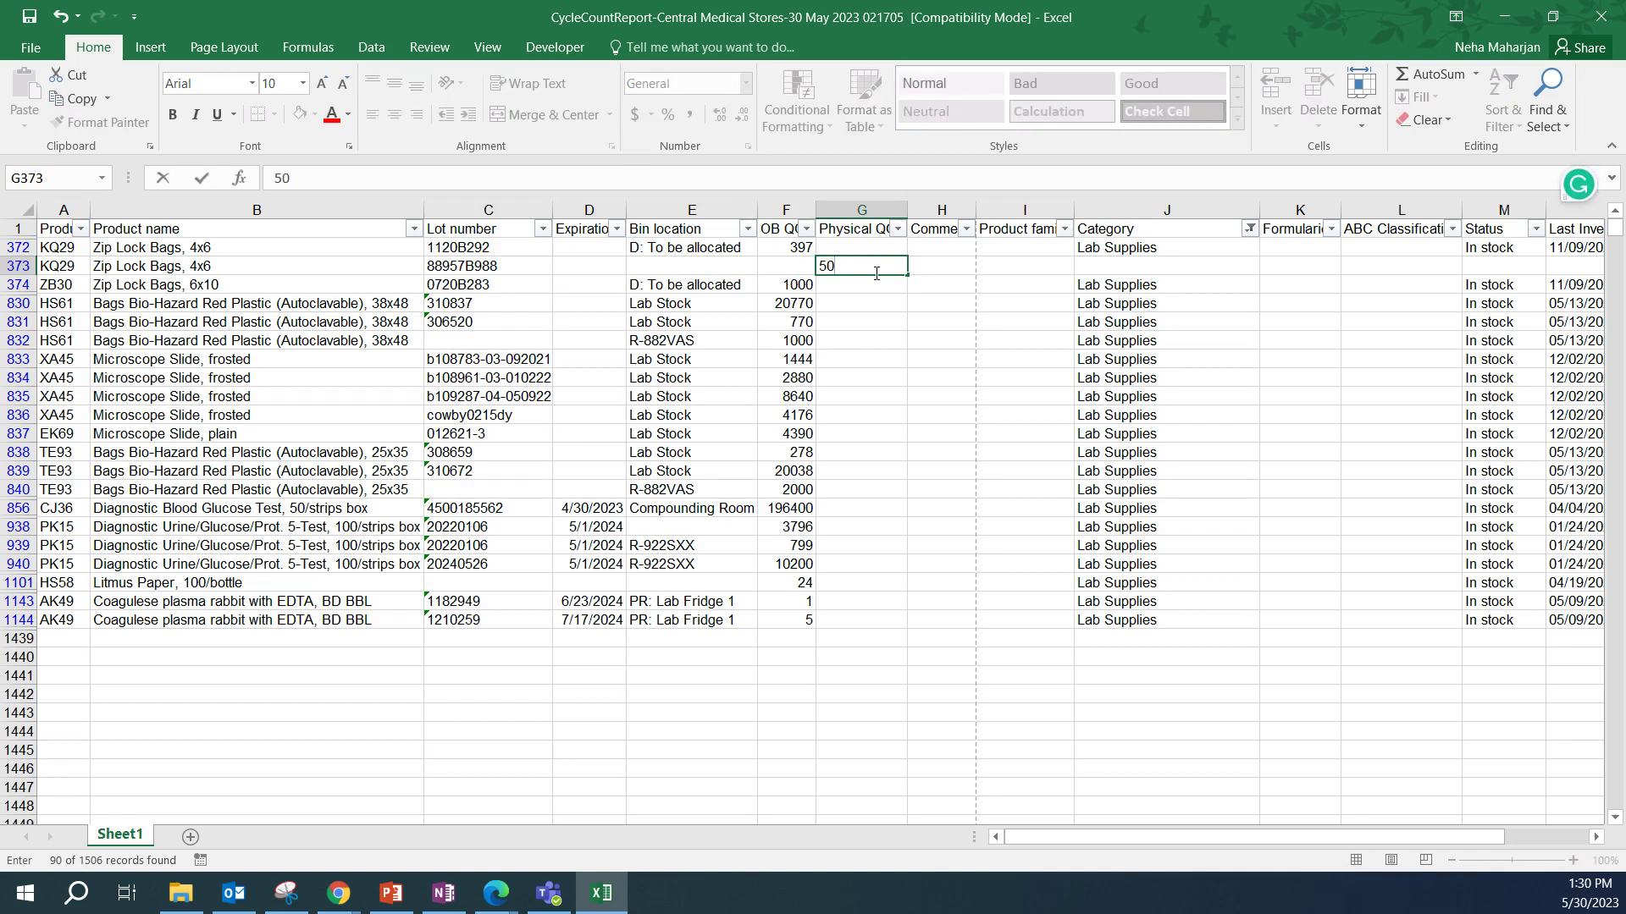
{"action": "left_click", "coordinate": [934, 264]}
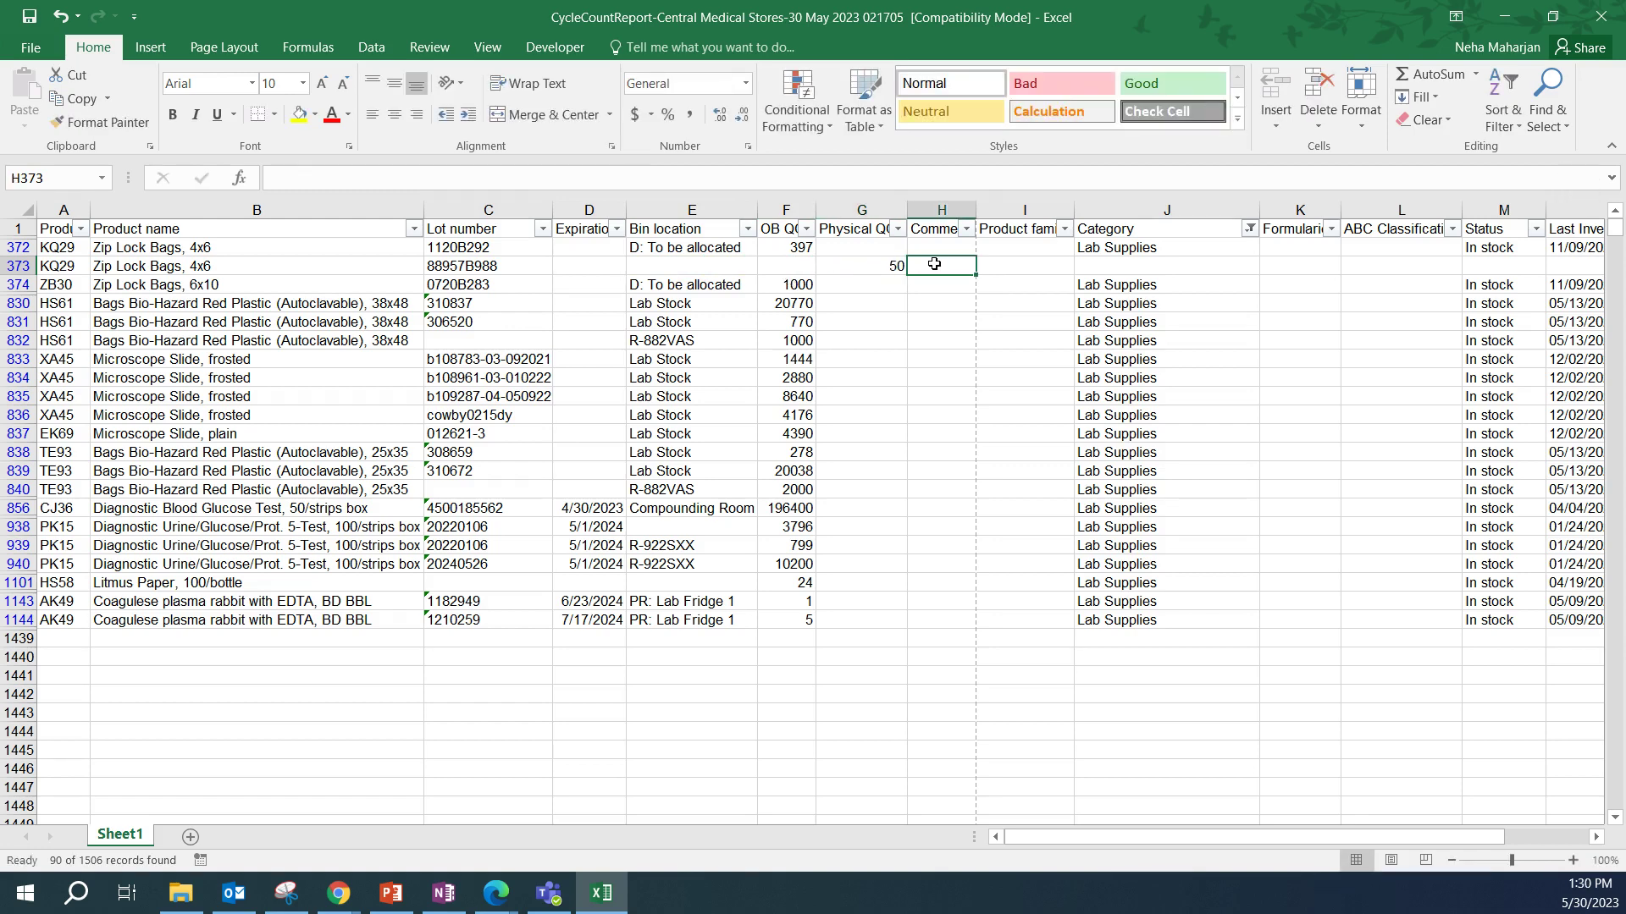
{"action": "type", "text": "Found q"}
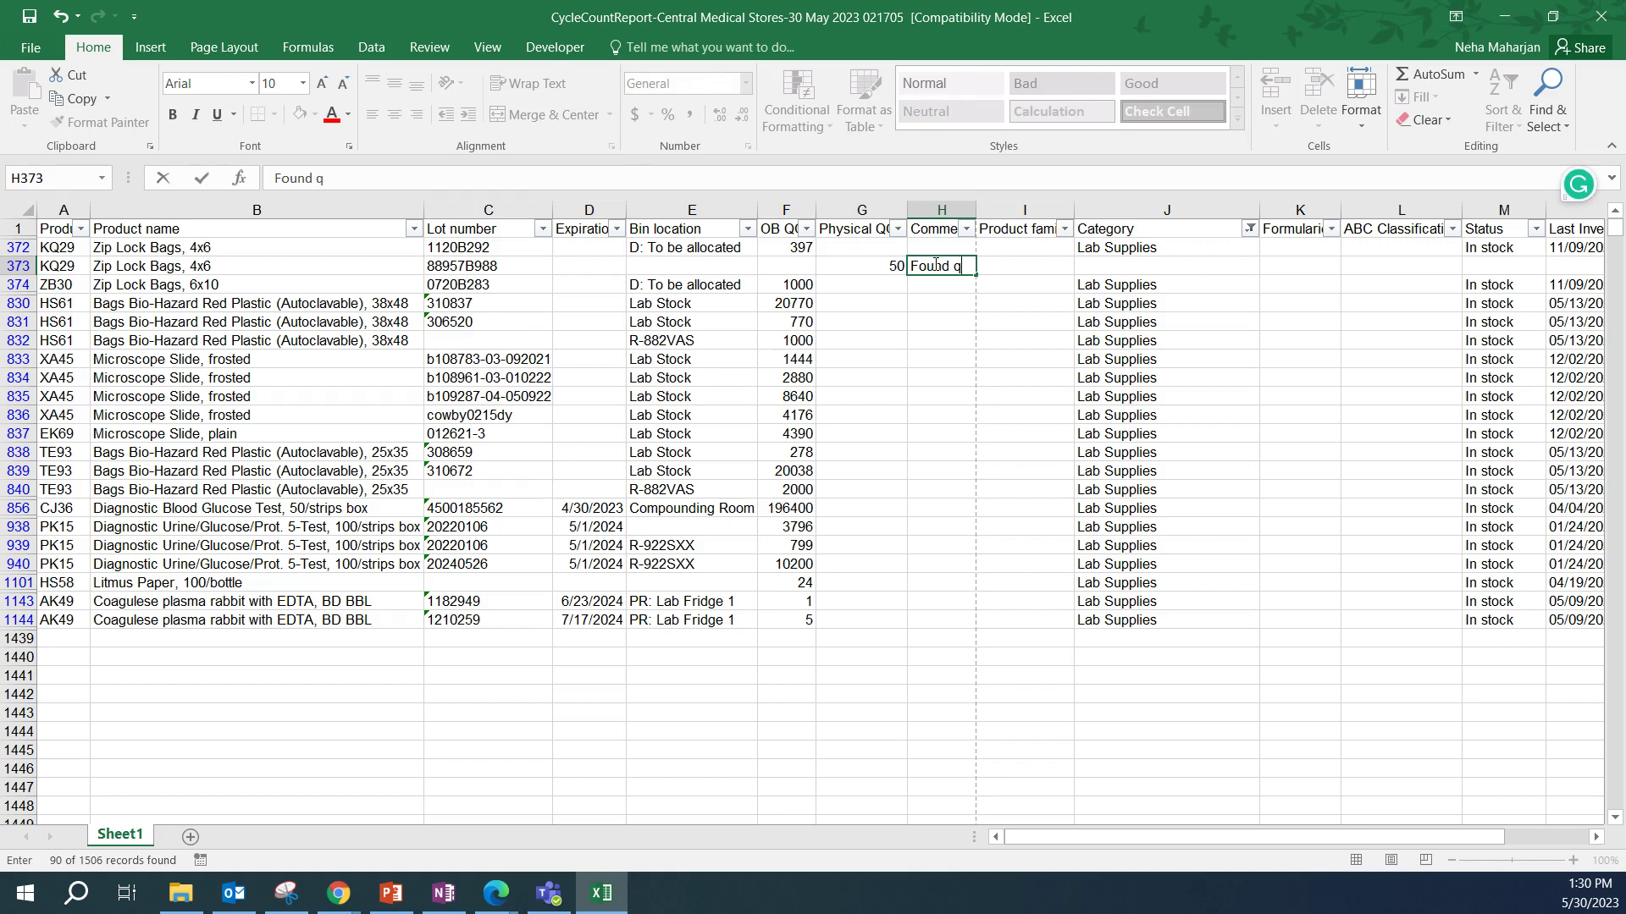
{"action": "type", "text": "uantity."}
{"action": "key", "text": "BackSpace"}
{"action": "left_click", "coordinate": [925, 301]}
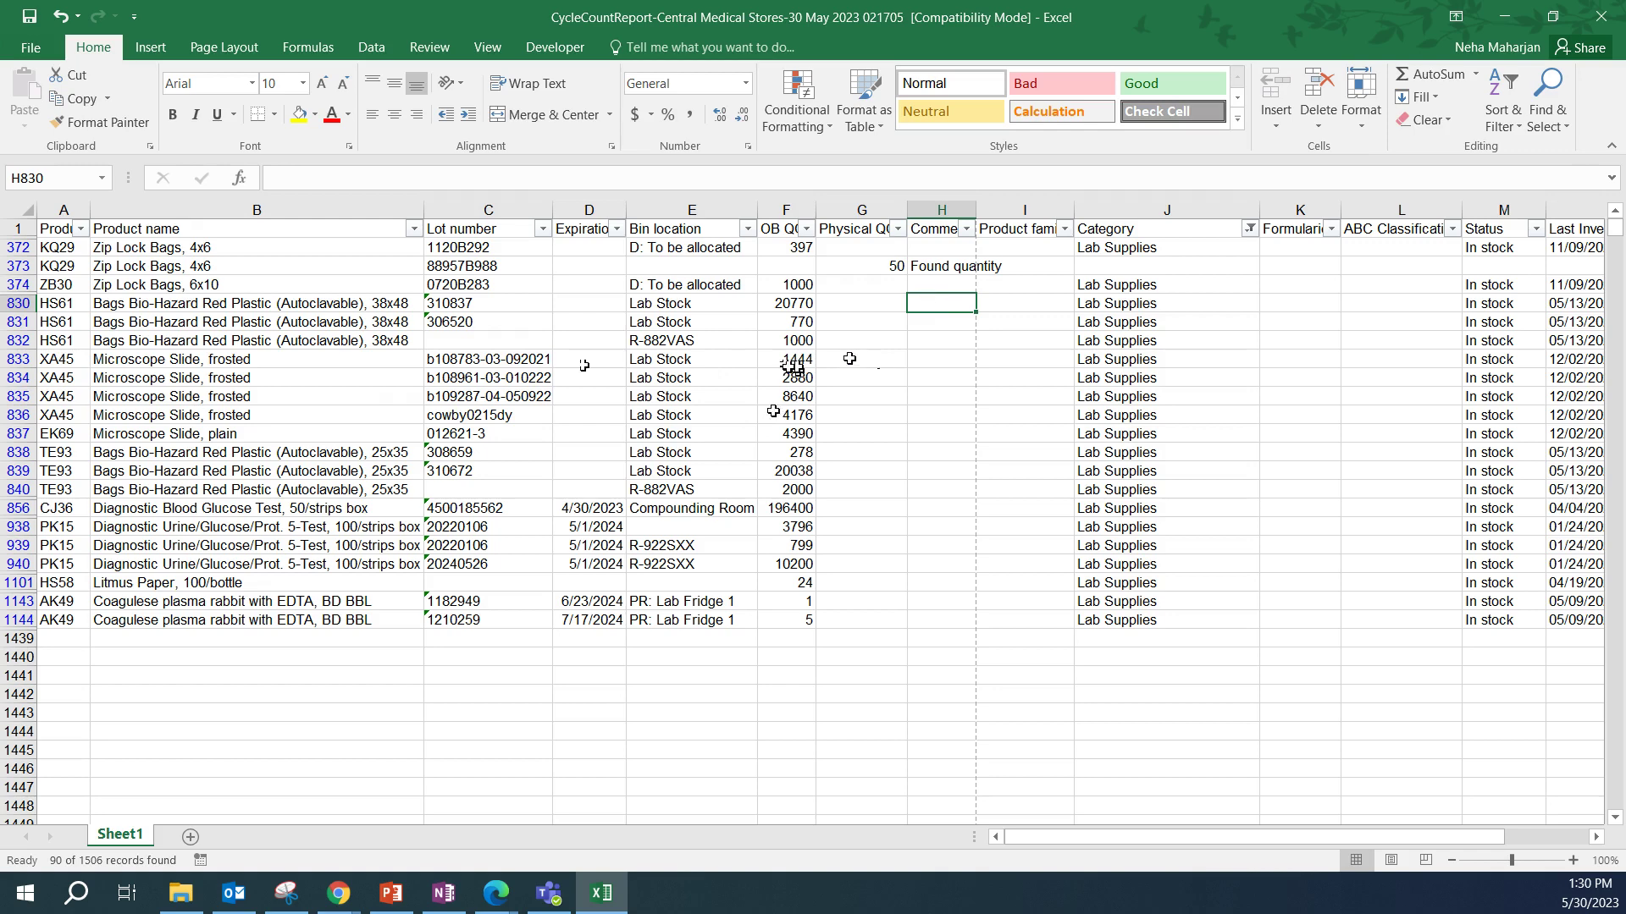
{"action": "left_click", "coordinate": [9, 359]}
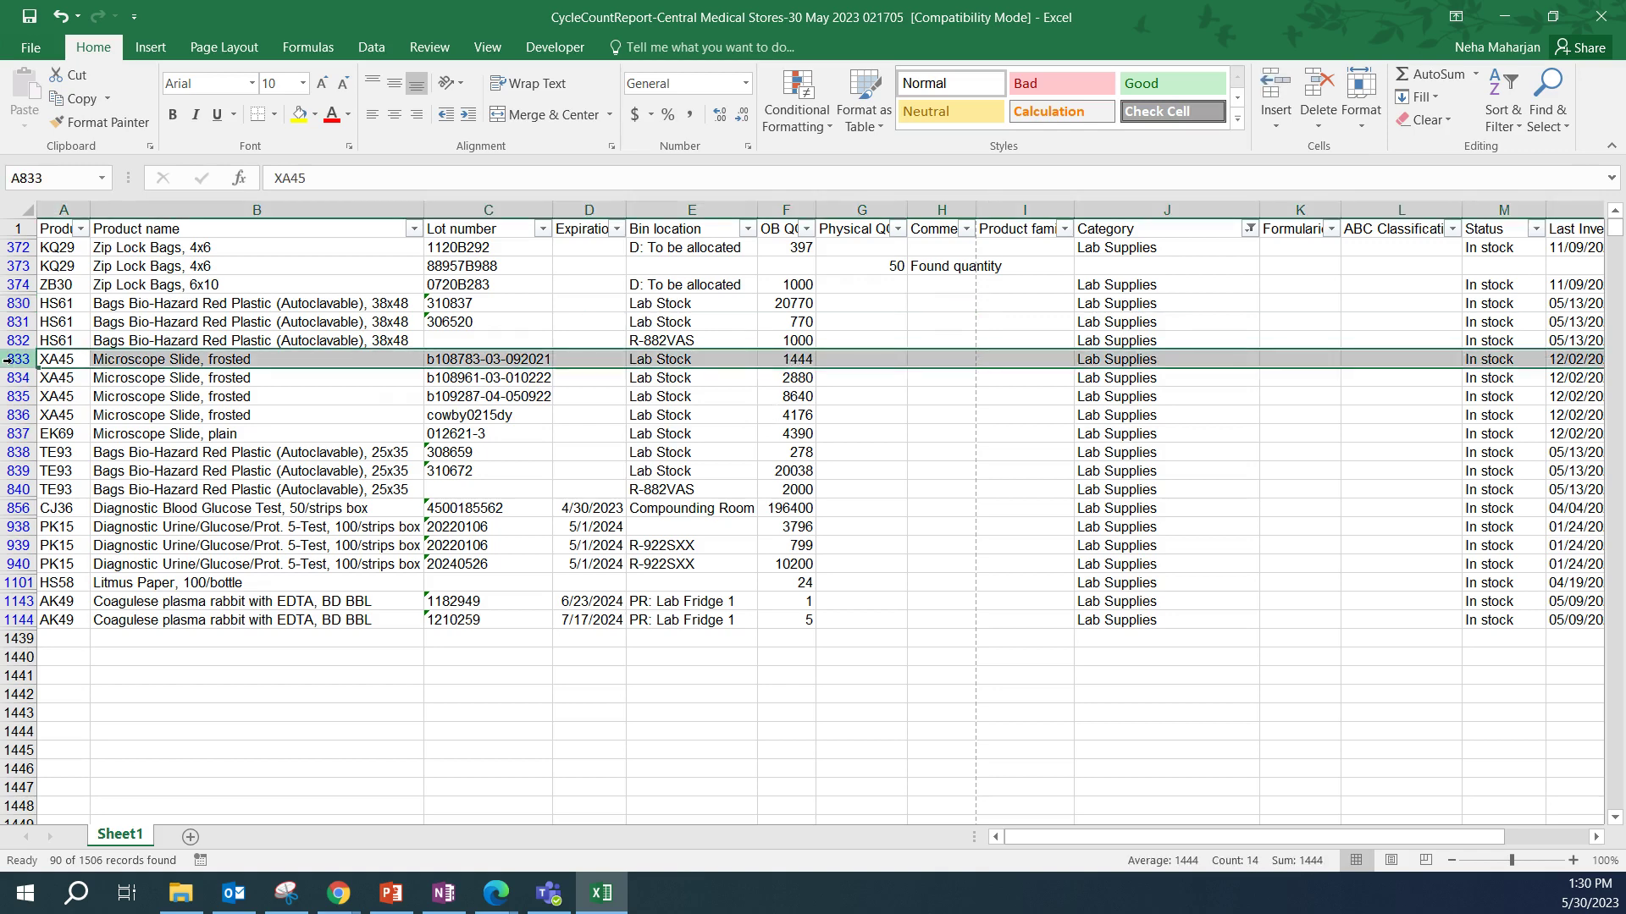
{"action": "left_click", "coordinate": [530, 362]}
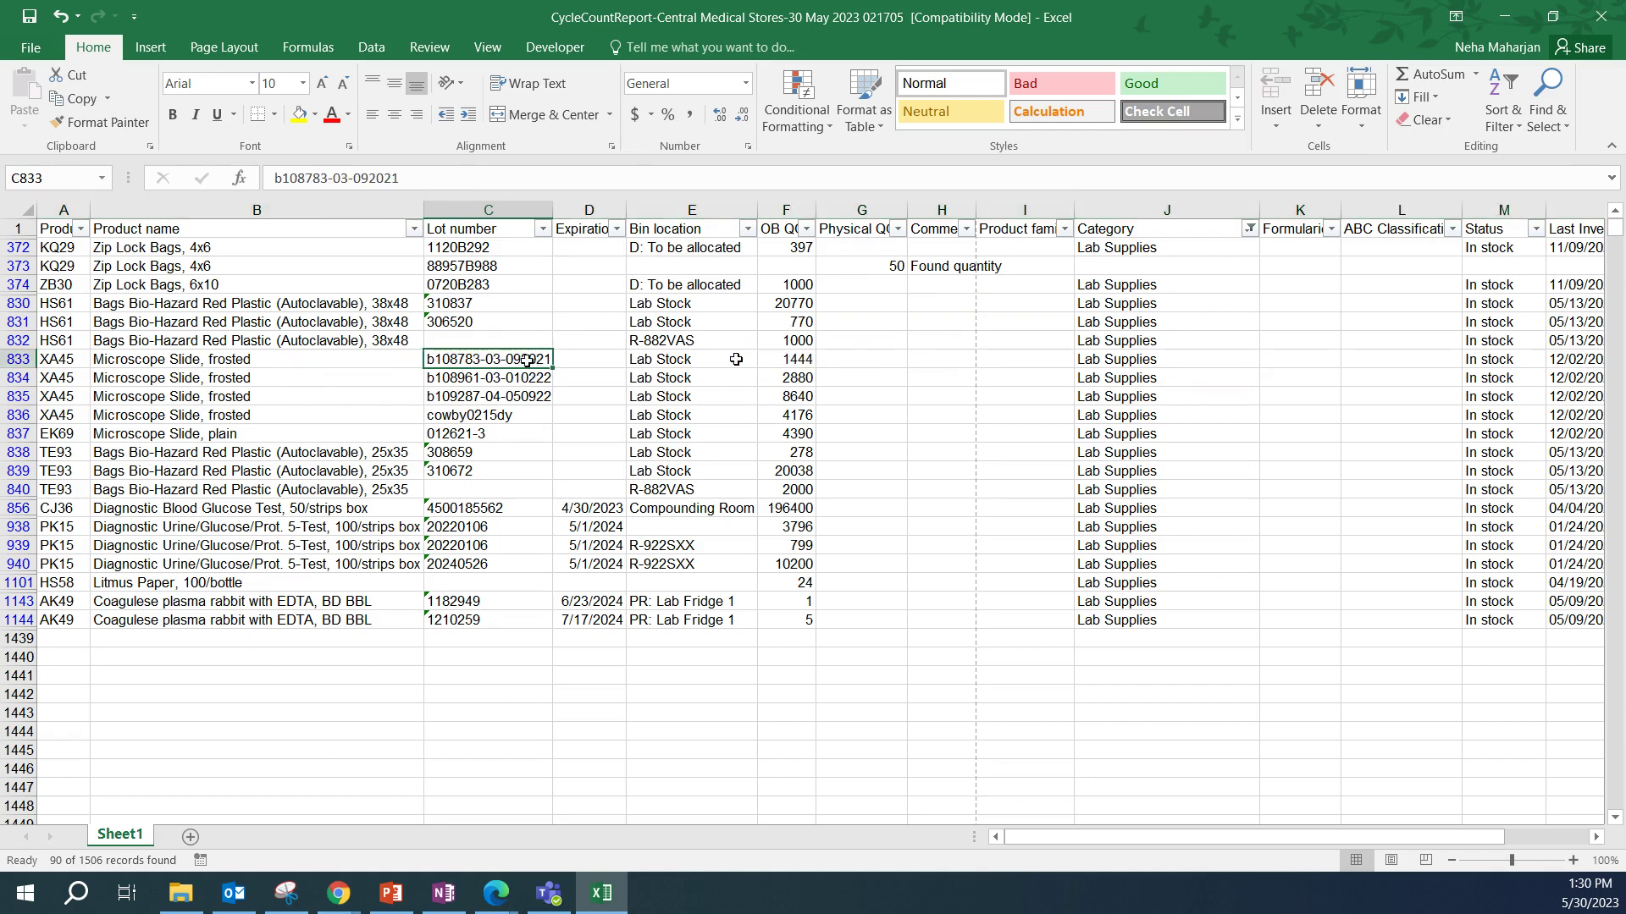
{"action": "left_click", "coordinate": [781, 363]}
{"action": "left_click", "coordinate": [866, 362]}
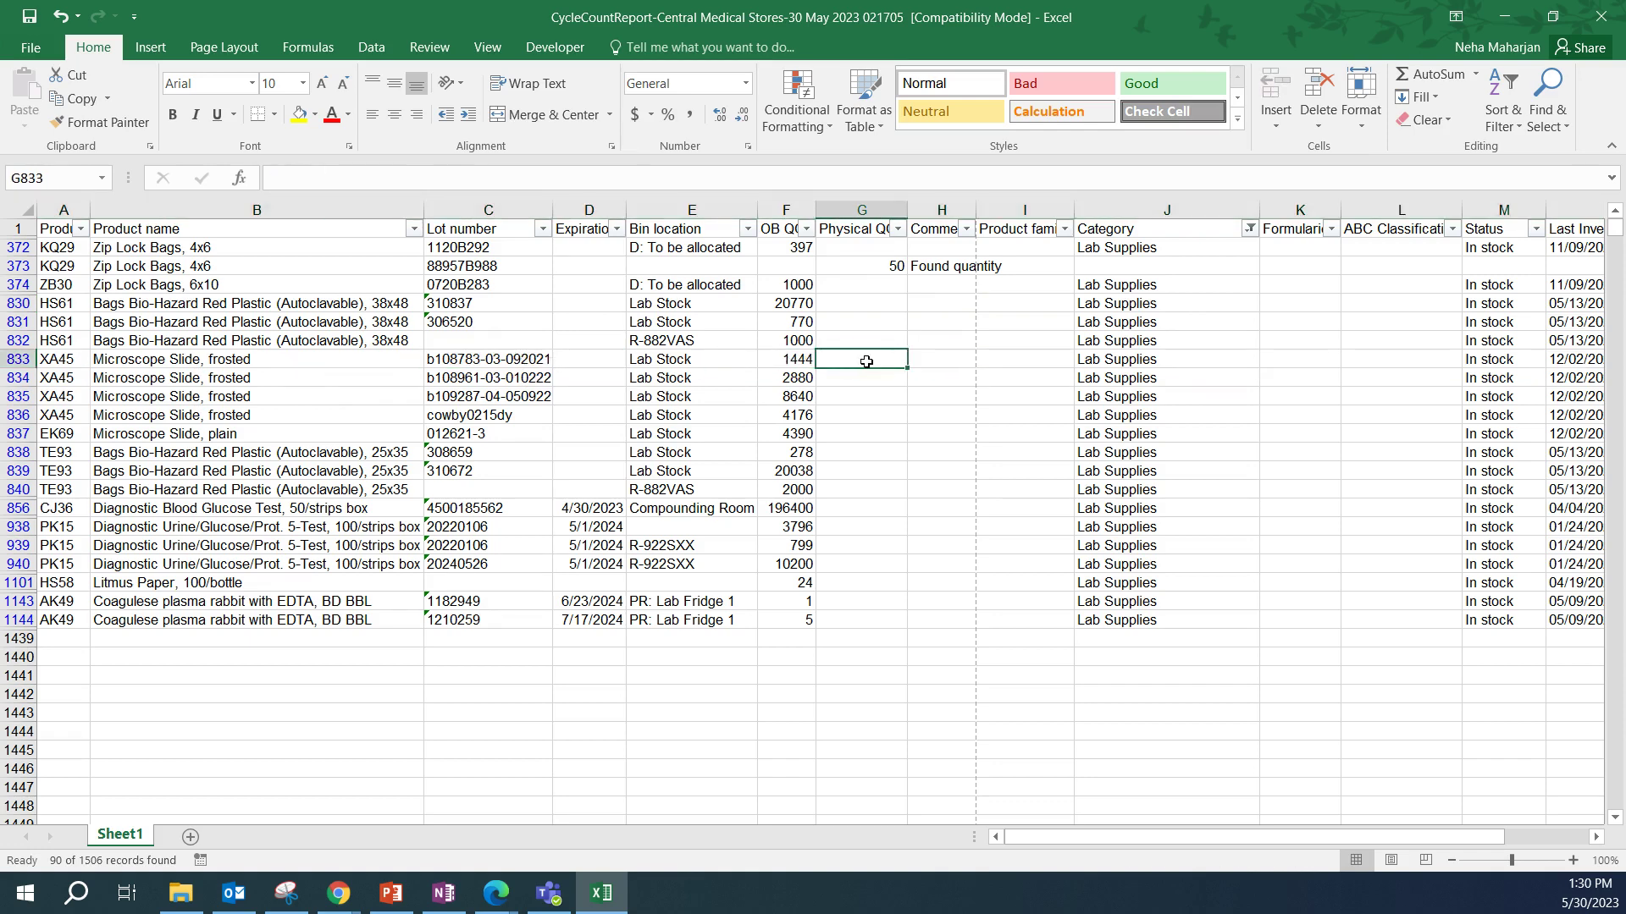
{"action": "type", "text": "1000"}
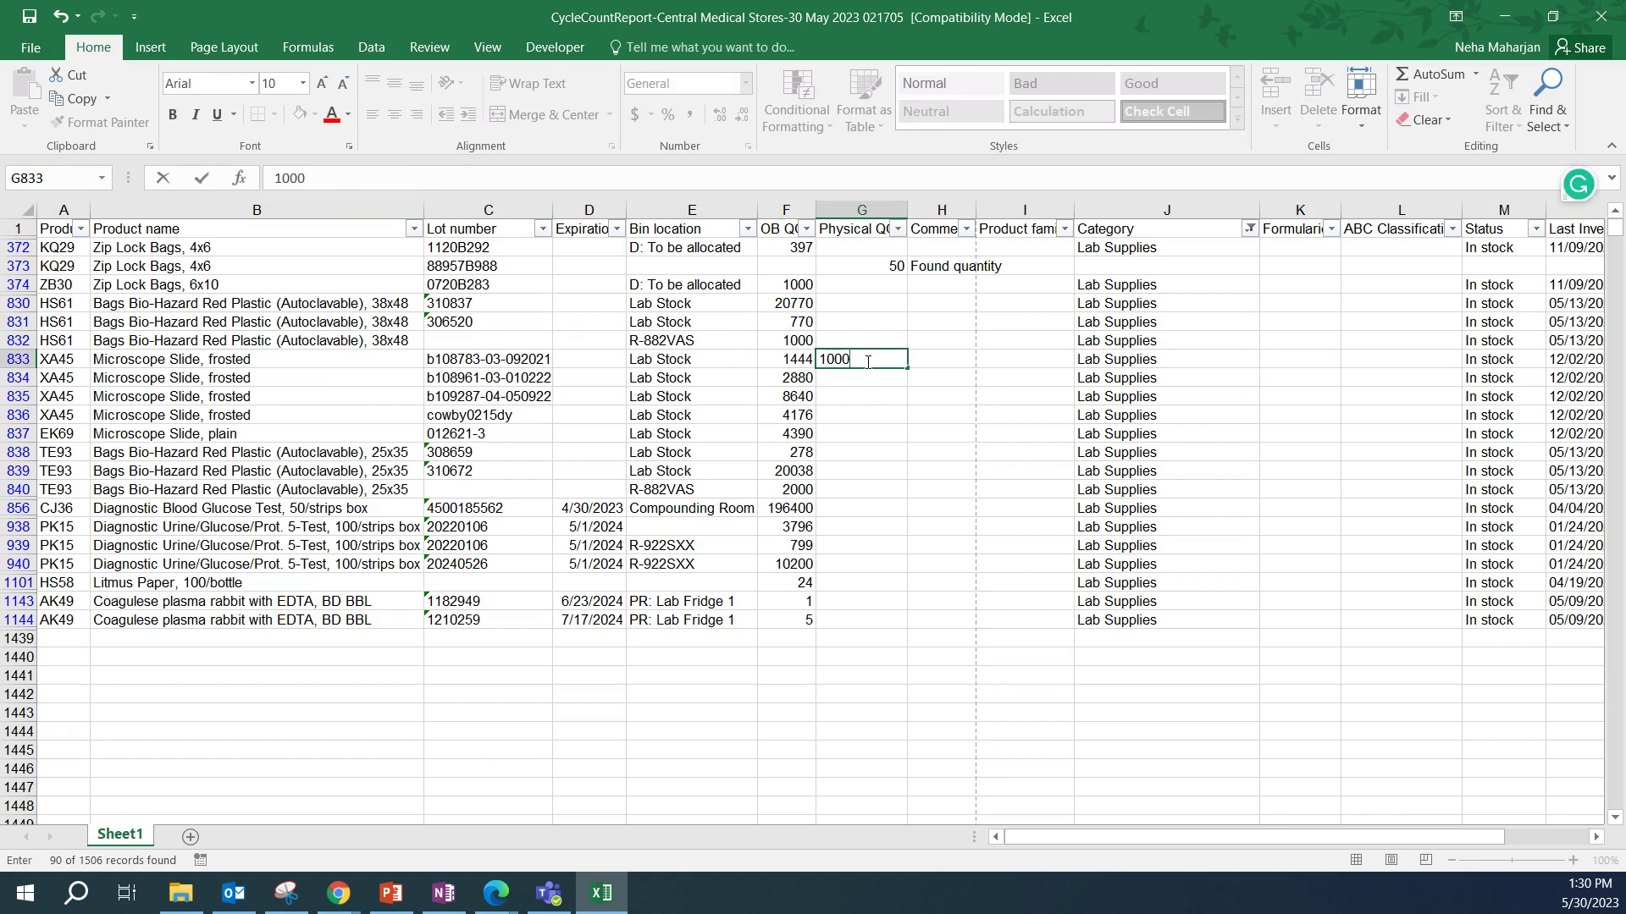
{"action": "left_click", "coordinate": [916, 359]}
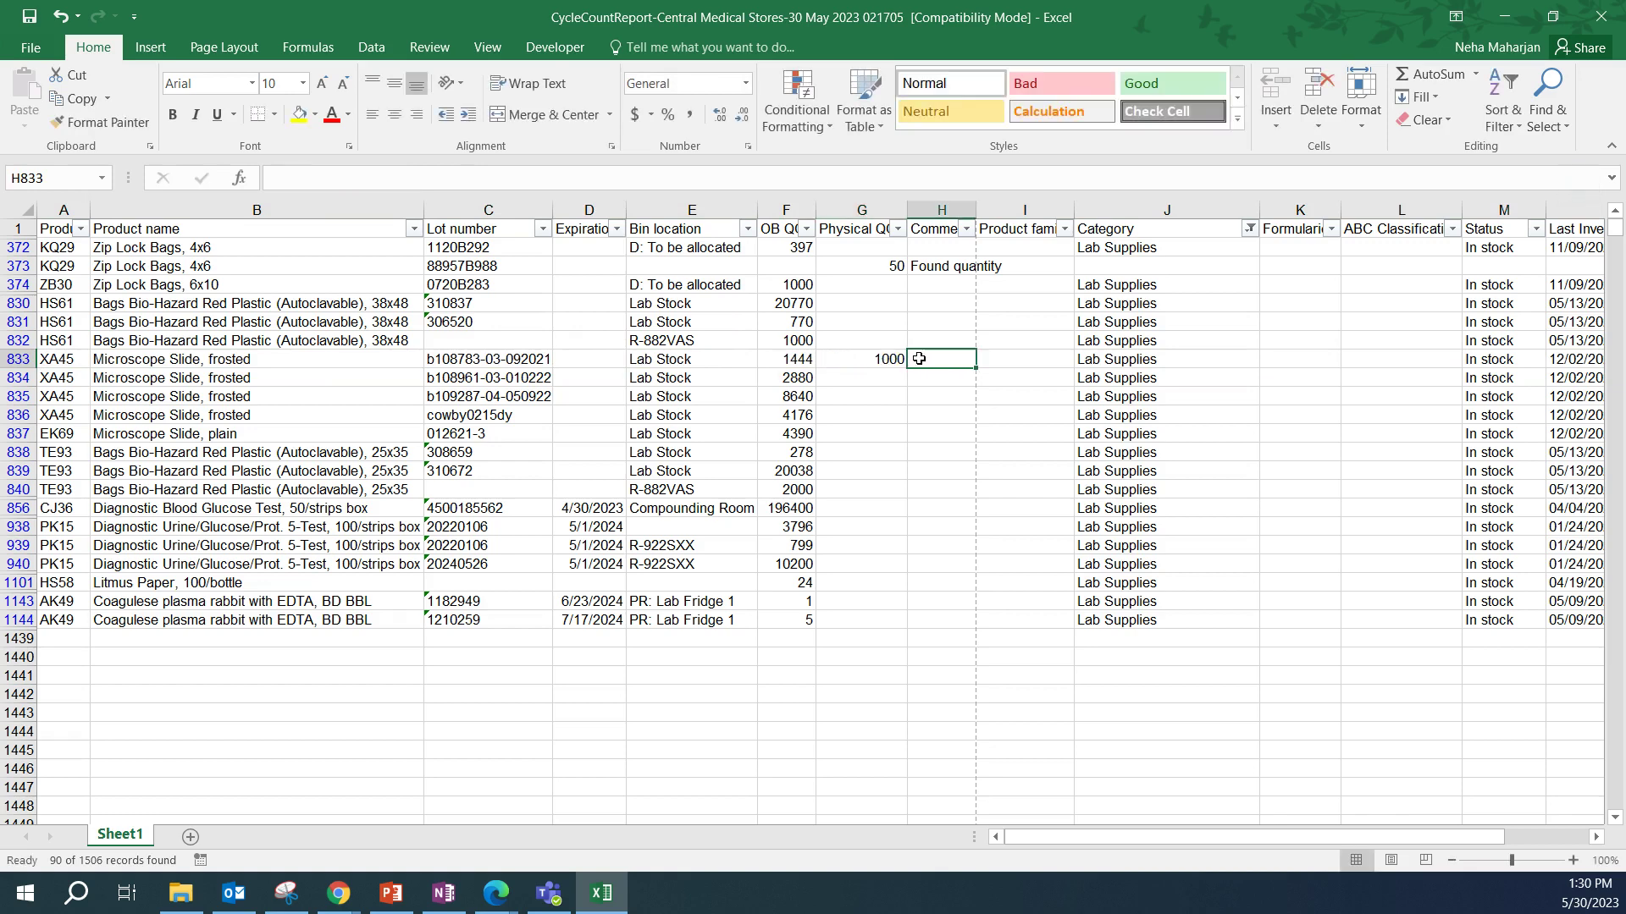
{"action": "type", "text": "Coul"}
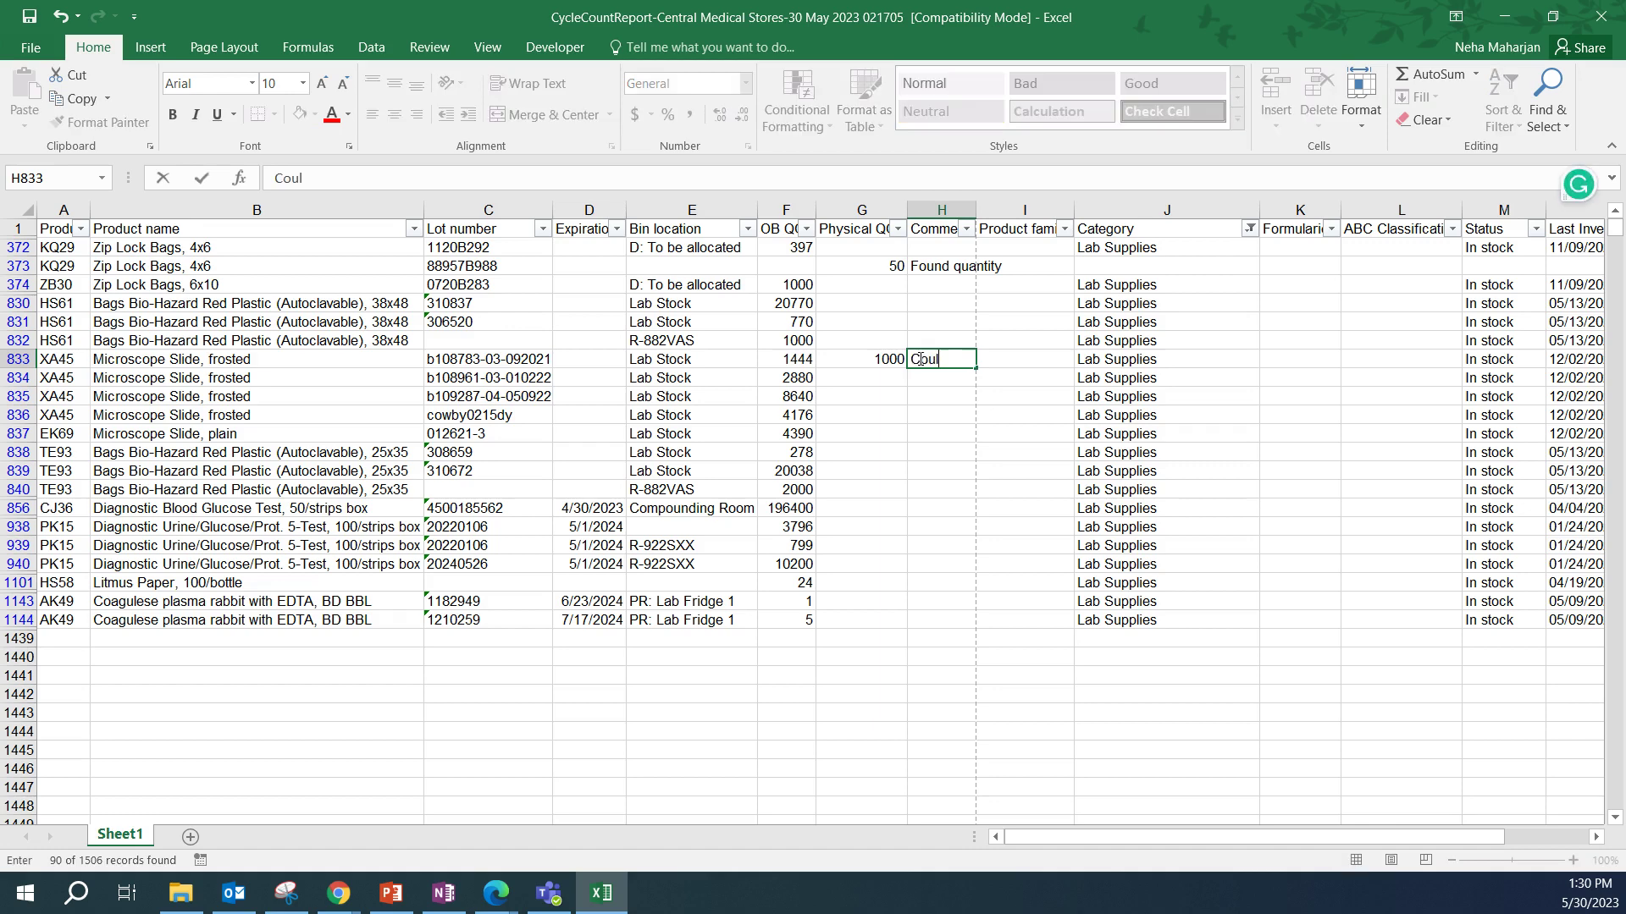
{"action": "type", "text": "d not find 444"}
{"action": "left_click", "coordinate": [925, 378]}
{"action": "left_click", "coordinate": [833, 431]}
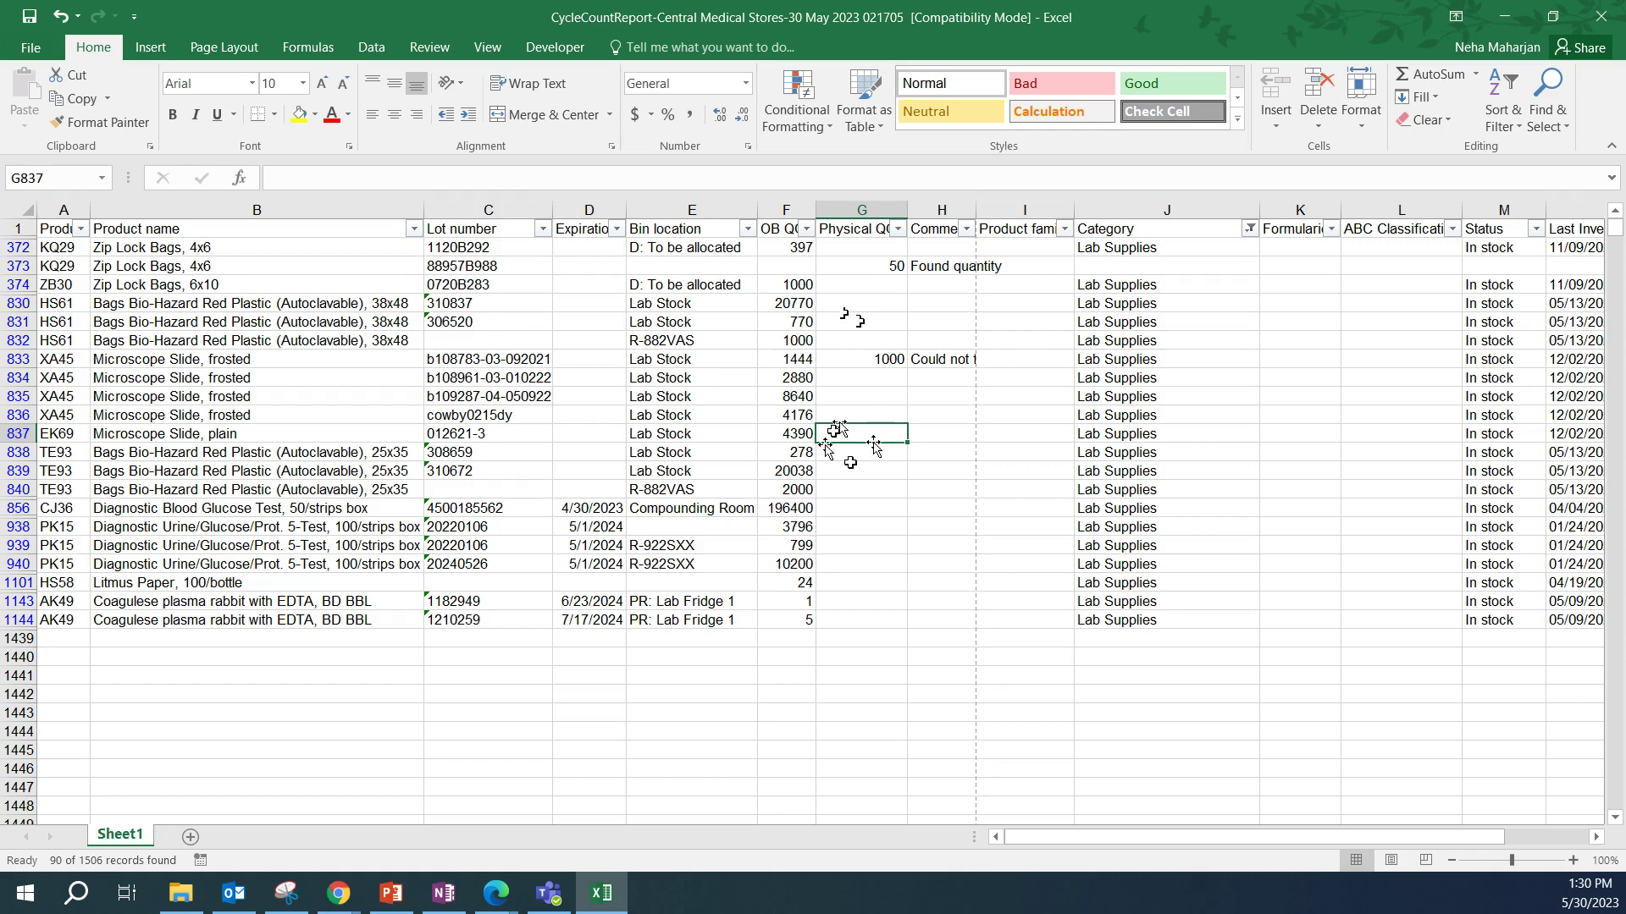
Enter physical quantity 0 for row 838 and select the Physical QOH column from row 372 down.
{"action": "left_click", "coordinate": [851, 466]}
{"action": "left_click", "coordinate": [851, 450]}
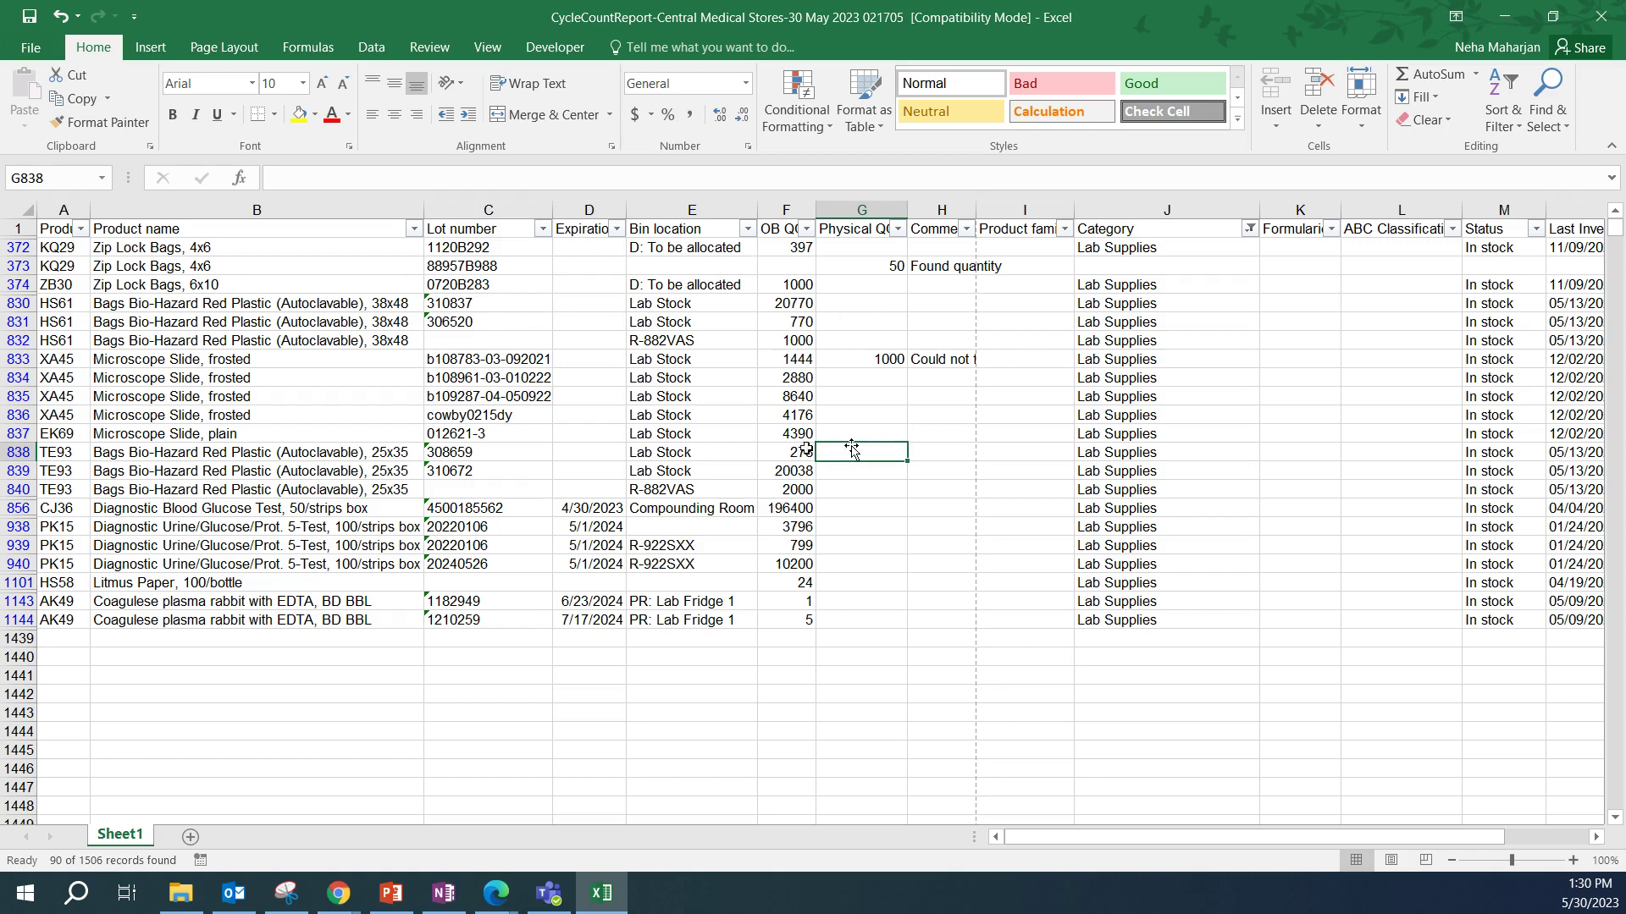
{"action": "type", "text": "0"}
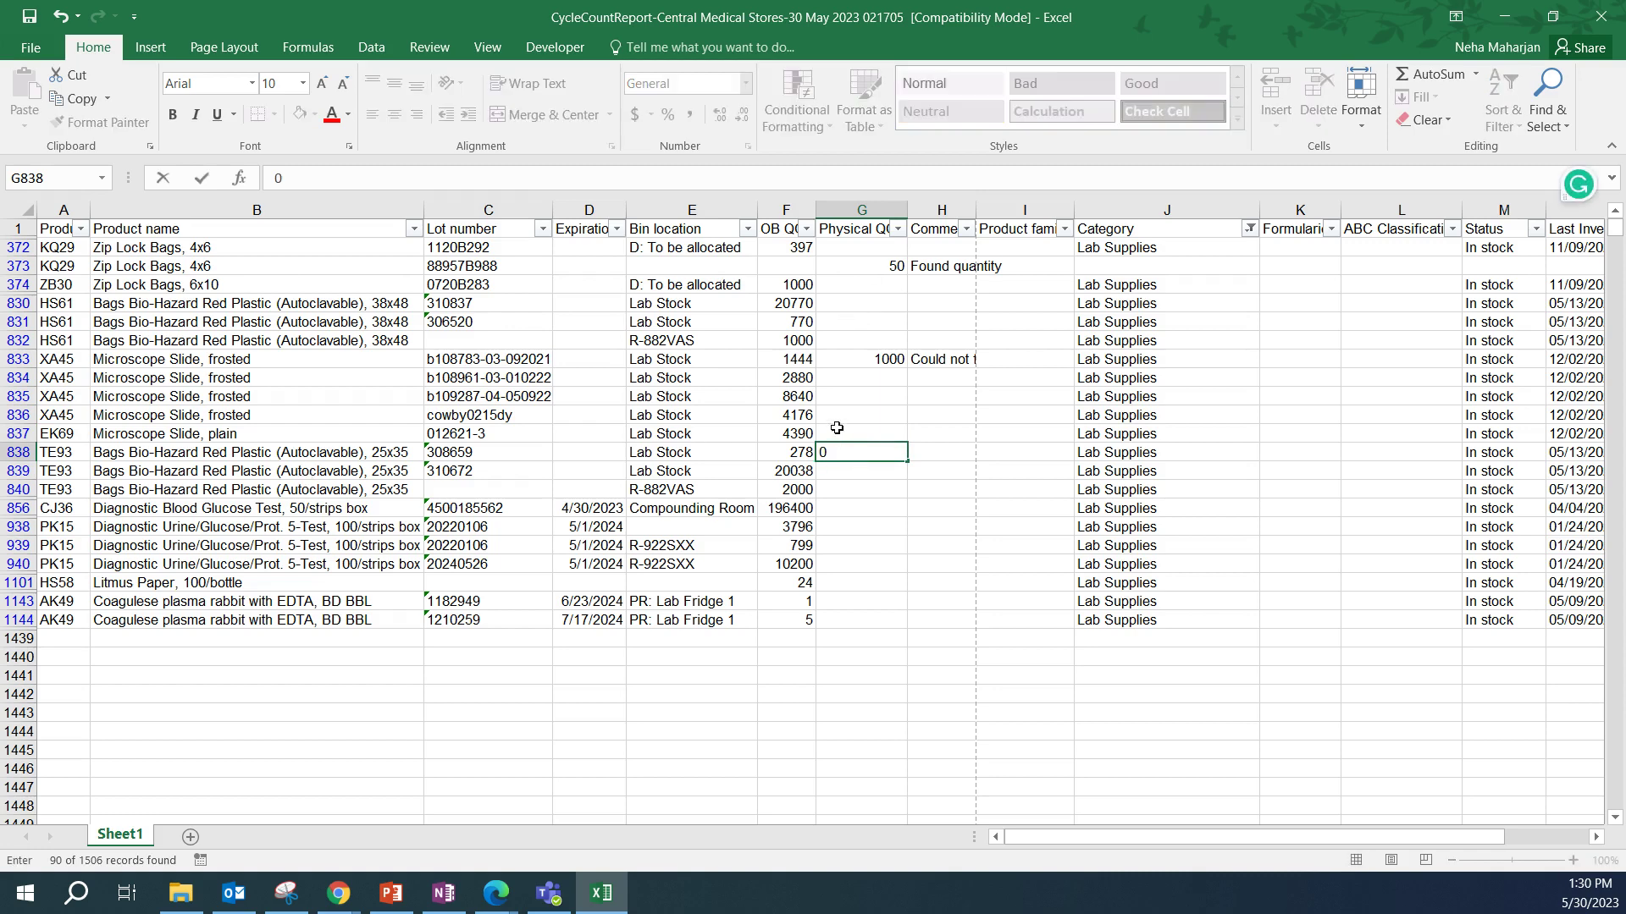
{"action": "key", "text": "Tab"}
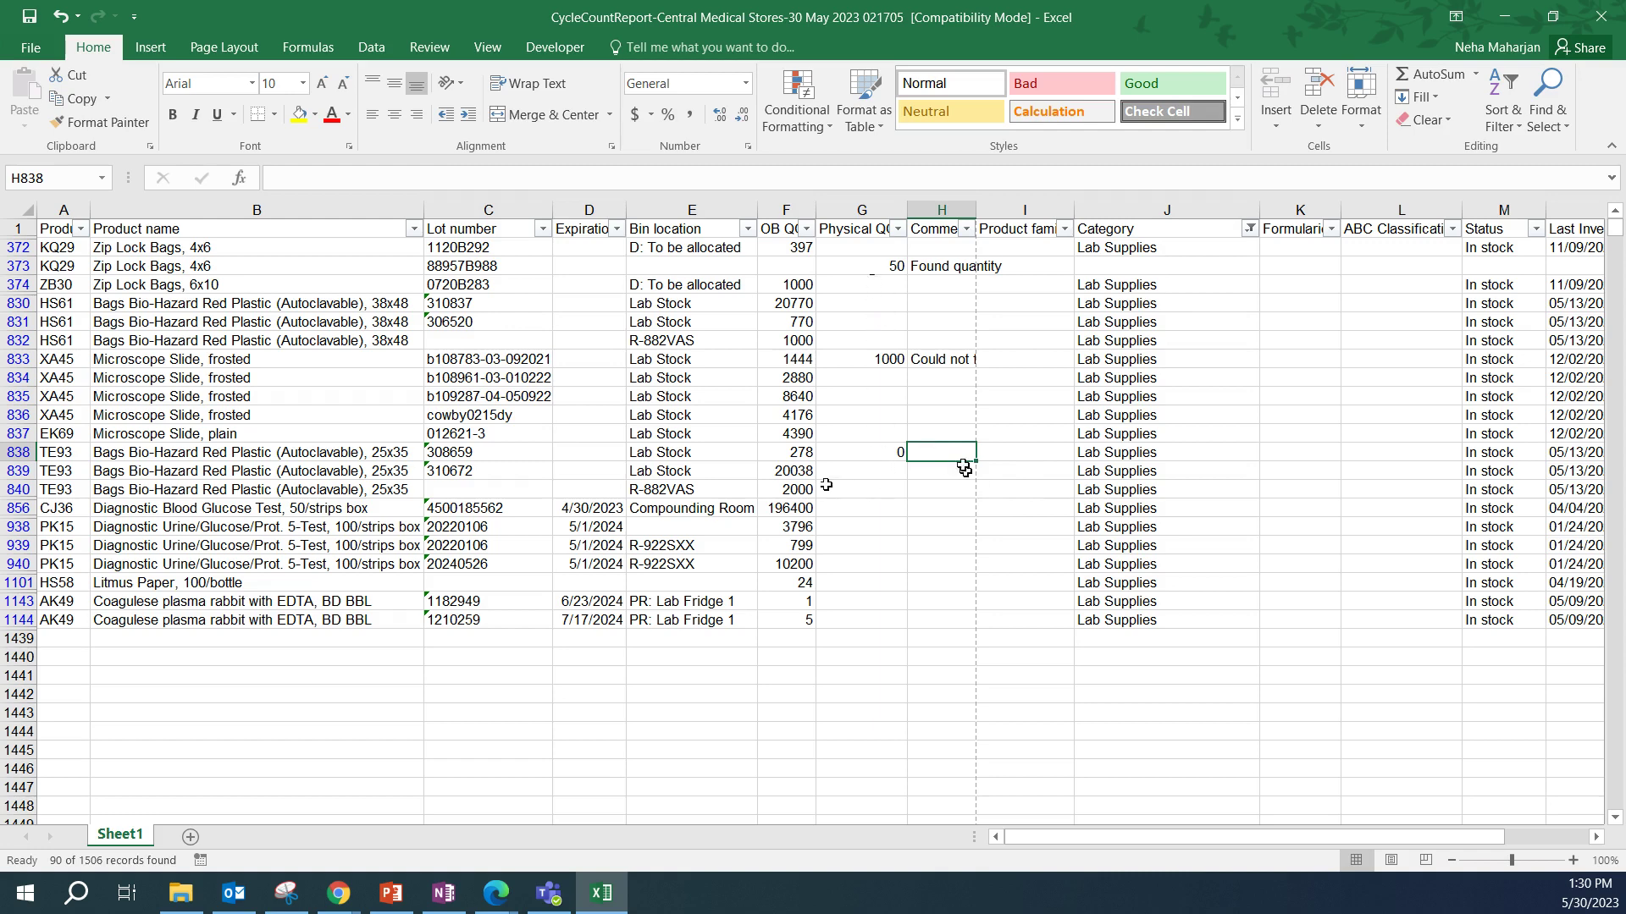
{"action": "left_click_drag", "start_coordinate": [871, 247], "coordinate": [884, 618]}
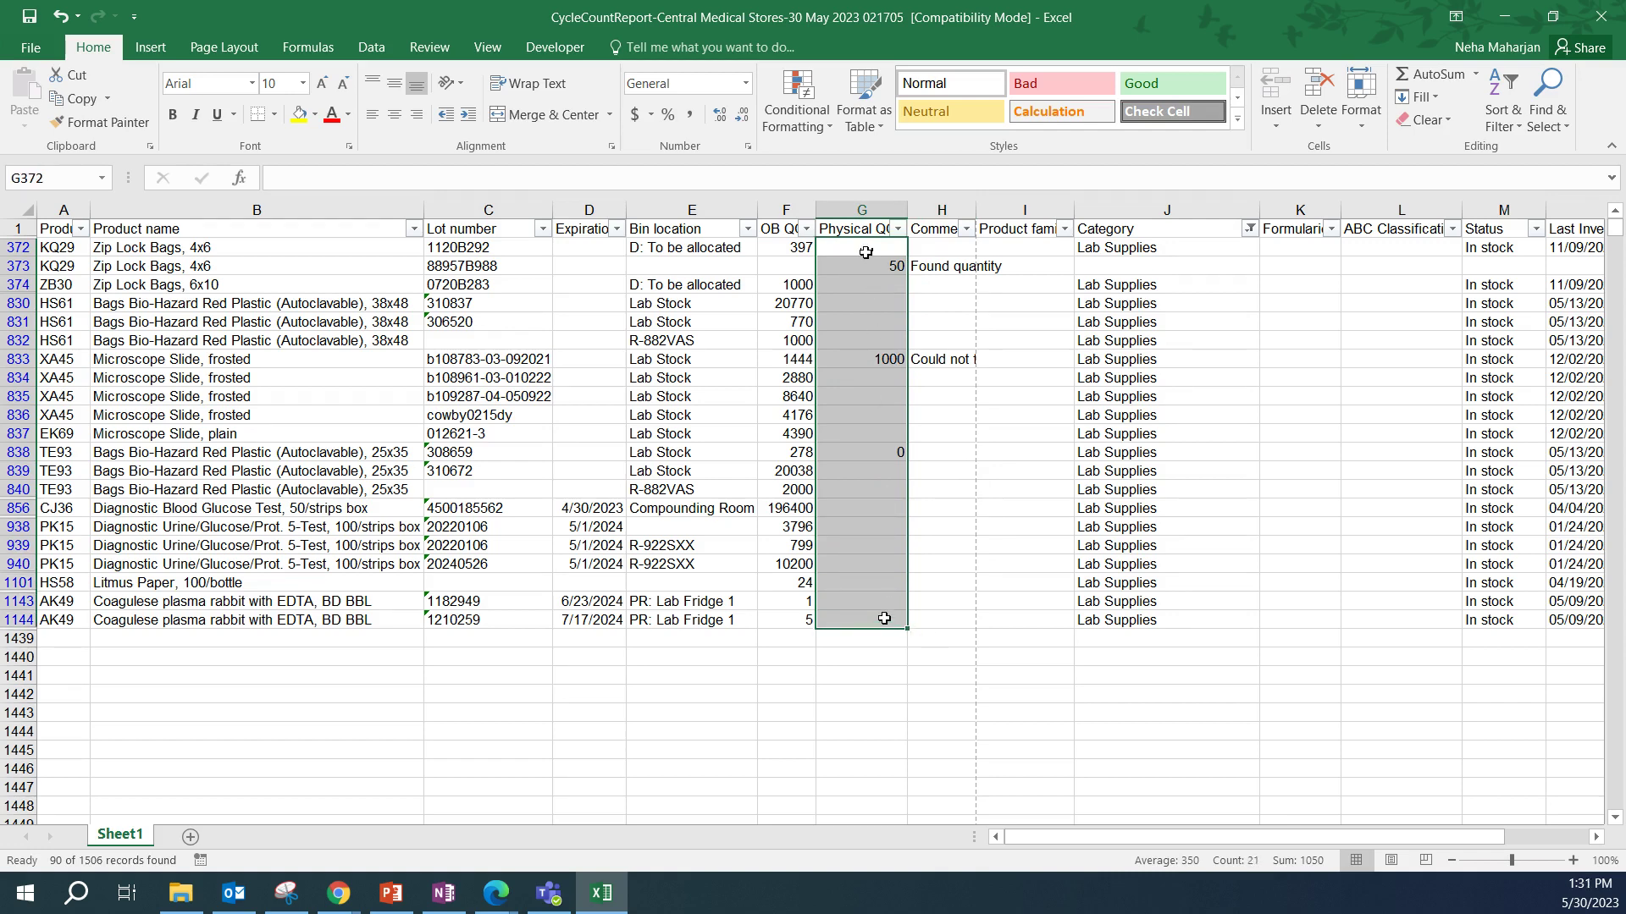
{"action": "left_click", "coordinate": [870, 343]}
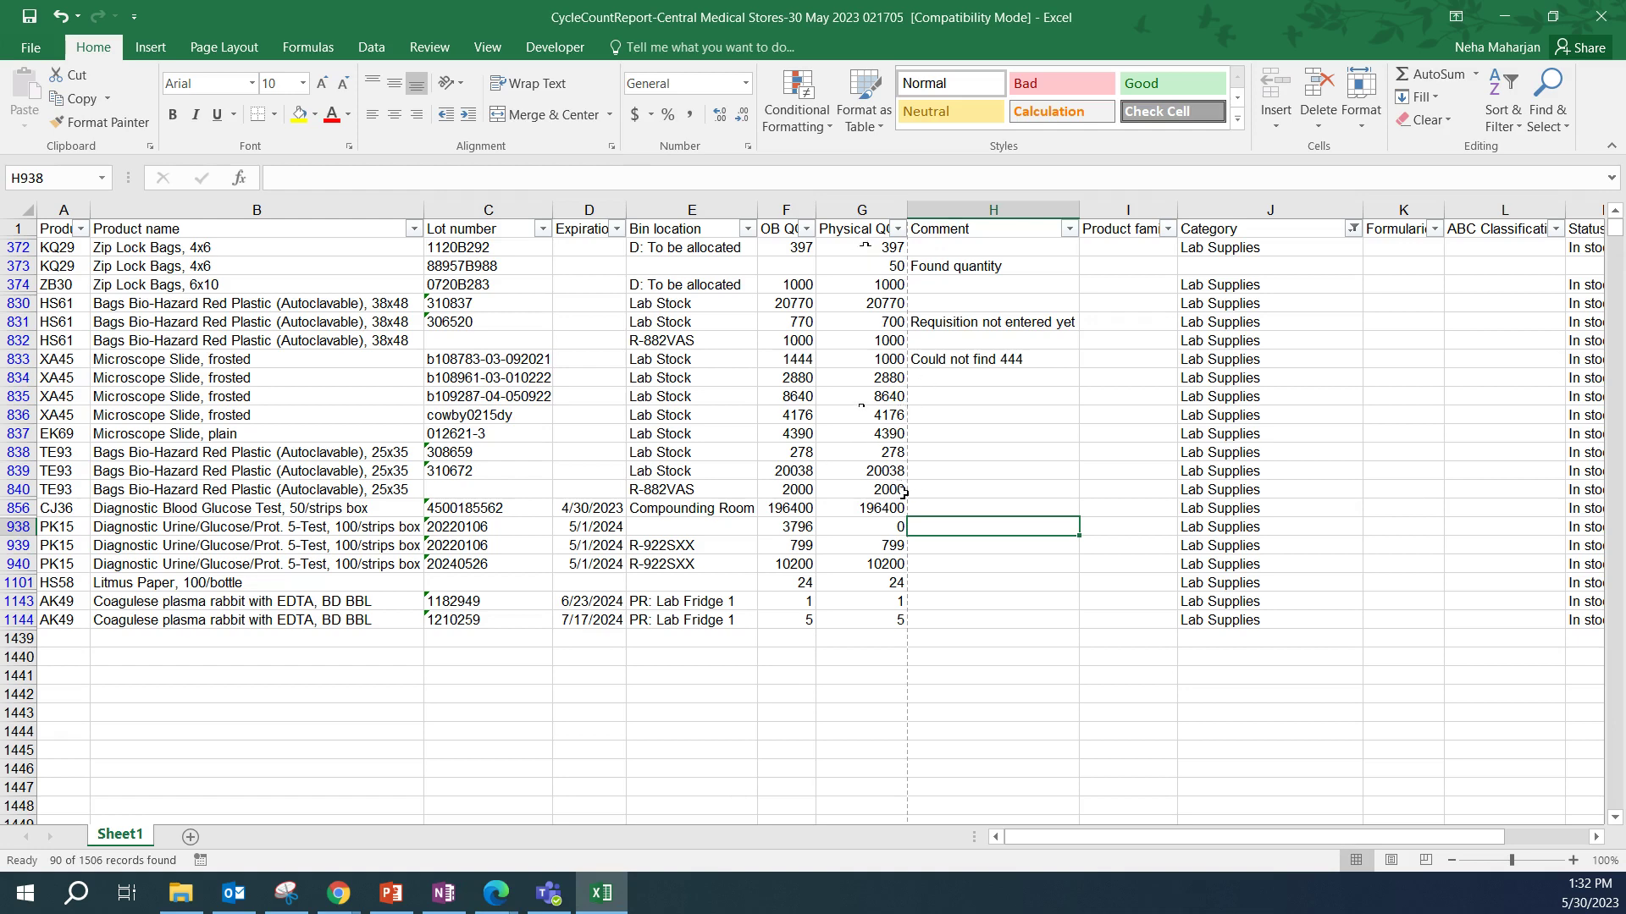
{"action": "left_click", "coordinate": [861, 412]}
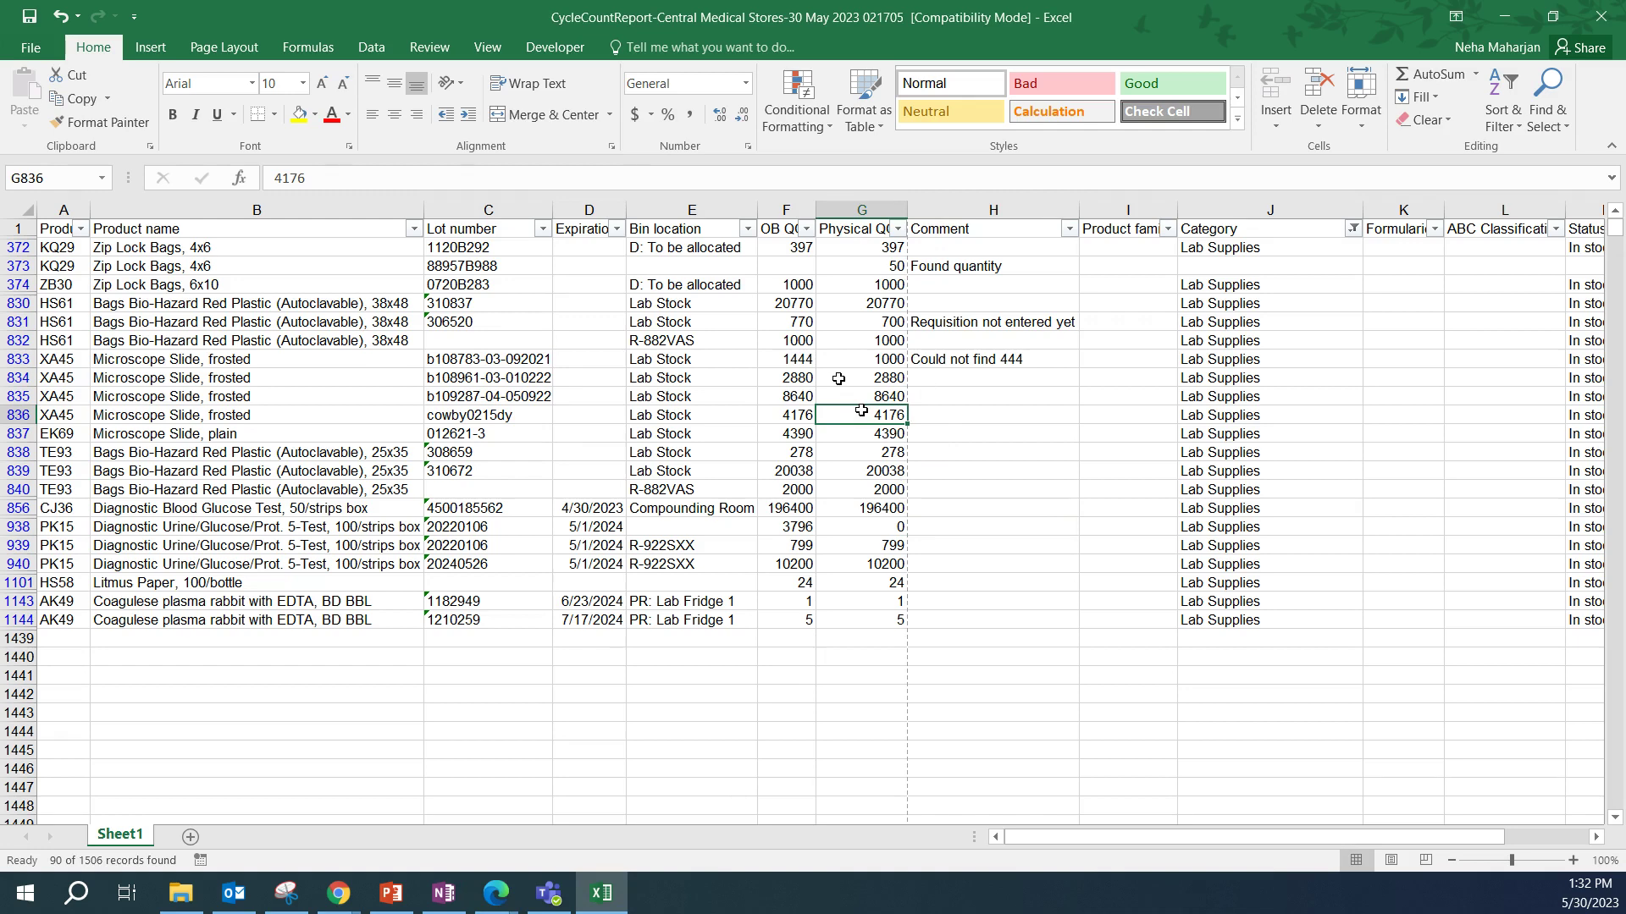
{"action": "left_click", "coordinate": [838, 378]}
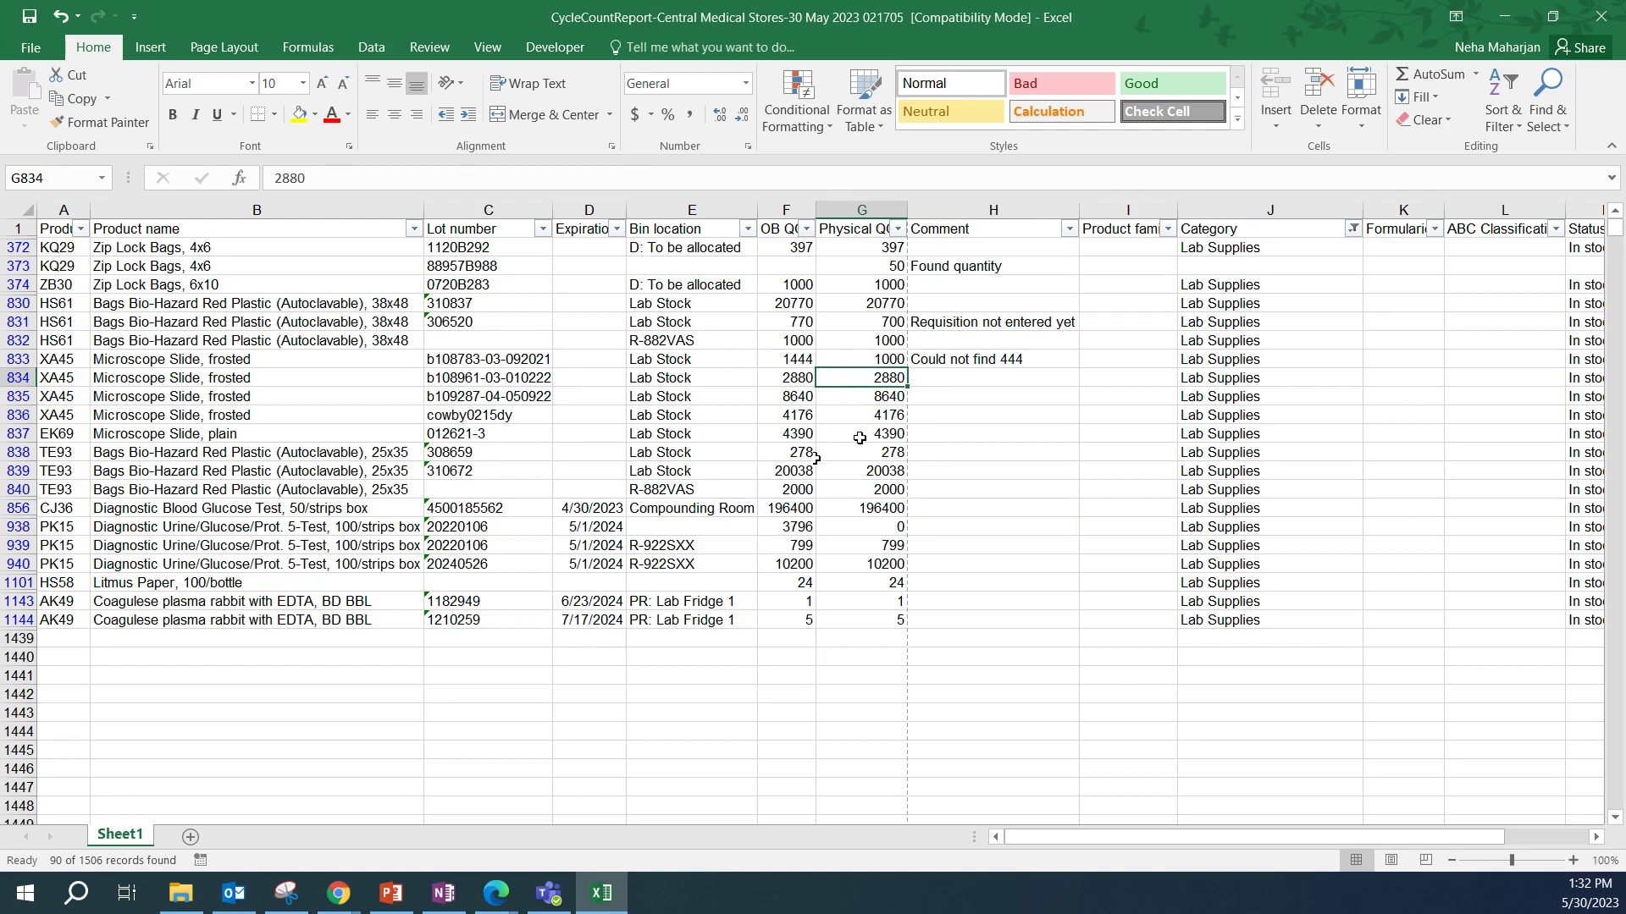
{"action": "left_click", "coordinate": [937, 434]}
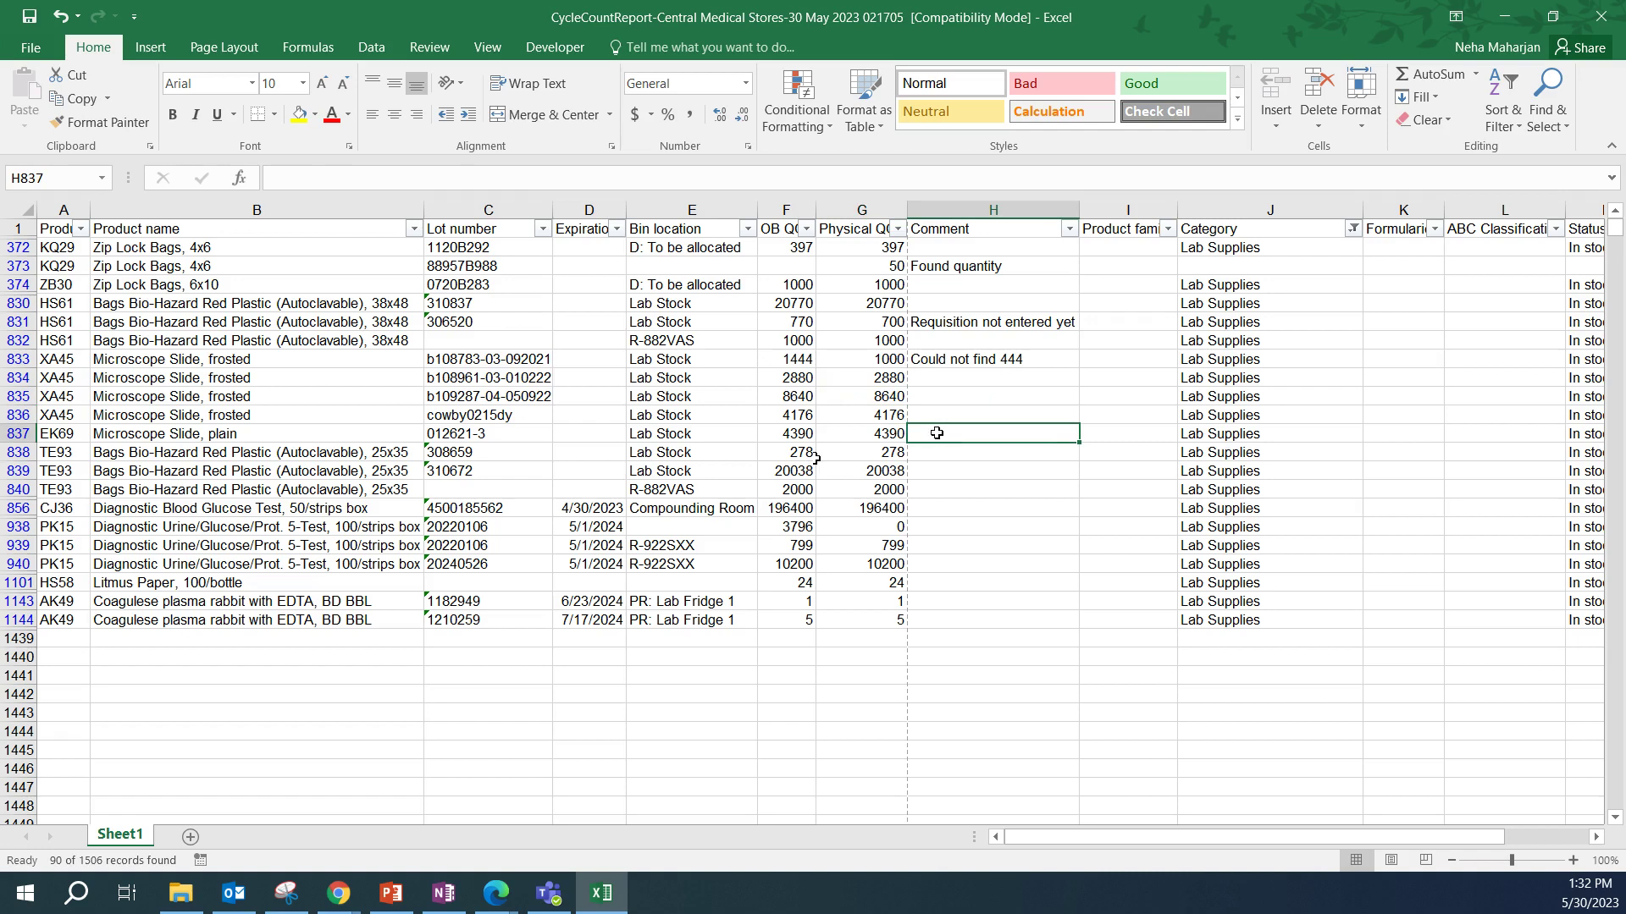
{"action": "left_click", "coordinate": [10, 360]}
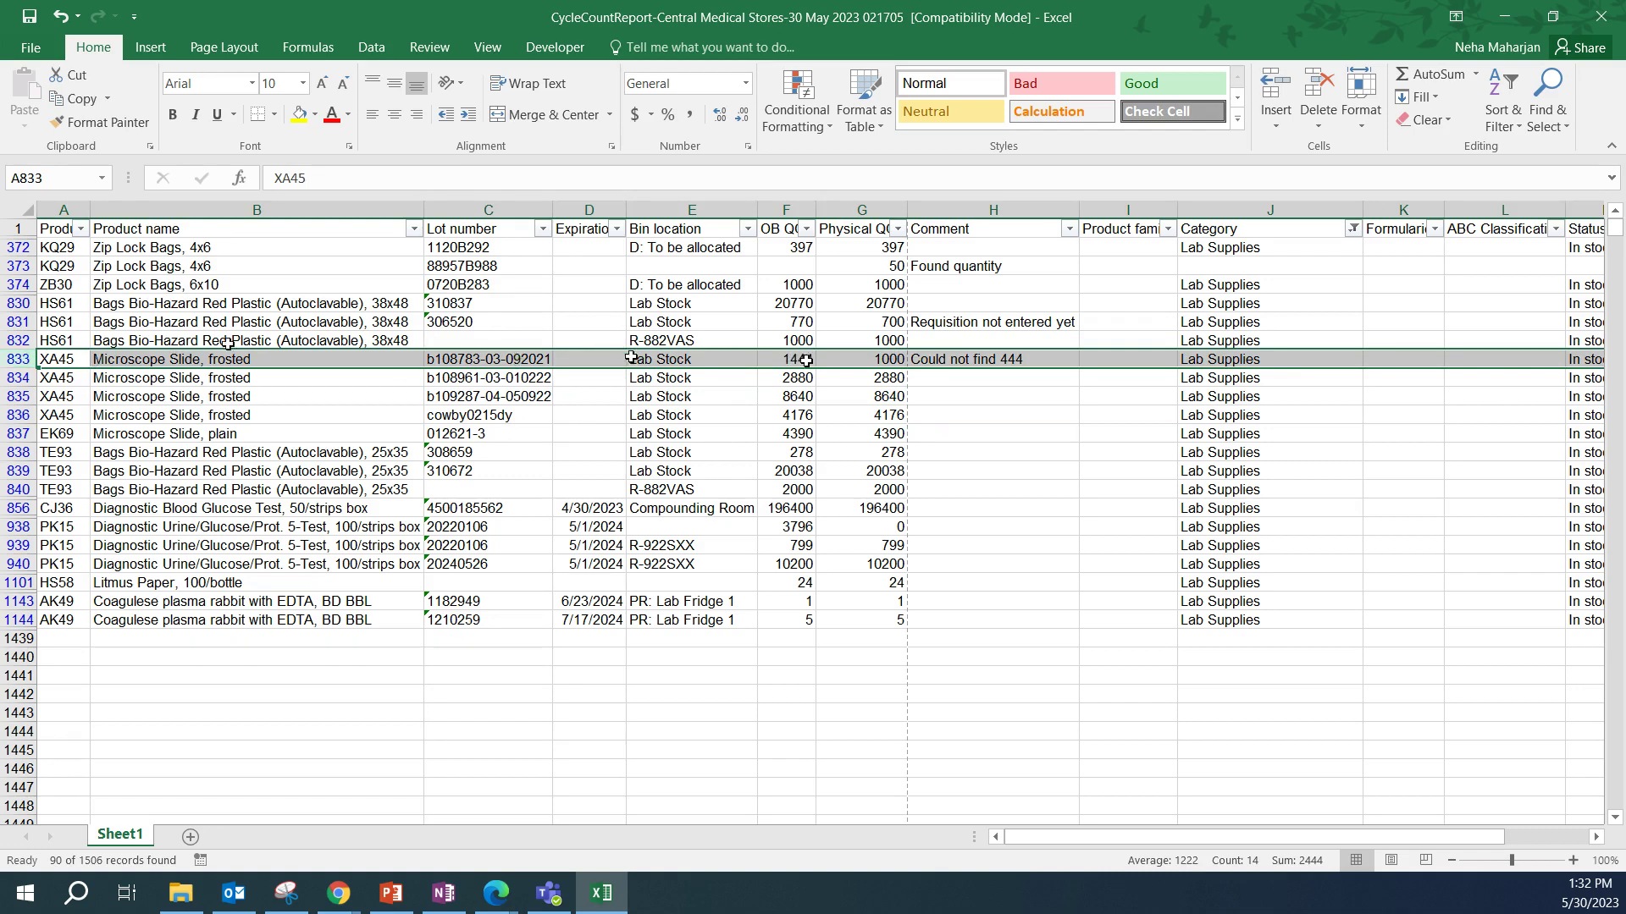
{"action": "left_click", "coordinate": [15, 322]}
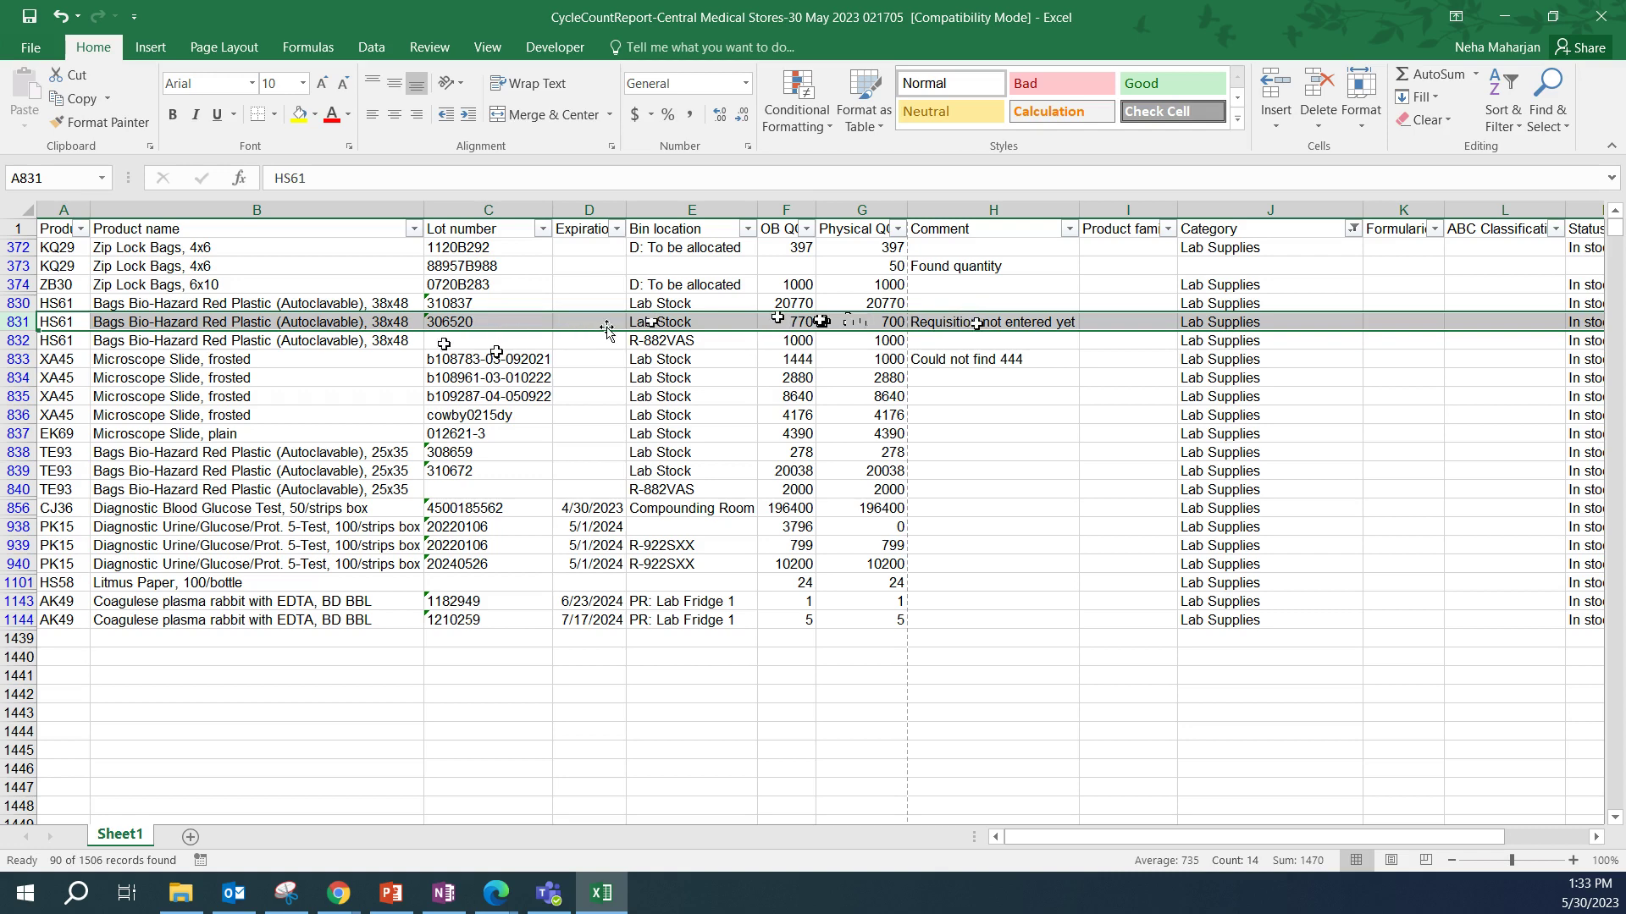
{"action": "left_click_drag", "start_coordinate": [19, 305], "coordinate": [30, 341]}
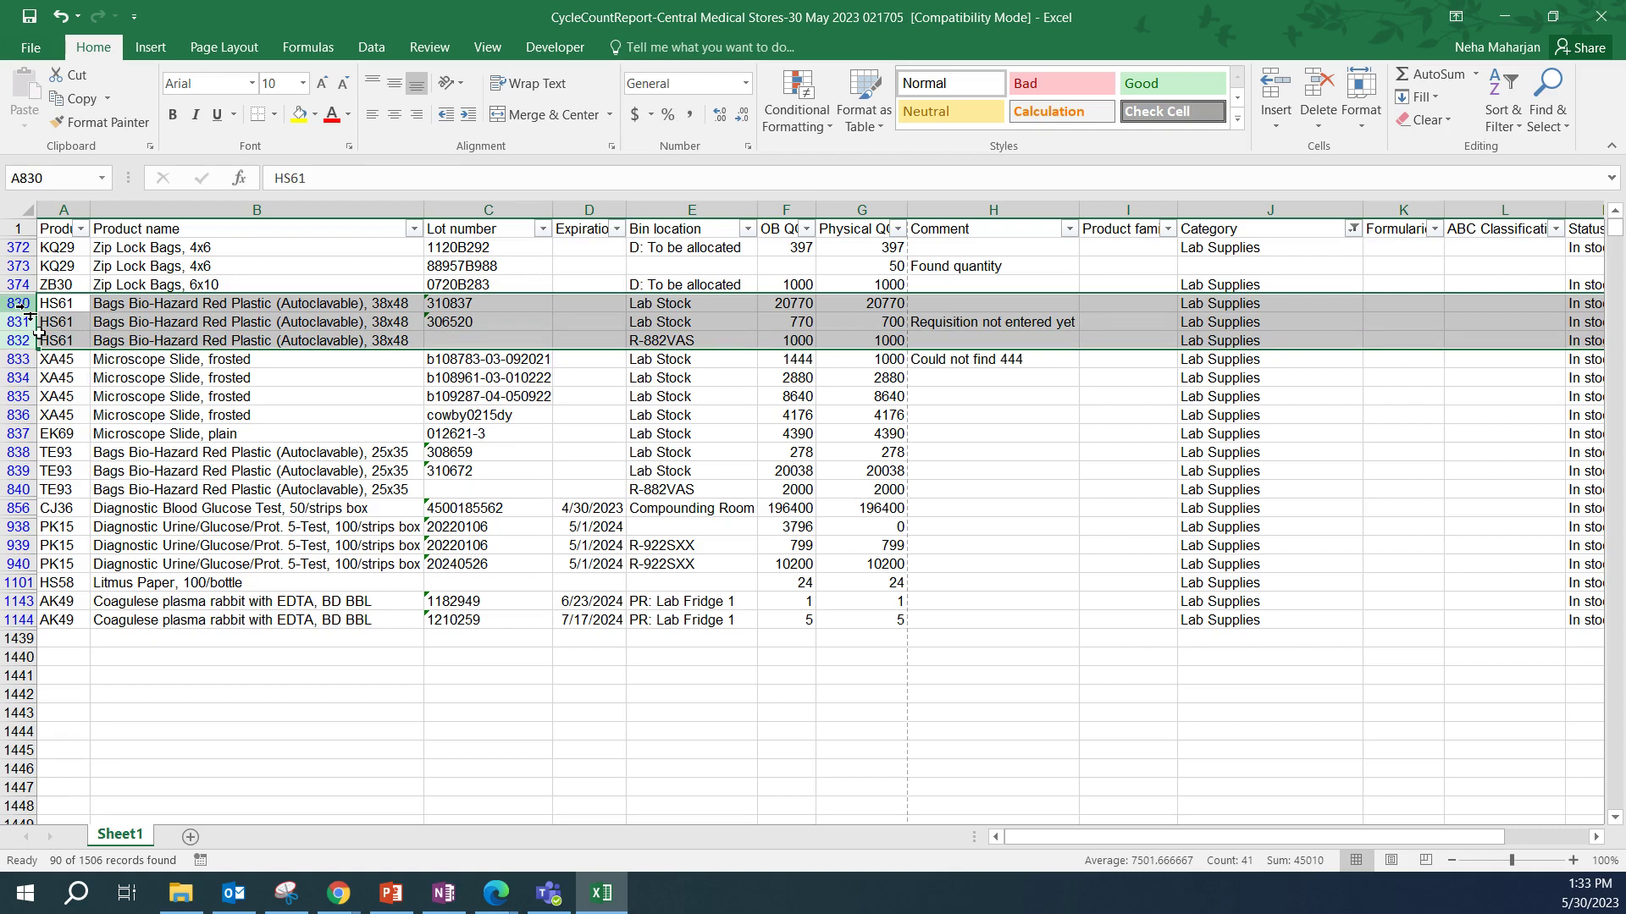
Delete the three HS61 Bio-Hazard bag rows 830–832 from the report.
{"action": "left_click_drag", "start_coordinate": [25, 304], "coordinate": [34, 341]}
{"action": "right_click", "coordinate": [20, 322]}
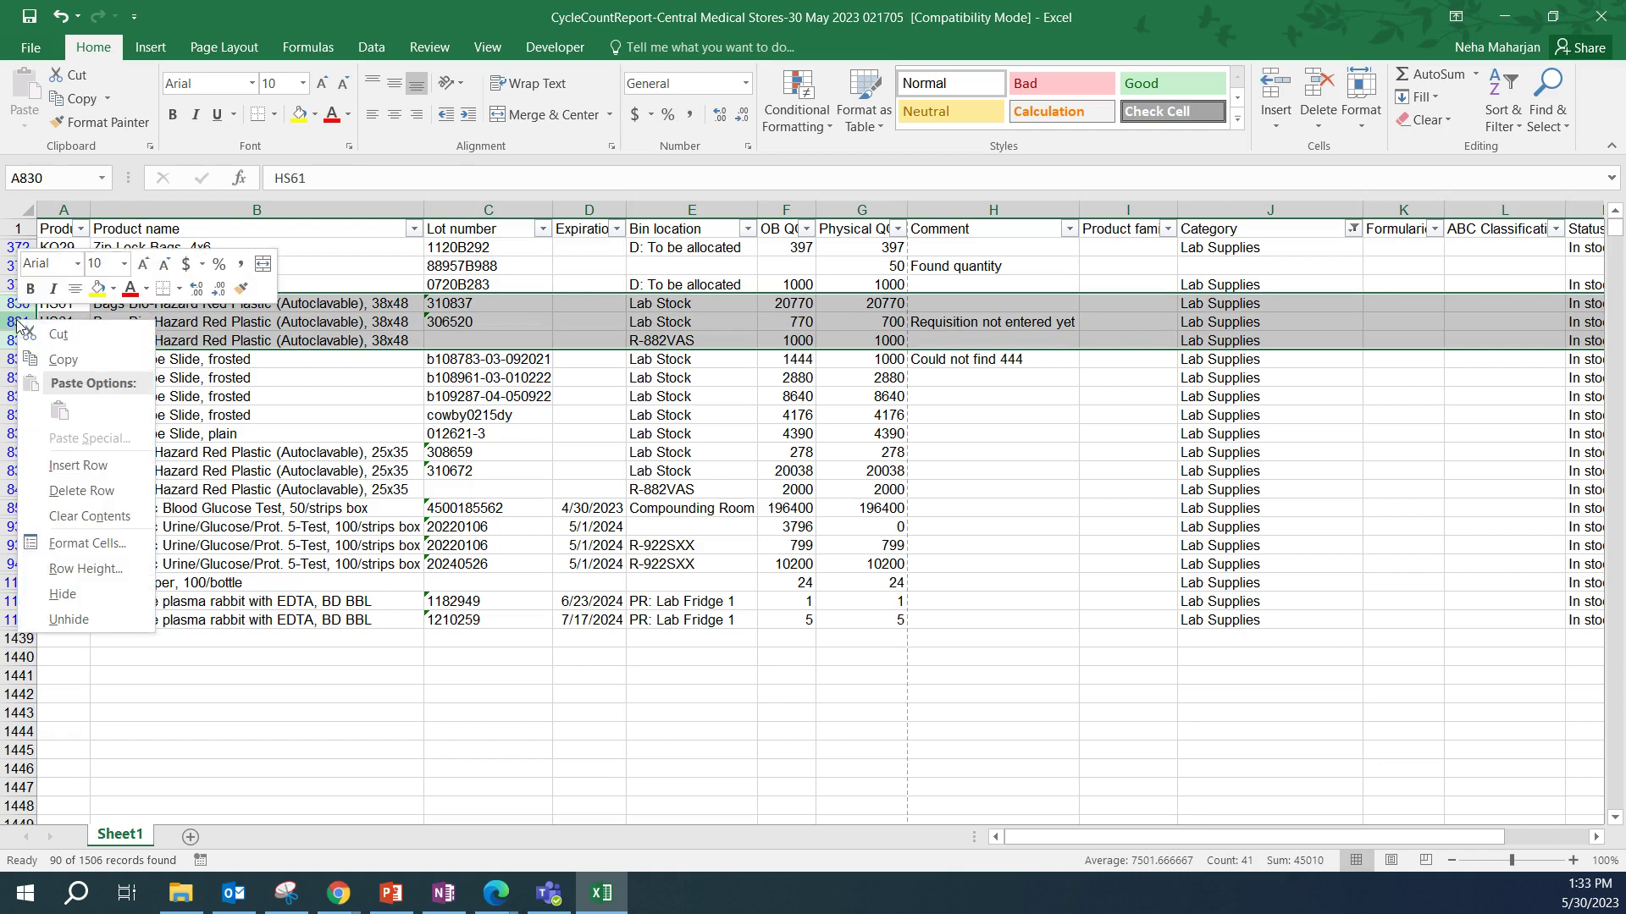
{"action": "left_click", "coordinate": [81, 490]}
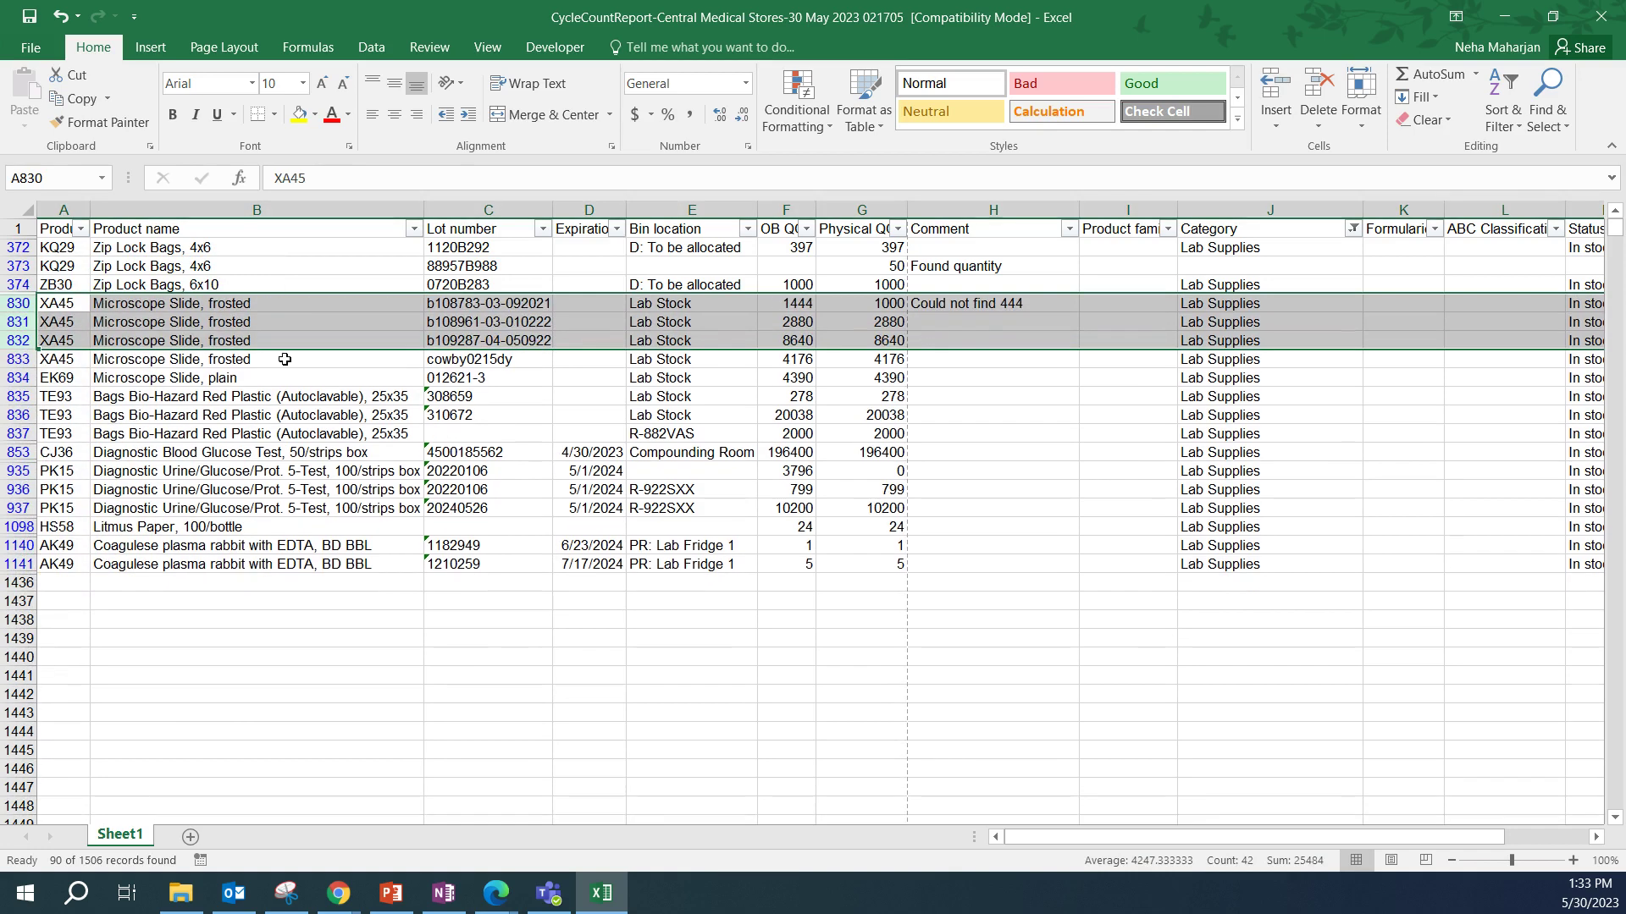
{"action": "left_click", "coordinate": [535, 281]}
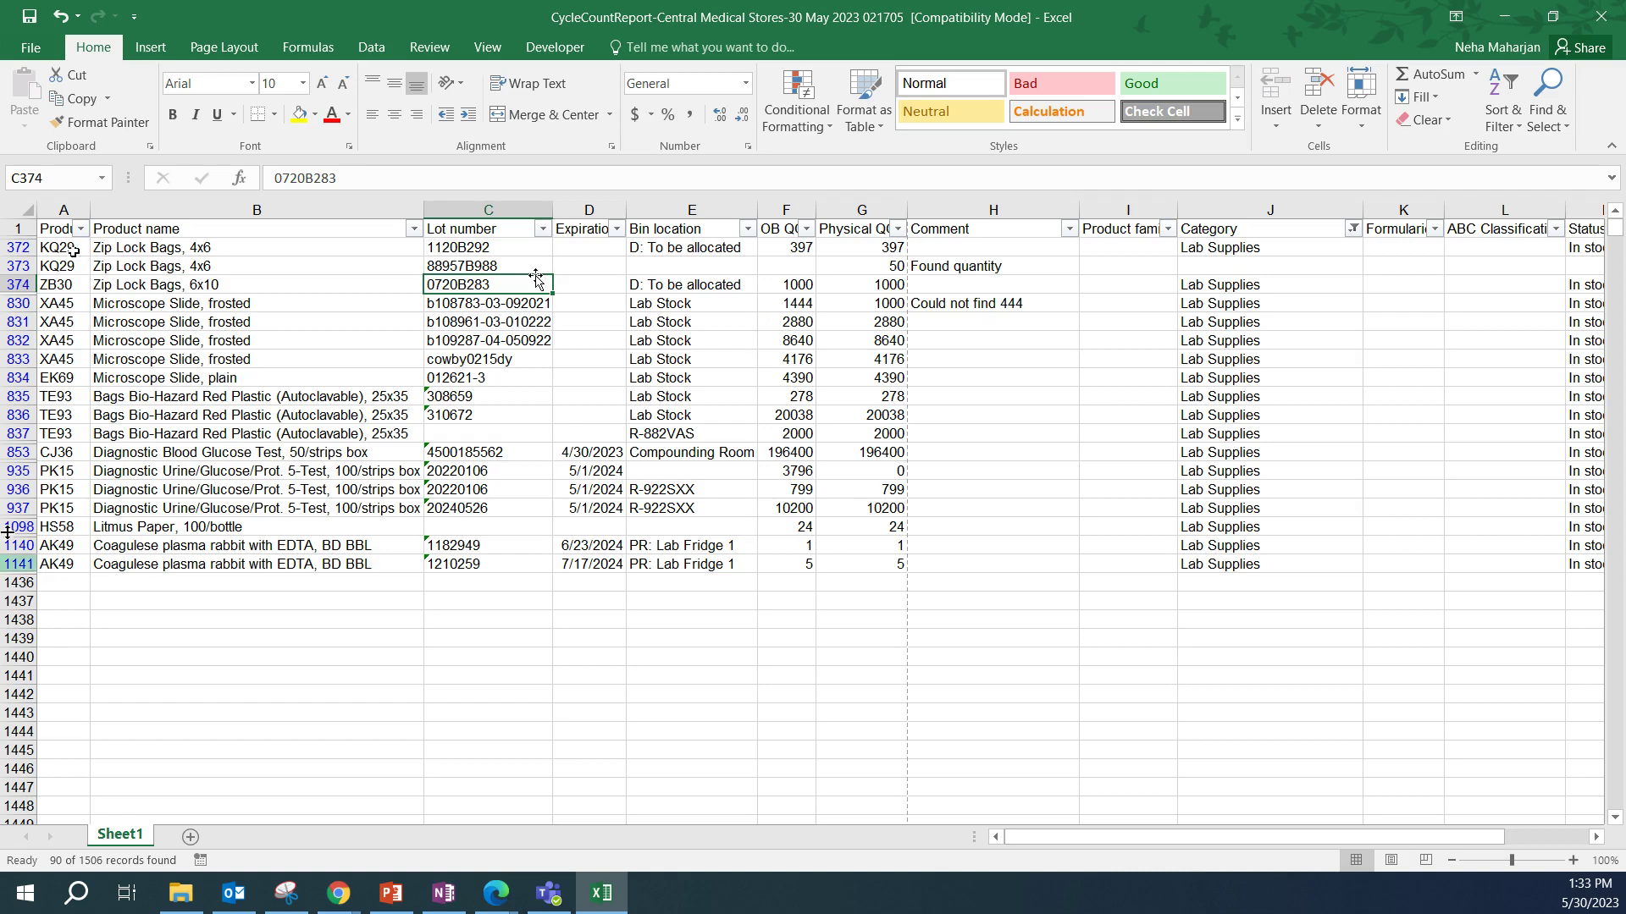
{"action": "left_click", "coordinate": [17, 506]}
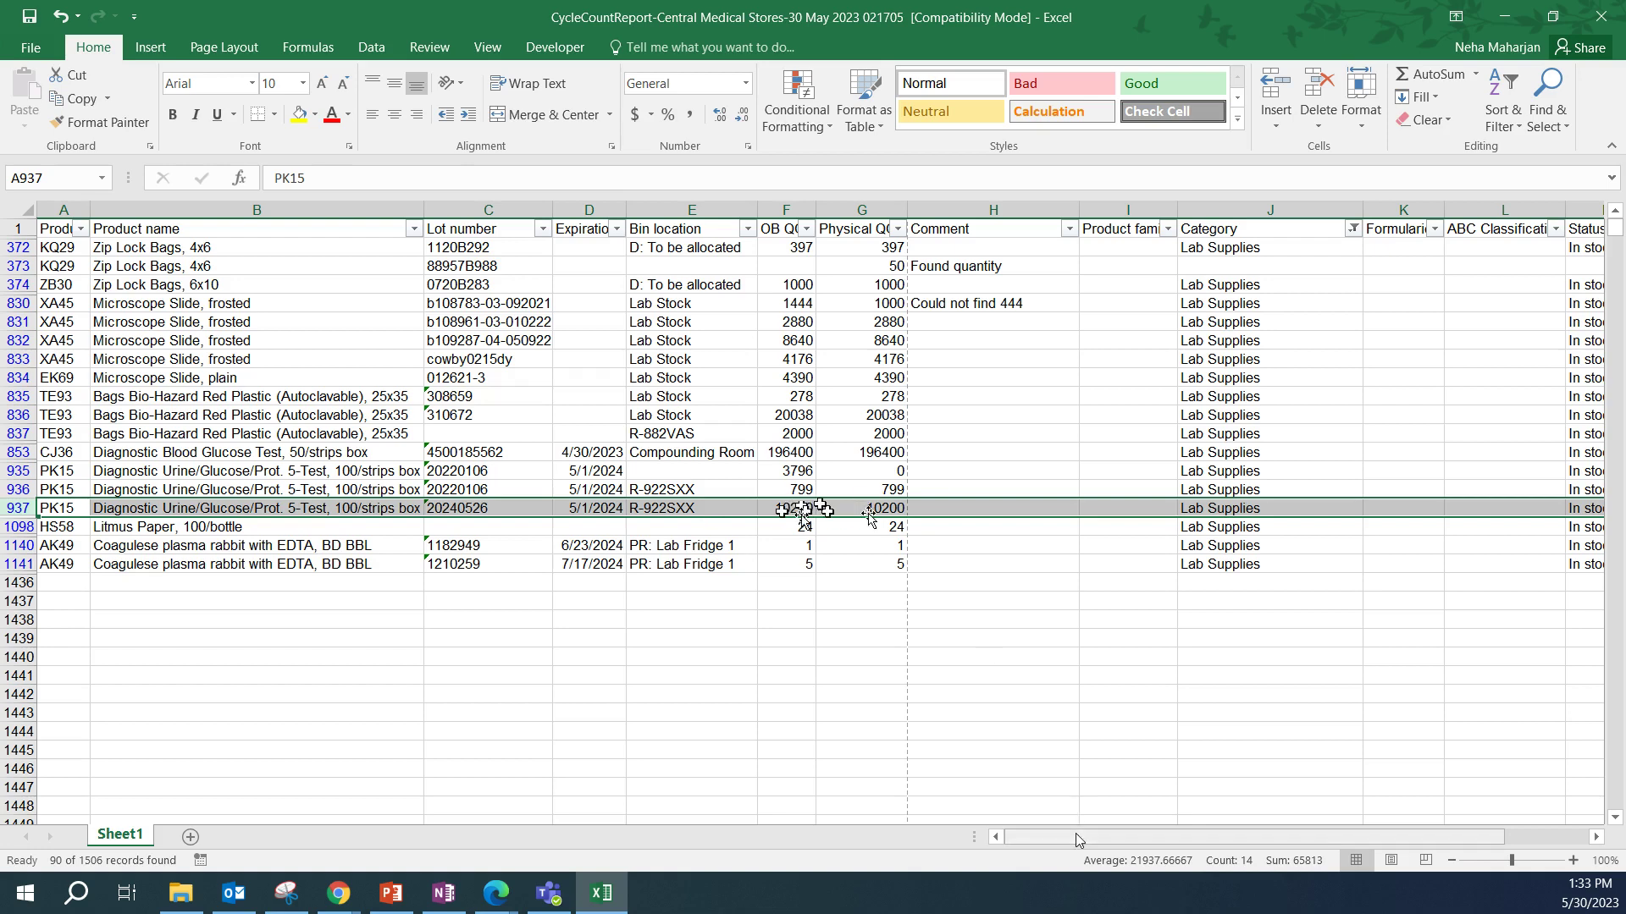
{"action": "left_click_drag", "start_coordinate": [1084, 838], "coordinate": [1190, 843]}
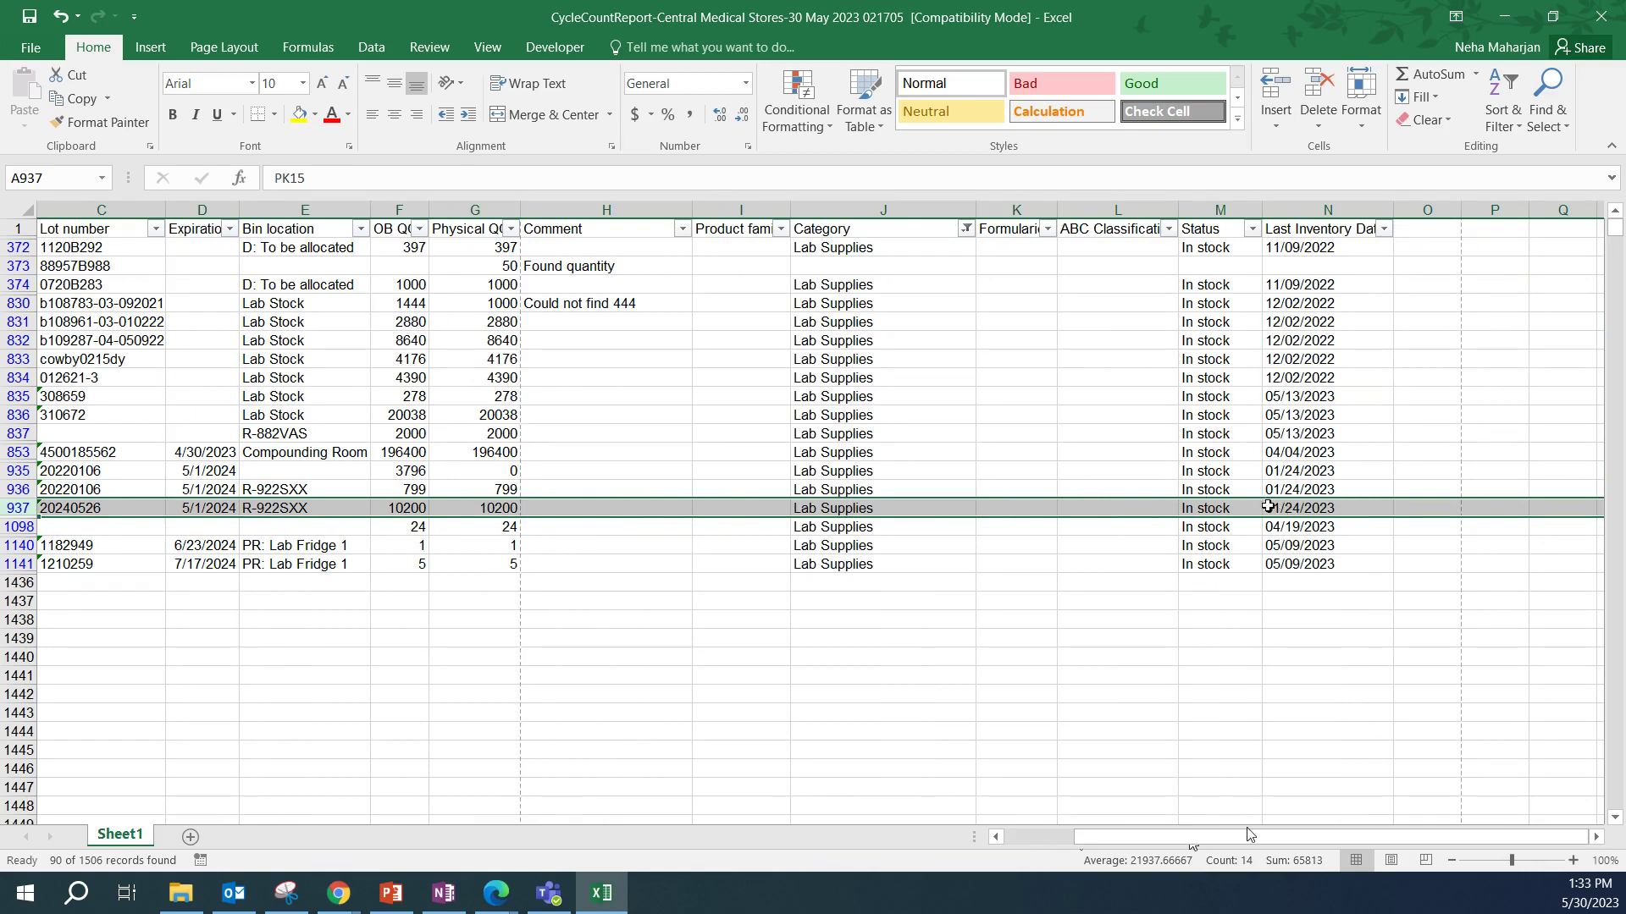
{"action": "left_click_drag", "start_coordinate": [1247, 838], "coordinate": [1141, 841]}
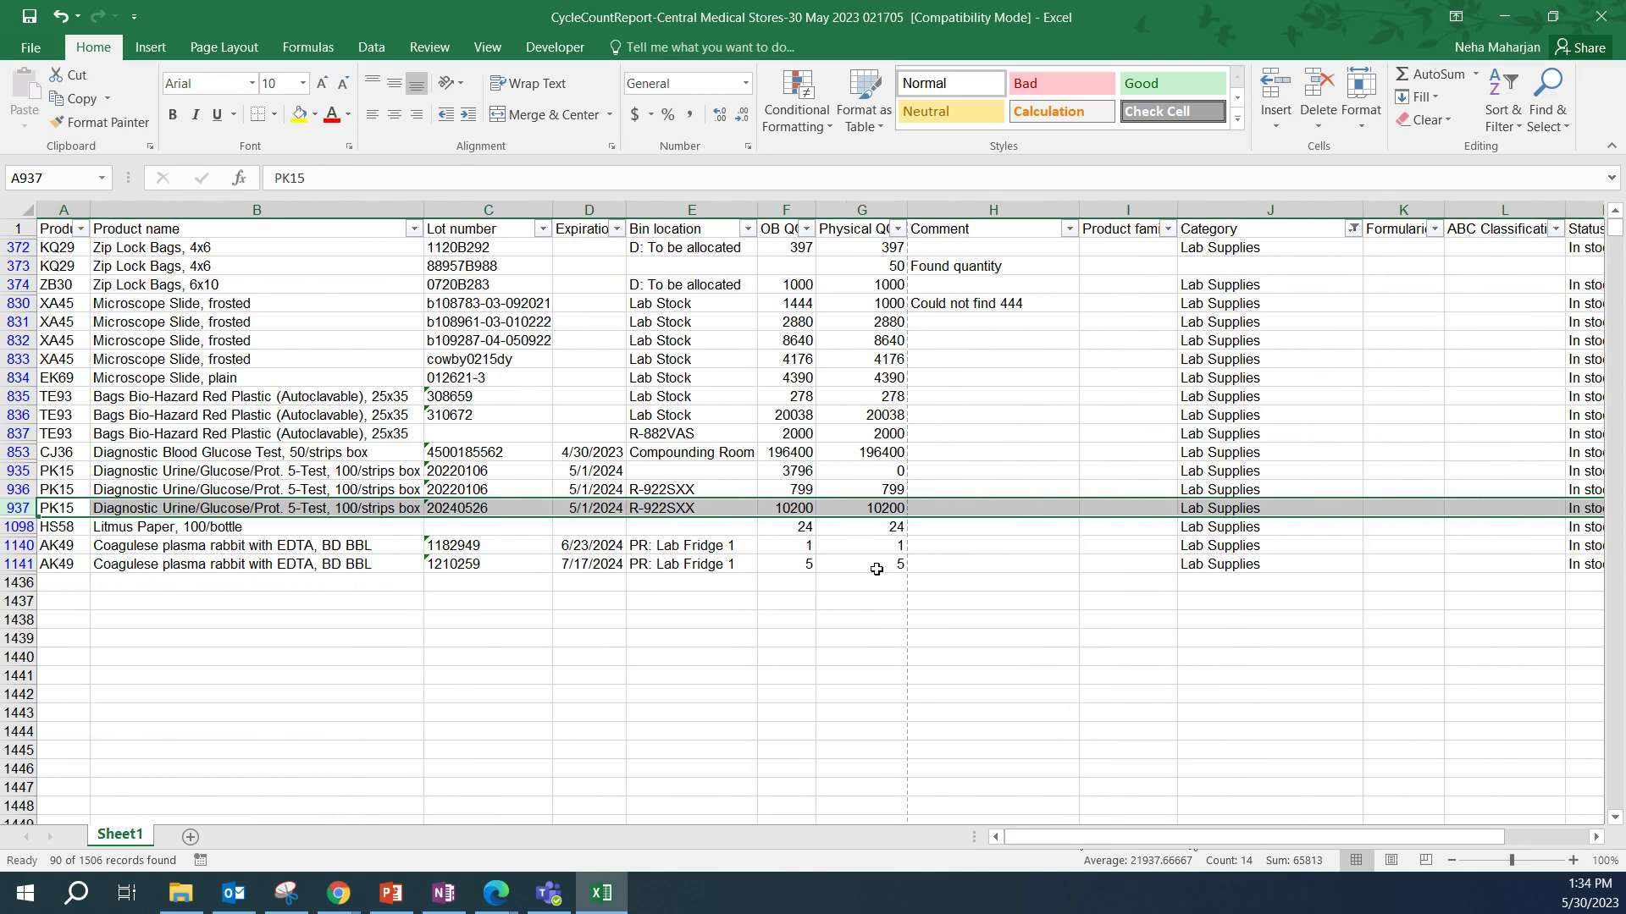
{"action": "left_click", "coordinate": [836, 457]}
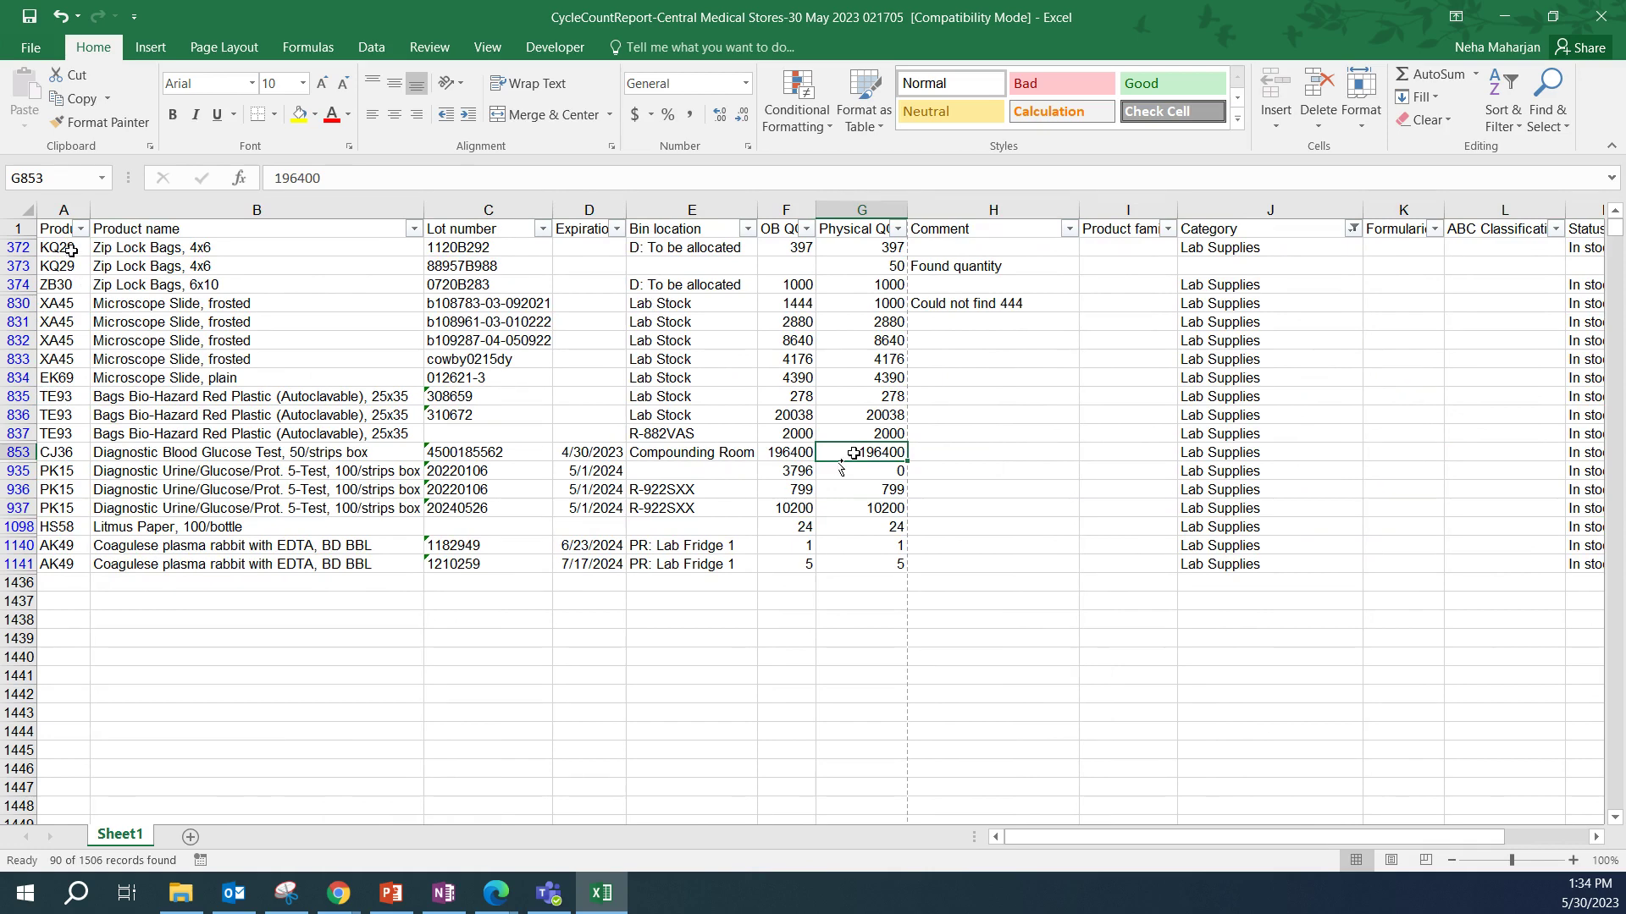
{"action": "mouse_move", "coordinate": [67, 247]}
{"action": "left_mouse_down"}
{"action": "mouse_move", "coordinate": [893, 586]}
{"action": "mouse_move", "coordinate": [969, 576]}
{"action": "left_mouse_up"}
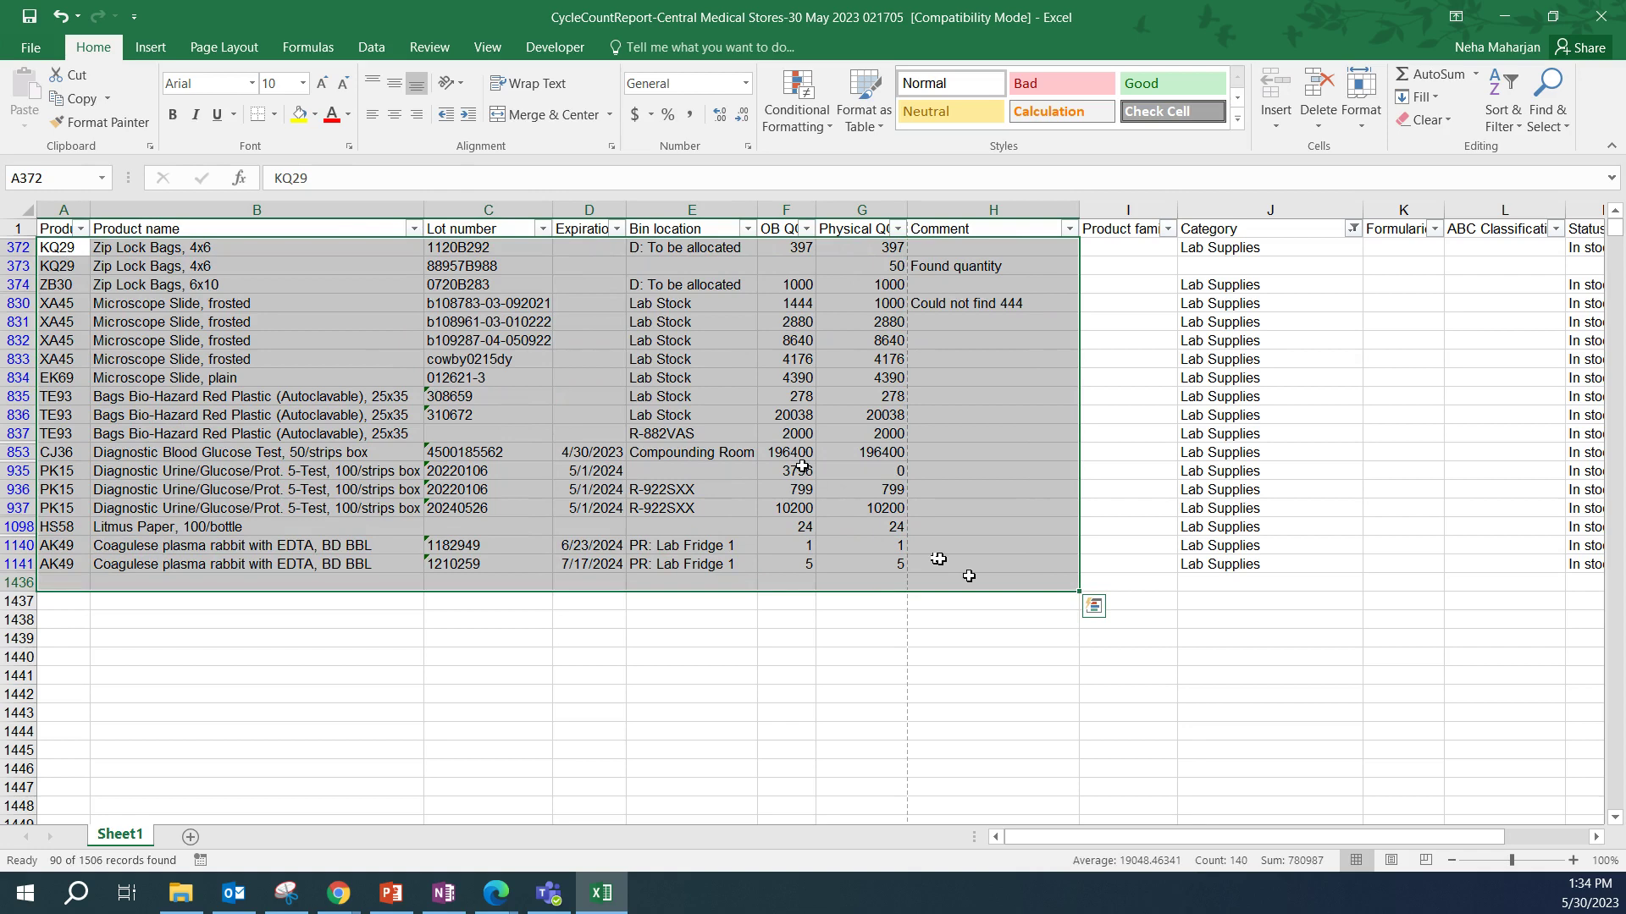
{"action": "left_click", "coordinate": [23, 247]}
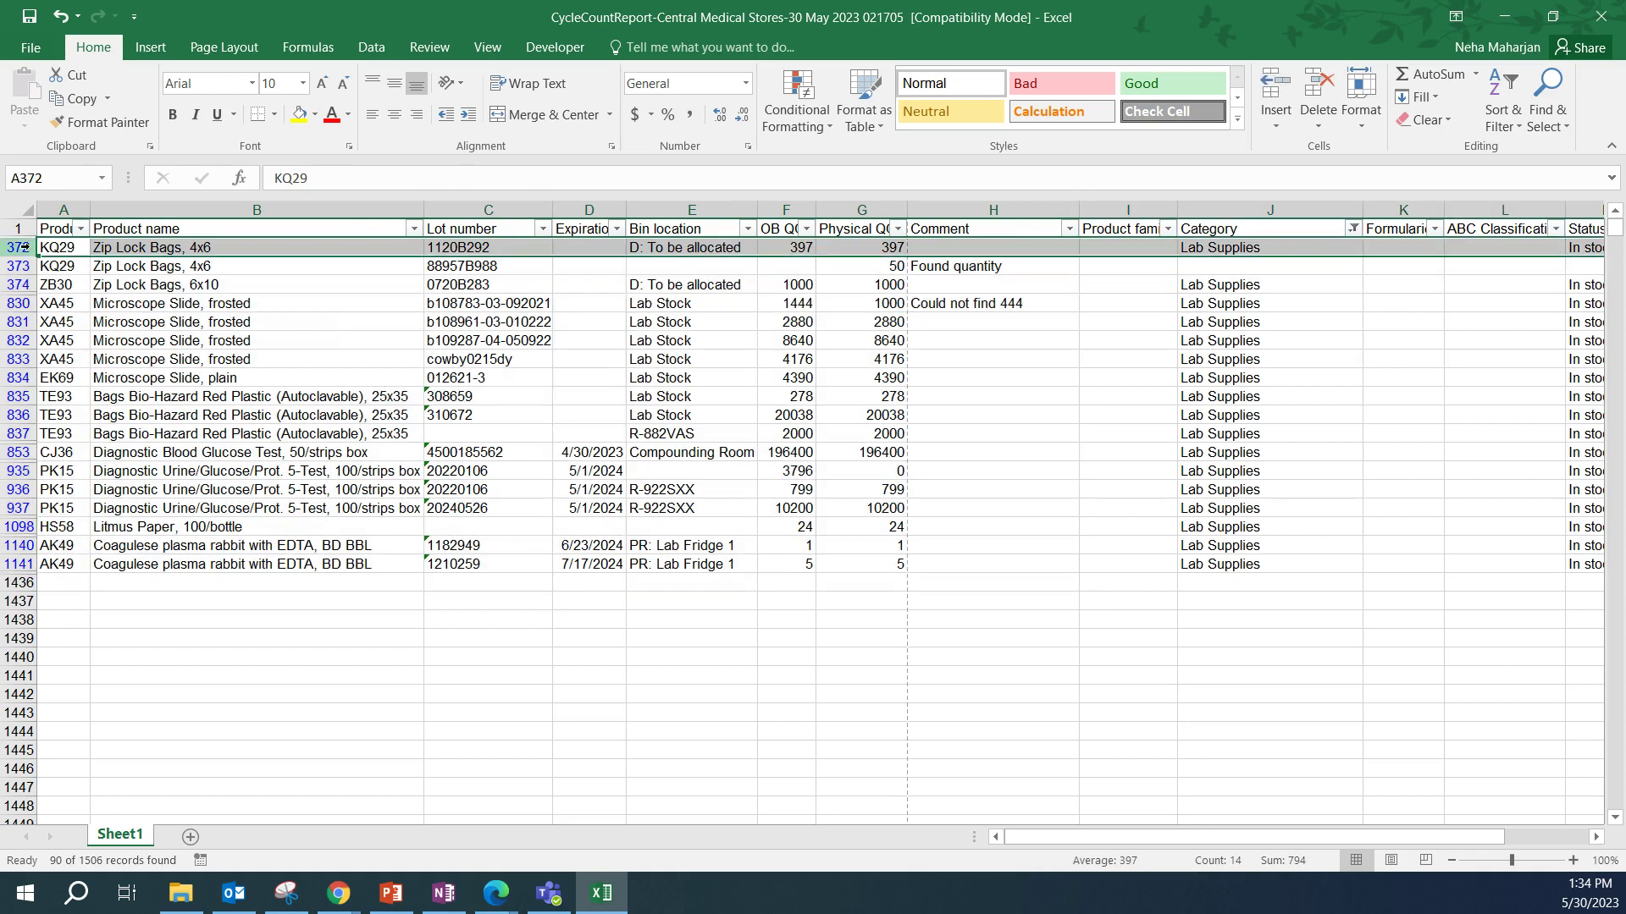
{"action": "left_click", "coordinate": [323, 330]}
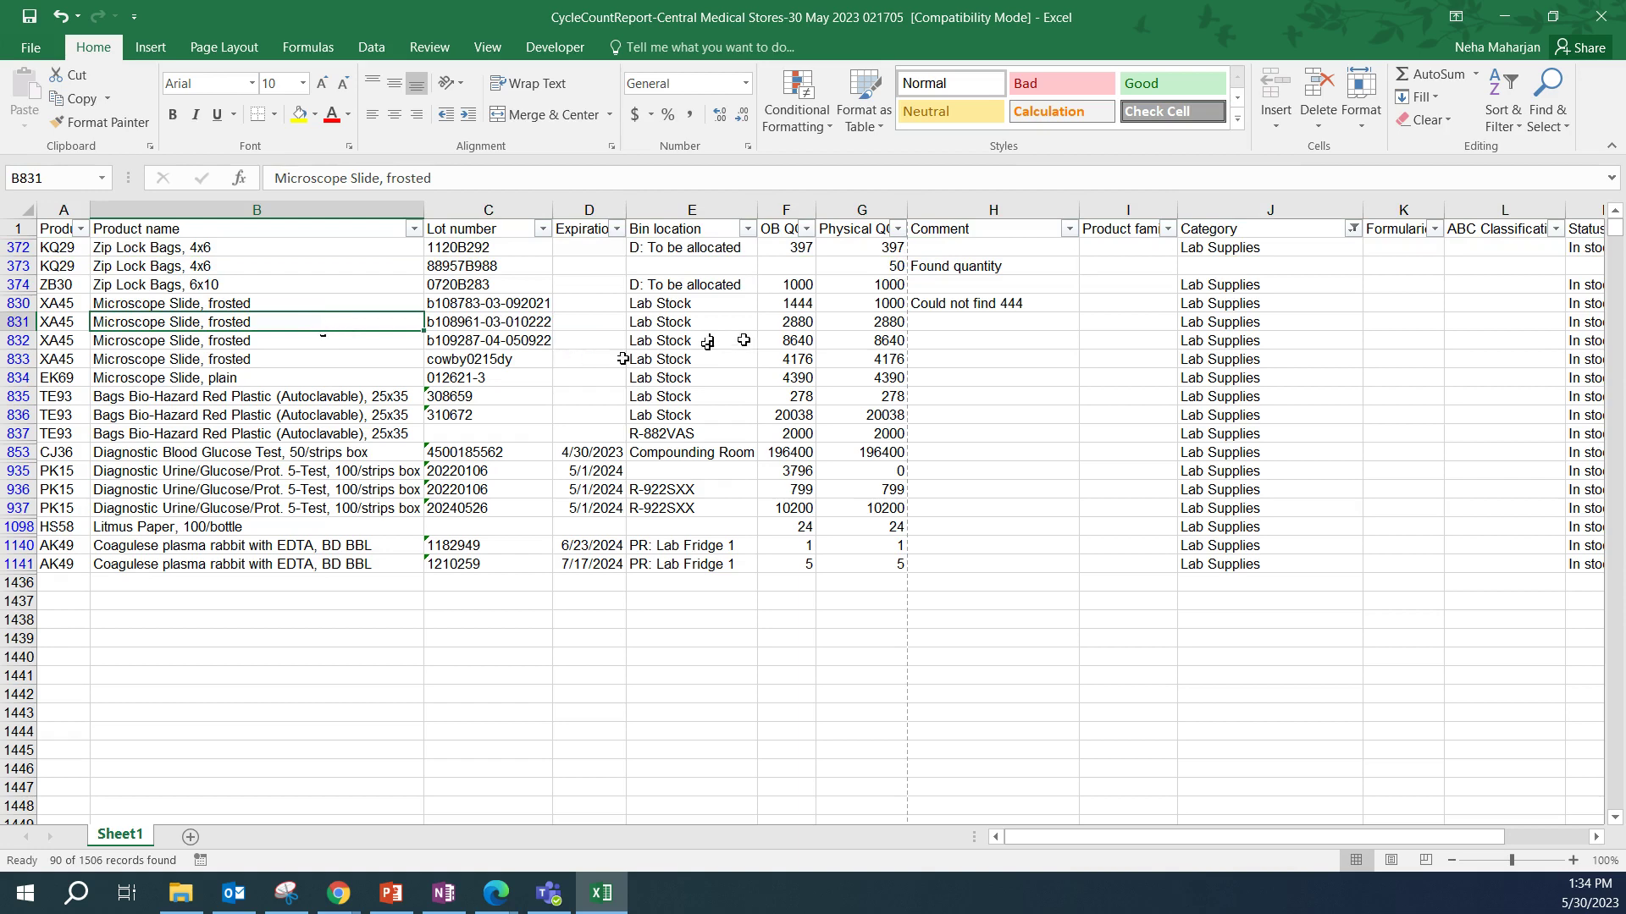
Go to OpenBoxes' Import Data page and download the Inventory data as inventory (14).xls.
{"action": "key", "text": "alt+Tab"}
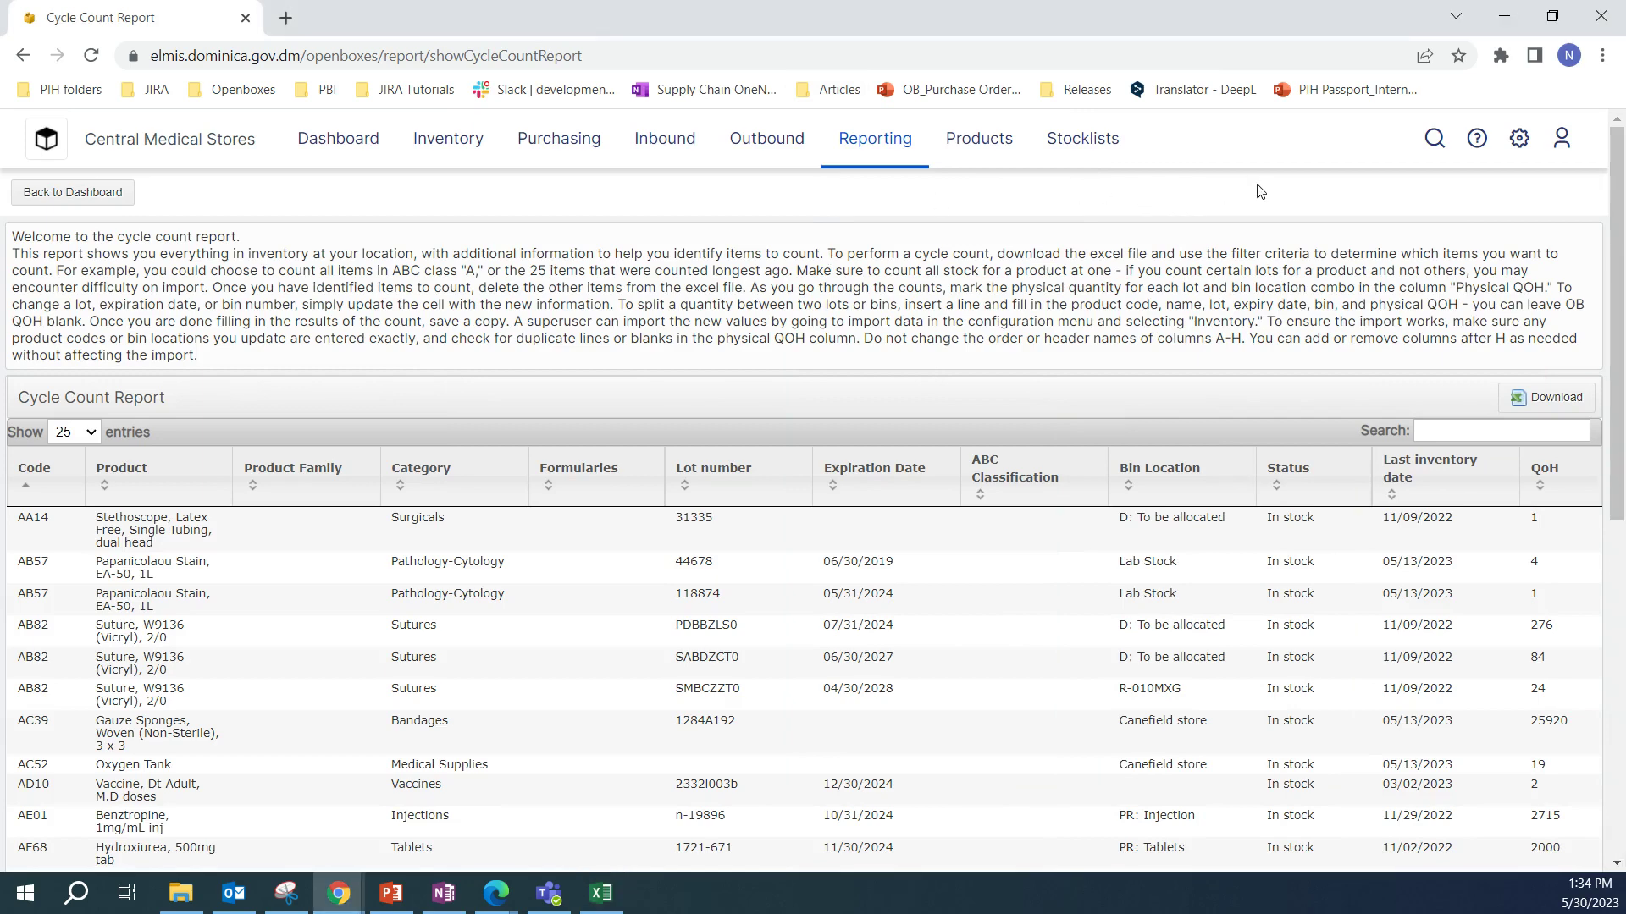
{"action": "left_click", "coordinate": [1521, 142]}
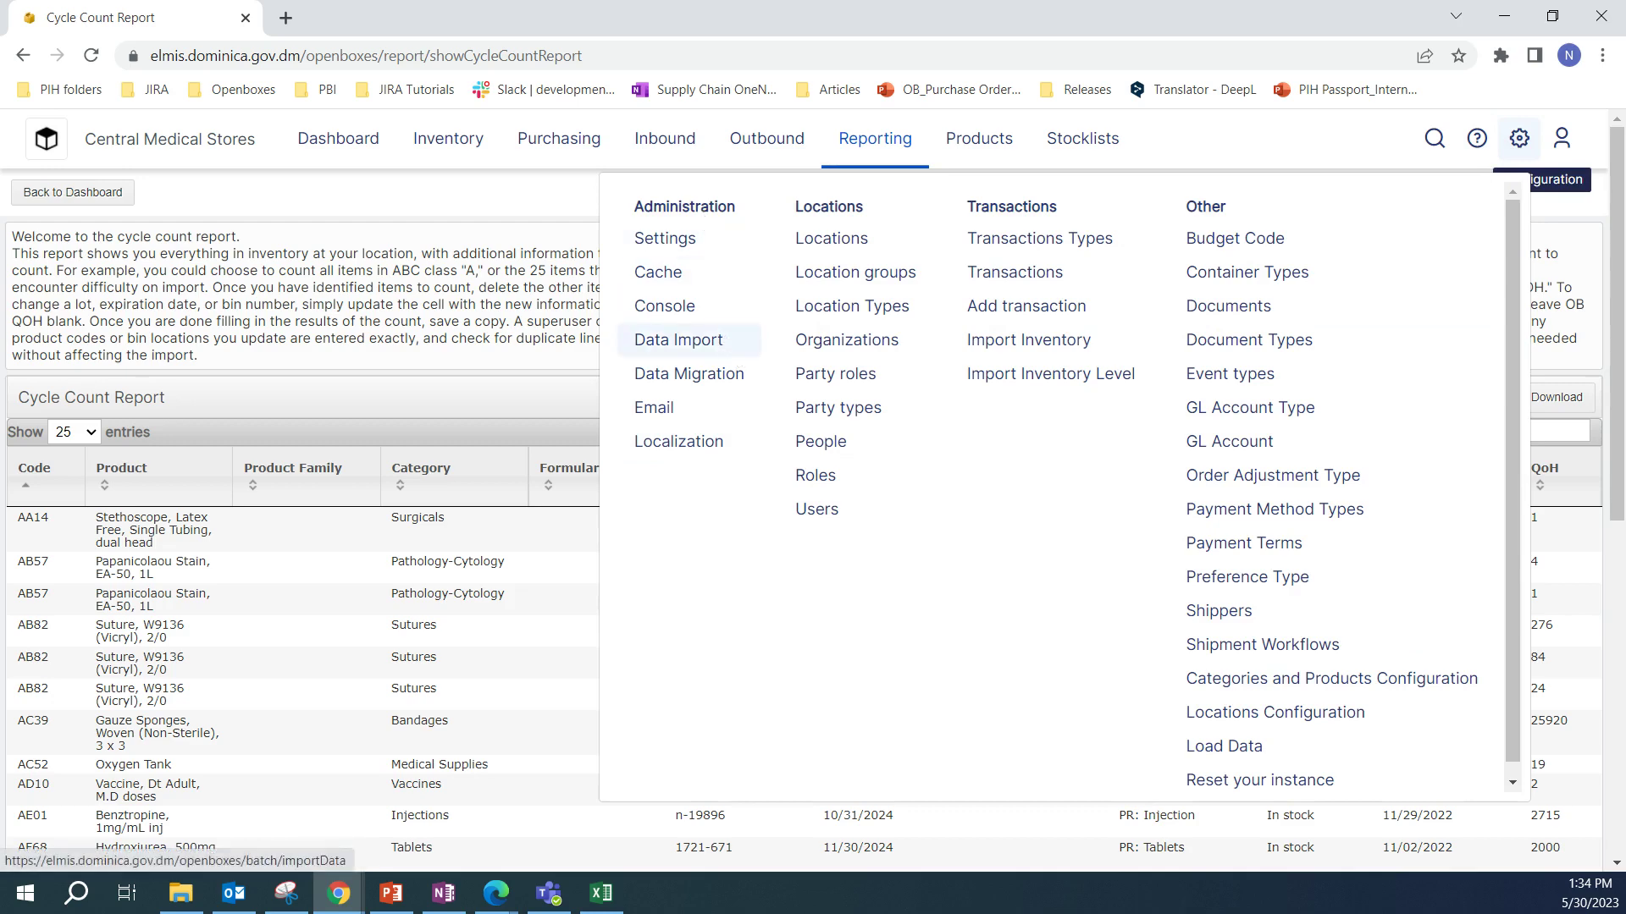
{"action": "left_click", "coordinate": [678, 339]}
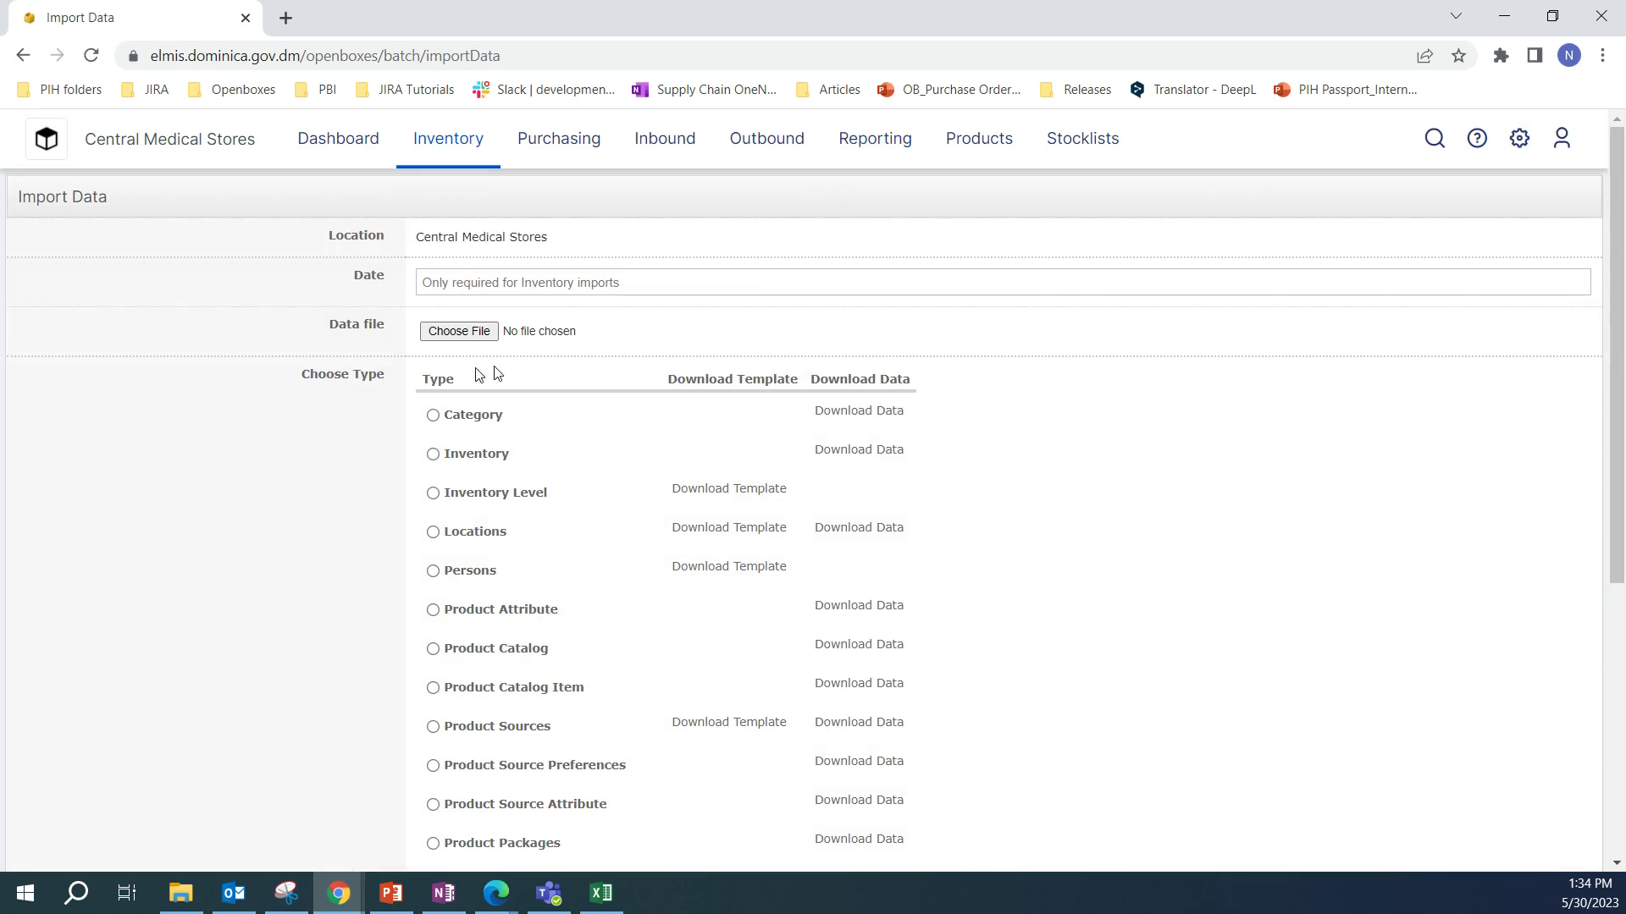
{"action": "scroll", "coordinate": [621, 374], "scroll_direction": "down", "scroll_amount": 1}
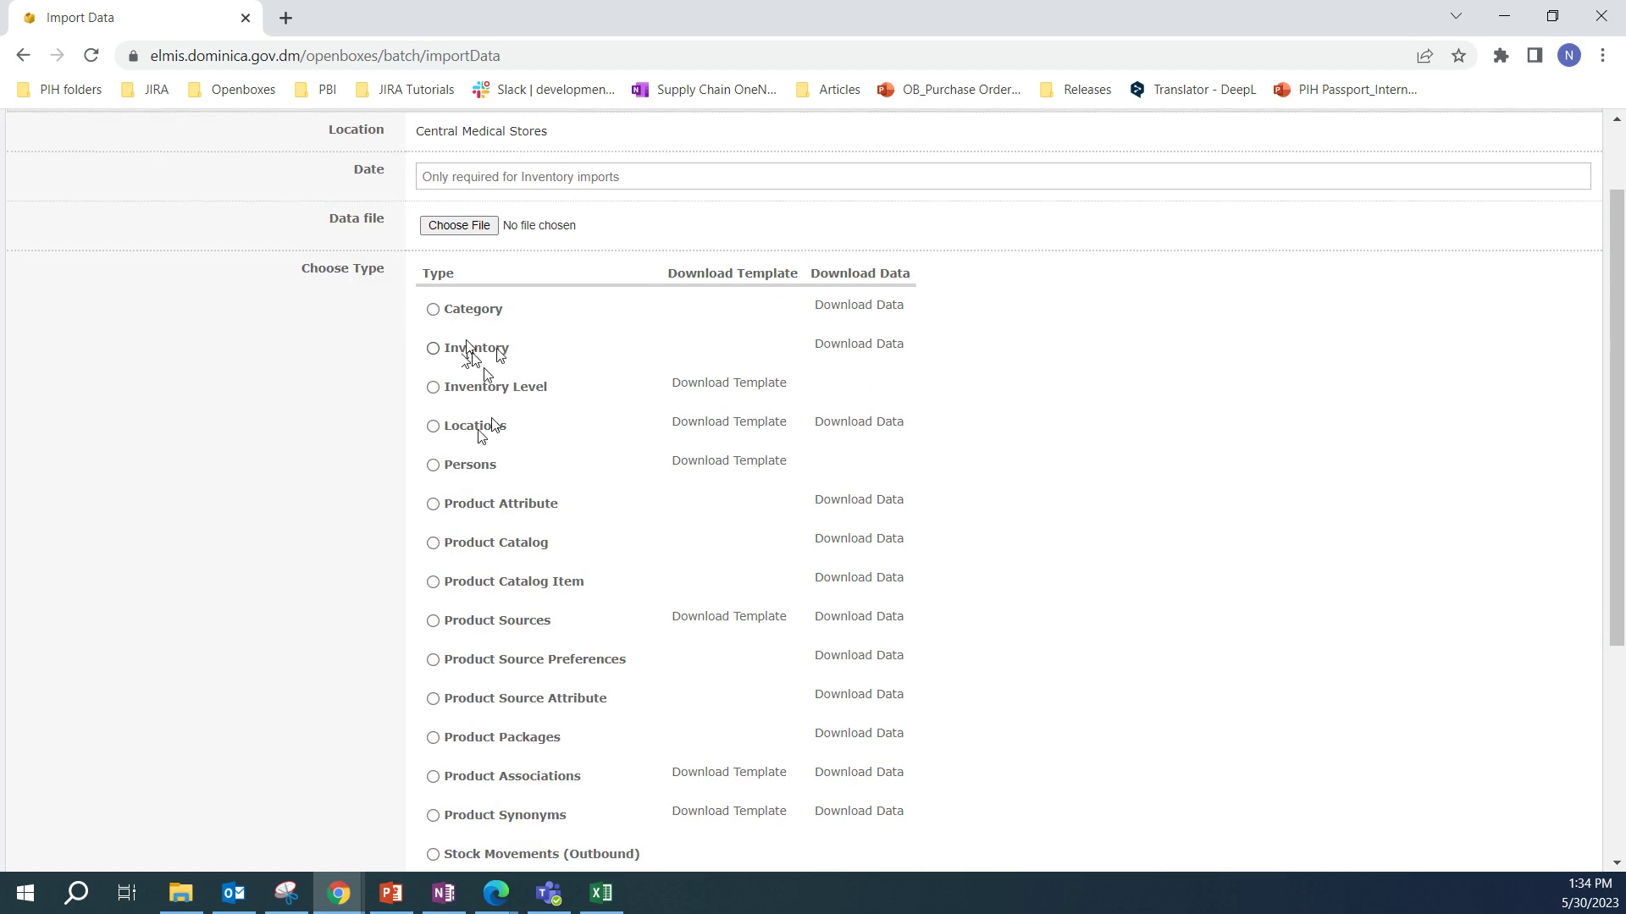
{"action": "scroll", "coordinate": [551, 356], "scroll_direction": "up", "scroll_amount": 1}
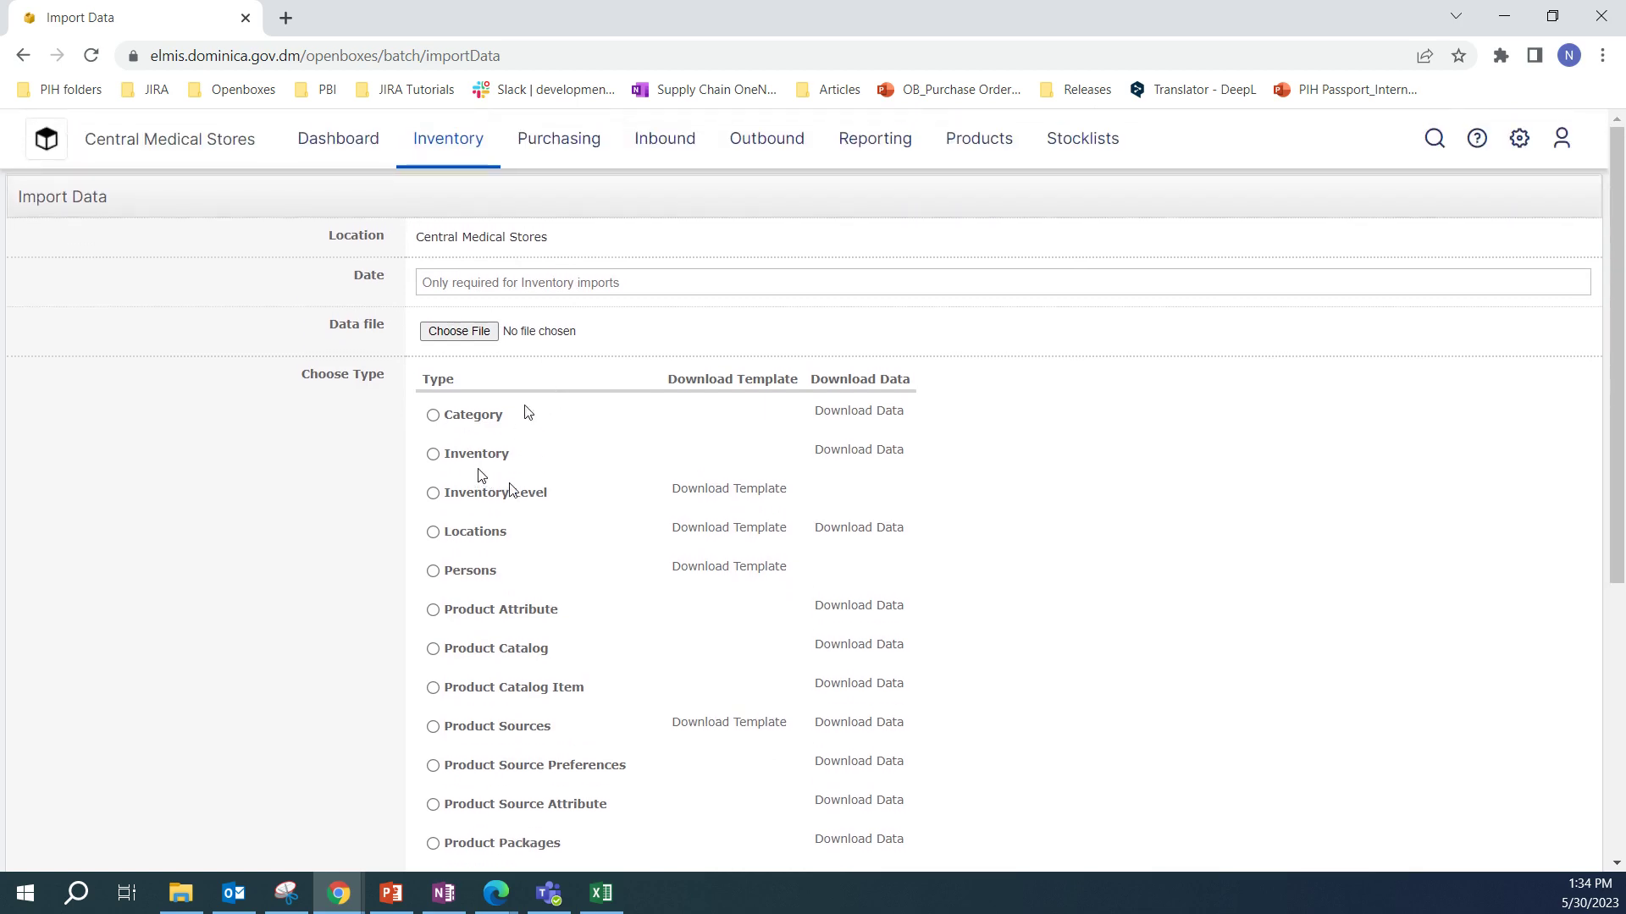
{"action": "left_click", "coordinate": [865, 459]}
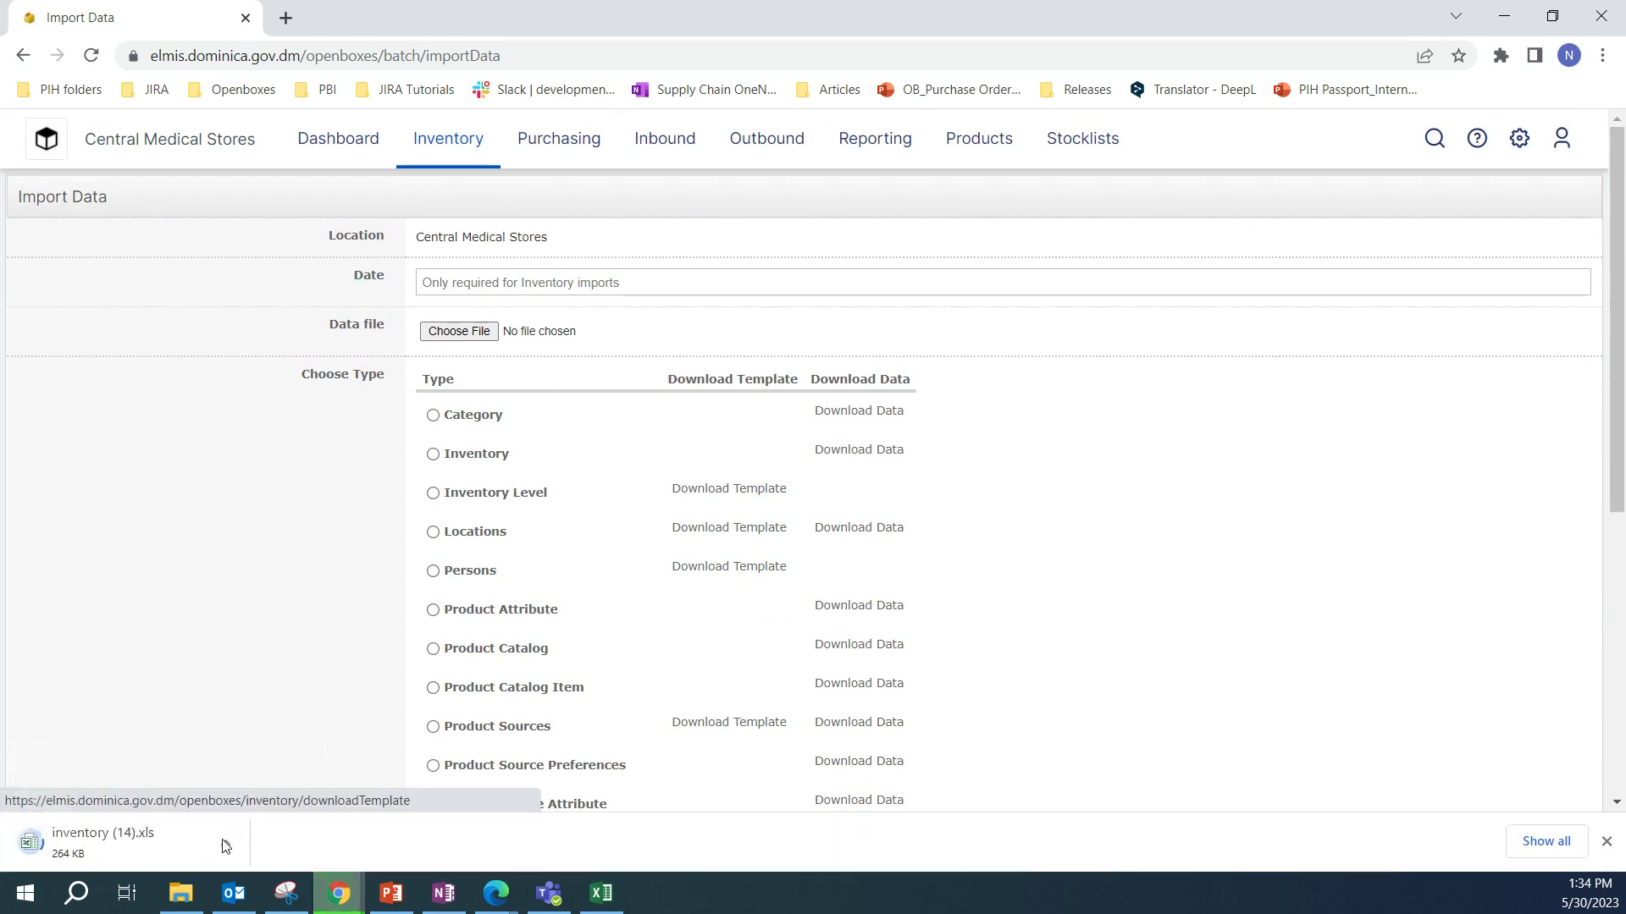
Open inventory (14).xls maximized with editing enabled and review its columns.
{"action": "left_click", "coordinate": [102, 842]}
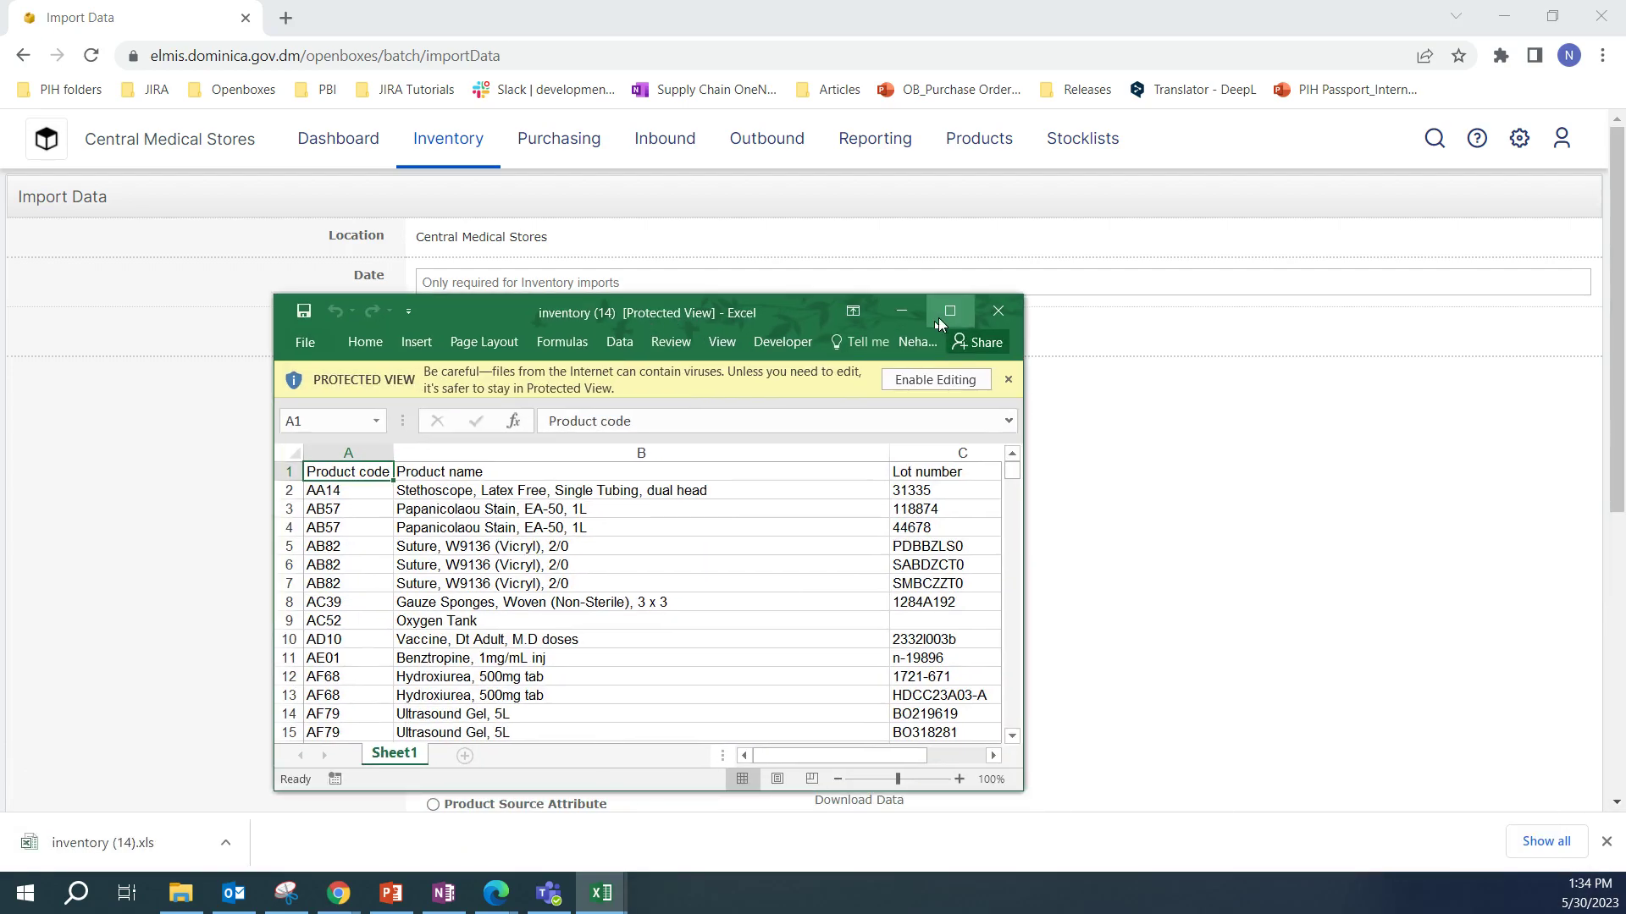
{"action": "double_click", "coordinate": [938, 318]}
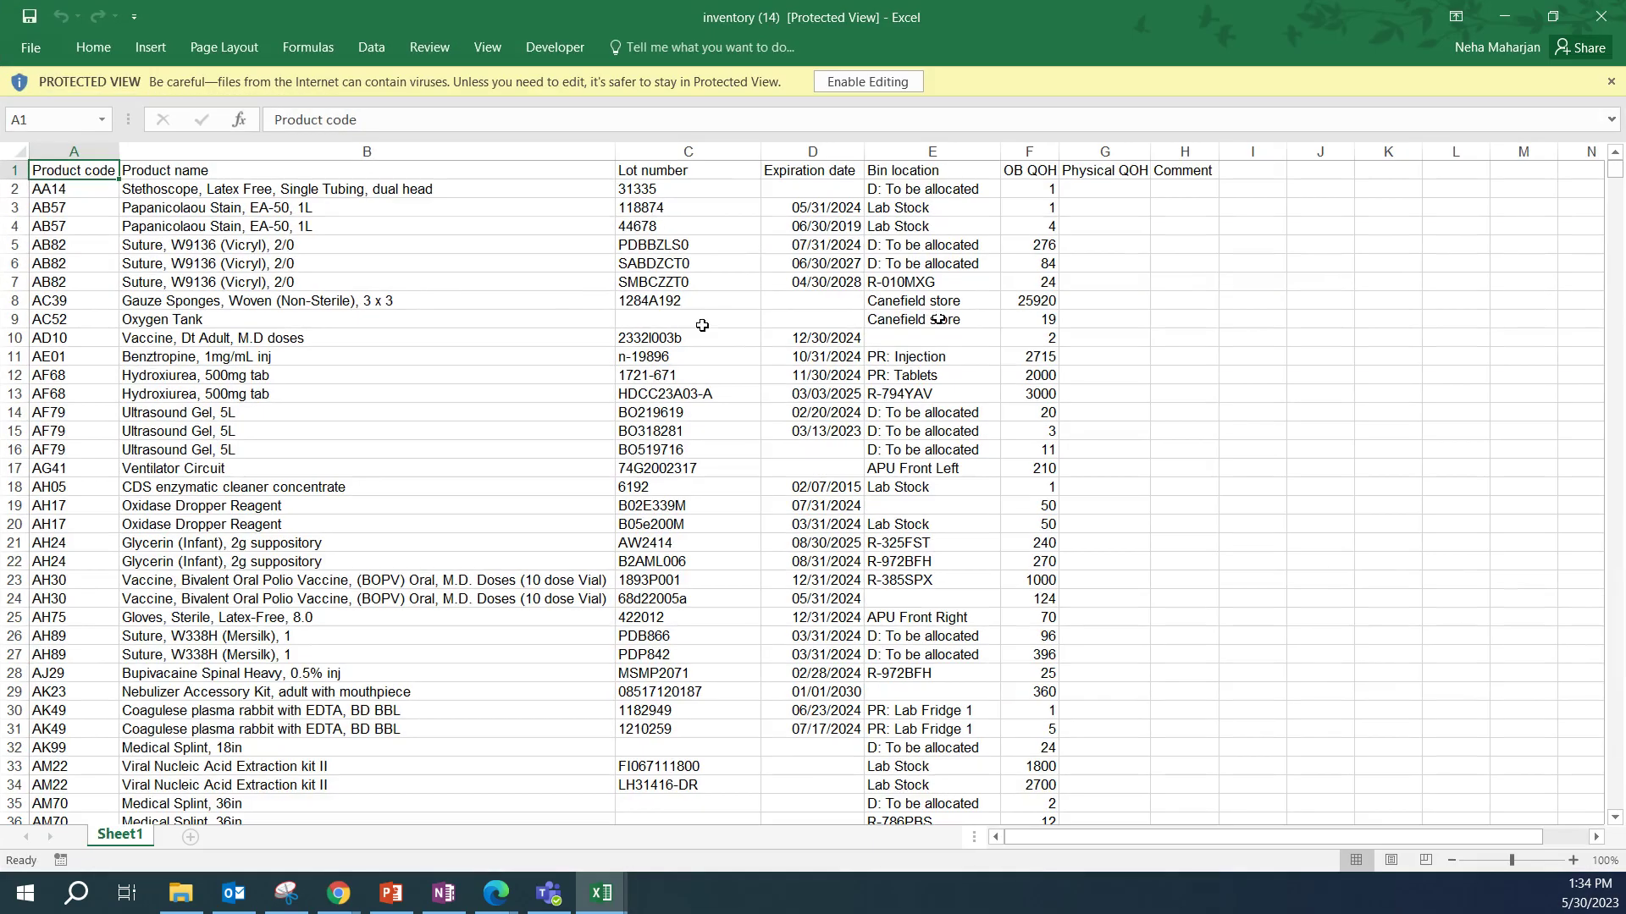
{"action": "left_click", "coordinate": [892, 78]}
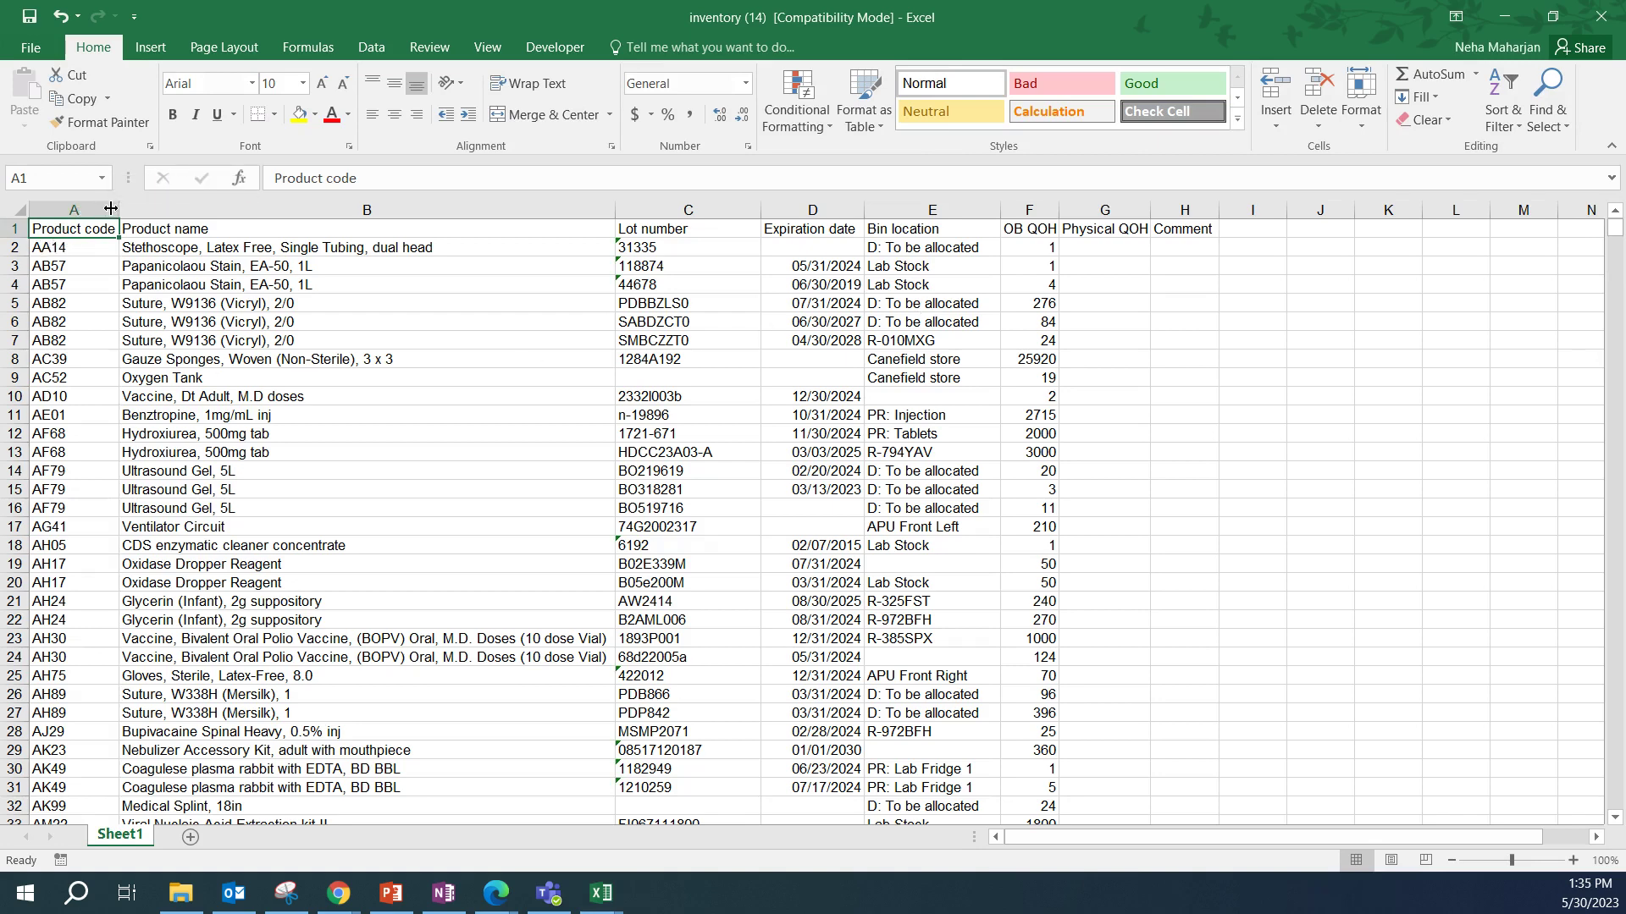
{"action": "left_click", "coordinate": [168, 214]}
{"action": "left_click", "coordinate": [688, 211]}
{"action": "left_click", "coordinate": [812, 211]}
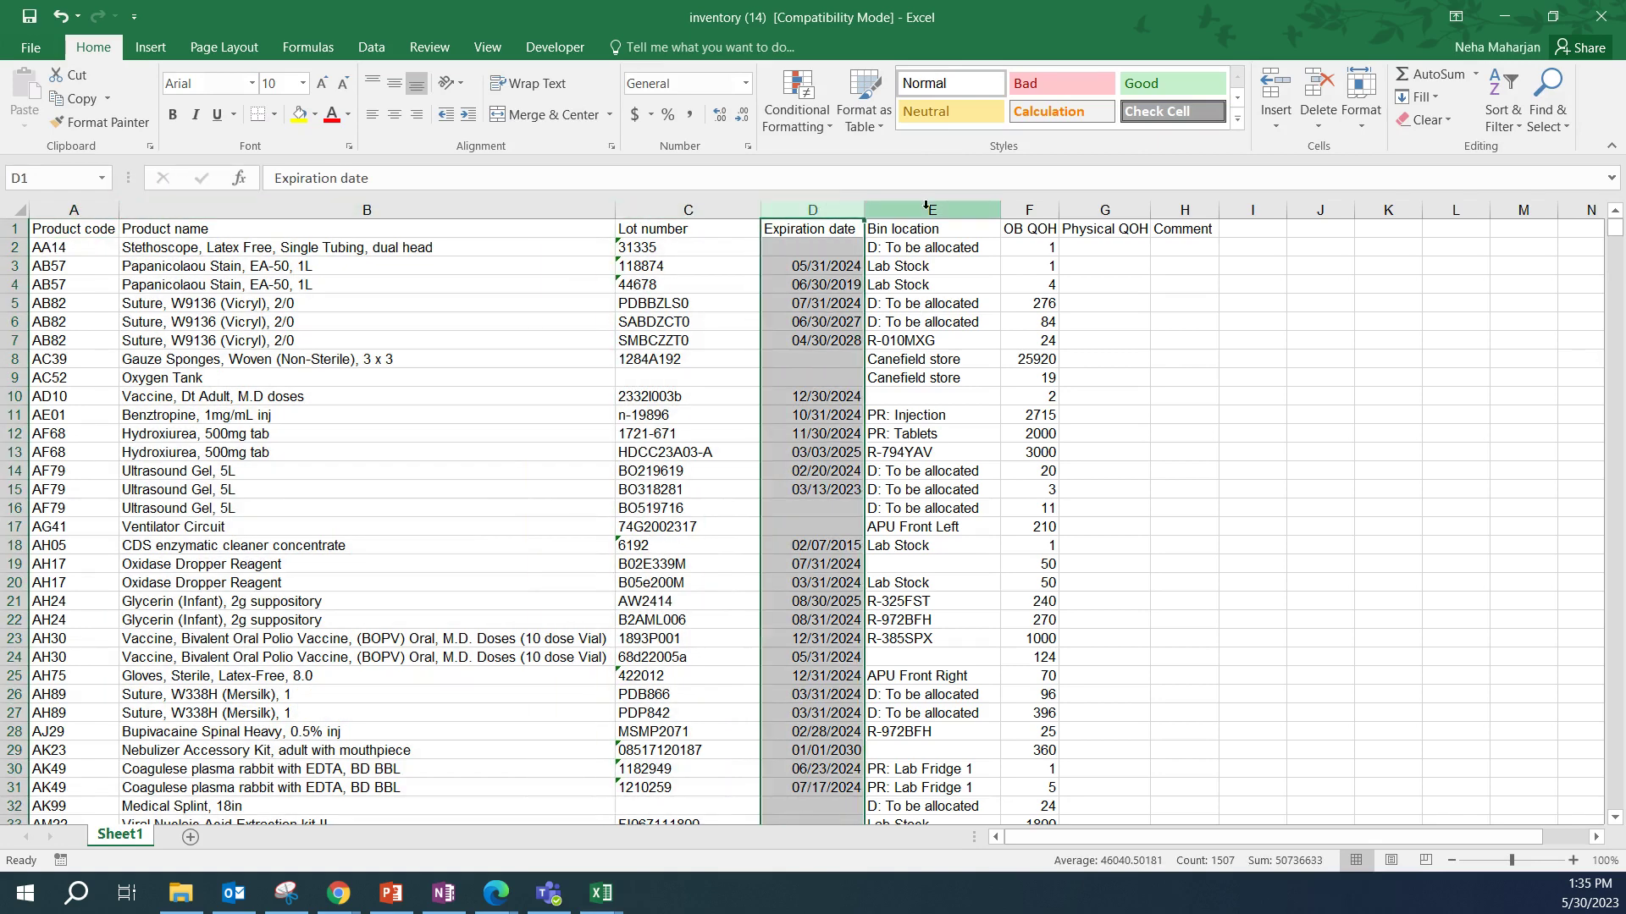
{"action": "left_click", "coordinate": [1026, 211]}
{"action": "left_click", "coordinate": [1105, 211]}
{"action": "left_click", "coordinate": [1185, 211]}
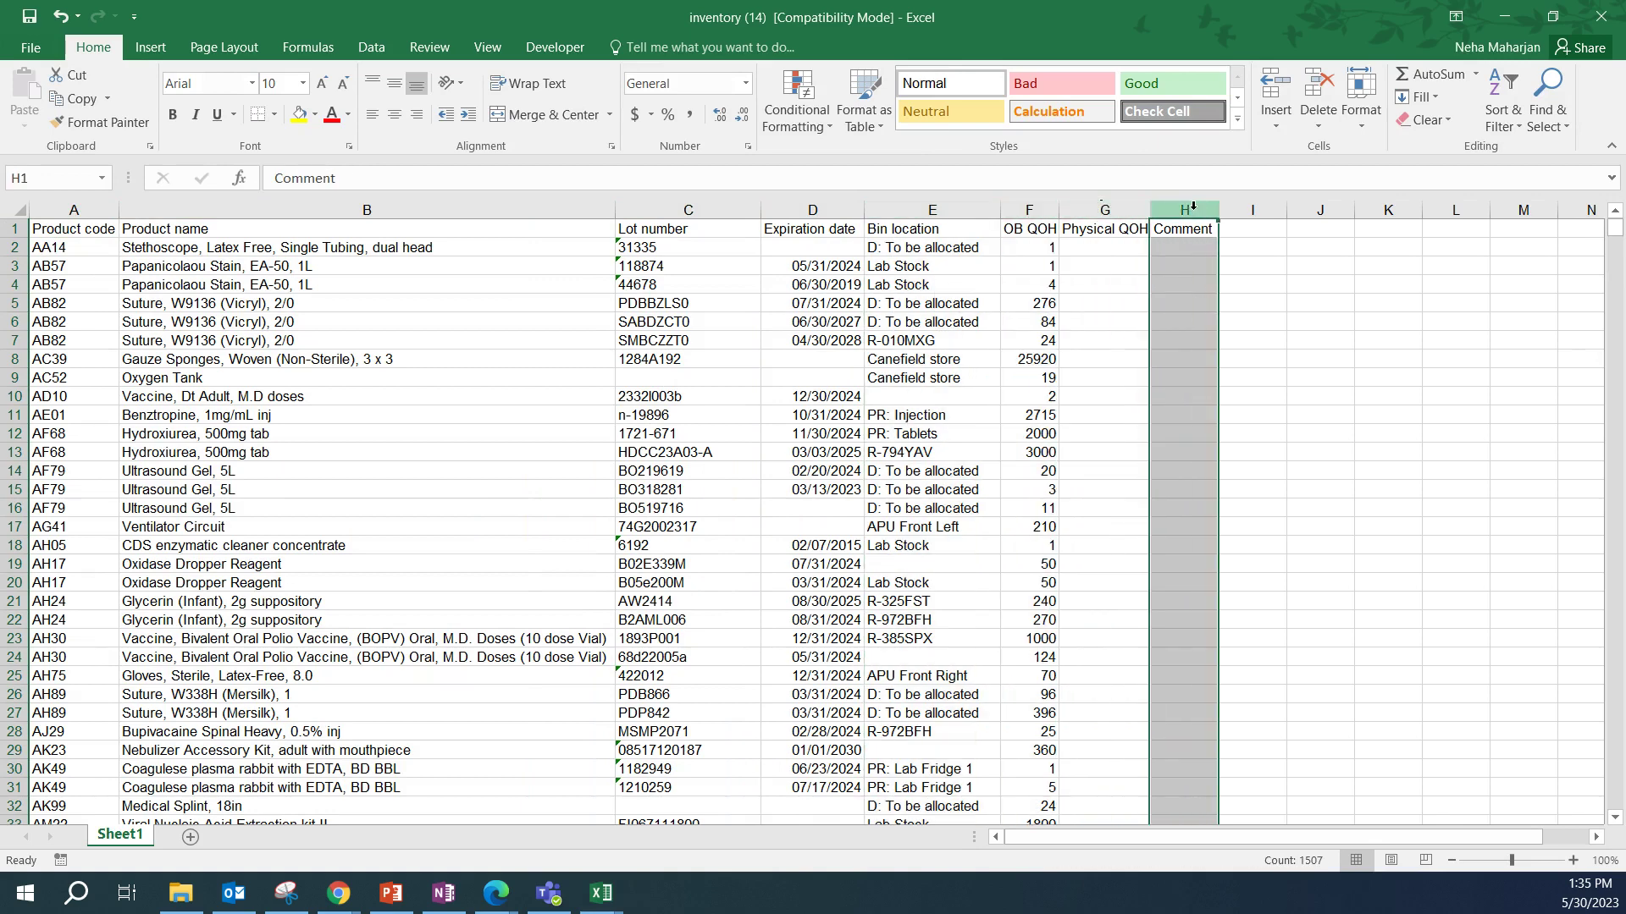
{"action": "left_click", "coordinate": [1267, 206]}
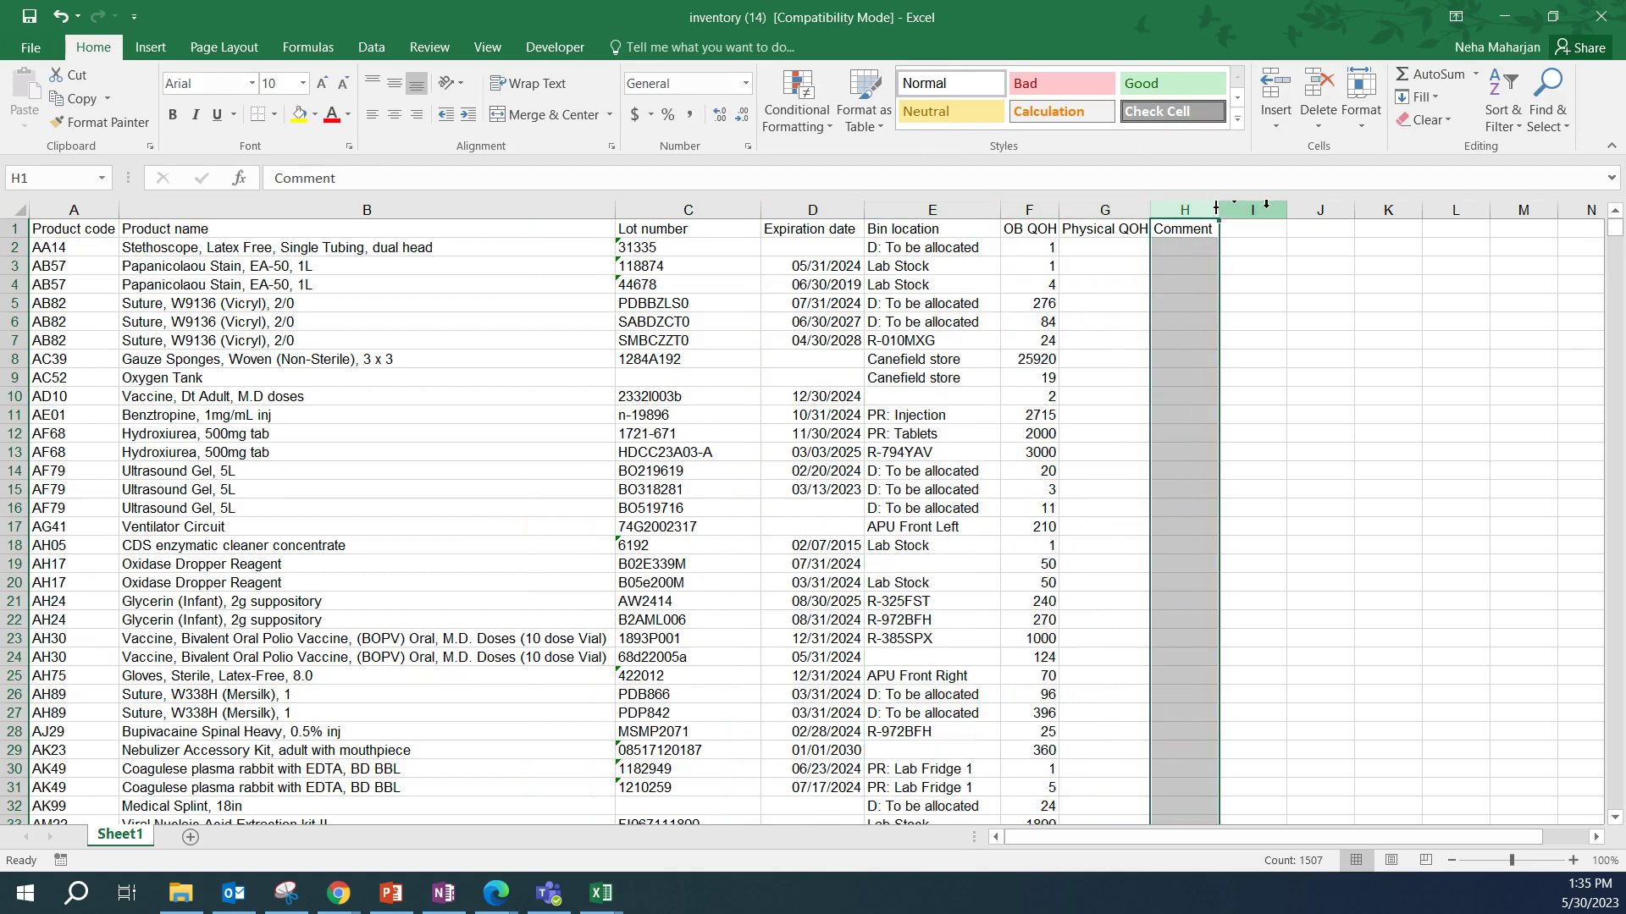
{"action": "left_click", "coordinate": [1195, 209]}
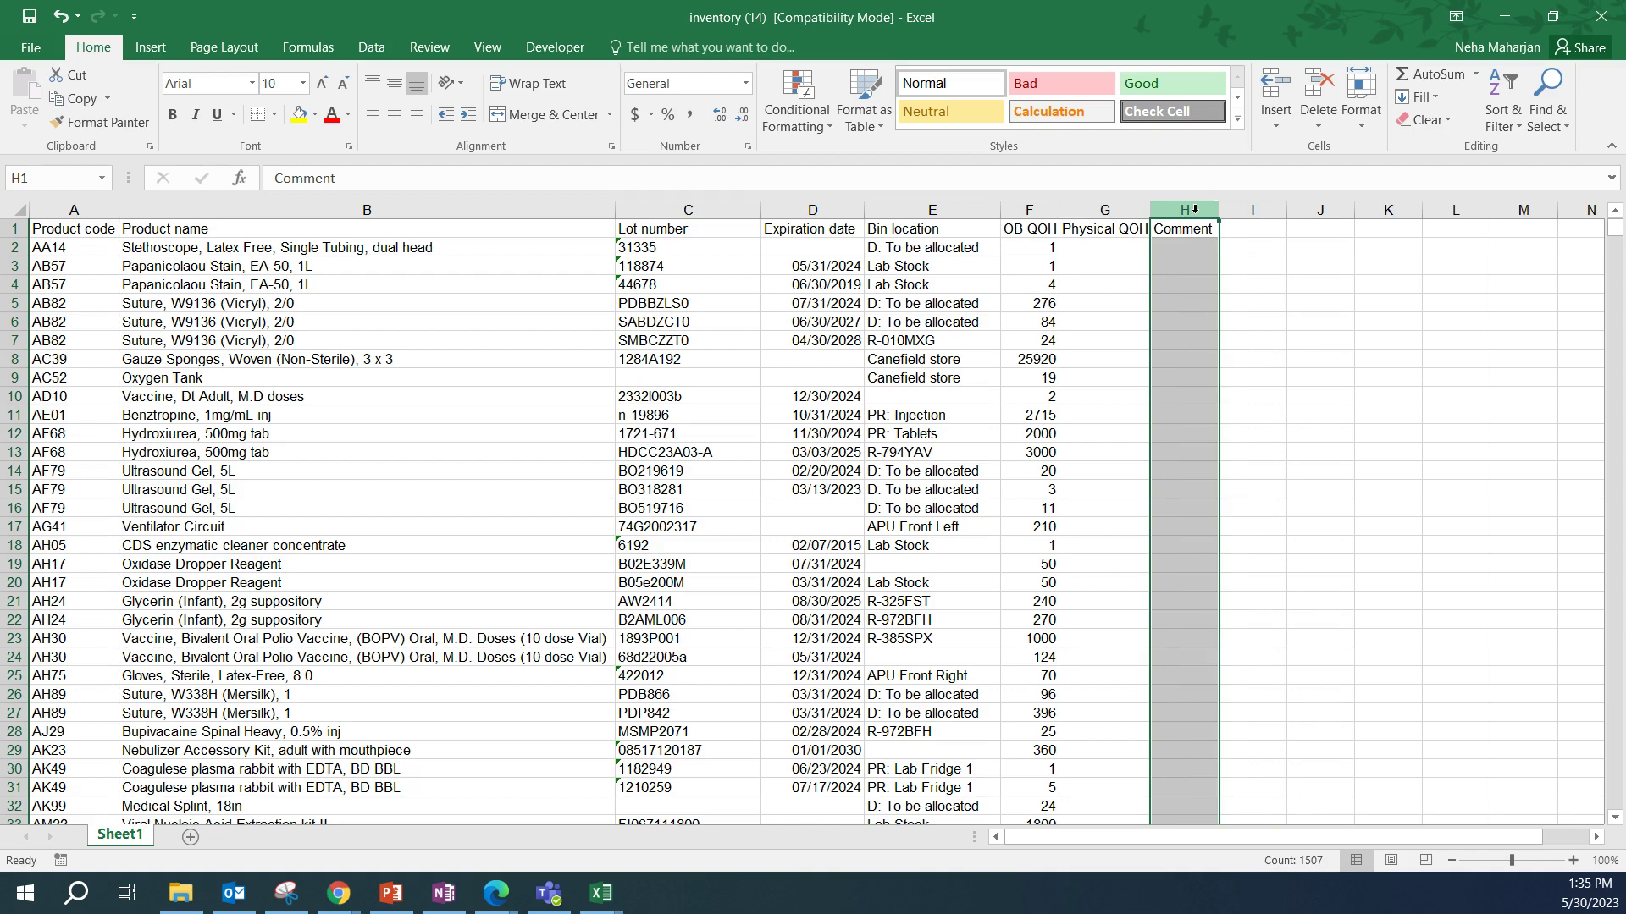
{"action": "left_click", "coordinate": [922, 339]}
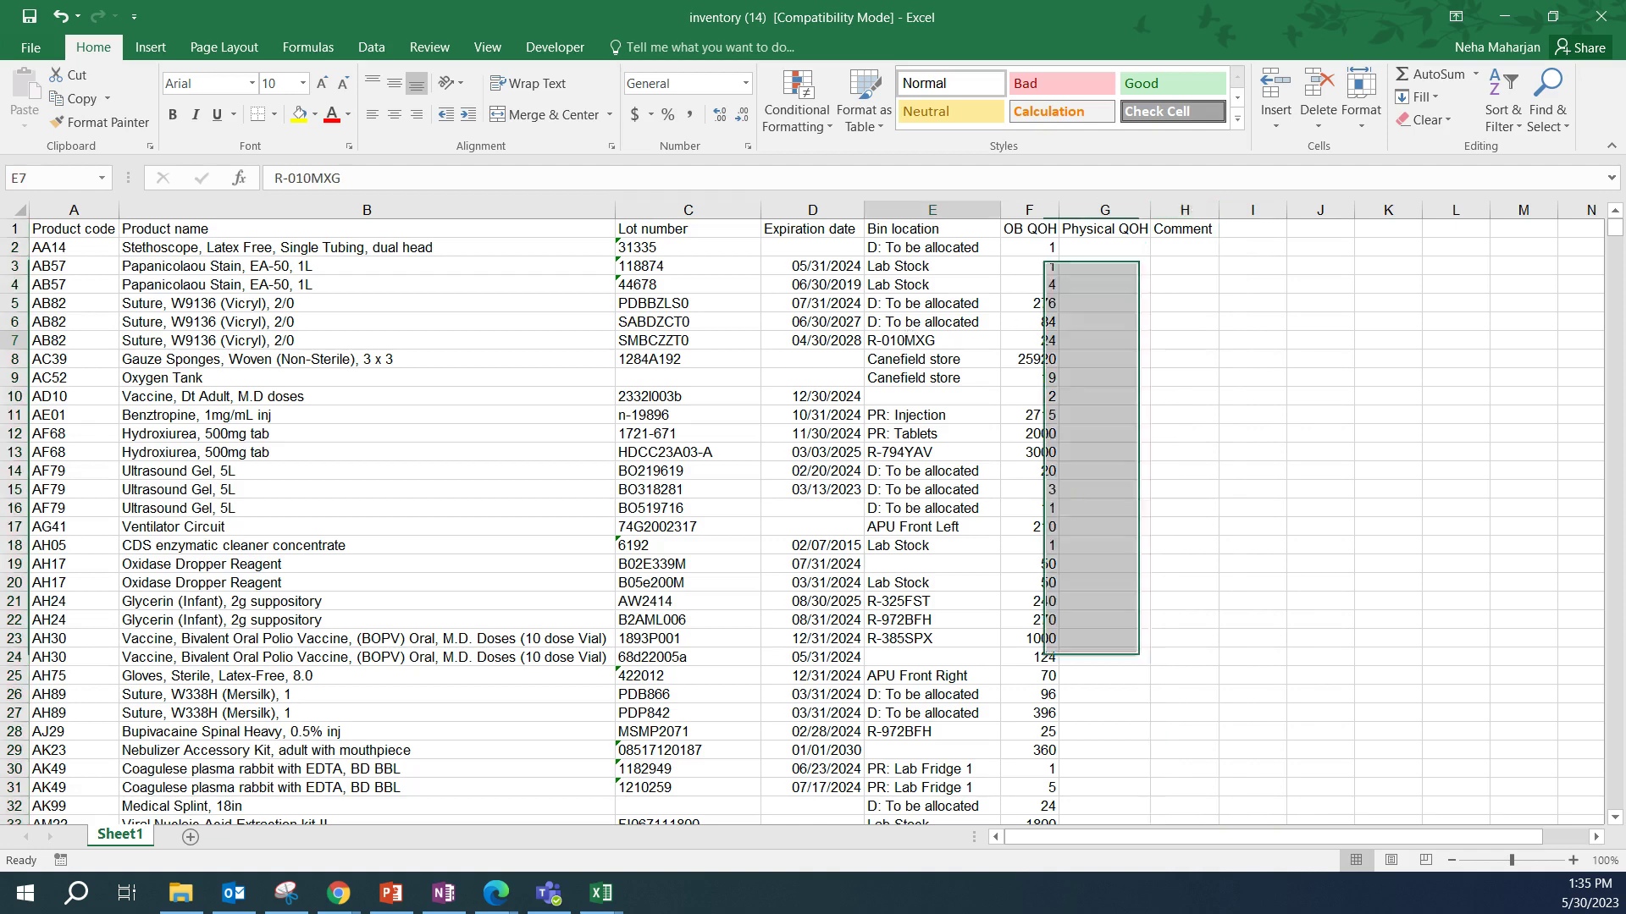
Clear all data rows A2:H1507, leaving only the header row.
{"action": "left_click", "coordinate": [88, 248]}
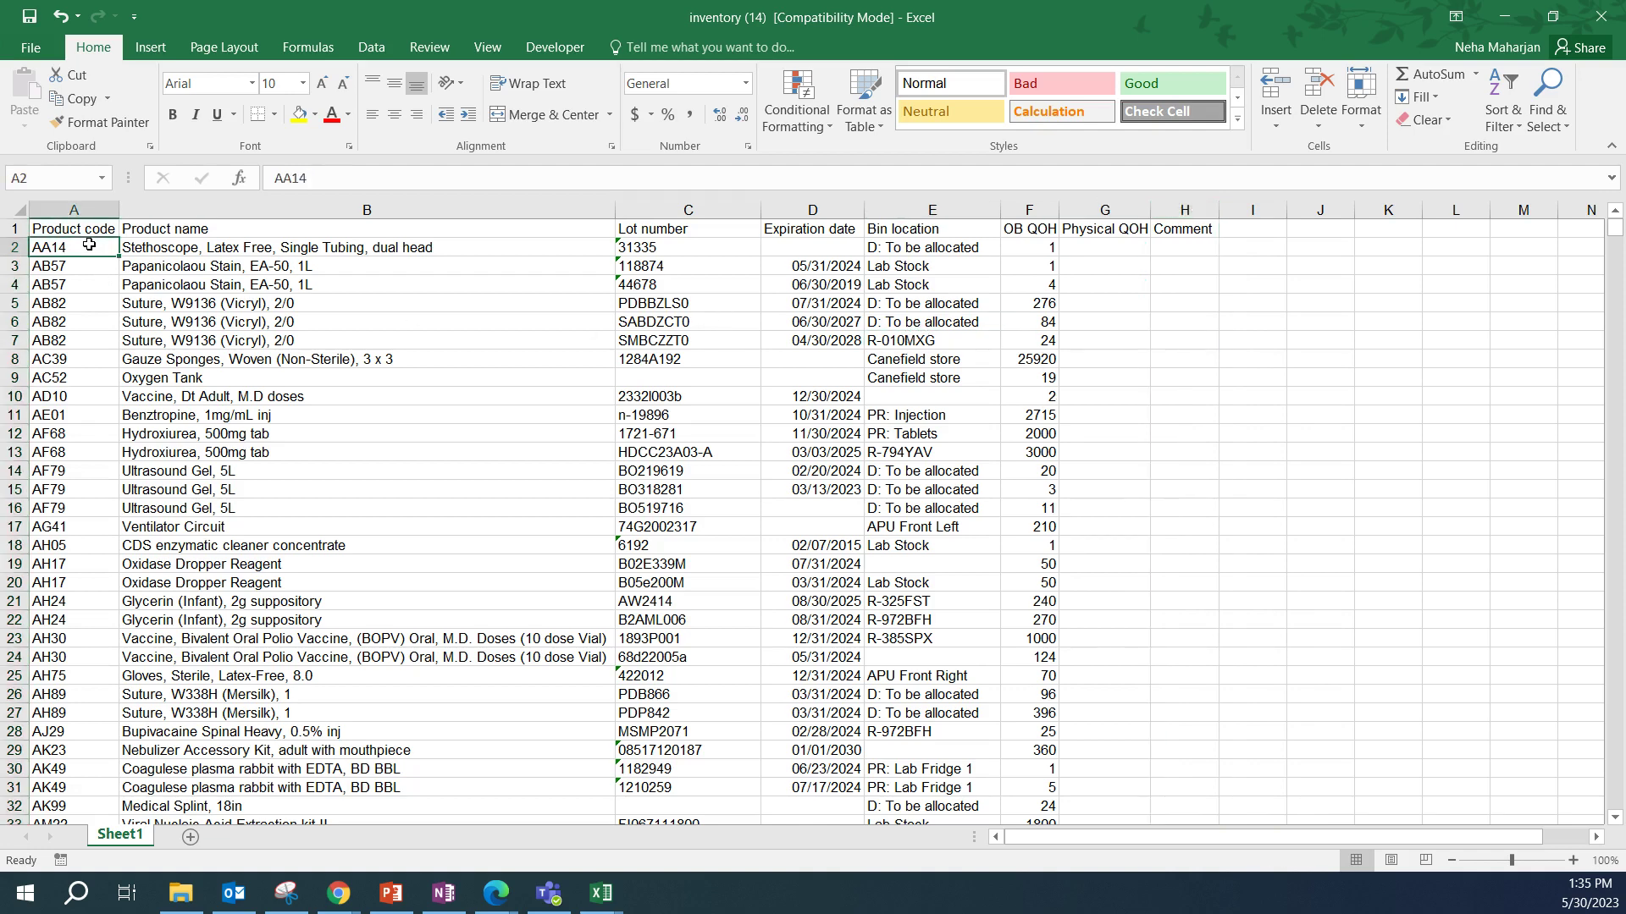
{"action": "key", "text": "ctrl+shift+Right"}
{"action": "key", "text": "ctrl+shift+Down"}
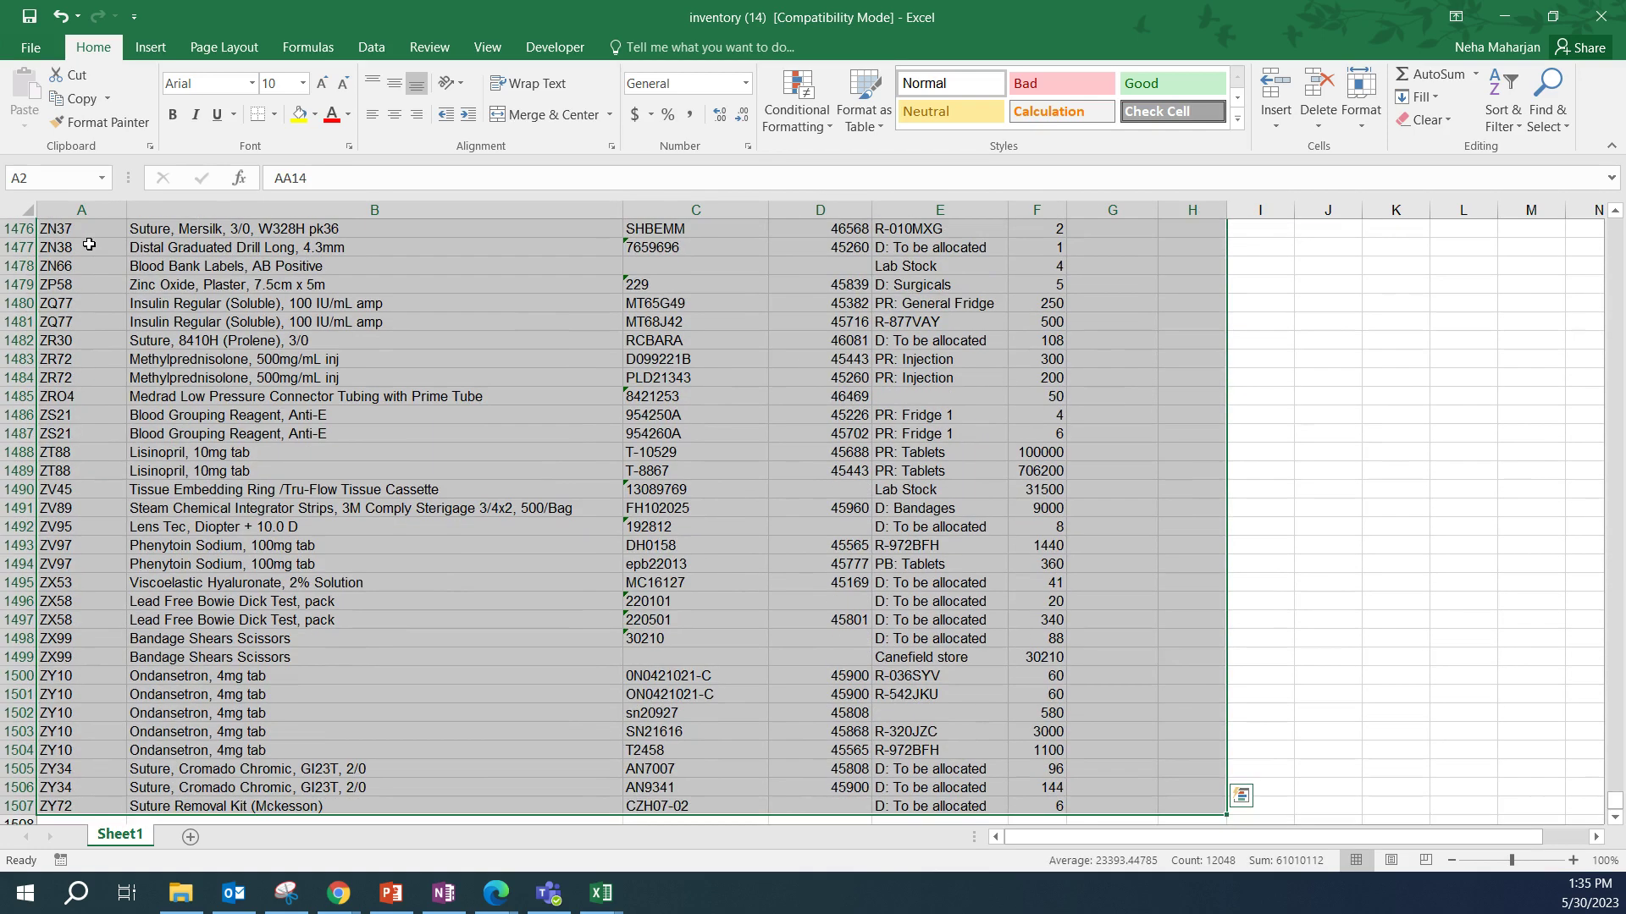
{"action": "key", "text": "Delete"}
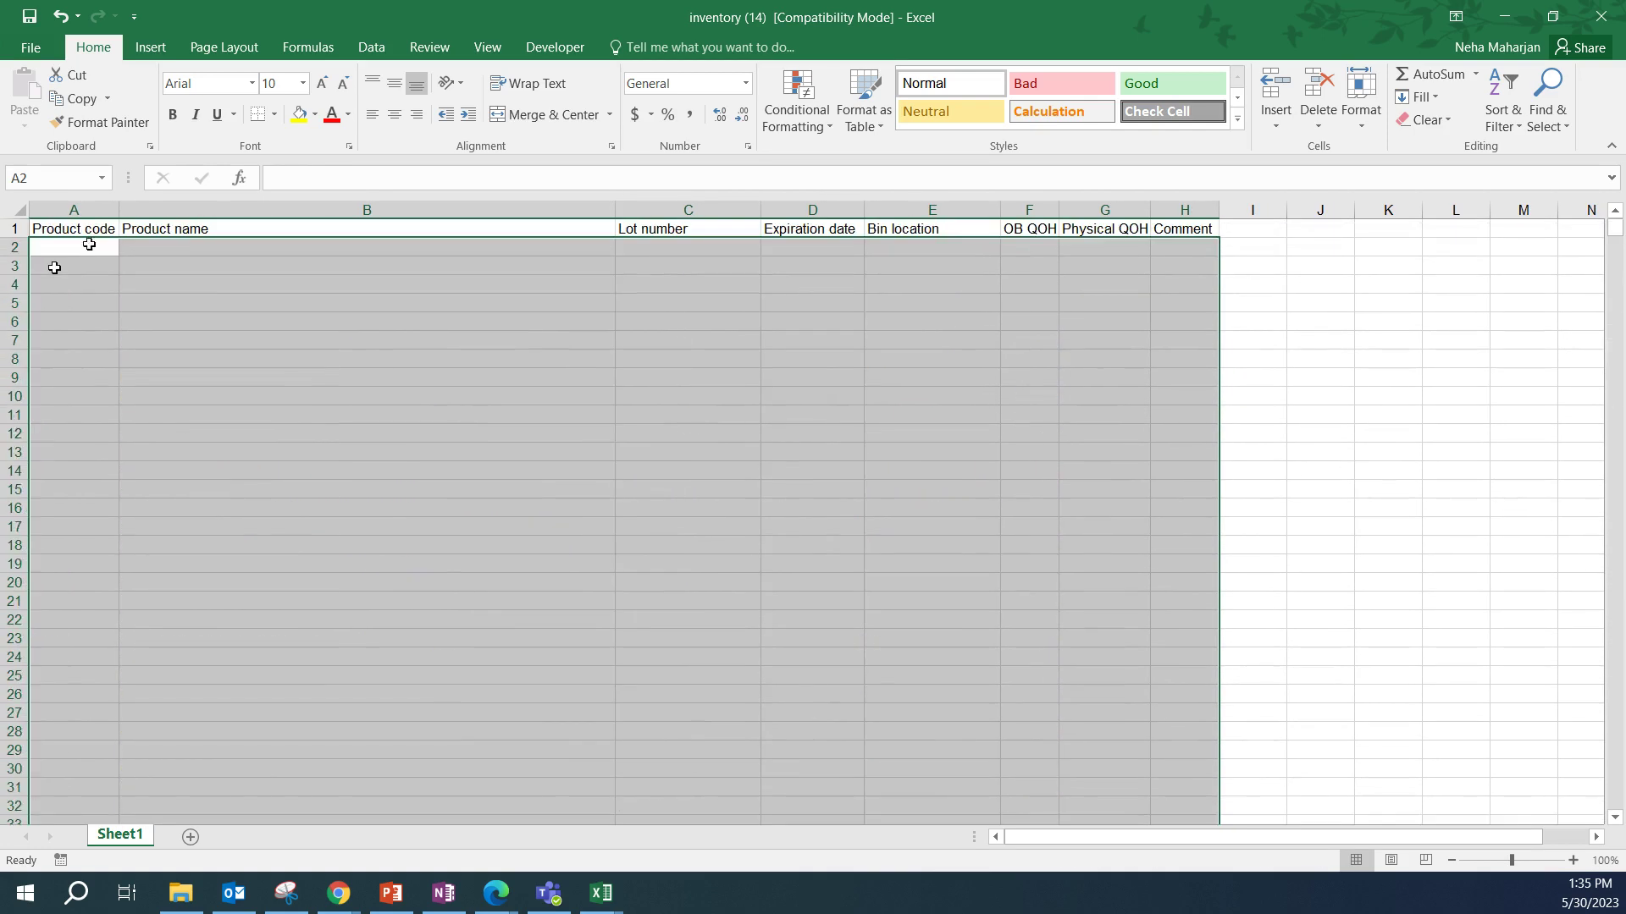
Copy the counted Lab Supplies rows from the maximized cycle count report.
{"action": "left_click", "coordinate": [51, 248]}
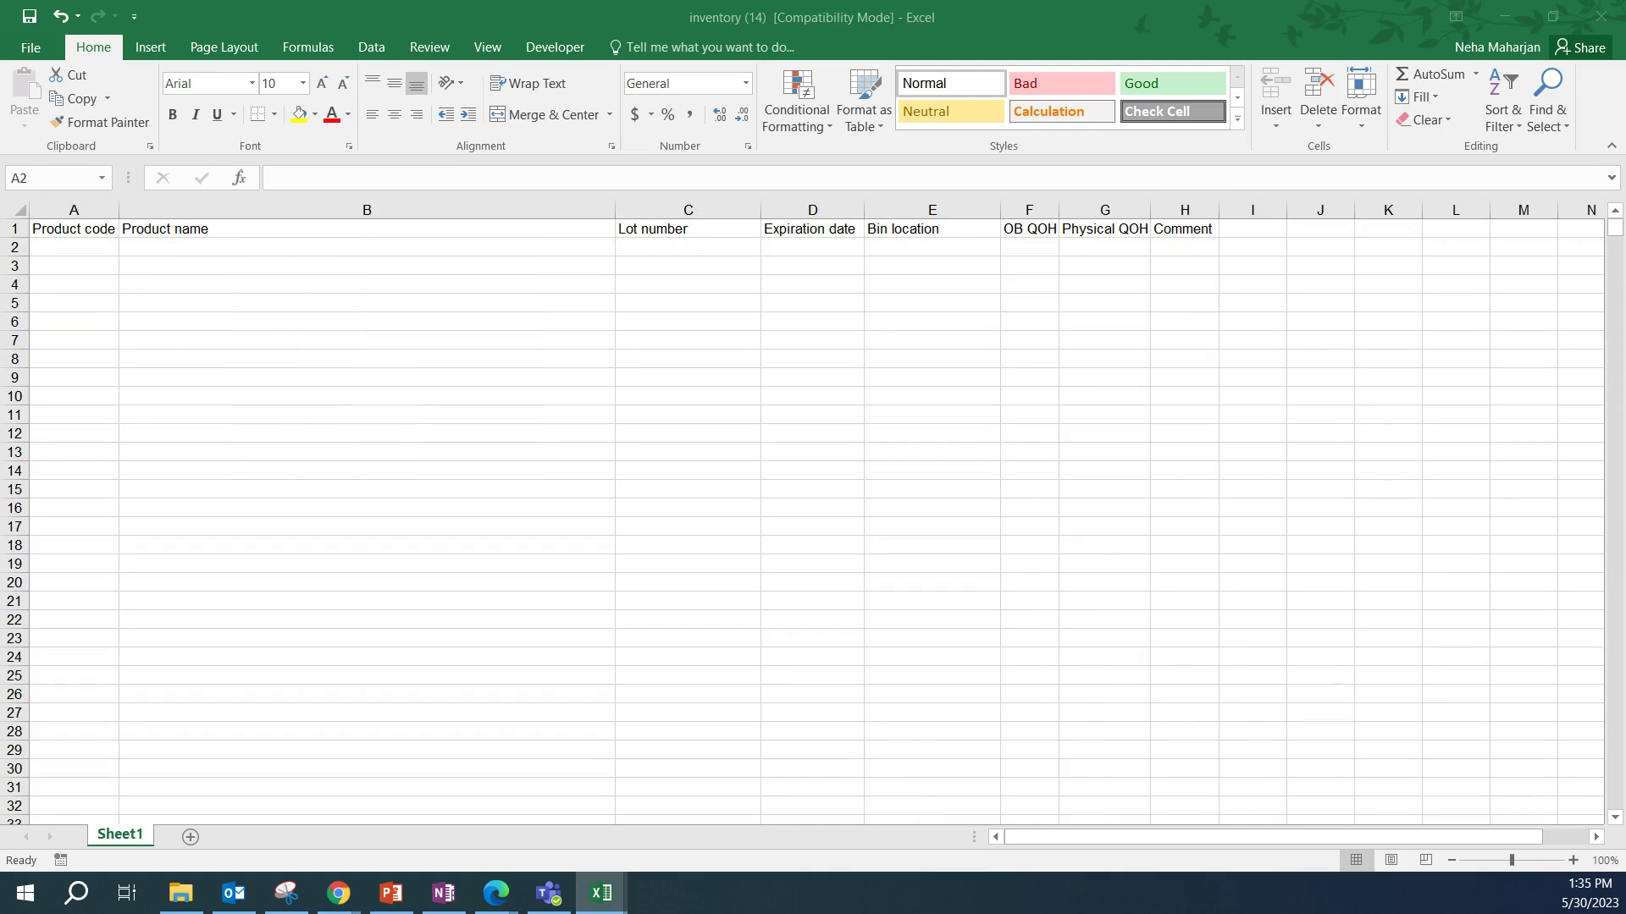
{"action": "left_click_drag", "start_coordinate": [839, 225], "coordinate": [829, 148]}
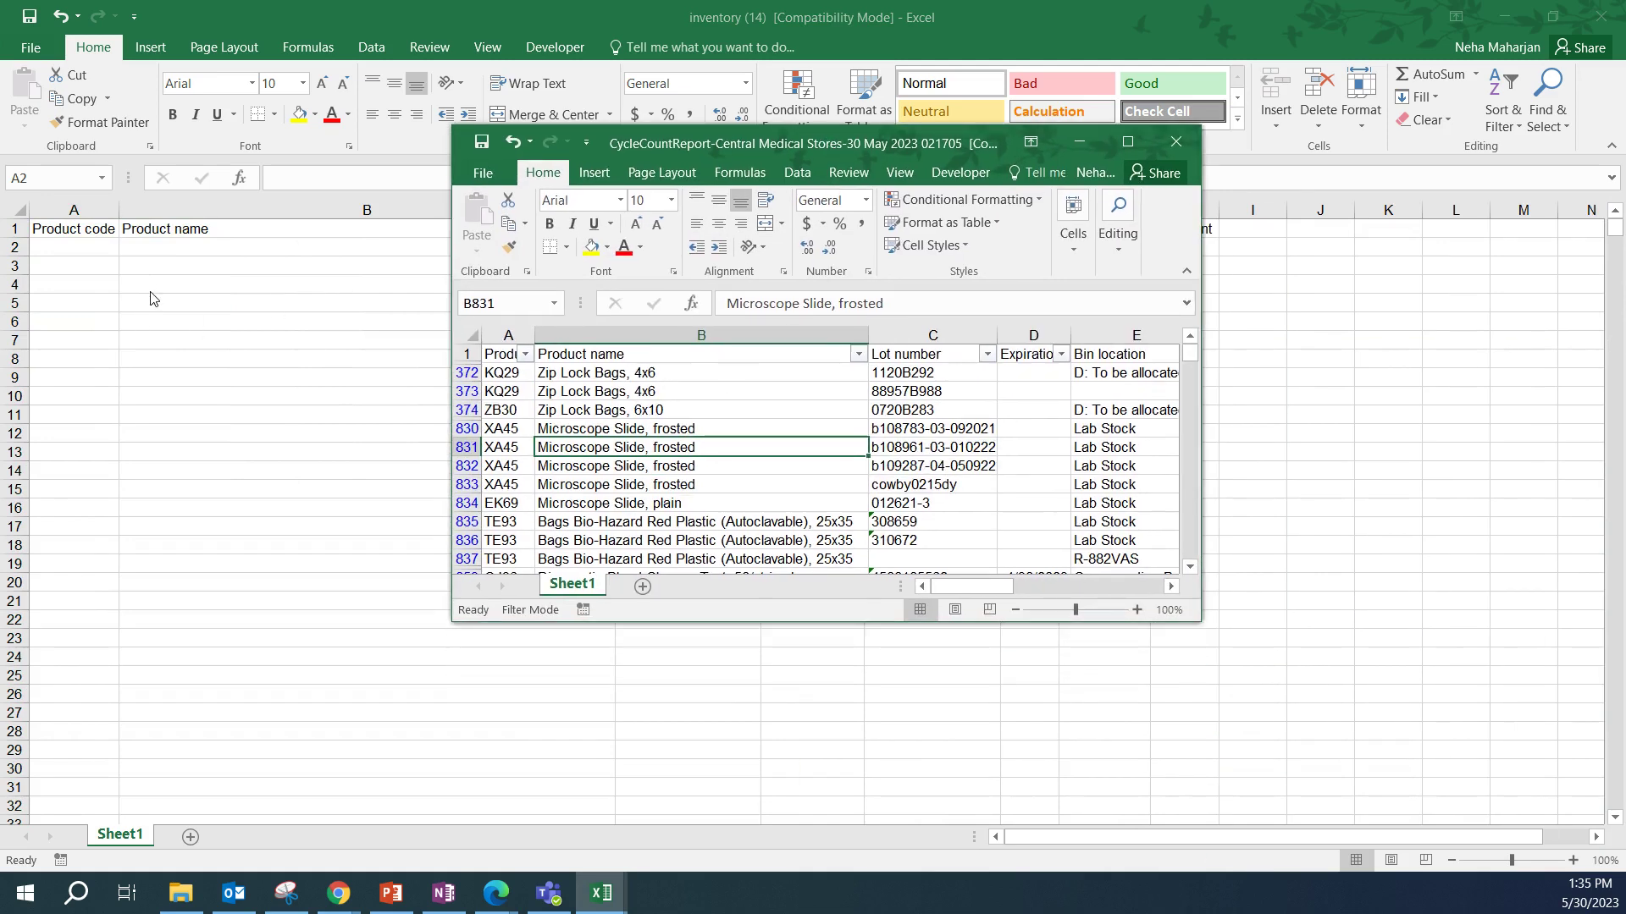
{"action": "left_click", "coordinate": [1129, 142]}
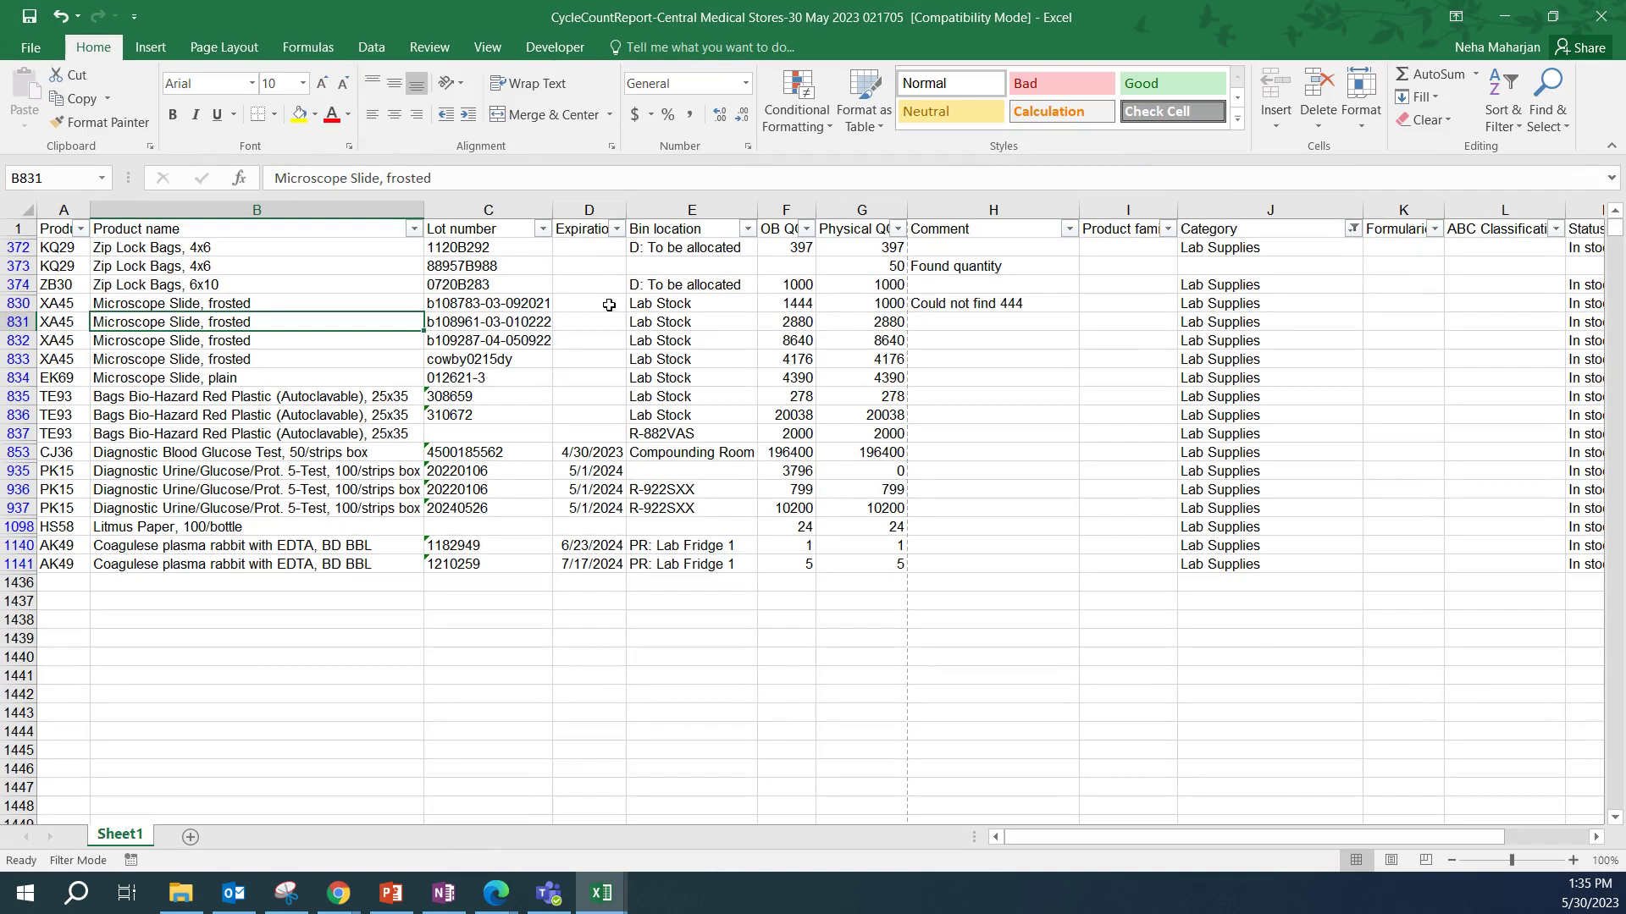
{"action": "left_click", "coordinate": [47, 250]}
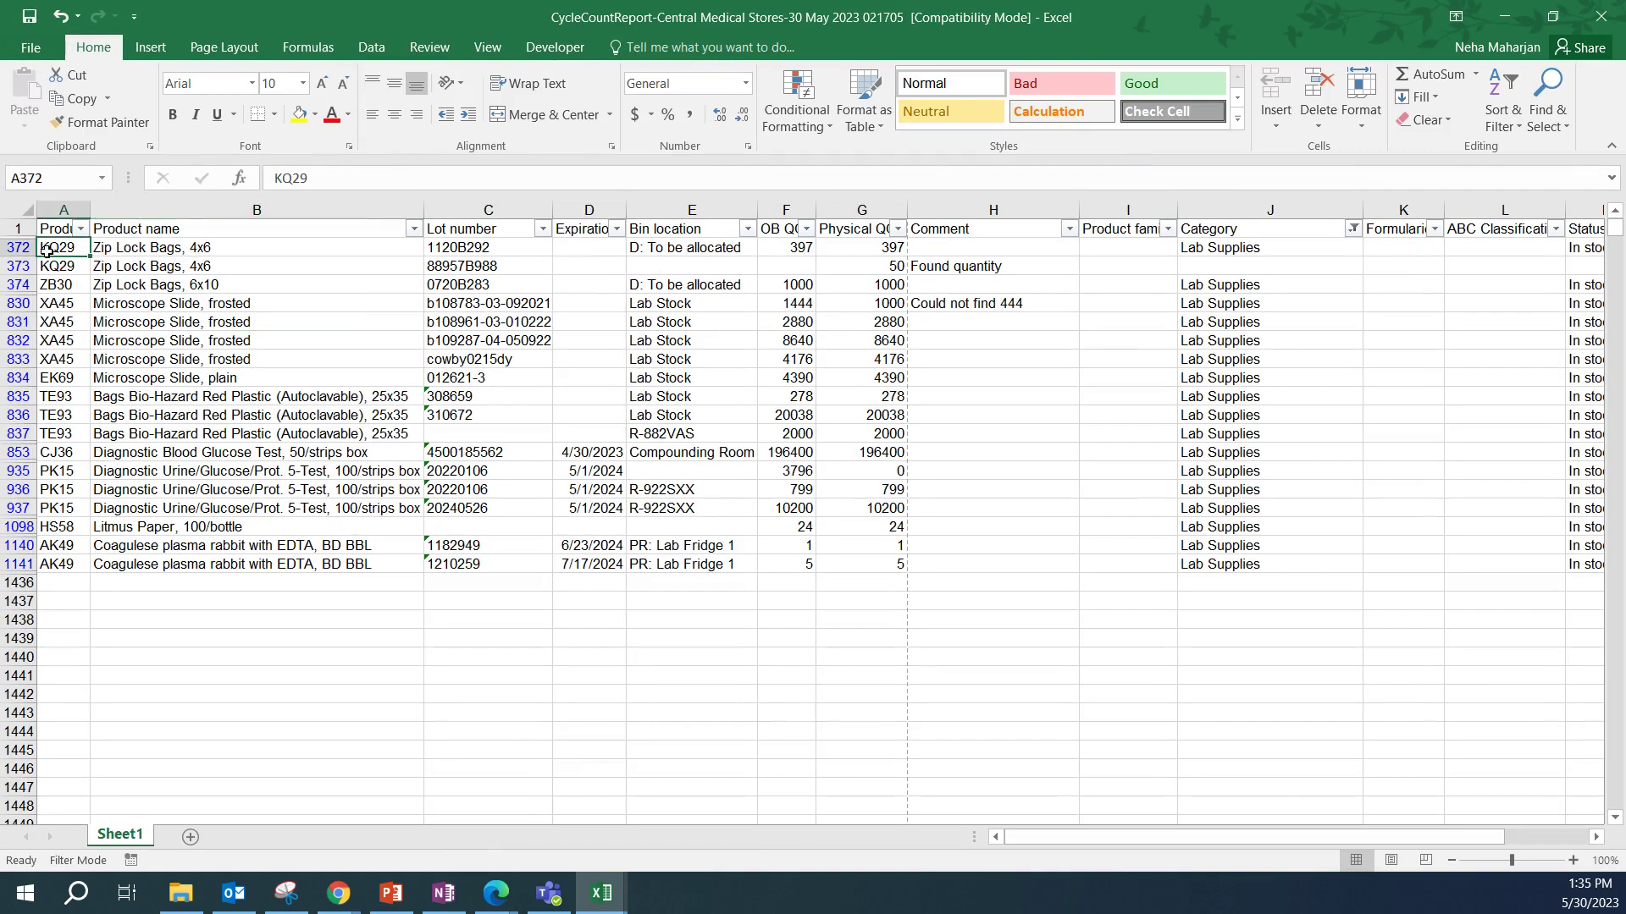
{"action": "left_click_drag", "start_coordinate": [47, 250], "coordinate": [955, 577]}
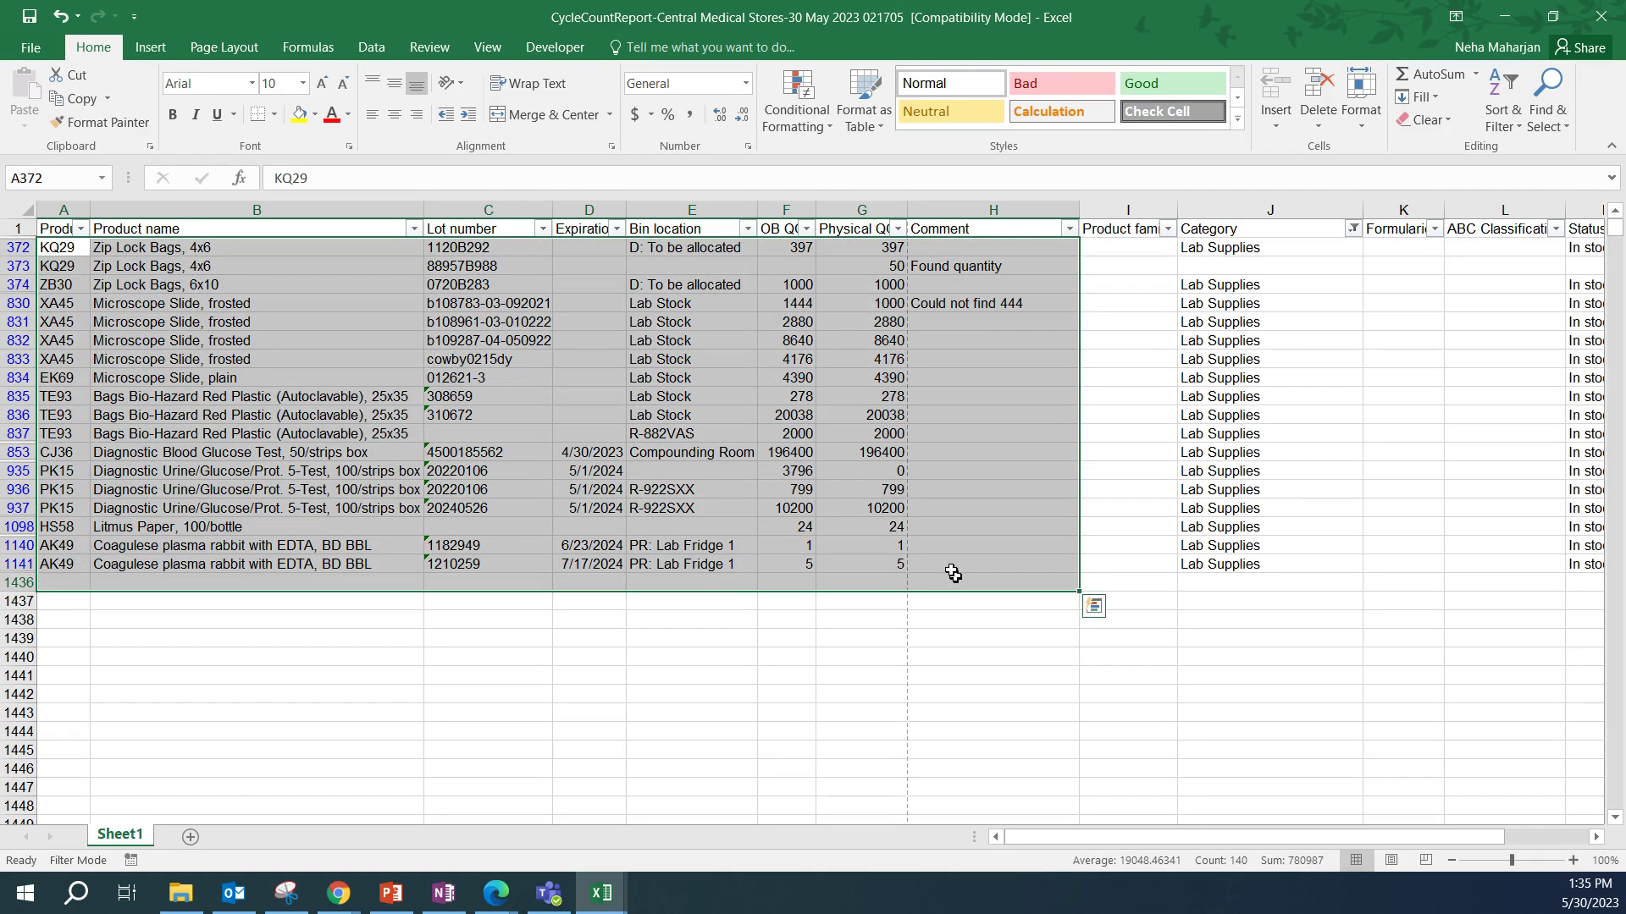
{"action": "key", "text": "ctrl+c"}
Paste the 18 counted rows under the inventory (14) headers and go back to the browser.
{"action": "key", "text": "alt+Tab"}
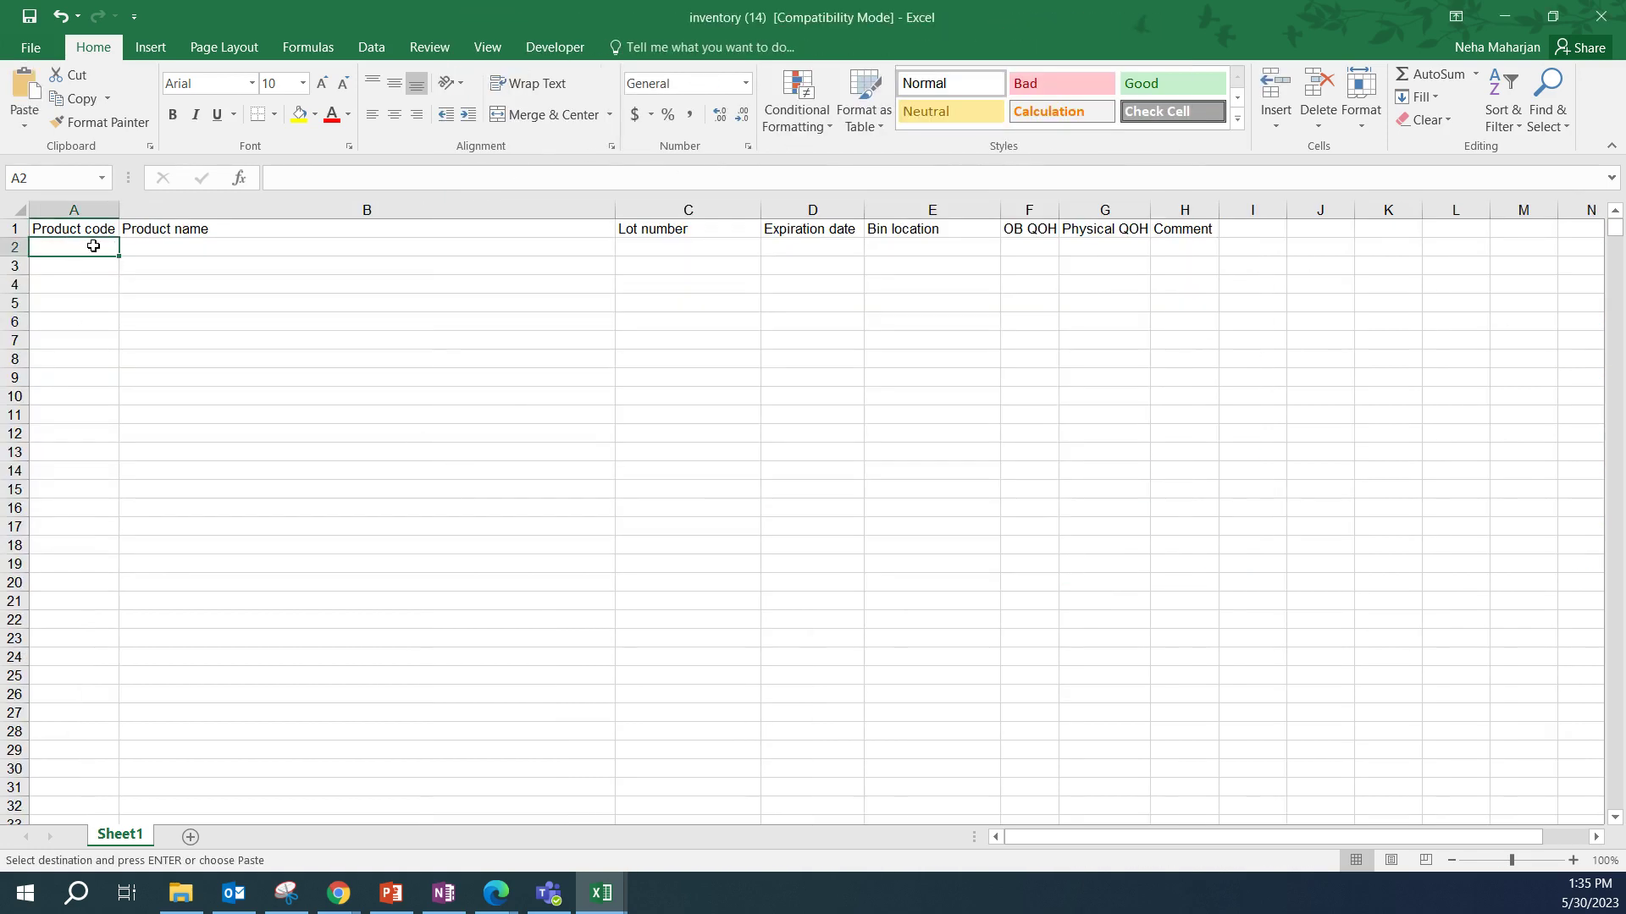
{"action": "key", "text": "ctrl+v"}
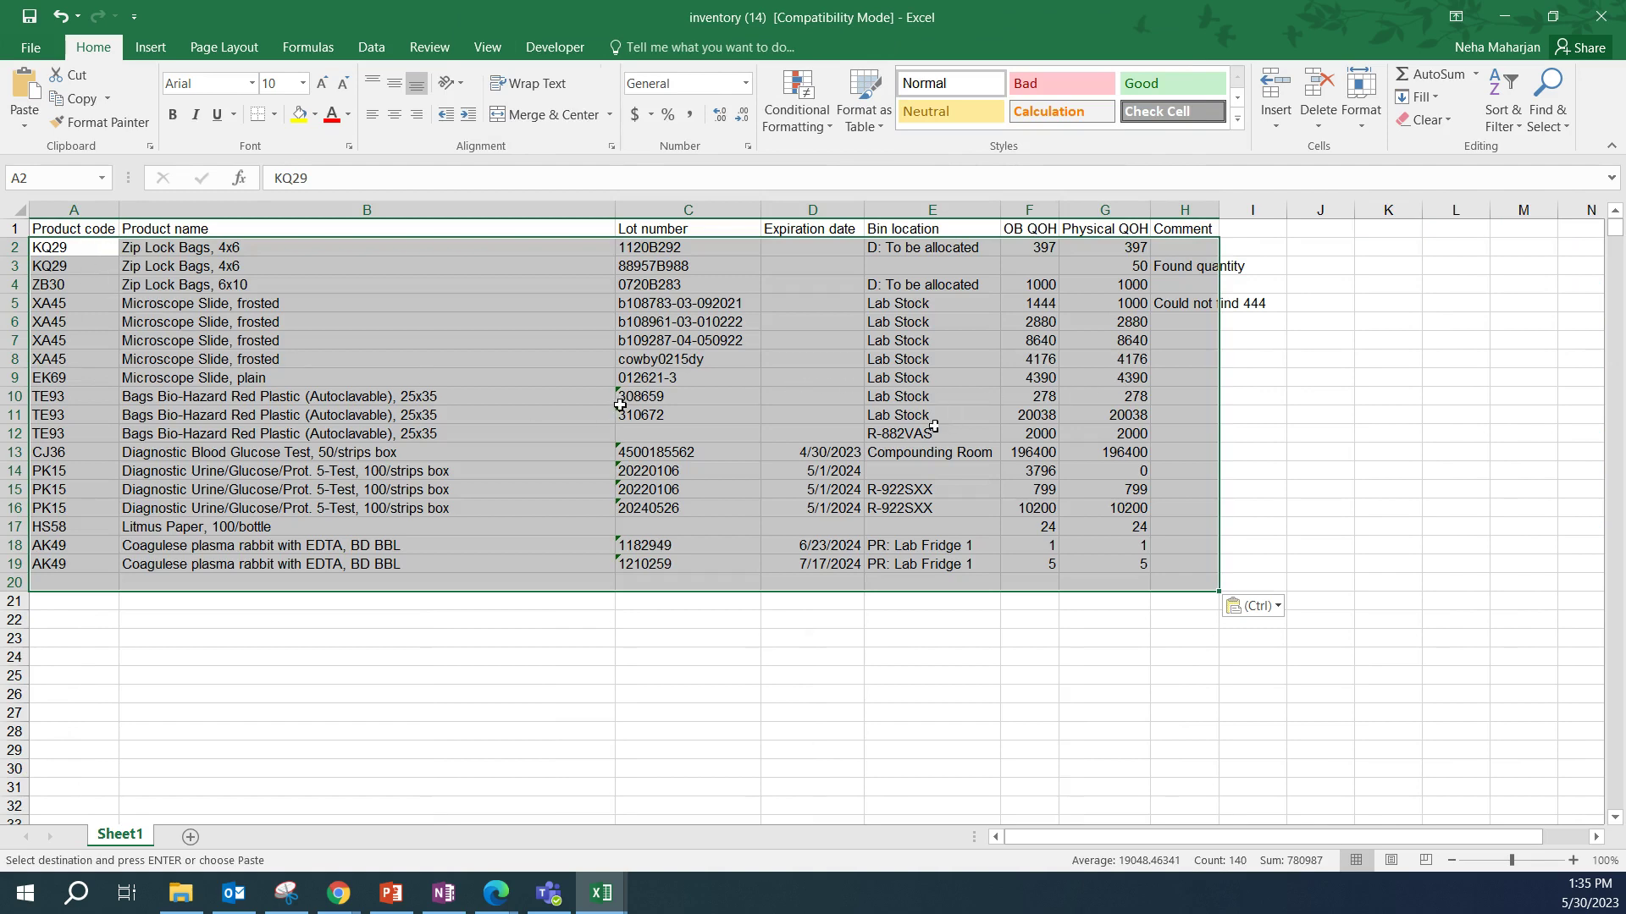
{"action": "left_click", "coordinate": [855, 434]}
{"action": "mouse_move", "coordinate": [830, 442]}
{"action": "left_mouse_down"}
{"action": "mouse_move", "coordinate": [827, 541]}
{"action": "mouse_move", "coordinate": [816, 433]}
{"action": "left_mouse_up"}
{"action": "left_click", "coordinate": [754, 396]}
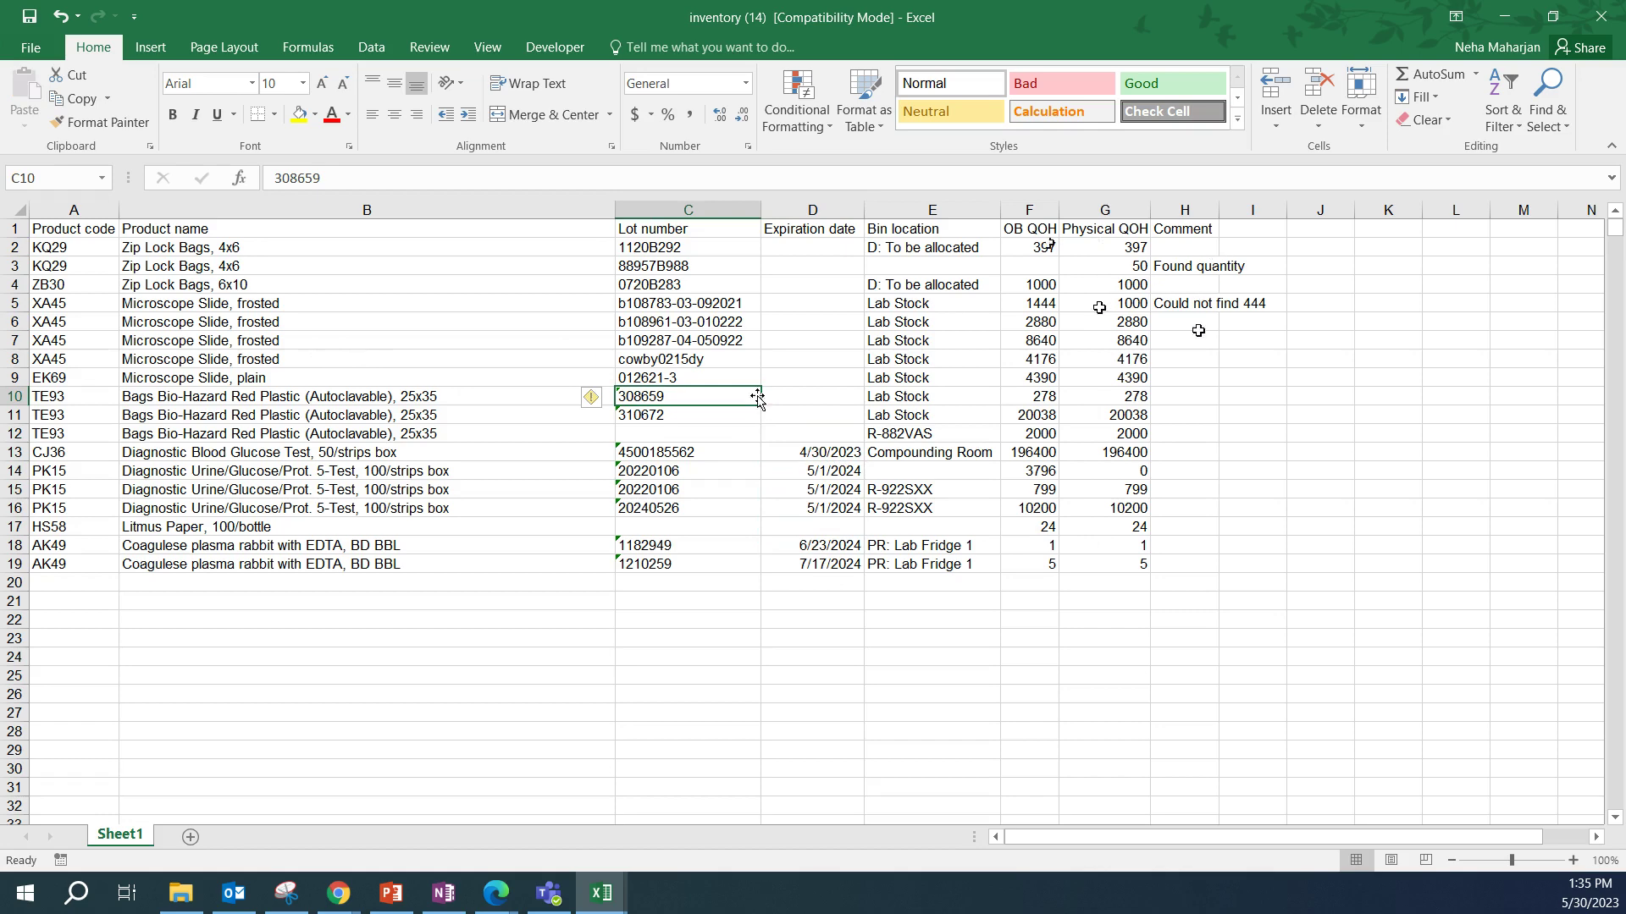
{"action": "left_click", "coordinate": [1175, 383]}
{"action": "left_click", "coordinate": [1184, 433]}
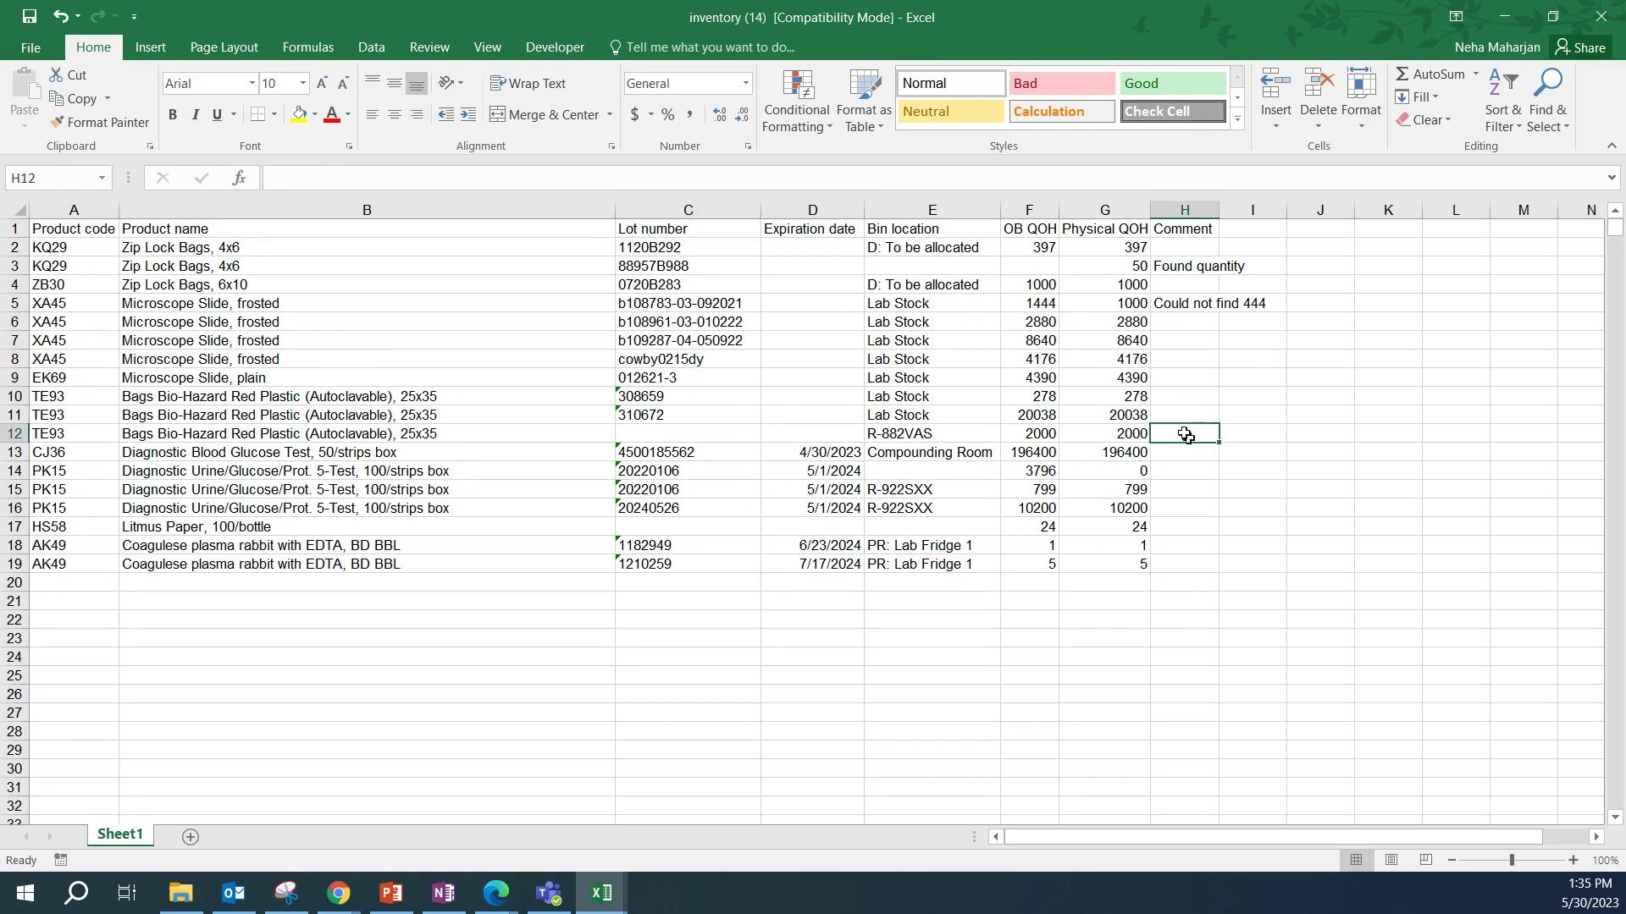
{"action": "key", "text": "alt+Tab"}
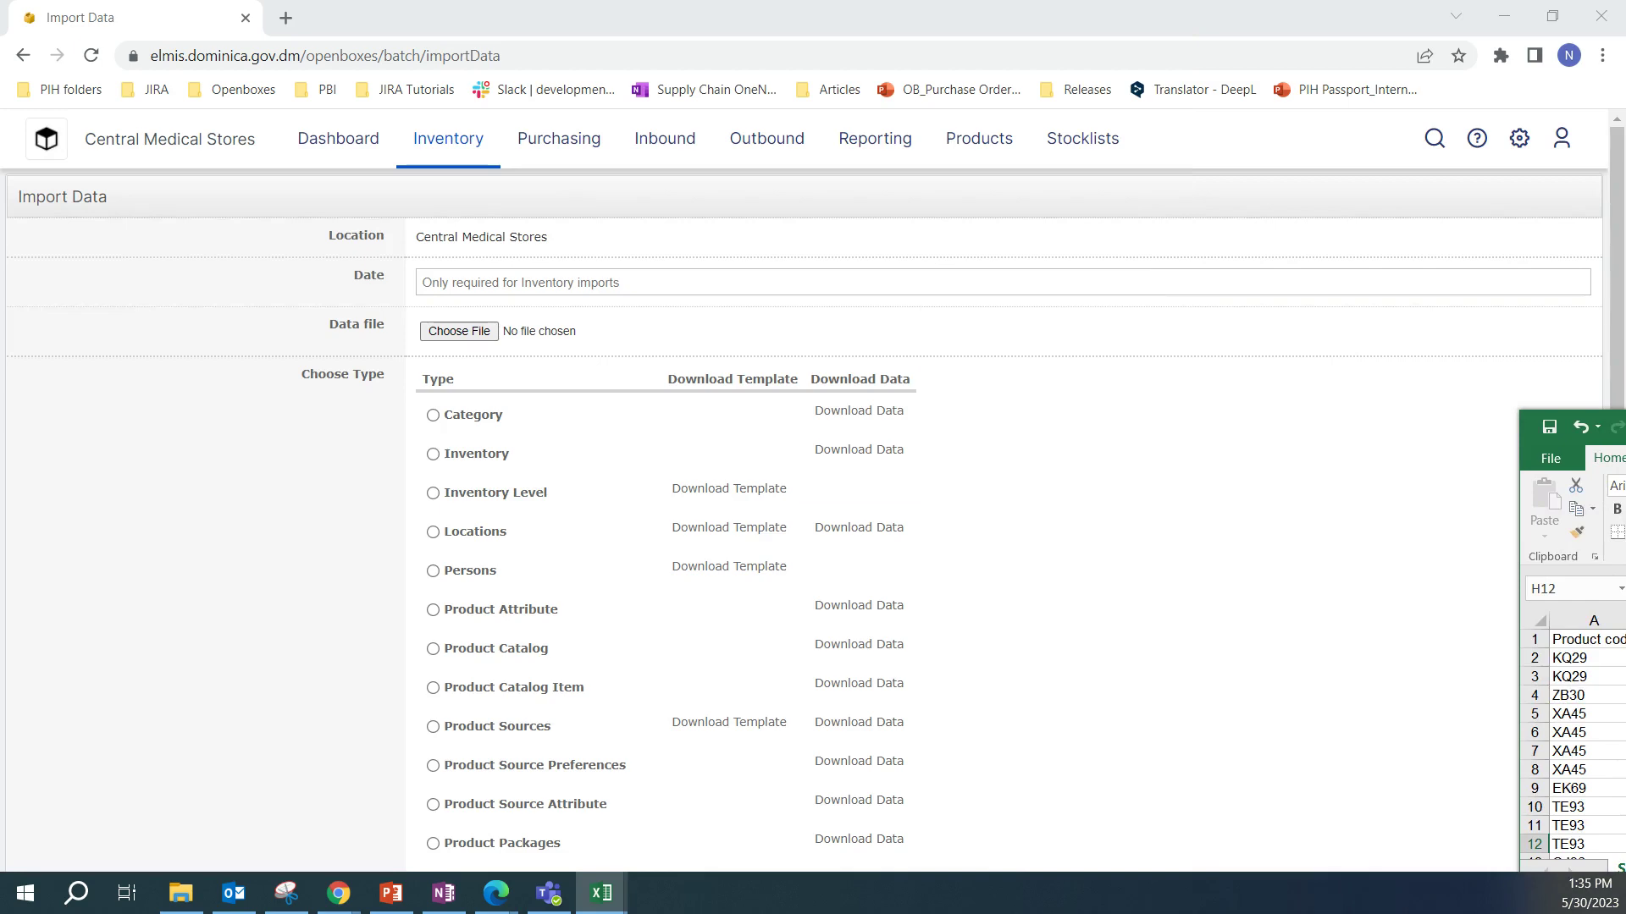
Set the import date to 30/May/2023 on the Import Data page.
{"action": "left_click_drag", "start_coordinate": [1567, 422], "coordinate": [950, 283]}
{"action": "left_click", "coordinate": [1118, 275]}
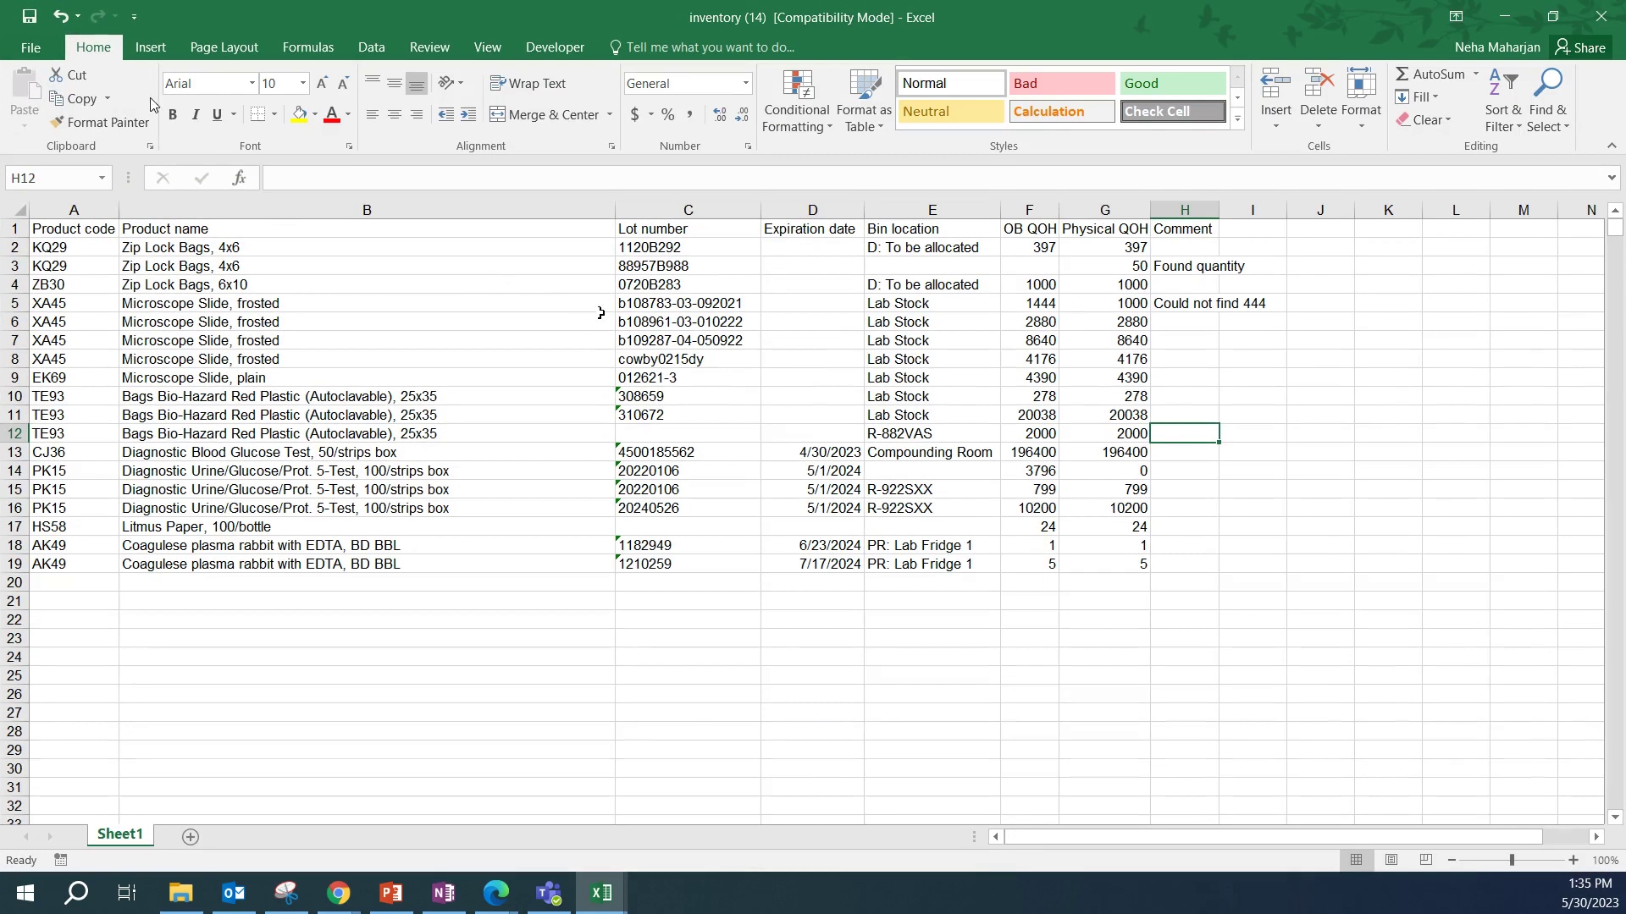
{"action": "double_click", "coordinate": [737, 12]}
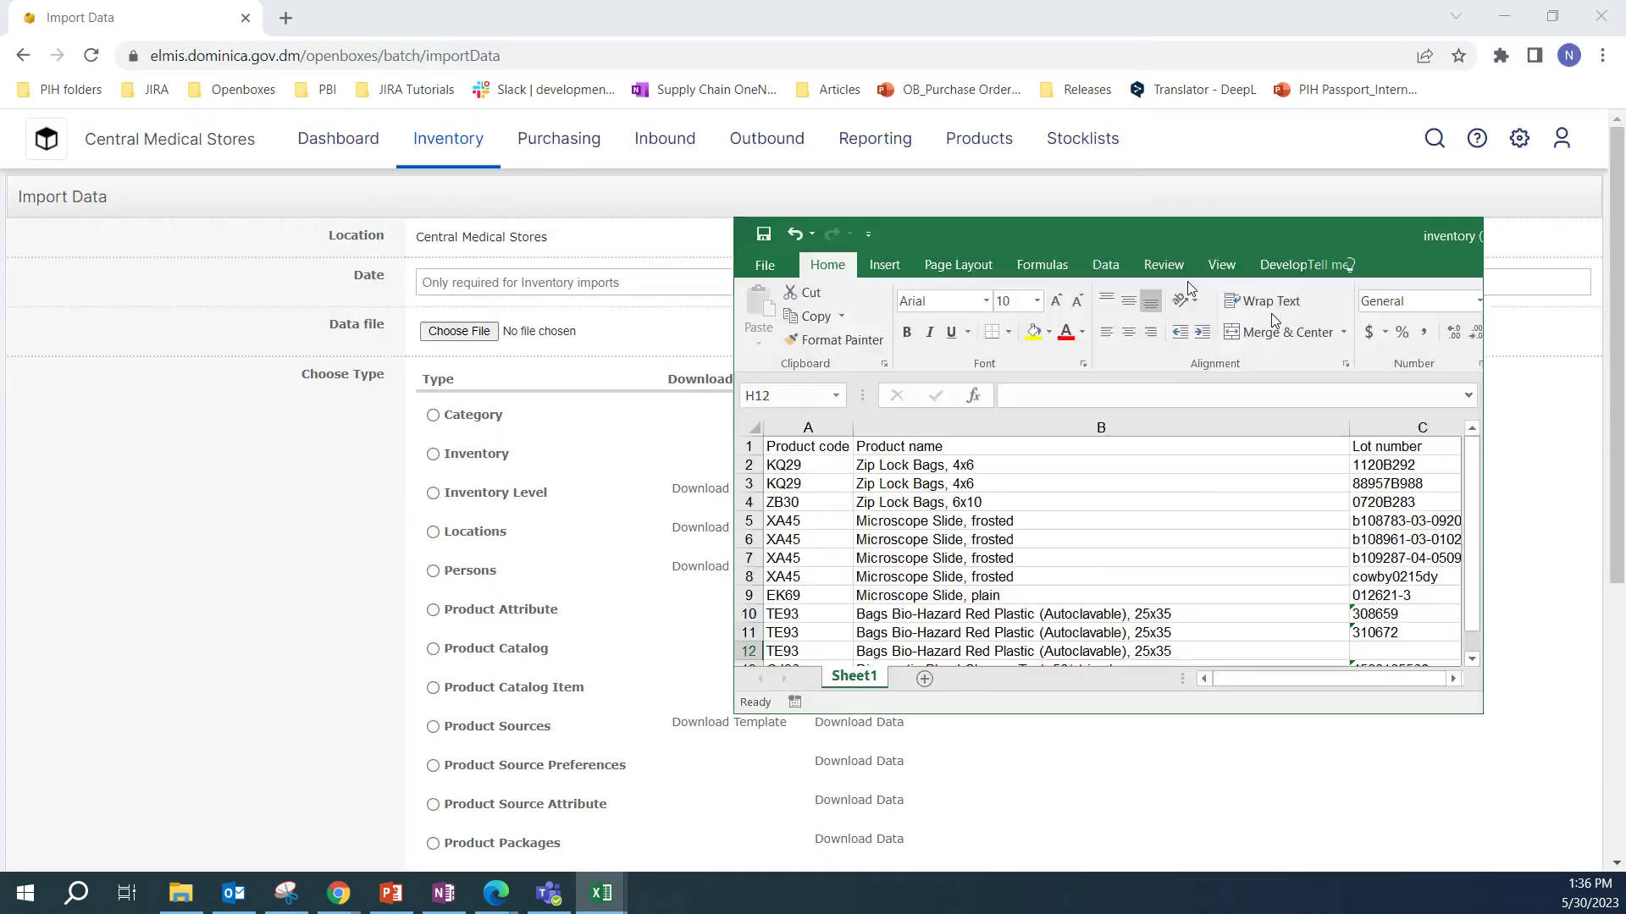
{"action": "key", "text": "alt+Tab"}
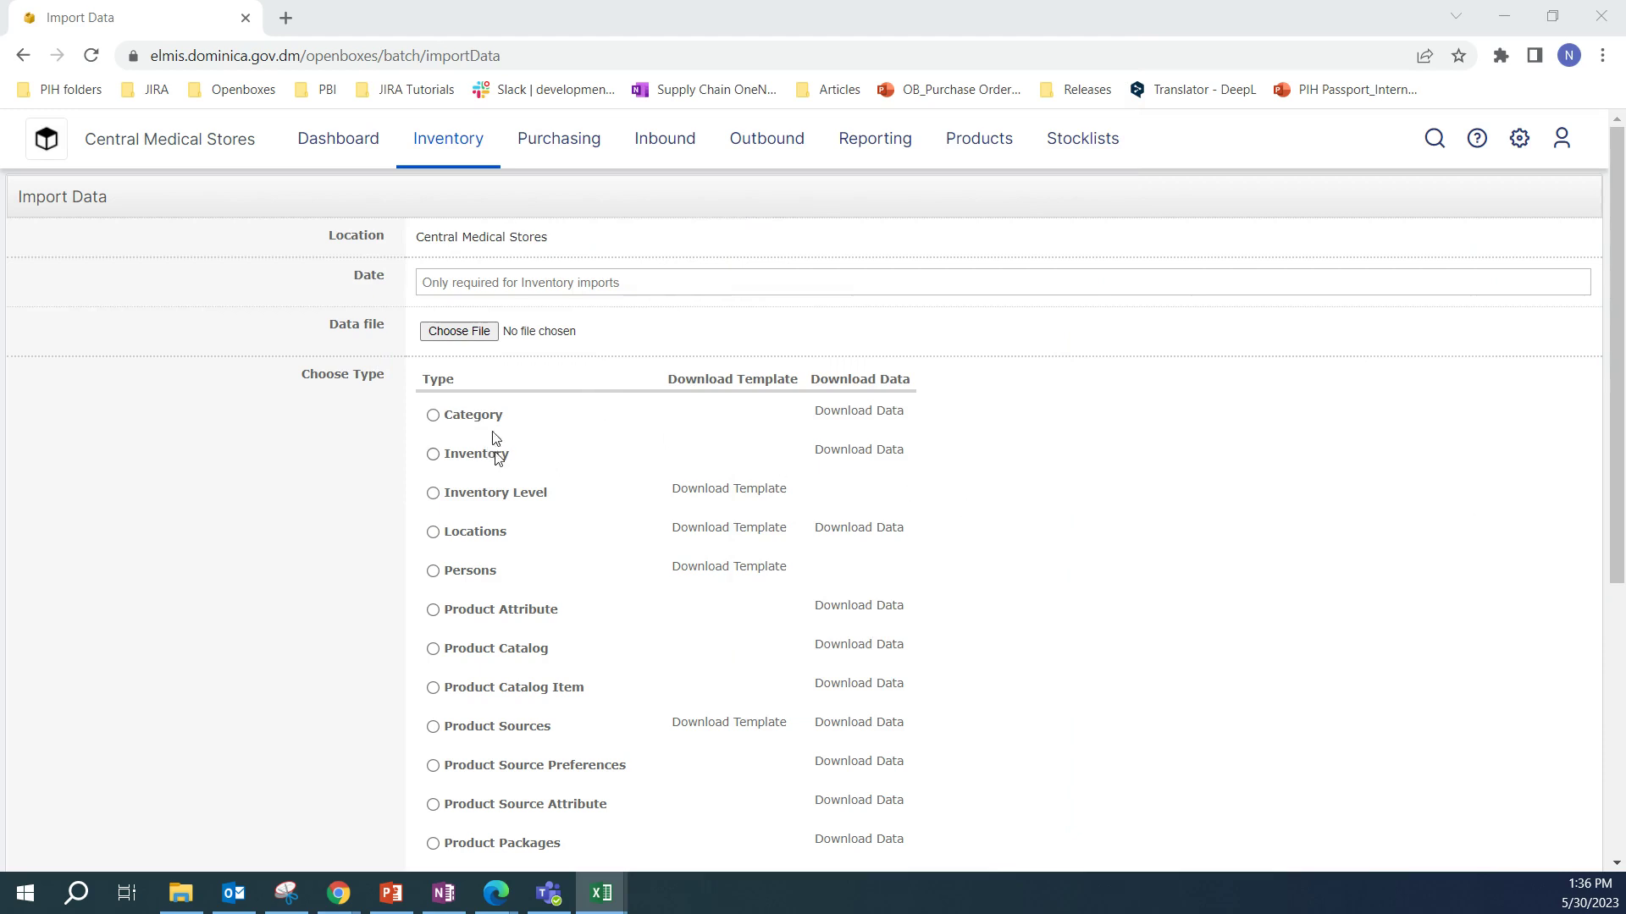
{"action": "left_click", "coordinate": [480, 282]}
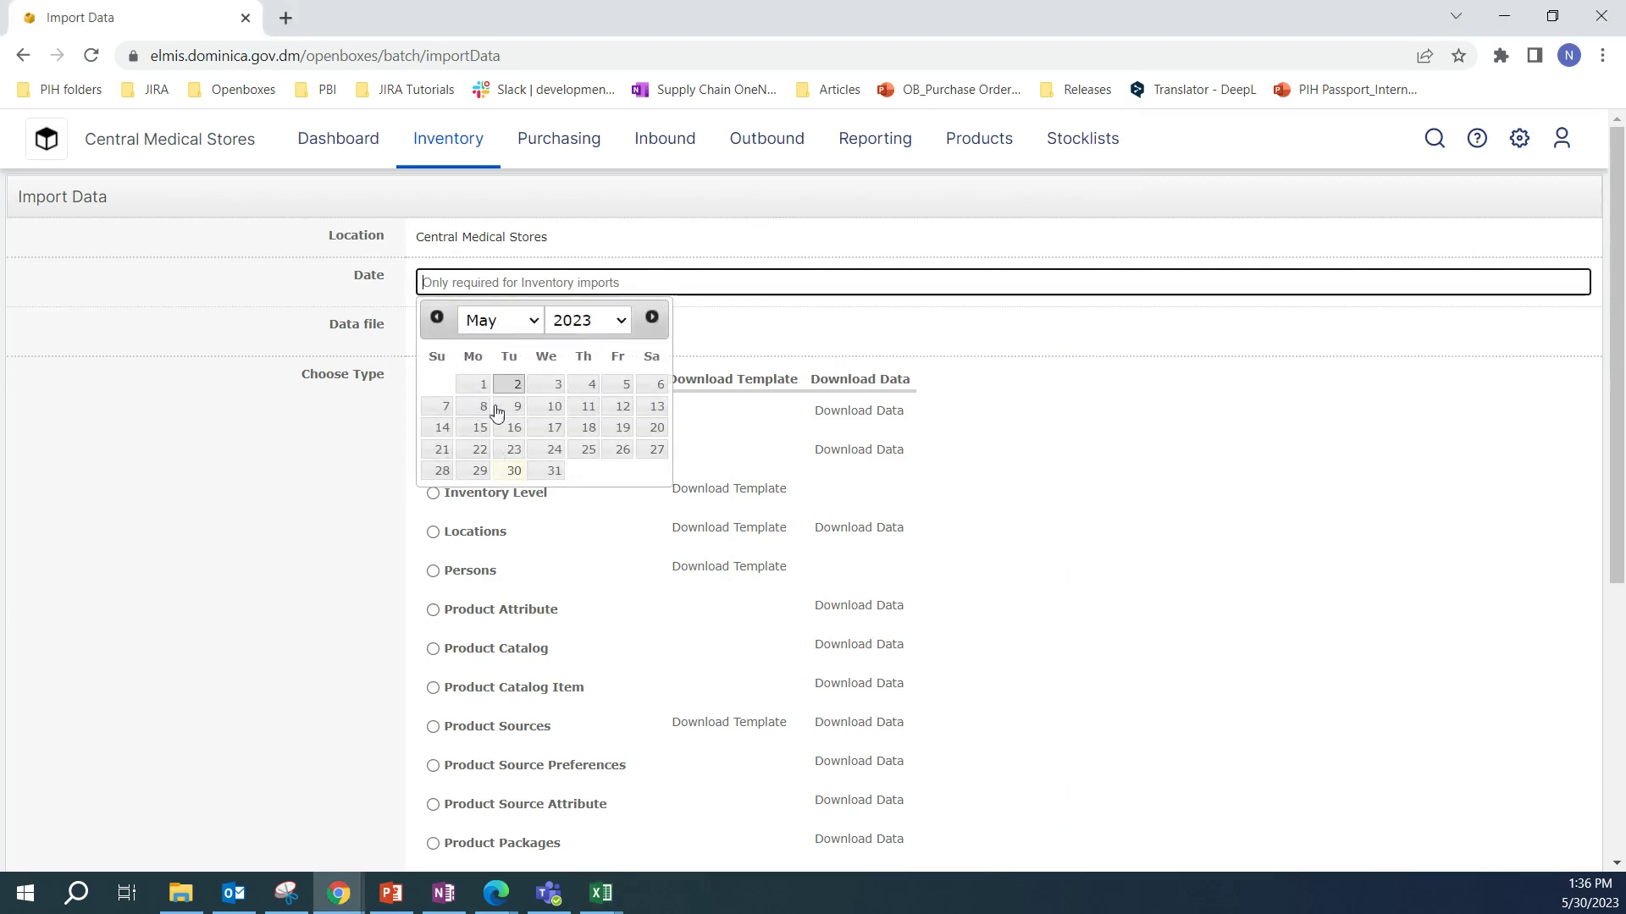
{"action": "left_click", "coordinate": [504, 475]}
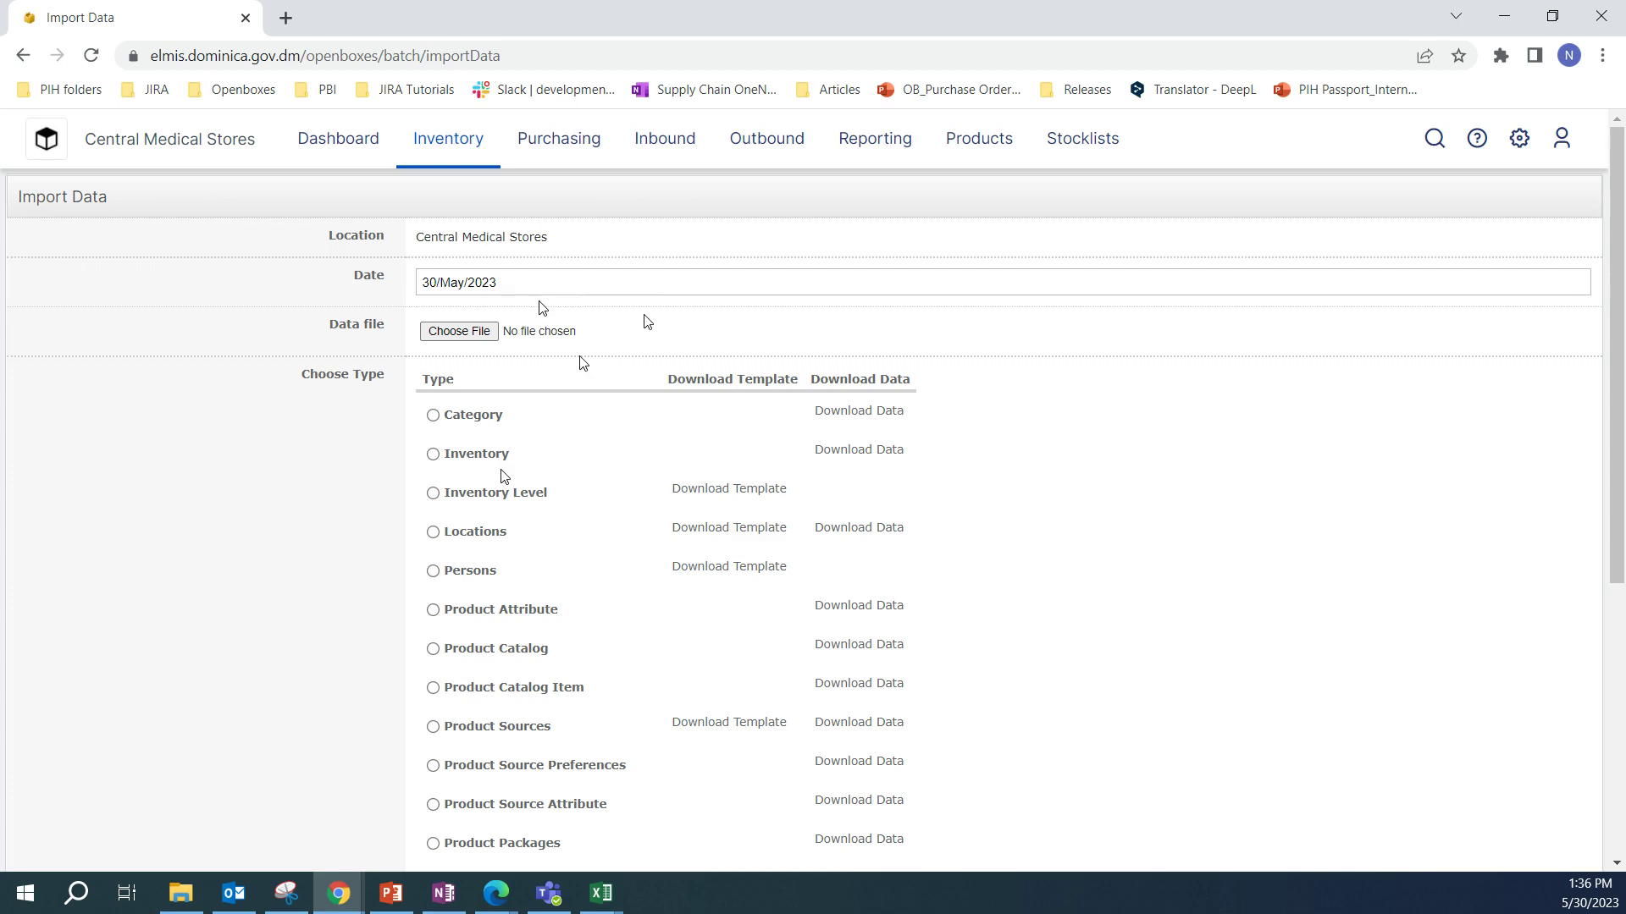
Upload inventory (14).xls as an Inventory import for preview.
{"action": "left_click", "coordinate": [470, 332]}
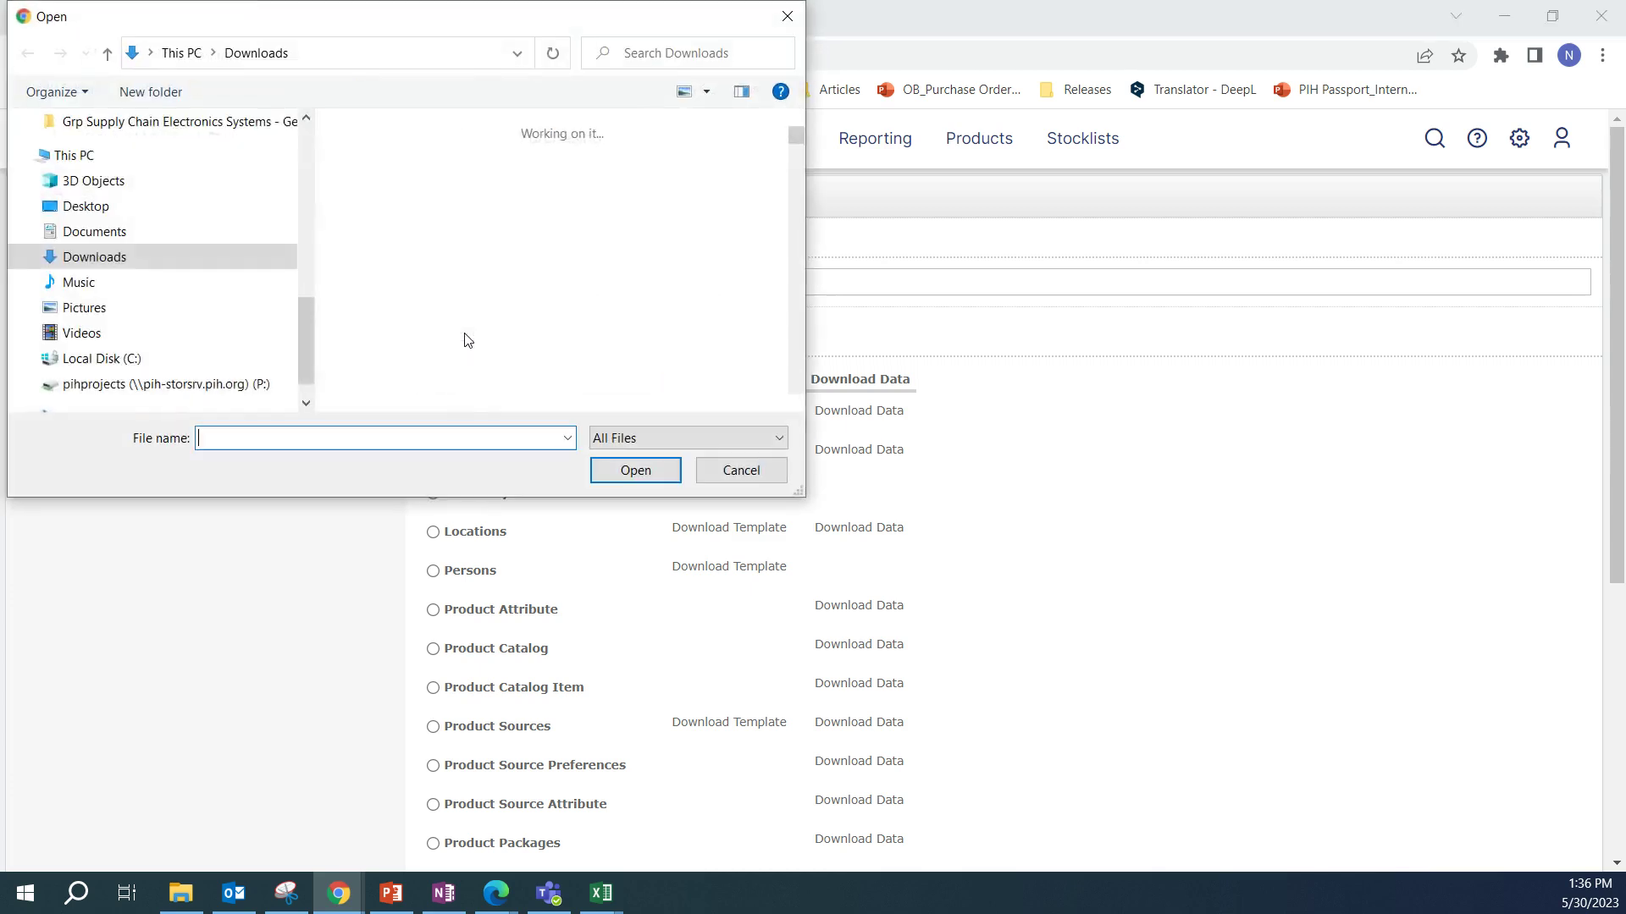
{"action": "left_click", "coordinate": [386, 251]}
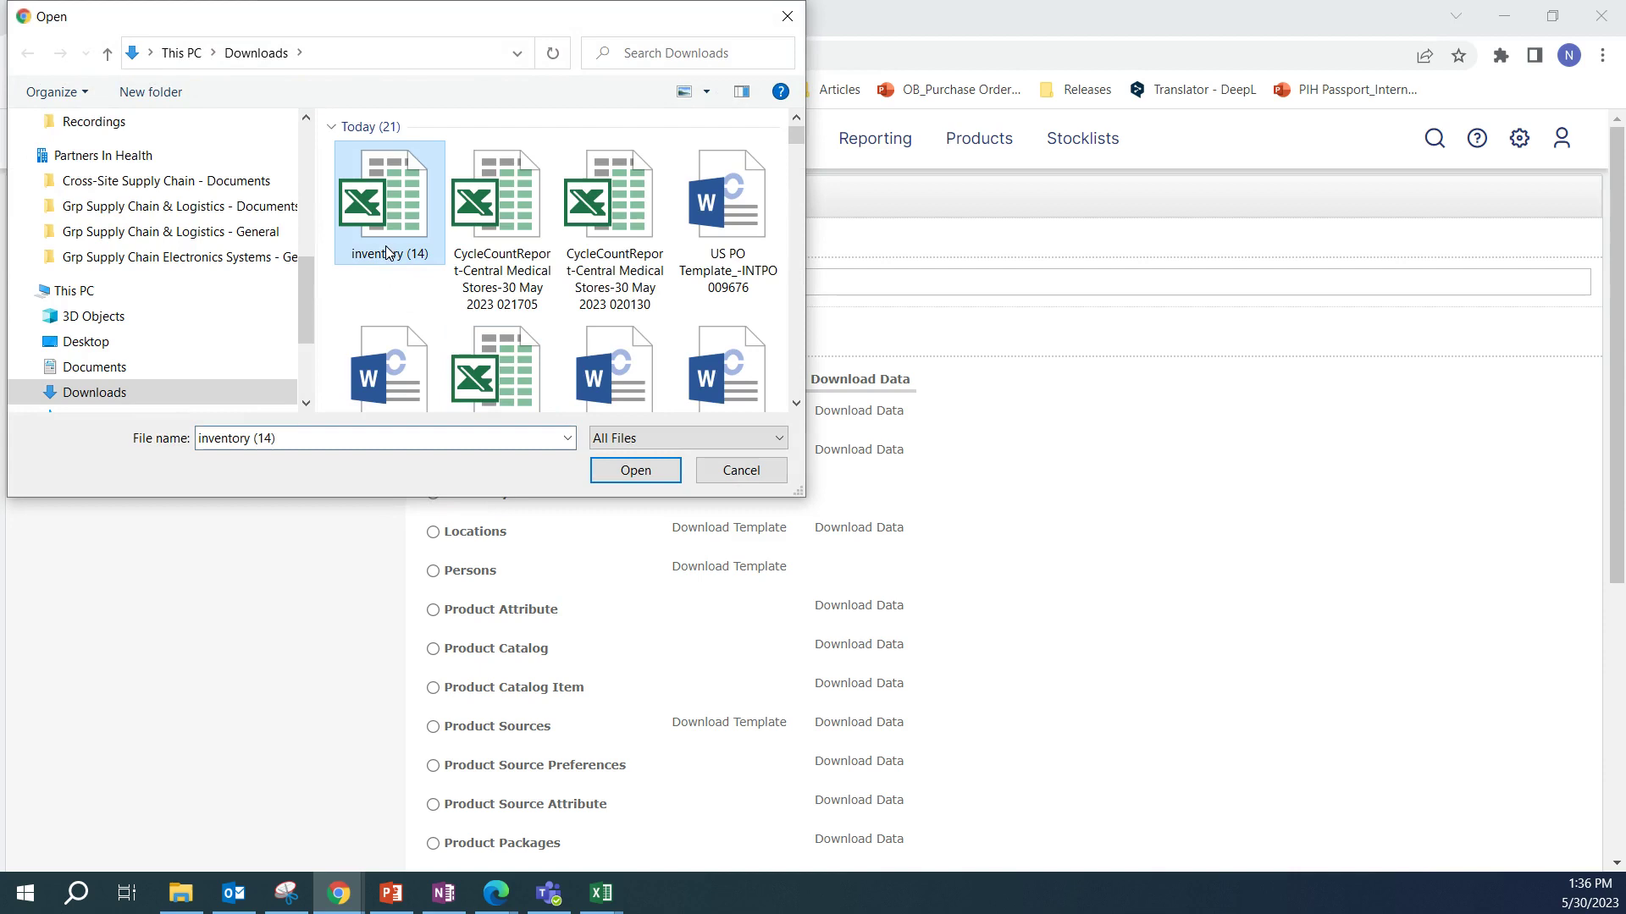
{"action": "left_click", "coordinate": [634, 471]}
{"action": "scroll", "coordinate": [609, 373], "scroll_direction": "down", "scroll_amount": 1}
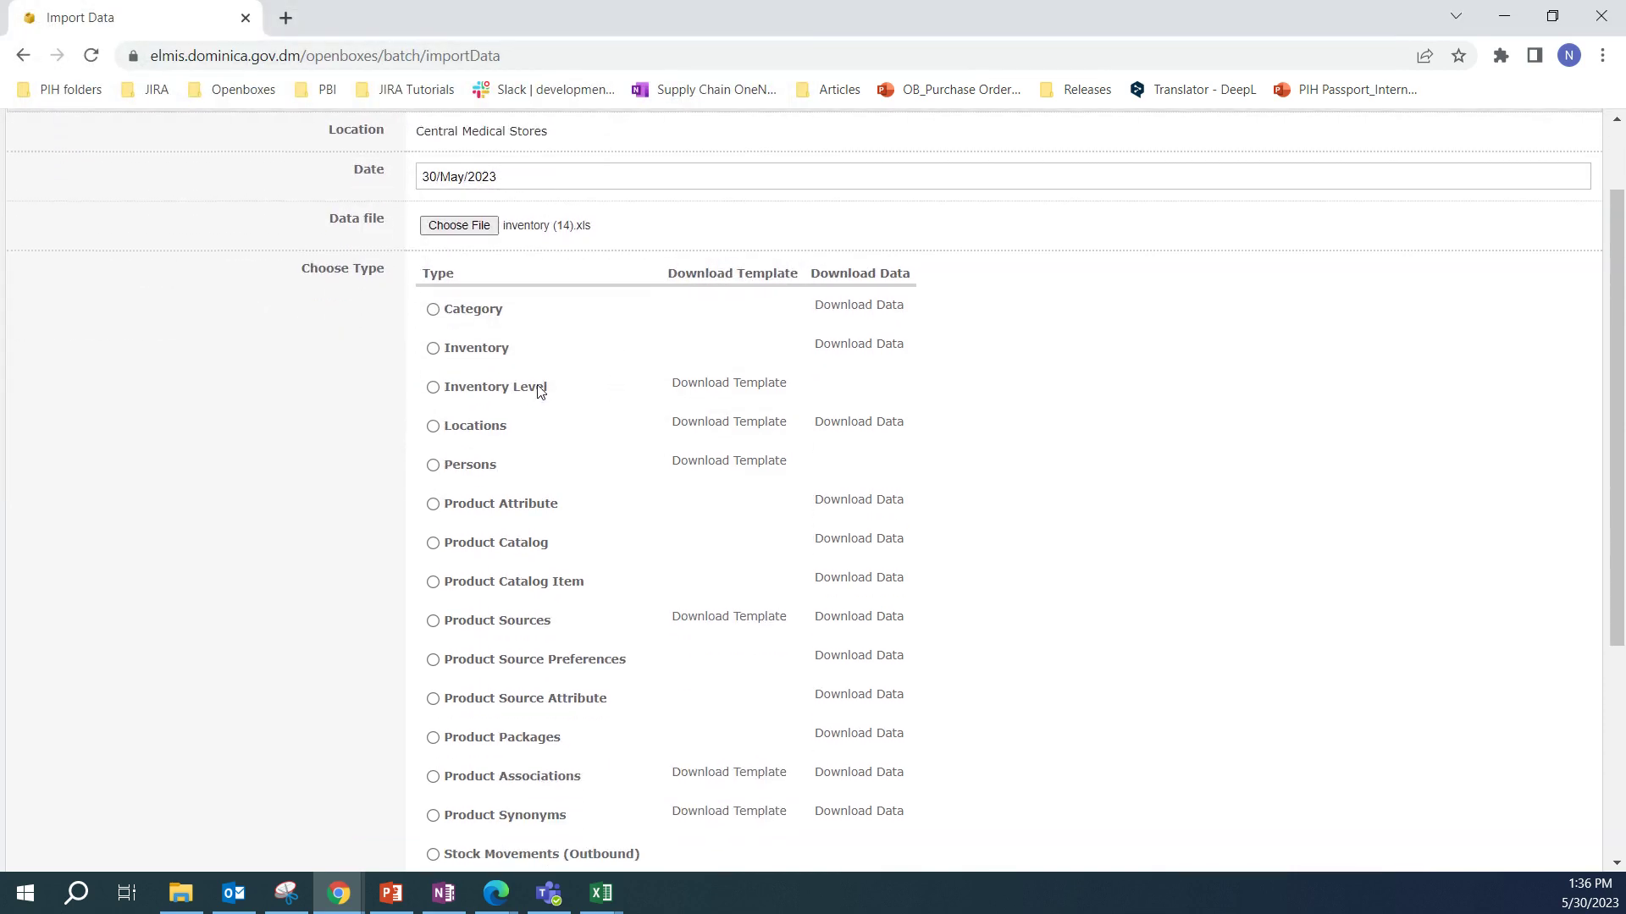
{"action": "left_click", "coordinate": [433, 349]}
{"action": "scroll", "coordinate": [598, 344], "scroll_direction": "down", "scroll_amount": 3}
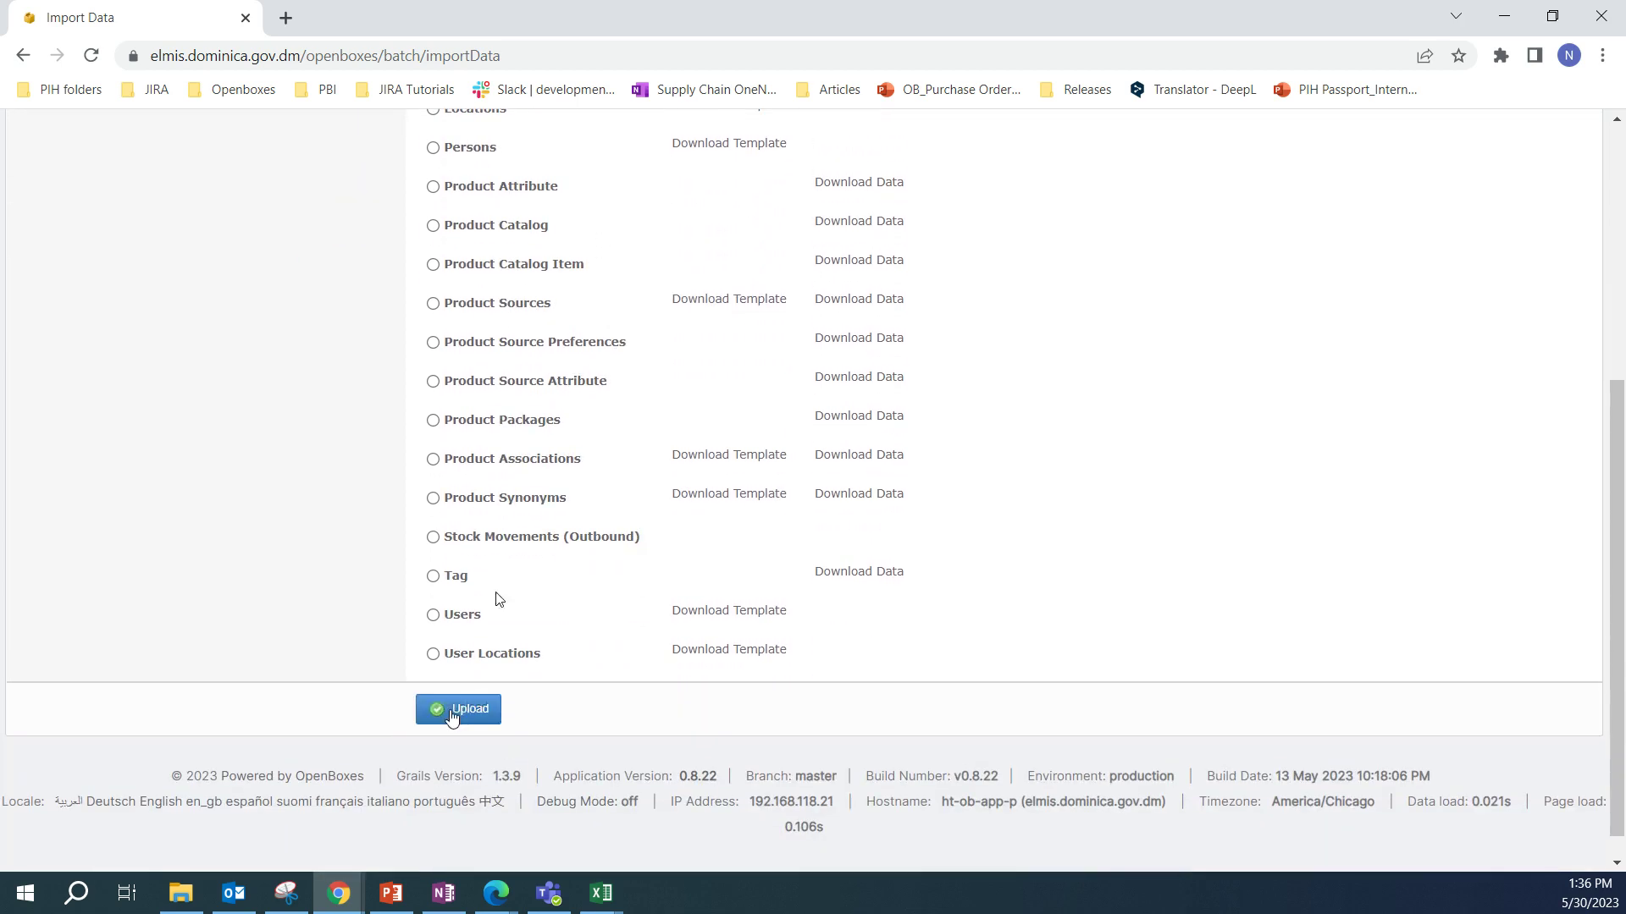
{"action": "left_click", "coordinate": [457, 710]}
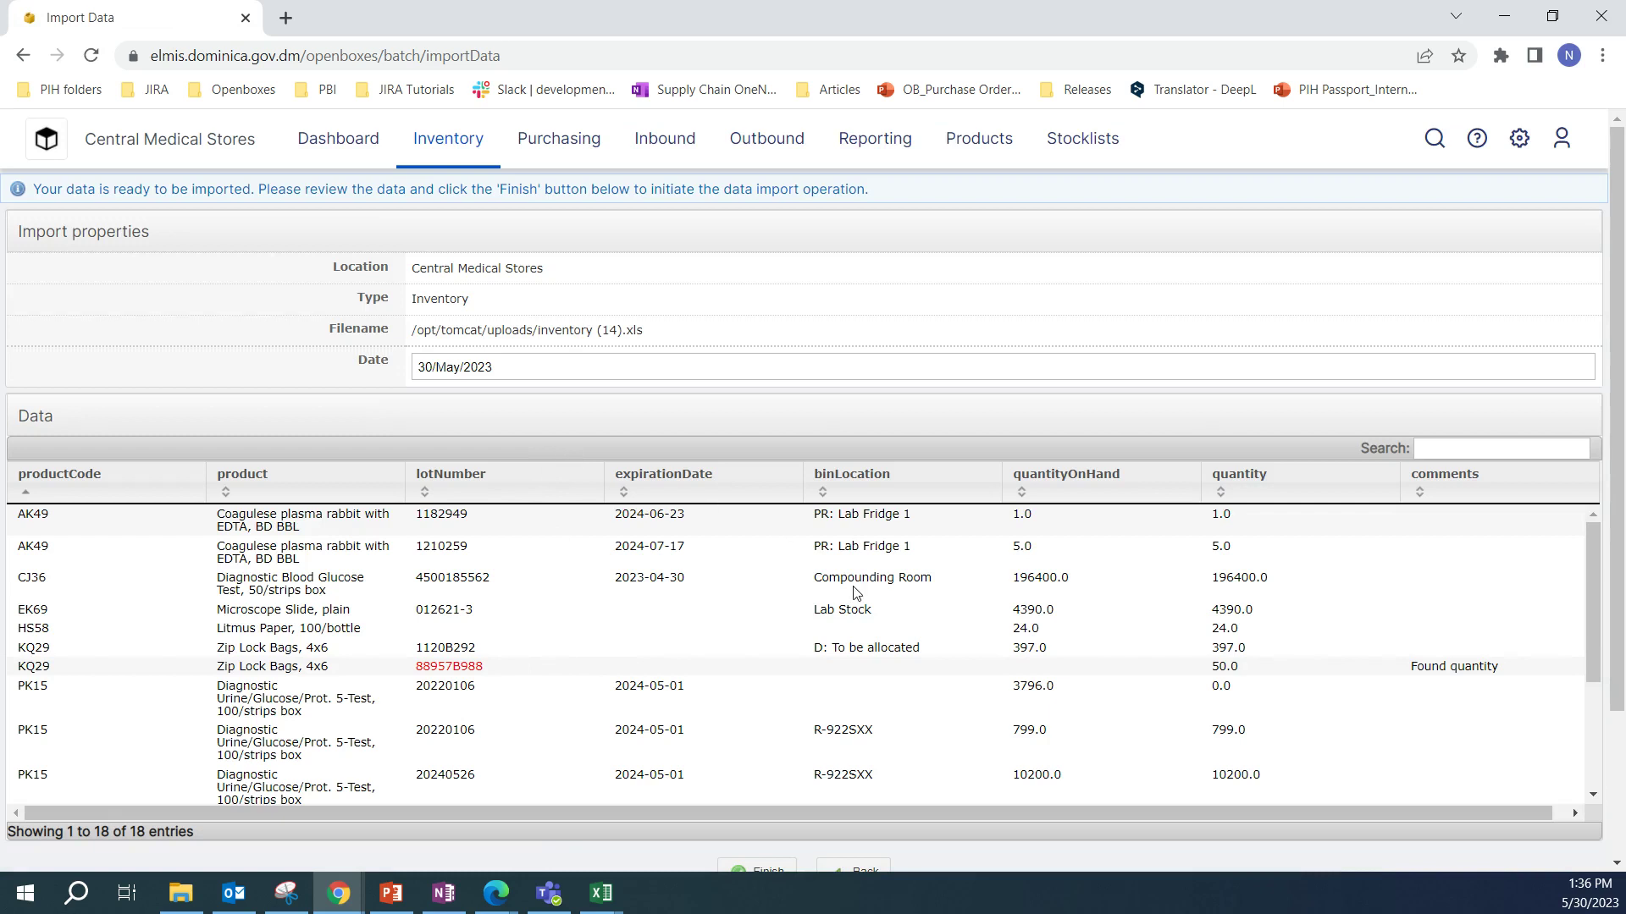
{"action": "scroll", "coordinate": [857, 593], "scroll_direction": "down", "scroll_amount": 5}
{"action": "scroll", "coordinate": [963, 633], "scroll_direction": "up", "scroll_amount": 6}
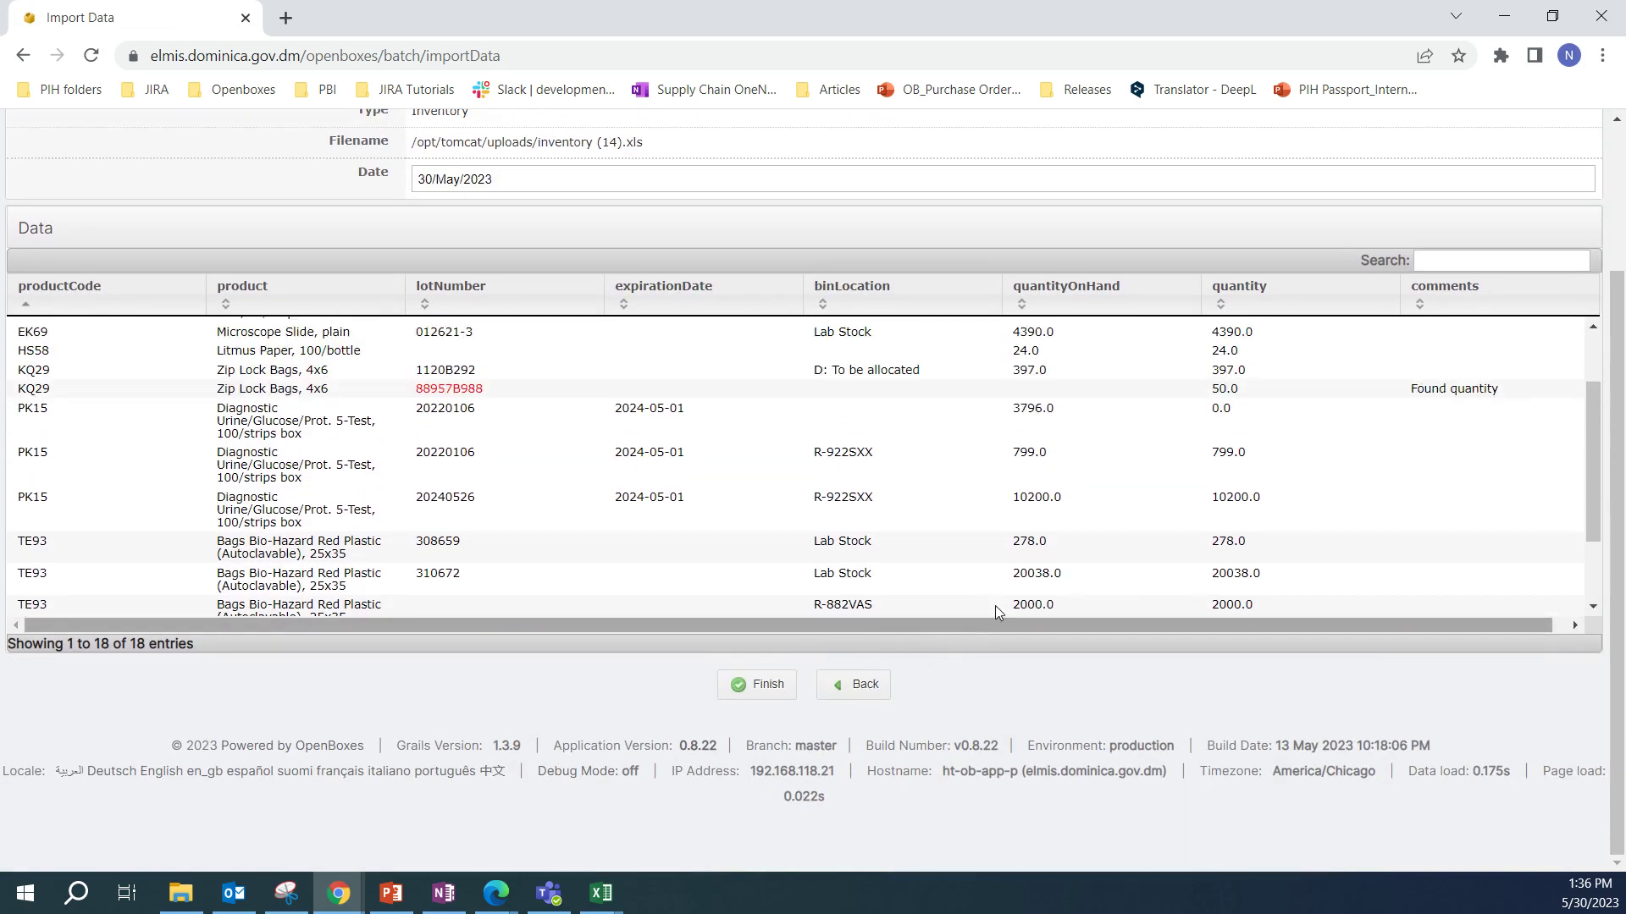
{"action": "scroll", "coordinate": [954, 610], "scroll_direction": "up", "scroll_amount": 1}
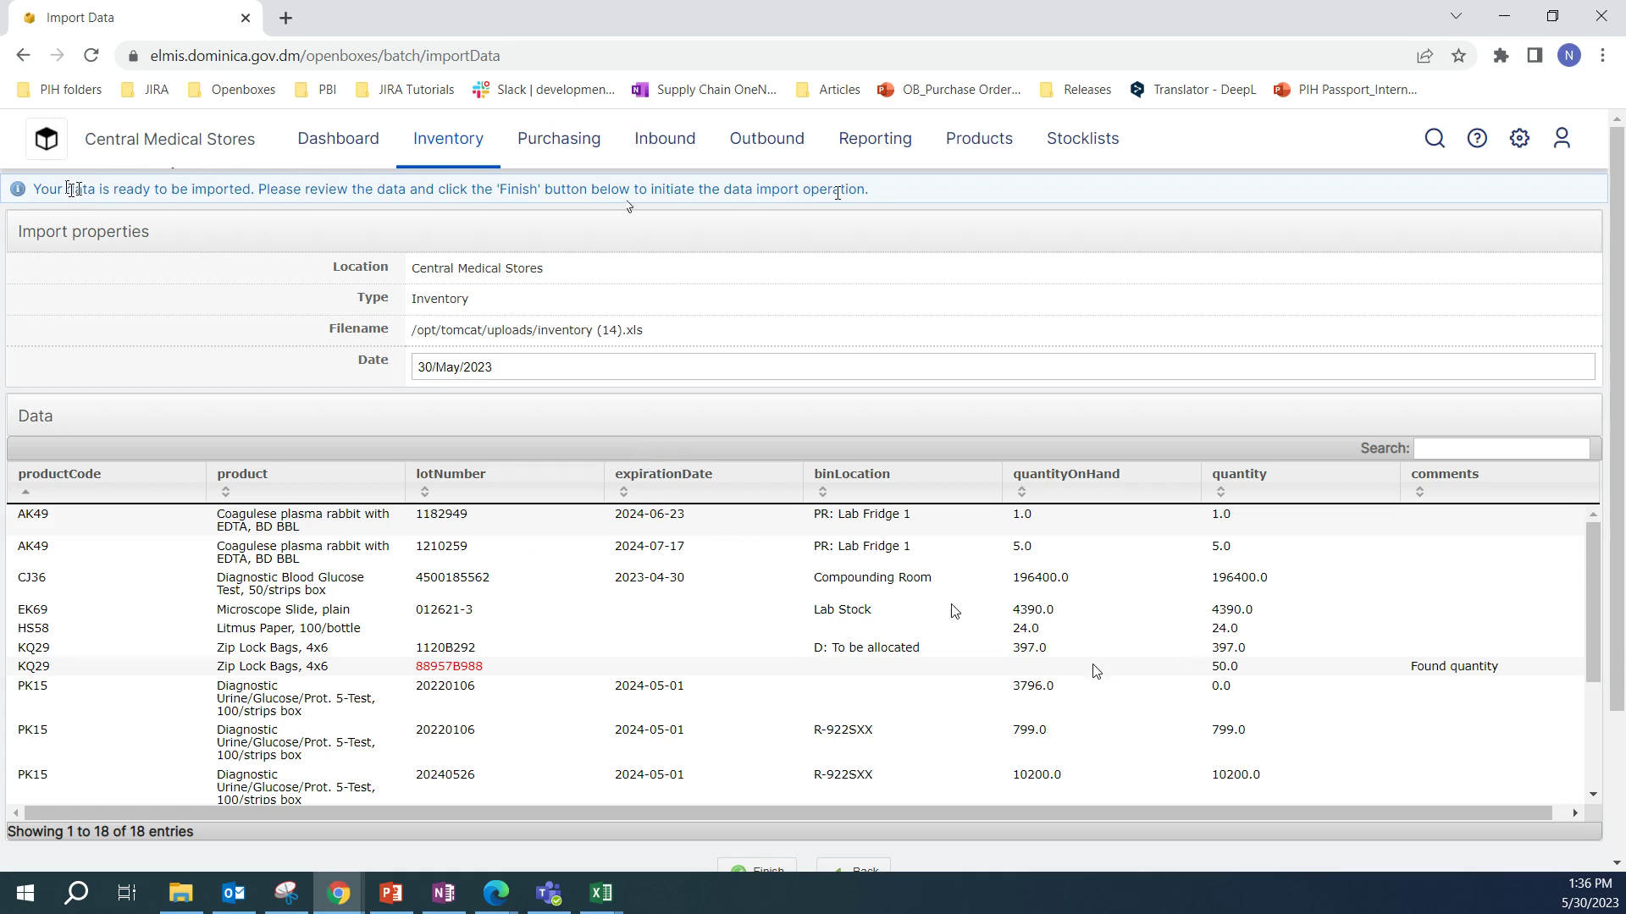
{"action": "scroll", "coordinate": [1059, 569], "scroll_direction": "down", "scroll_amount": 3}
{"action": "scroll", "coordinate": [1077, 573], "scroll_direction": "up", "scroll_amount": 3}
{"action": "left_click", "coordinate": [1460, 449]}
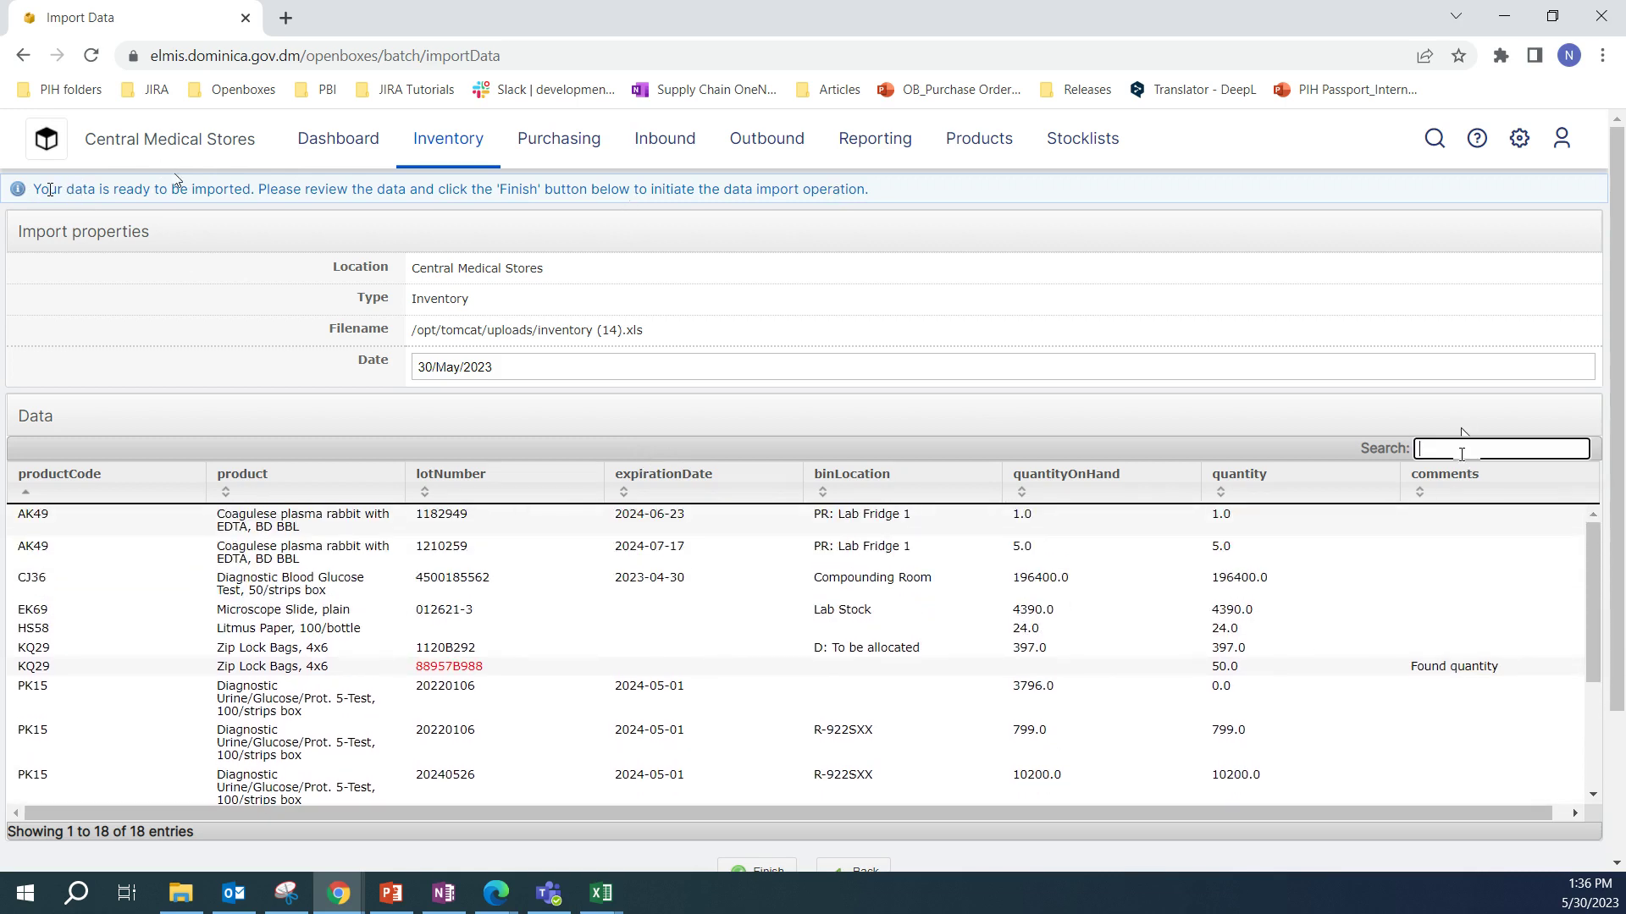
{"action": "type", "text": "CJ36"}
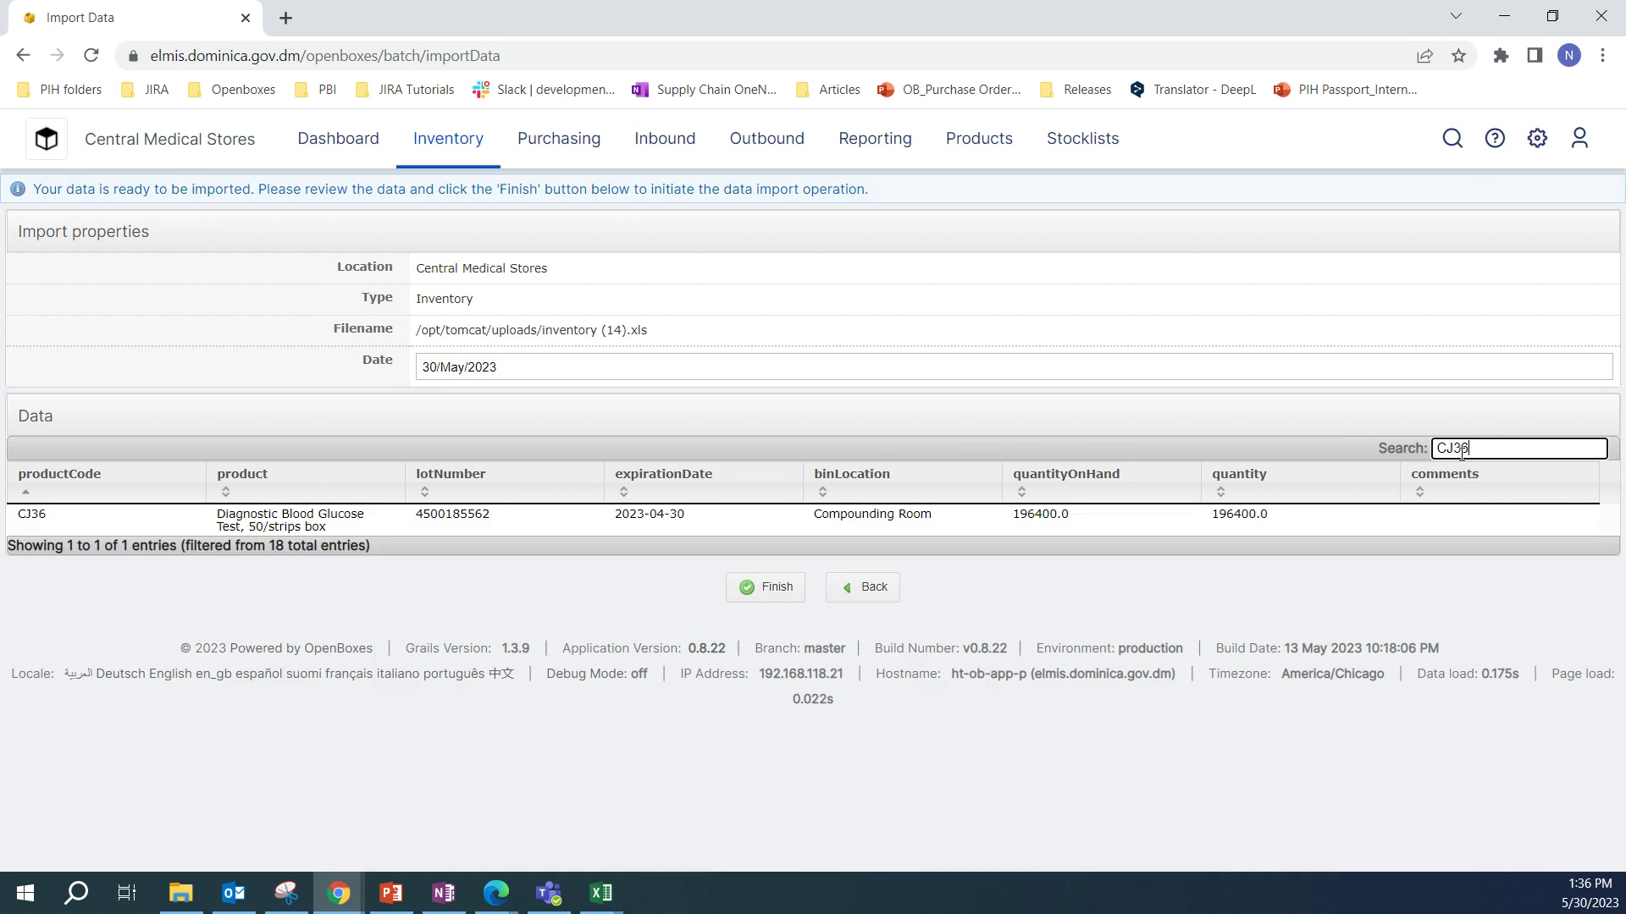
{"action": "key", "text": "BackSpace"}
{"action": "key", "text": "BackSpace"}
{"action": "key", "text": "BackSpace"}
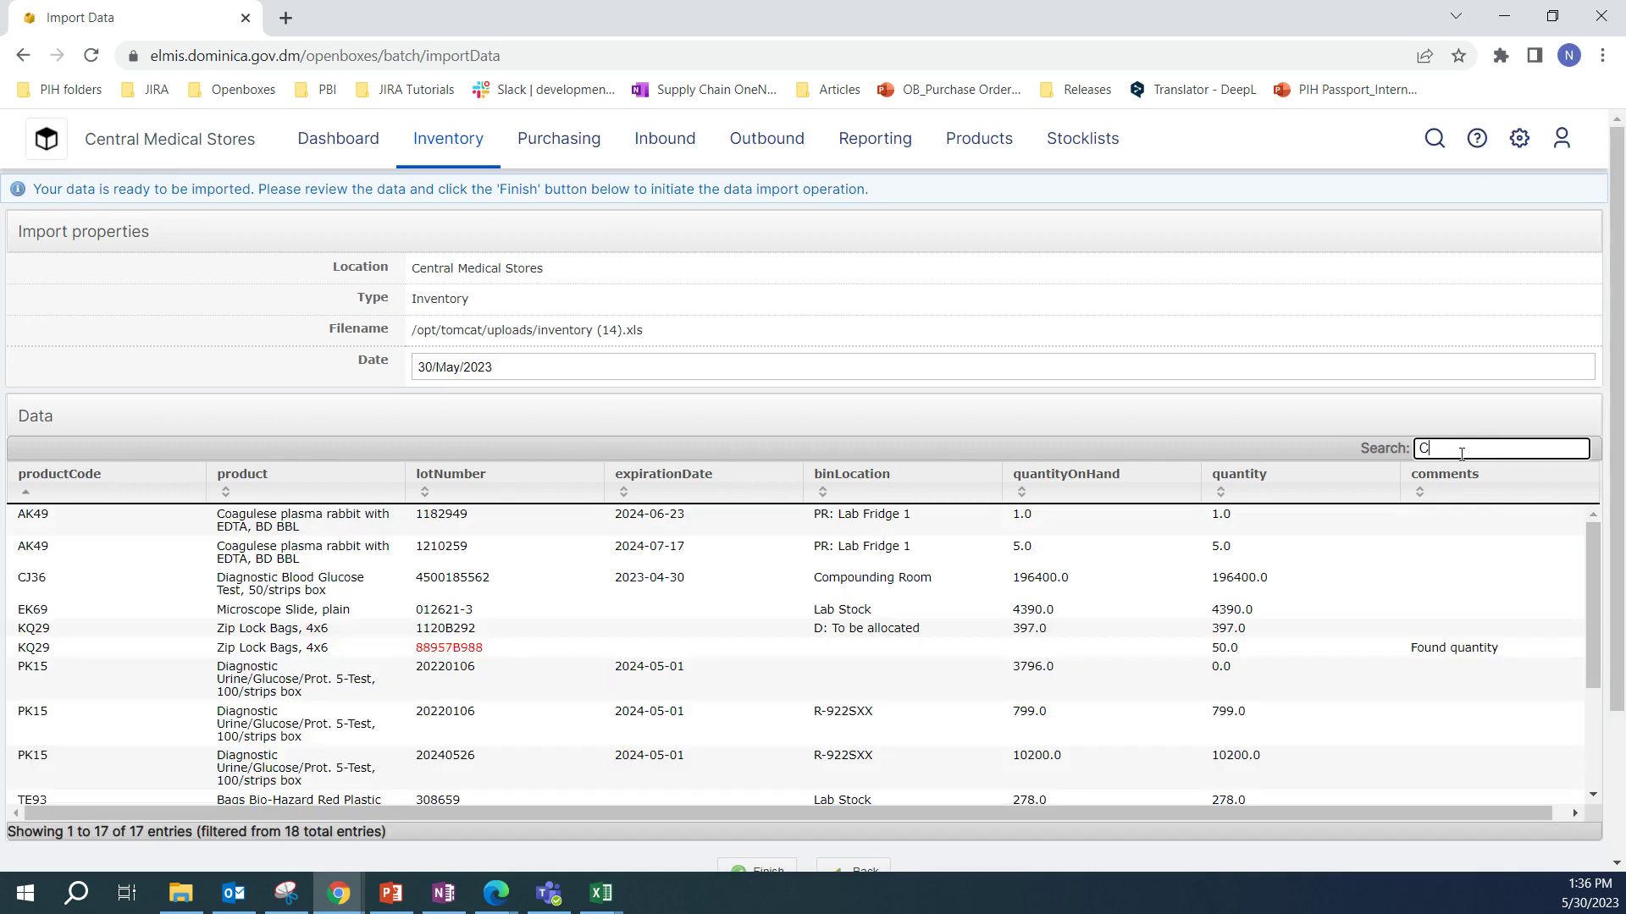
{"action": "key", "text": "BackSpace"}
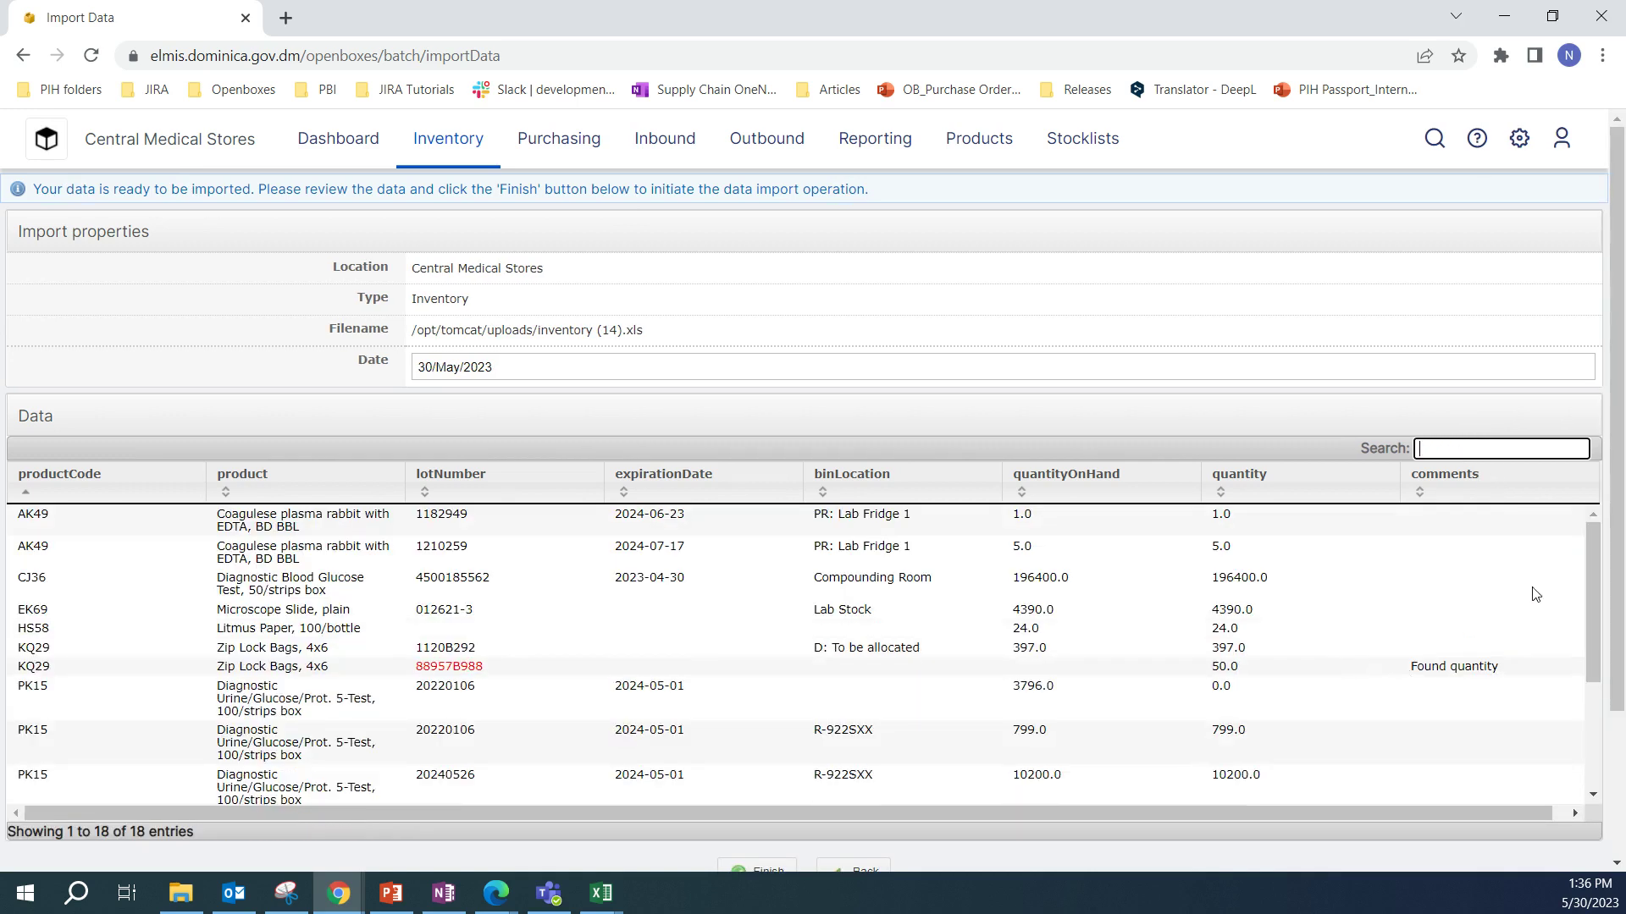
{"action": "left_click_drag", "start_coordinate": [1589, 597], "coordinate": [1572, 700]}
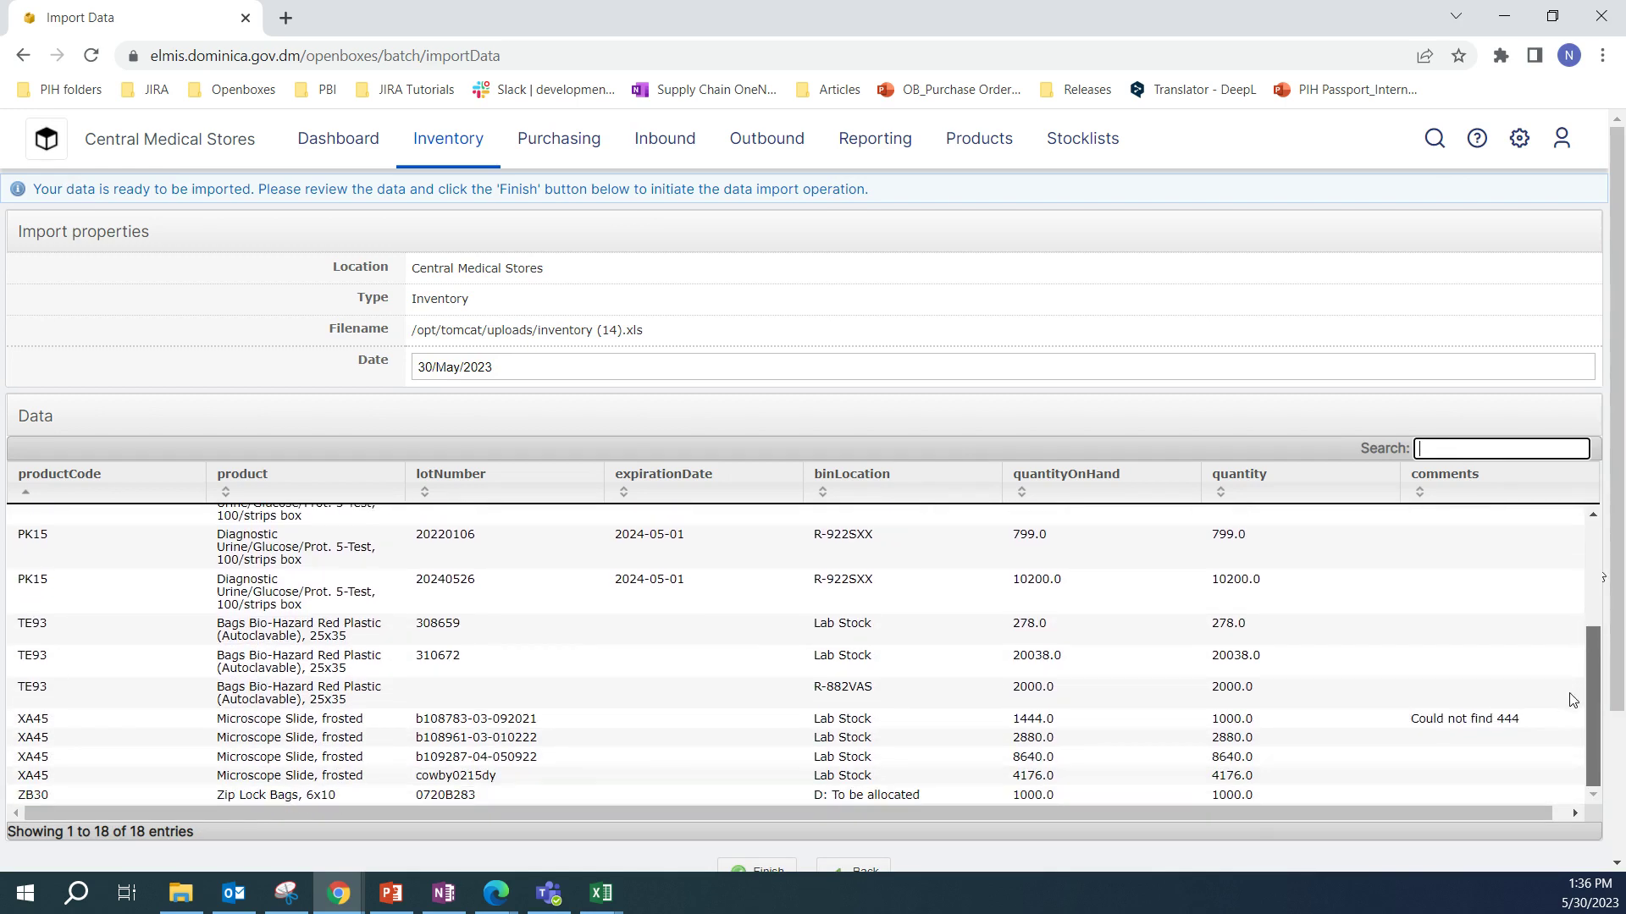
{"action": "scroll", "coordinate": [1490, 672], "scroll_direction": "up", "scroll_amount": 3}
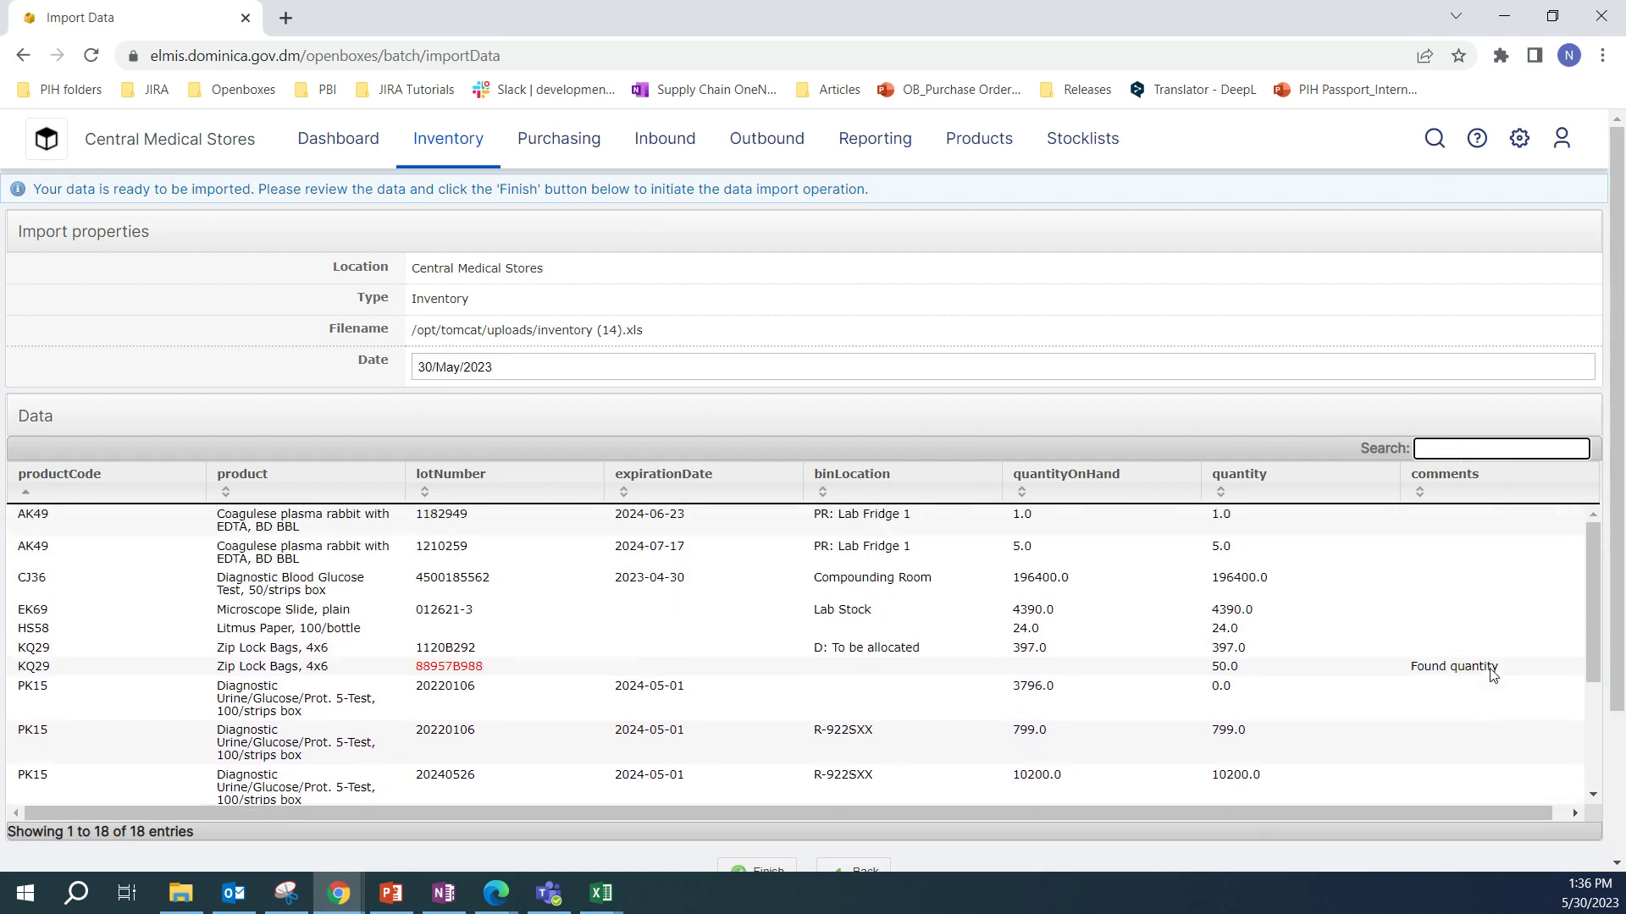
{"action": "scroll", "coordinate": [1264, 415], "scroll_direction": "down", "scroll_amount": 1}
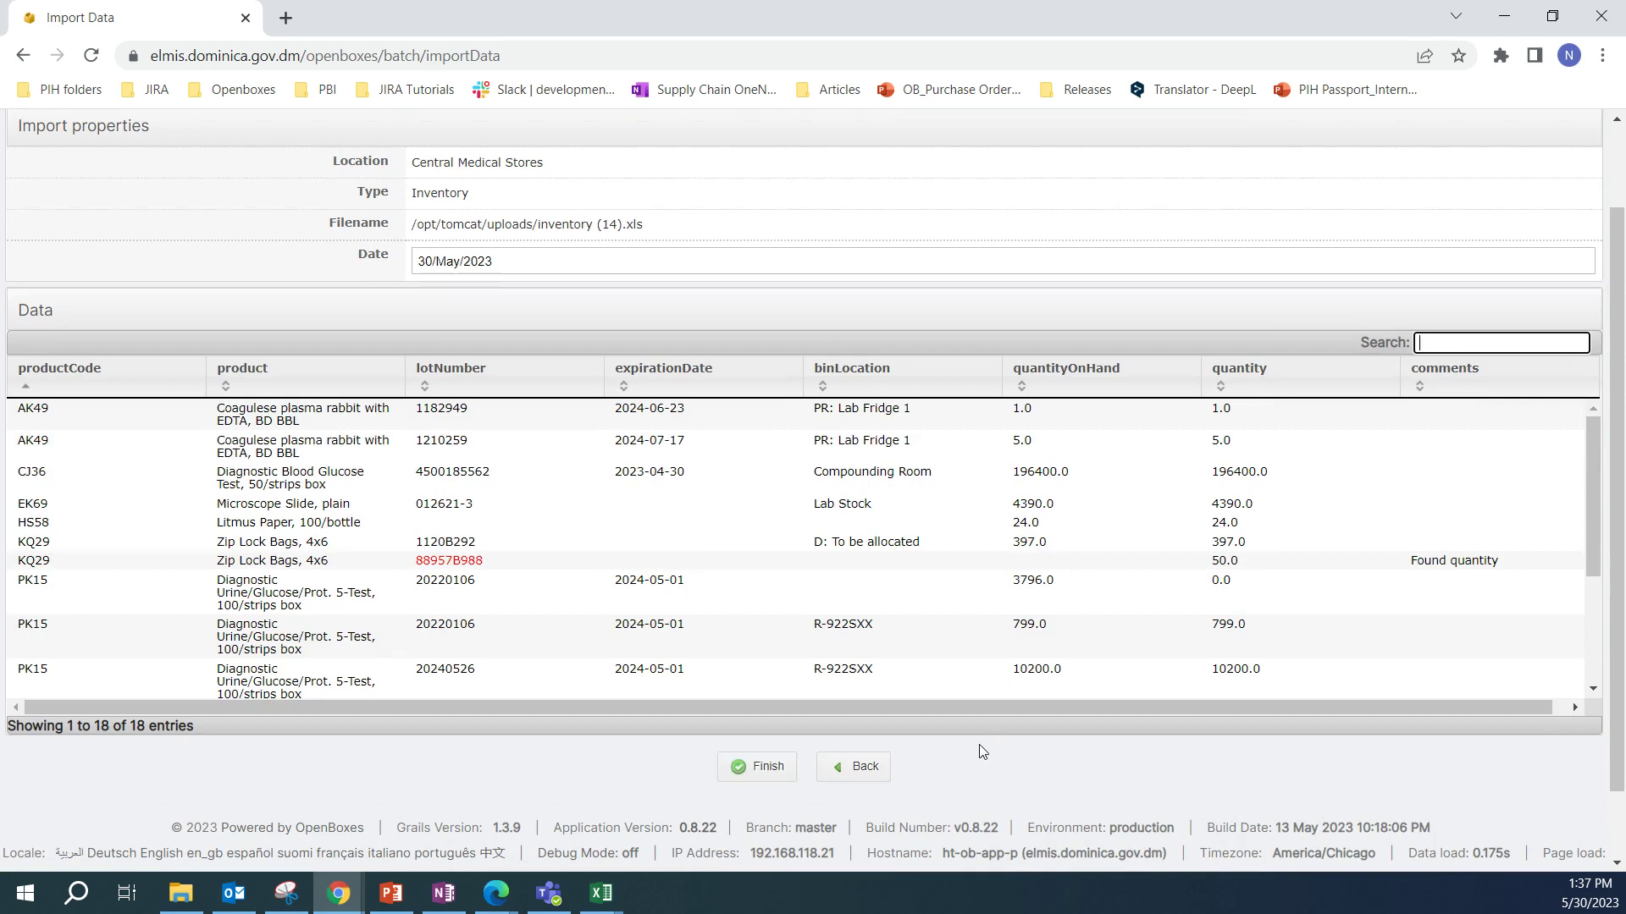
{"action": "key", "text": "alt+Tab"}
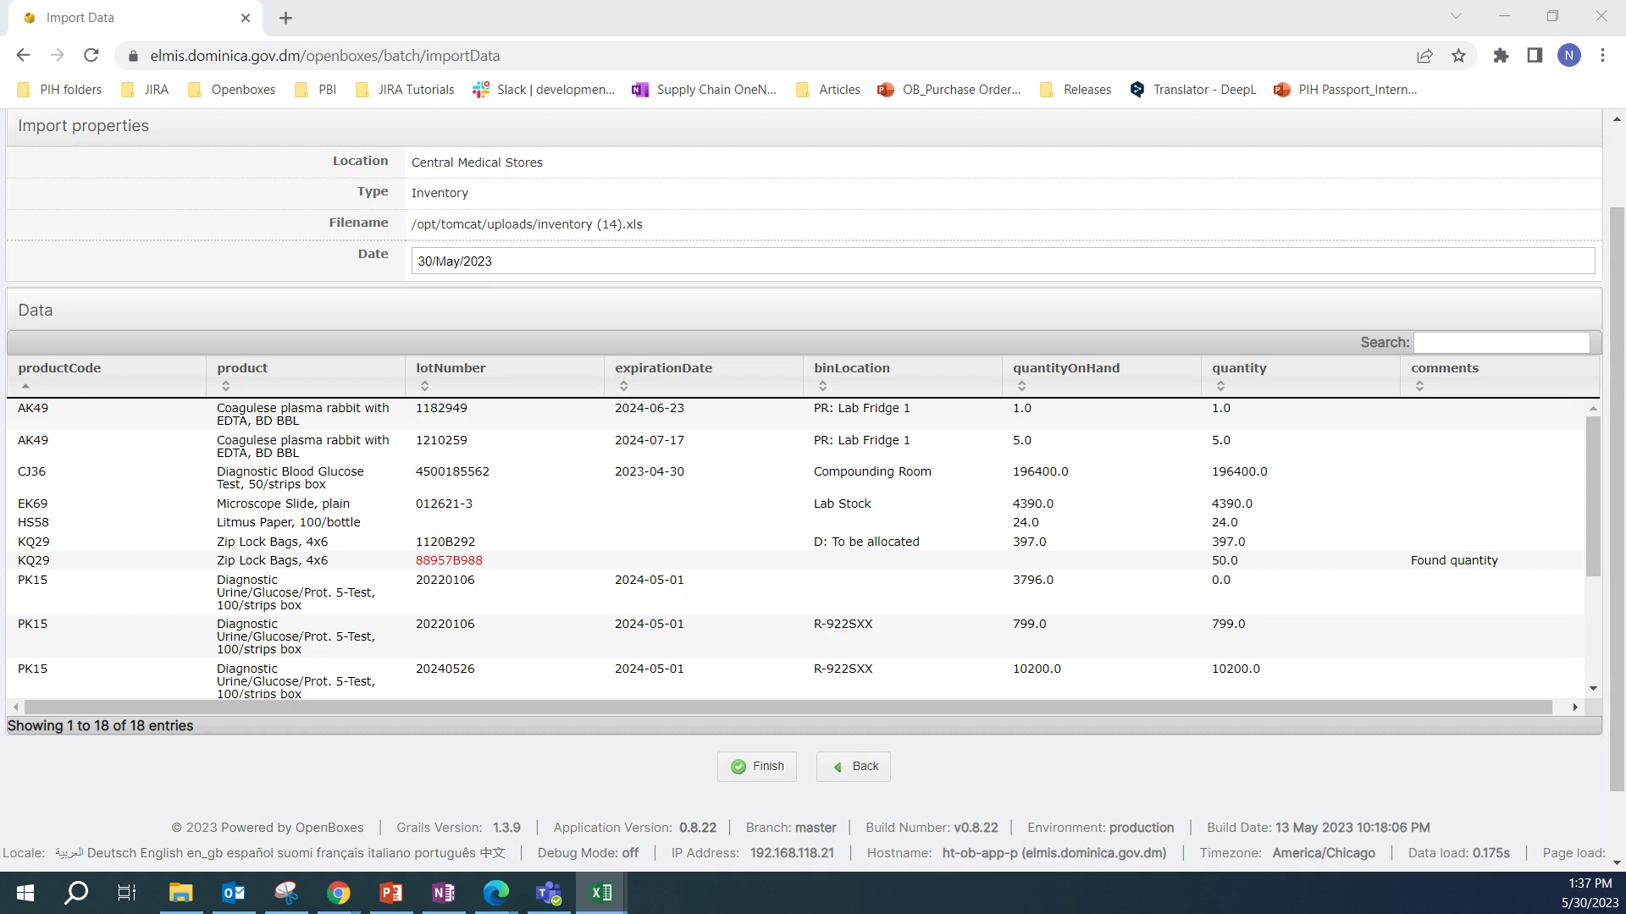
{"action": "key", "text": "alt+Tab"}
{"action": "key", "text": "alt+Tab"}
{"action": "key", "text": "alt+Tab"}
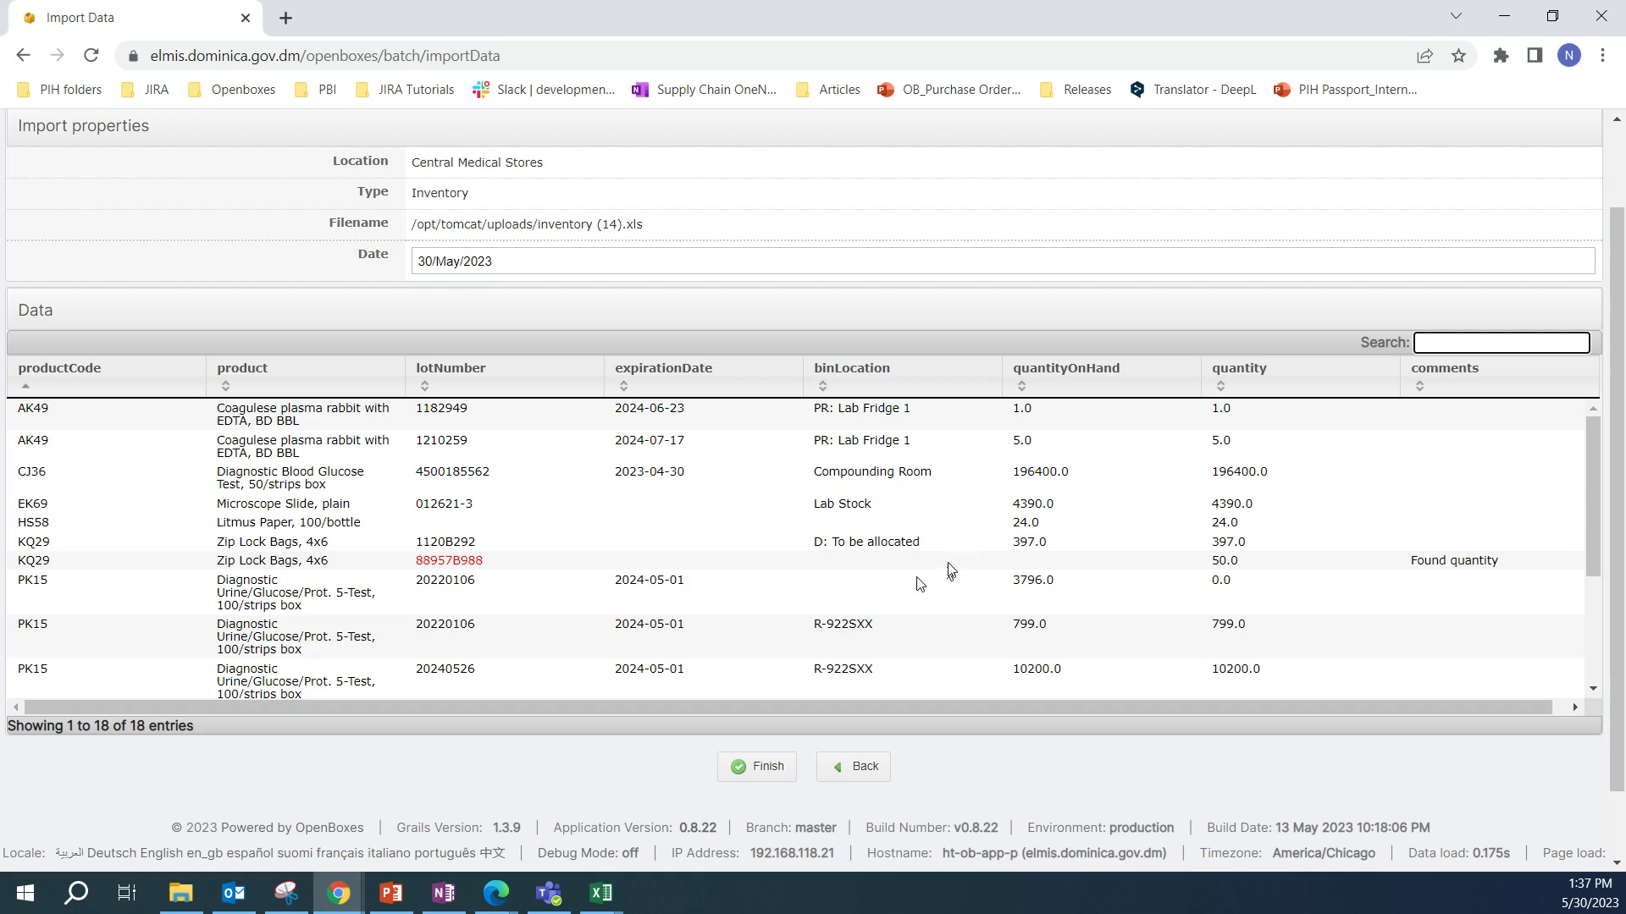
{"action": "scroll", "coordinate": [962, 564], "scroll_direction": "down", "scroll_amount": 1}
{"action": "scroll", "coordinate": [975, 560], "scroll_direction": "up", "scroll_amount": 1}
{"action": "key", "text": "alt+Tab"}
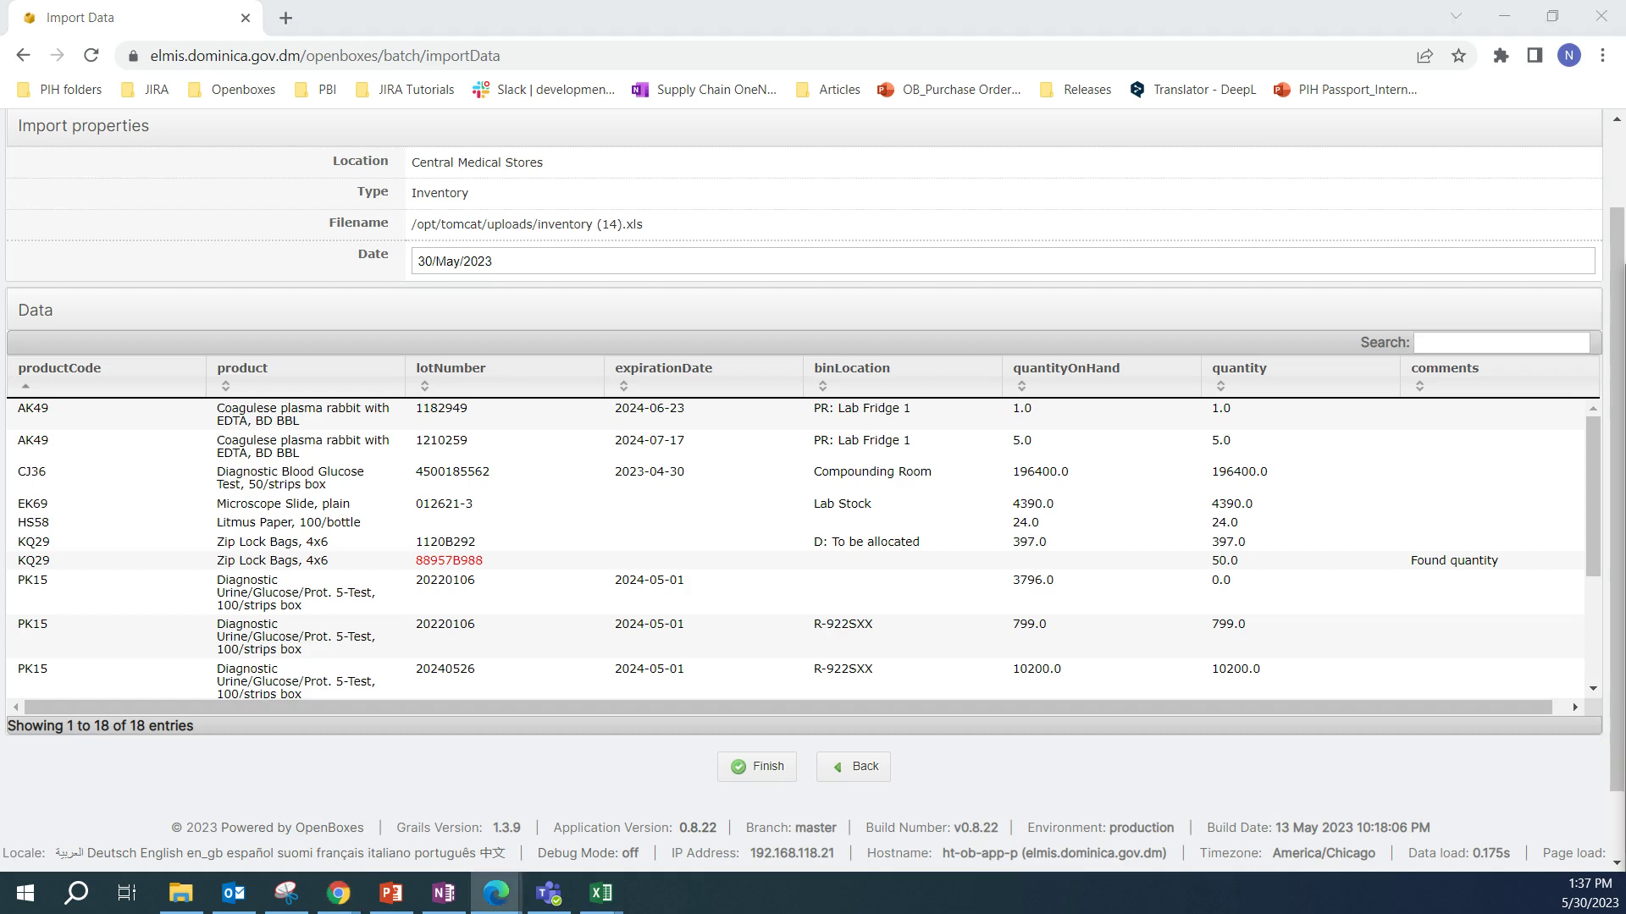